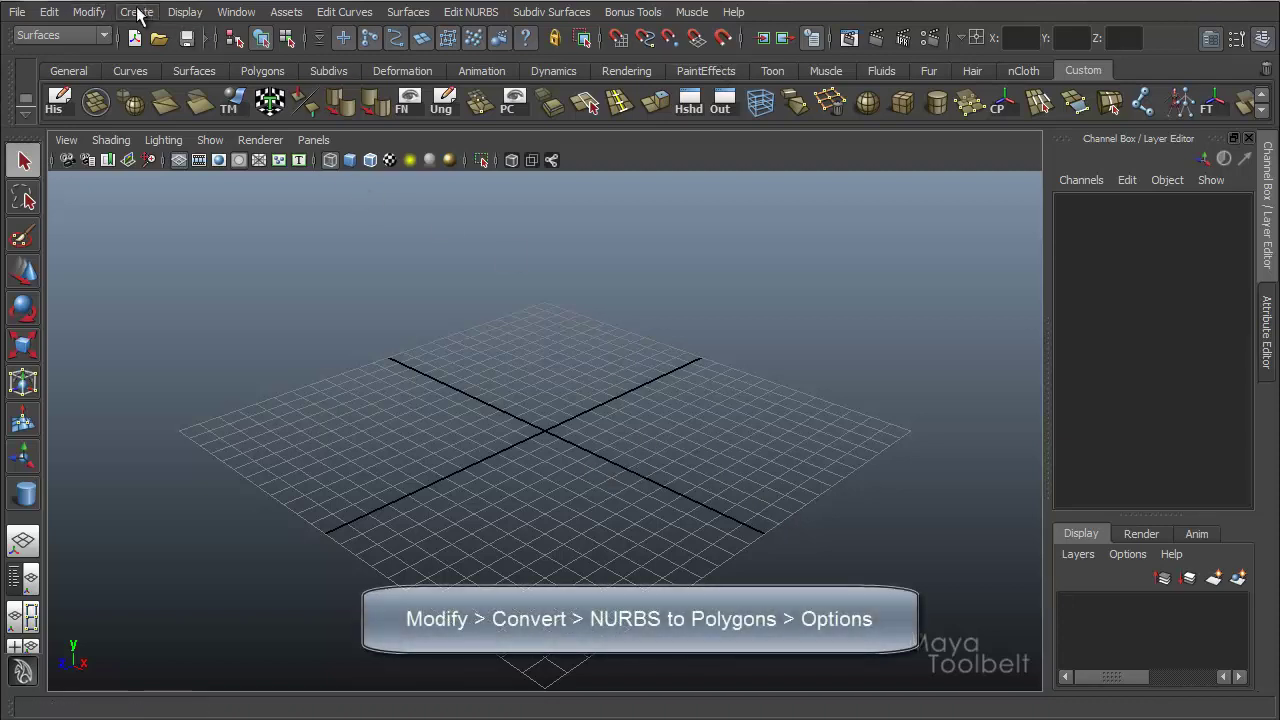
Reset the Convert NURBS to Polygons options to their default settings, then close the options window
left_click(89, 14)
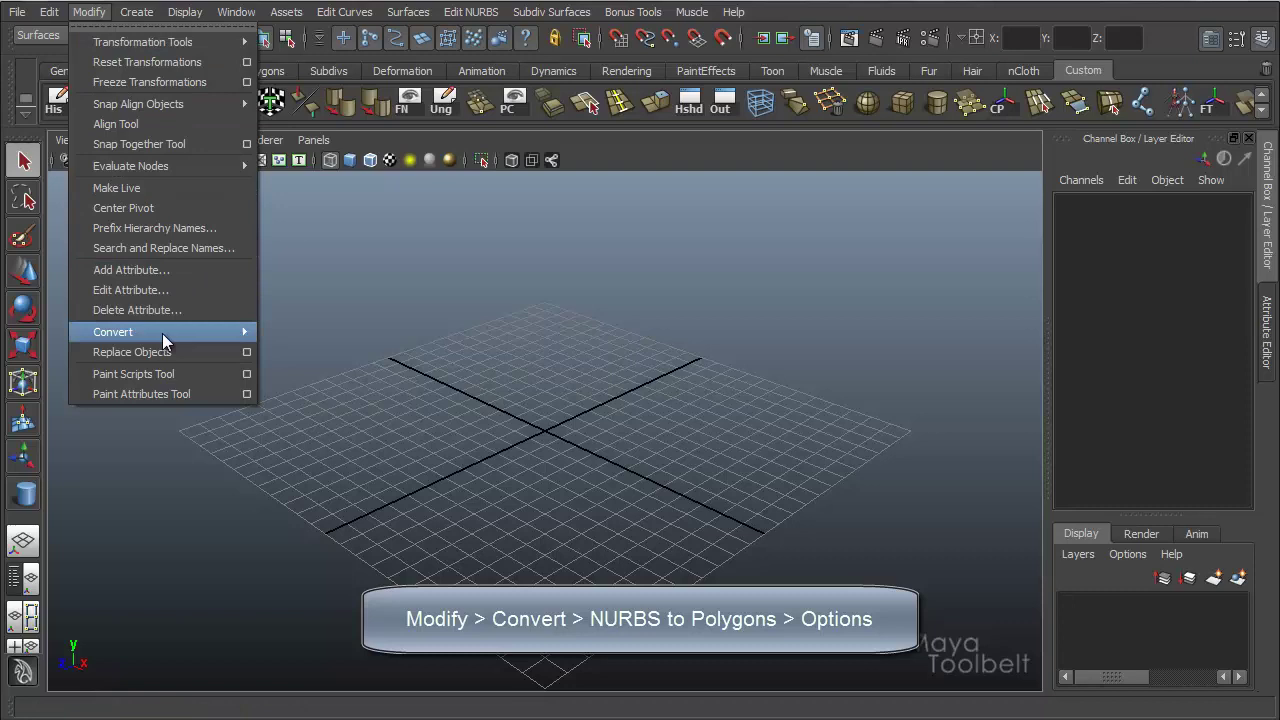
mouse_move(162, 333)
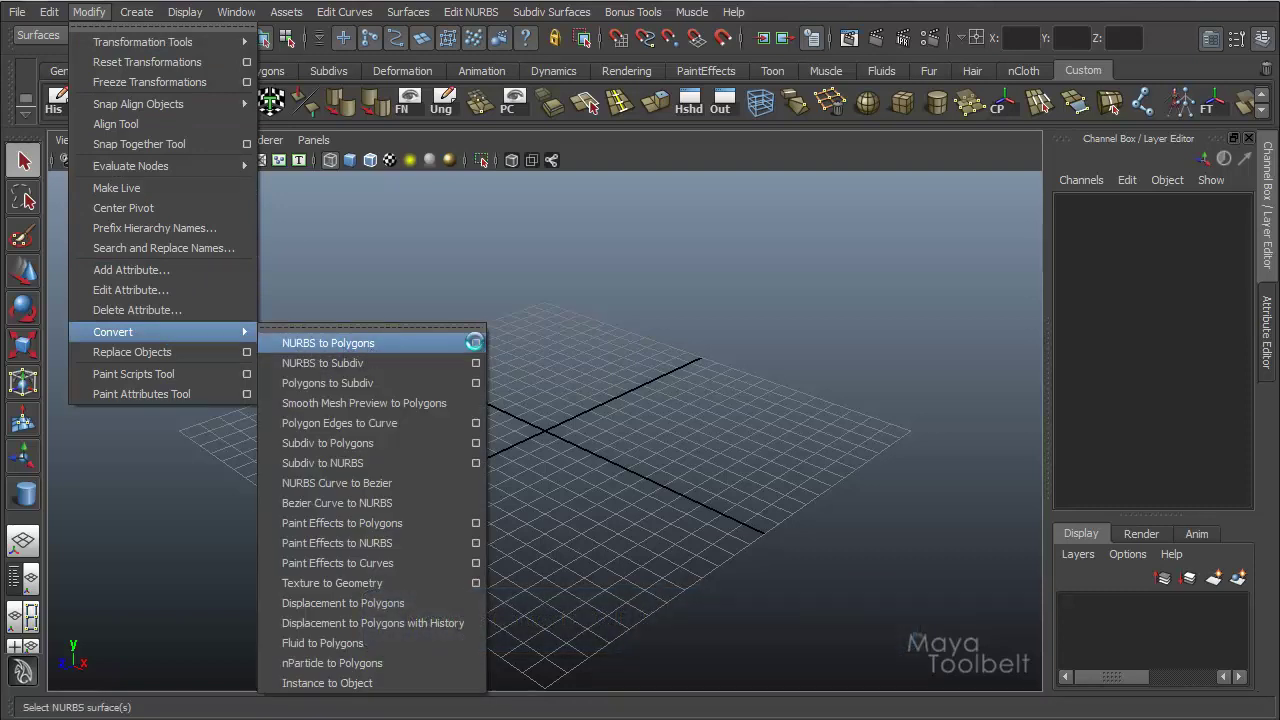
left_click(476, 343)
left_click(680, 95)
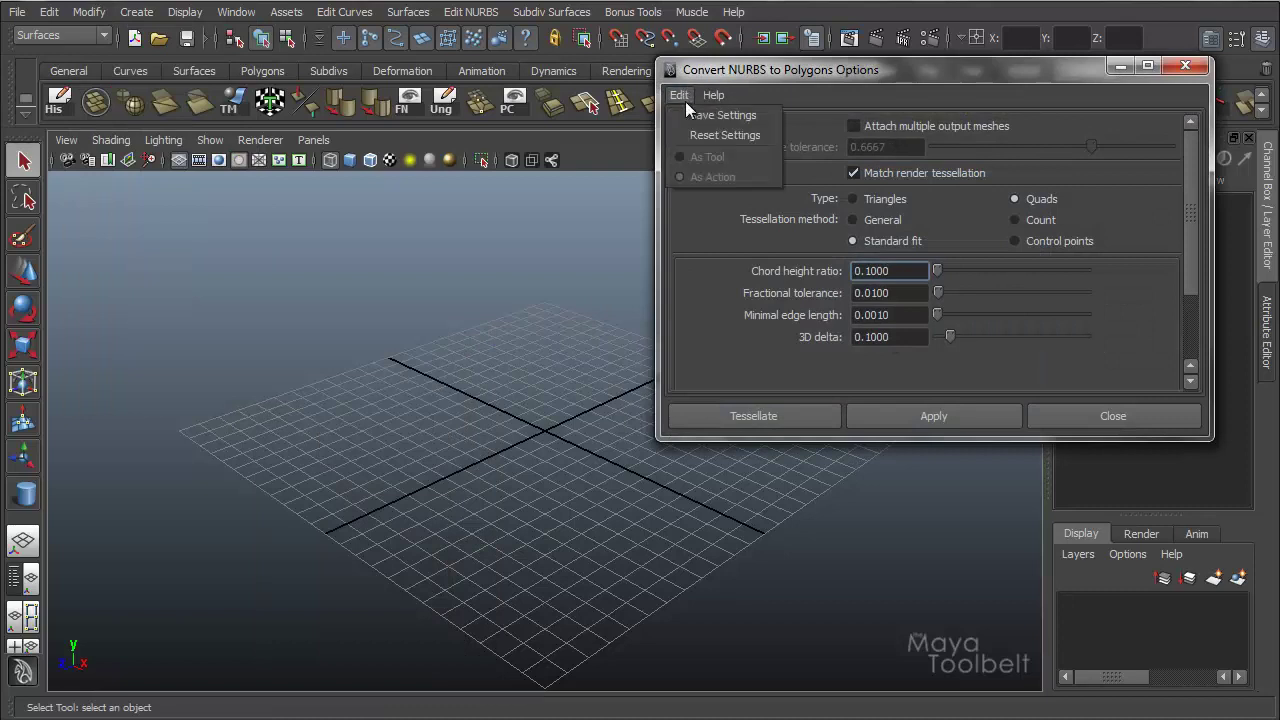
left_click(693, 131)
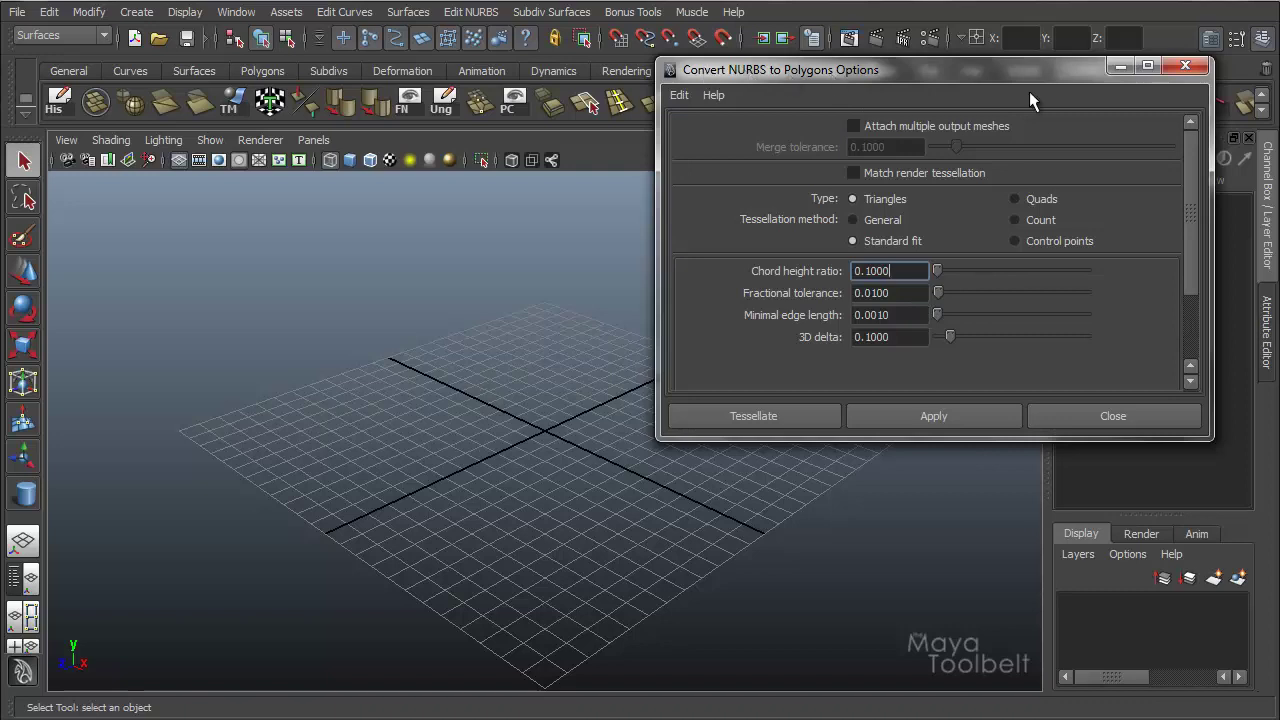
left_click_drag(1053, 67, 633, 113)
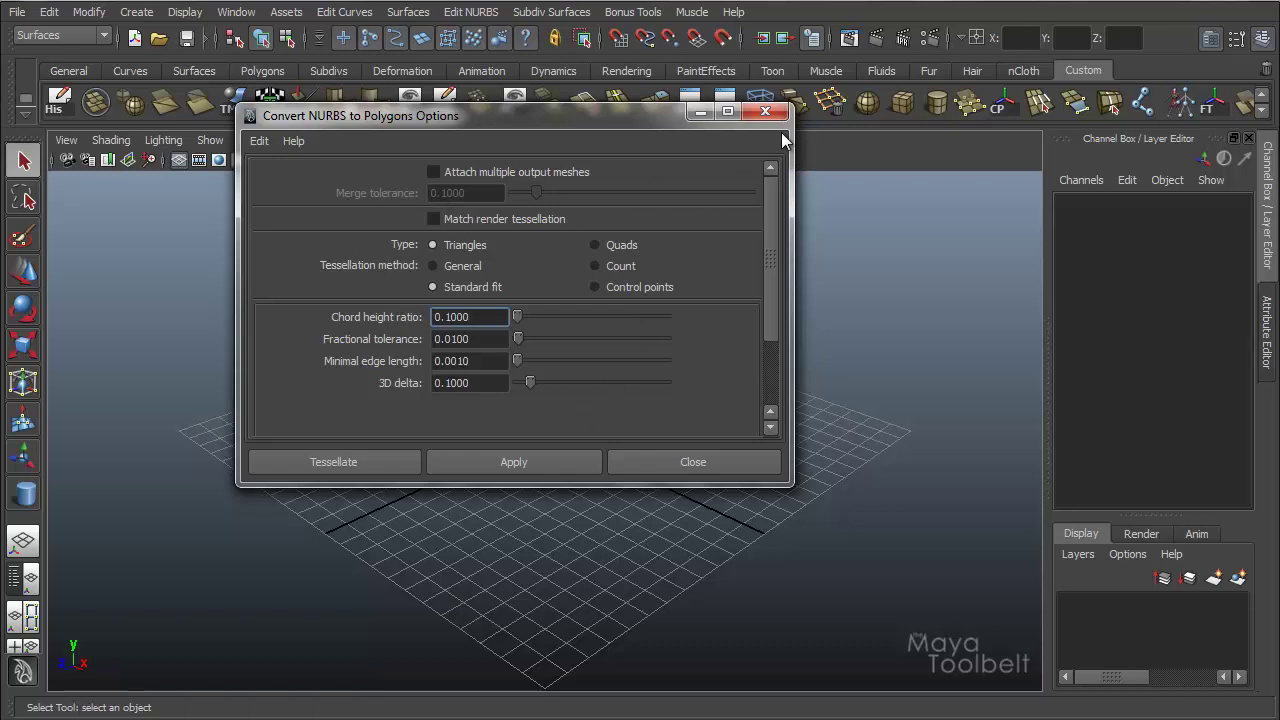
left_click(770, 108)
Detach the list of Surfaces commands as a floating window over the viewport
left_click(407, 12)
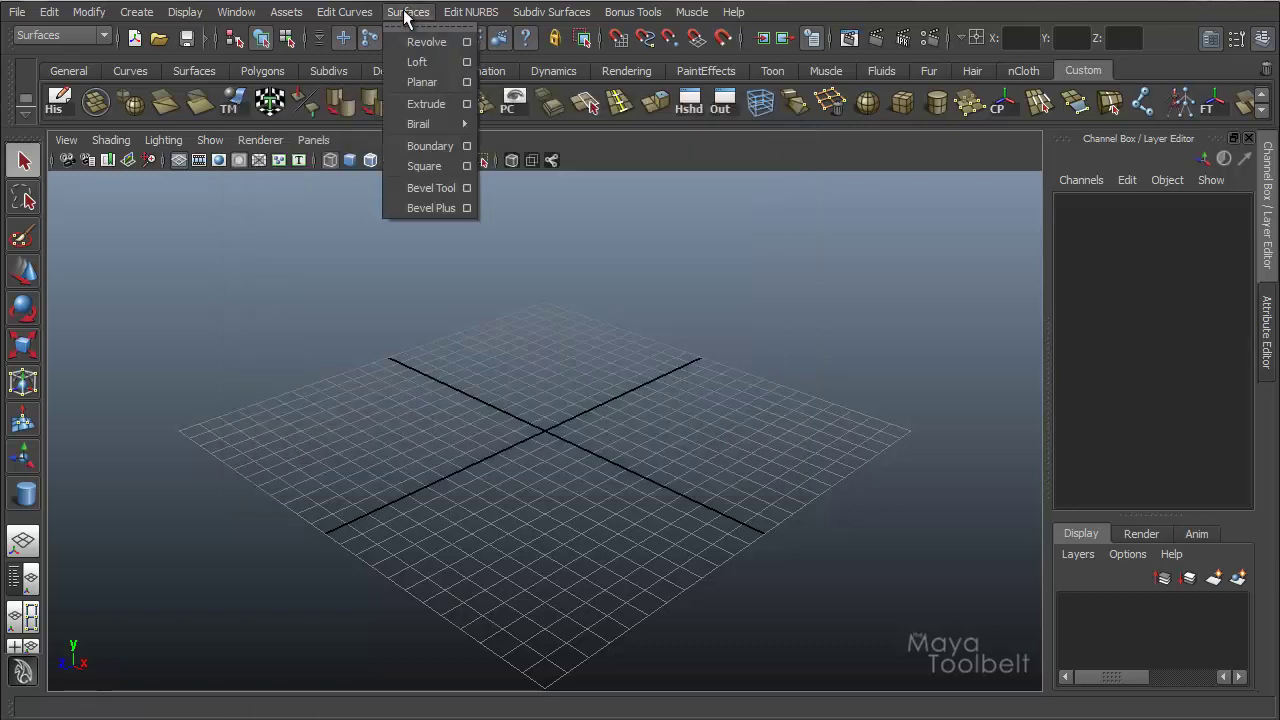
left_click(410, 27)
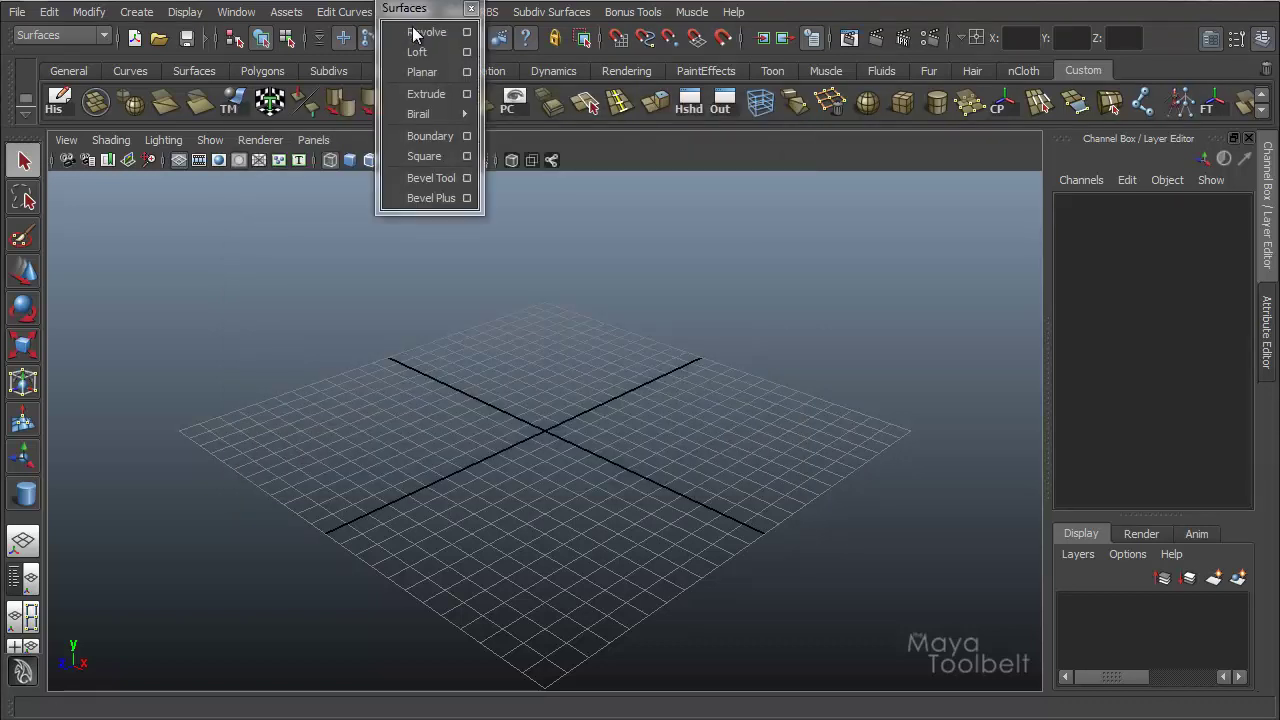
left_click_drag(420, 8, 115, 198)
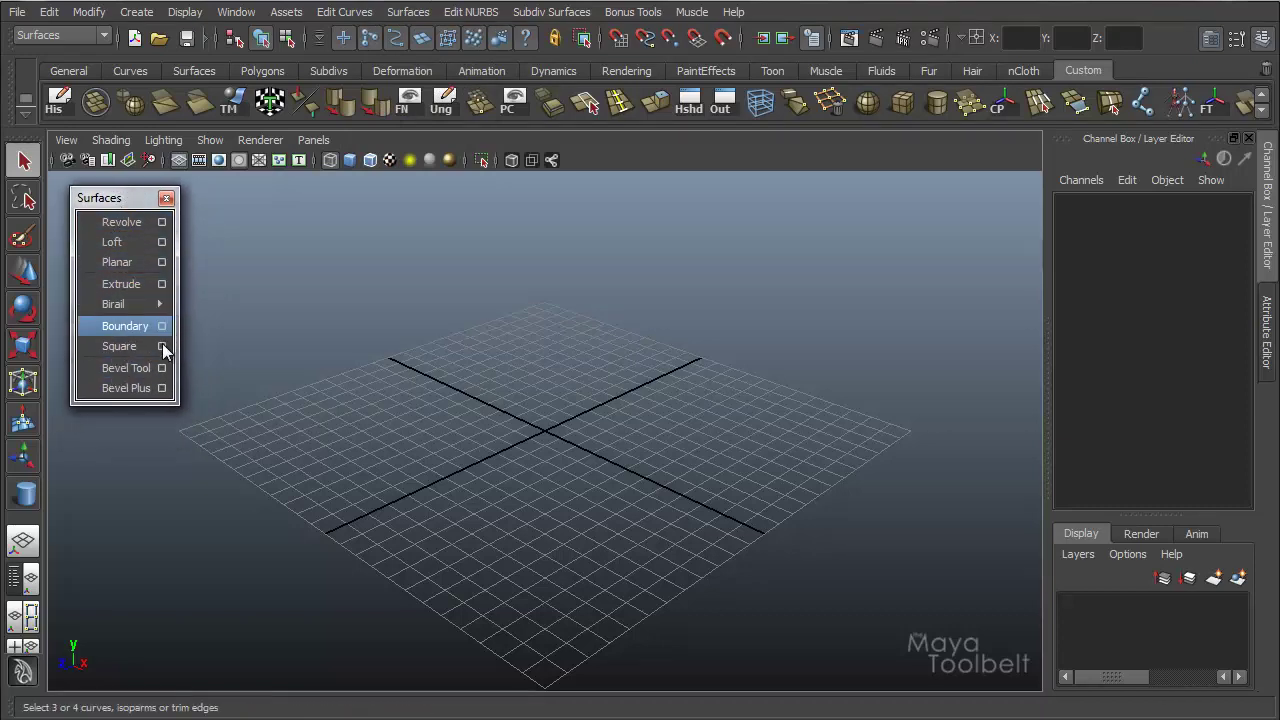
Reset the Revolve options, choose Polygons as output geometry and review its tessellation settings without applying them
left_click(168, 221)
left_click(266, 143)
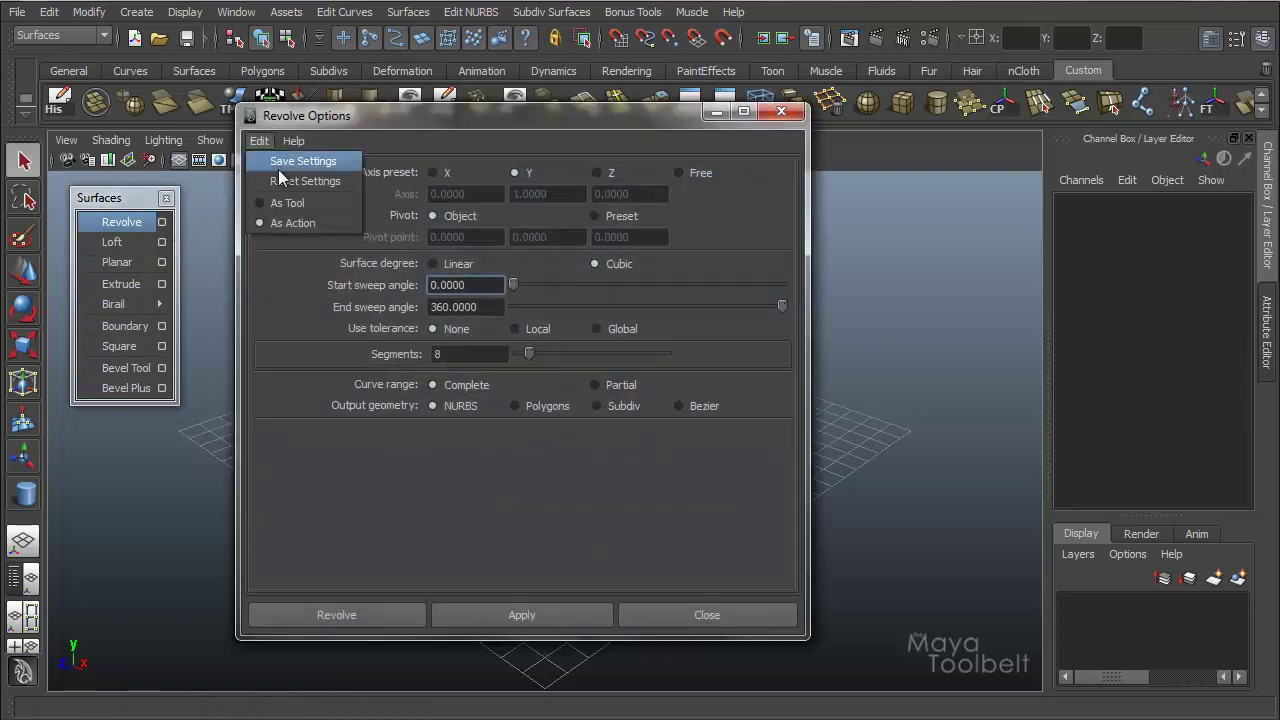
left_click(277, 174)
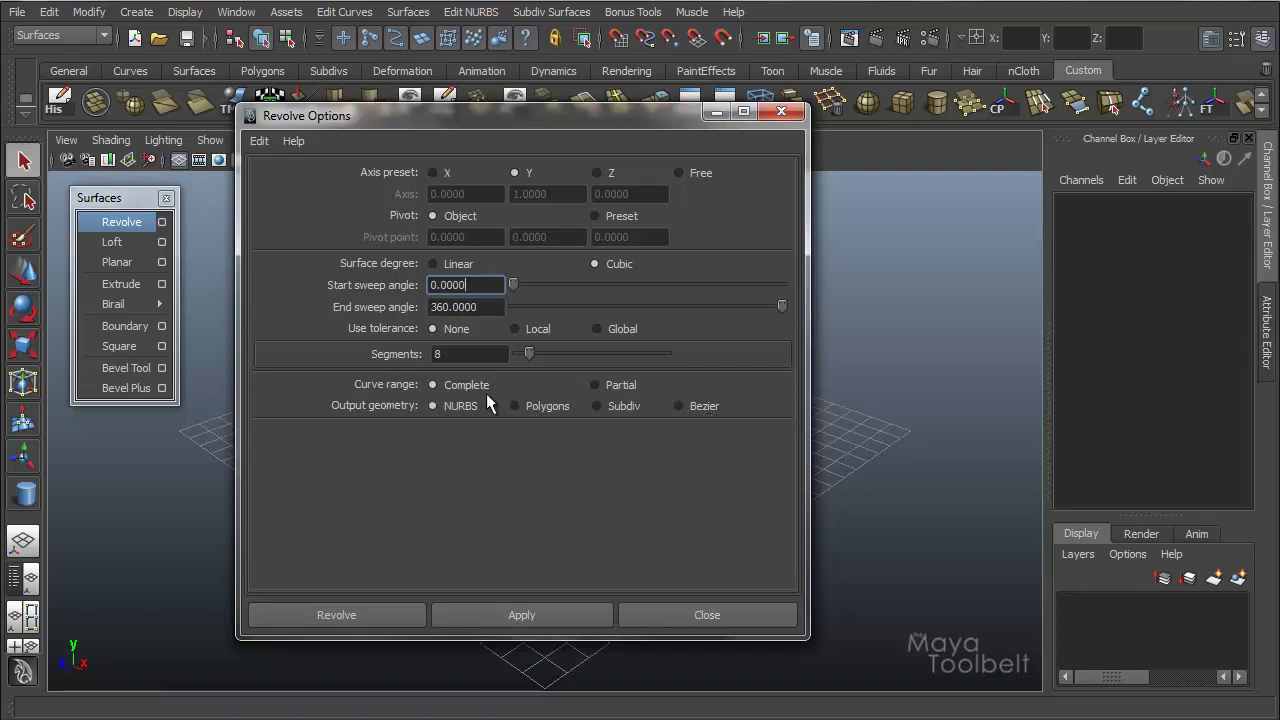
left_click(517, 406)
scroll(639, 422, "down", 5)
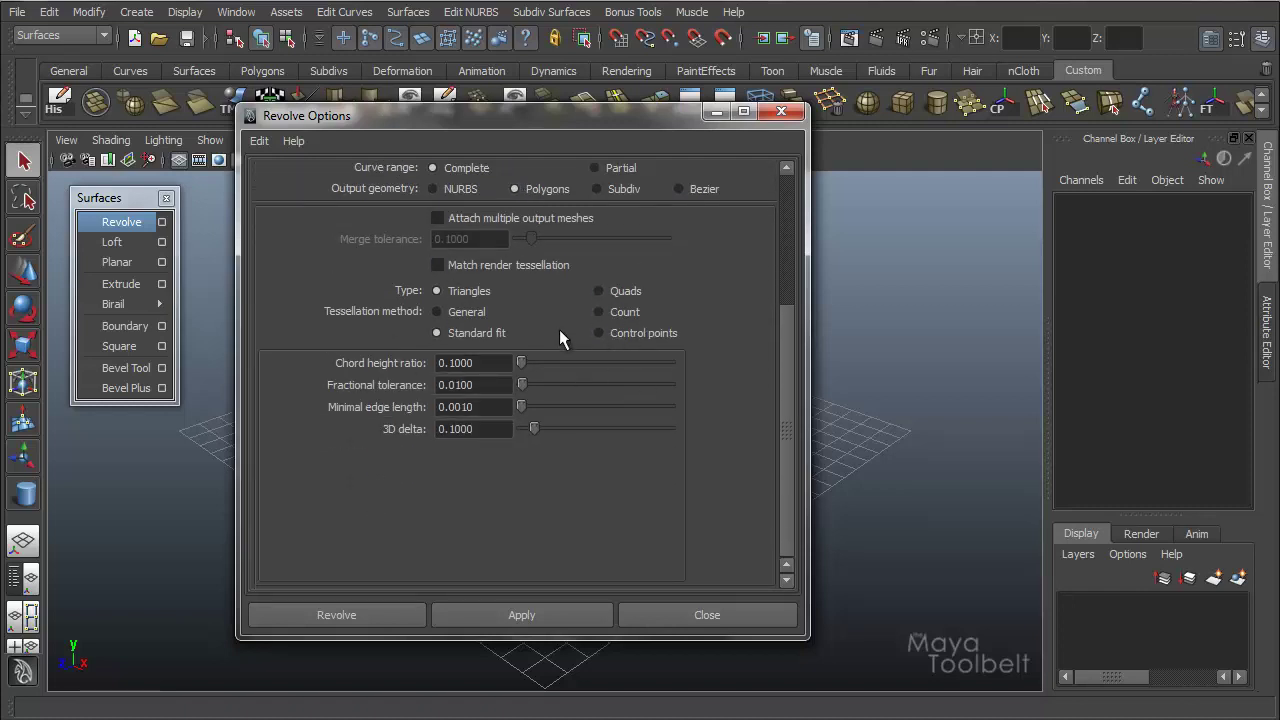
scroll(559, 330, "up", 2)
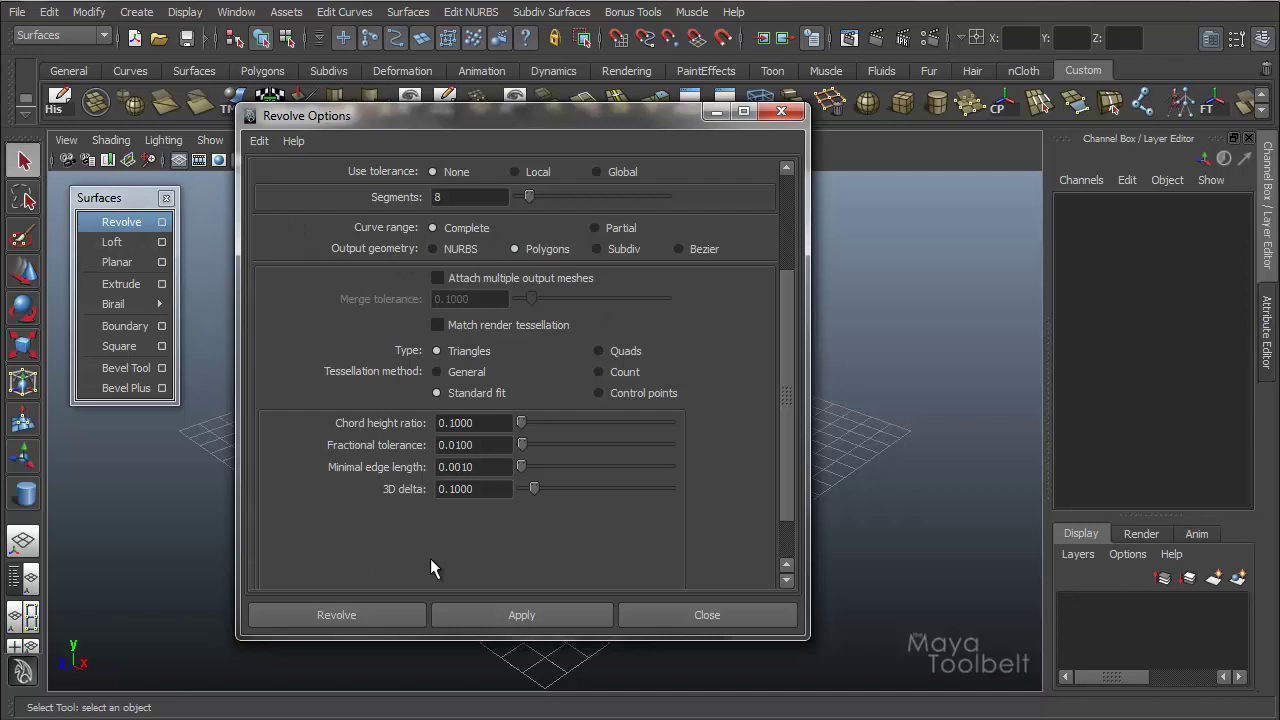
left_click(781, 111)
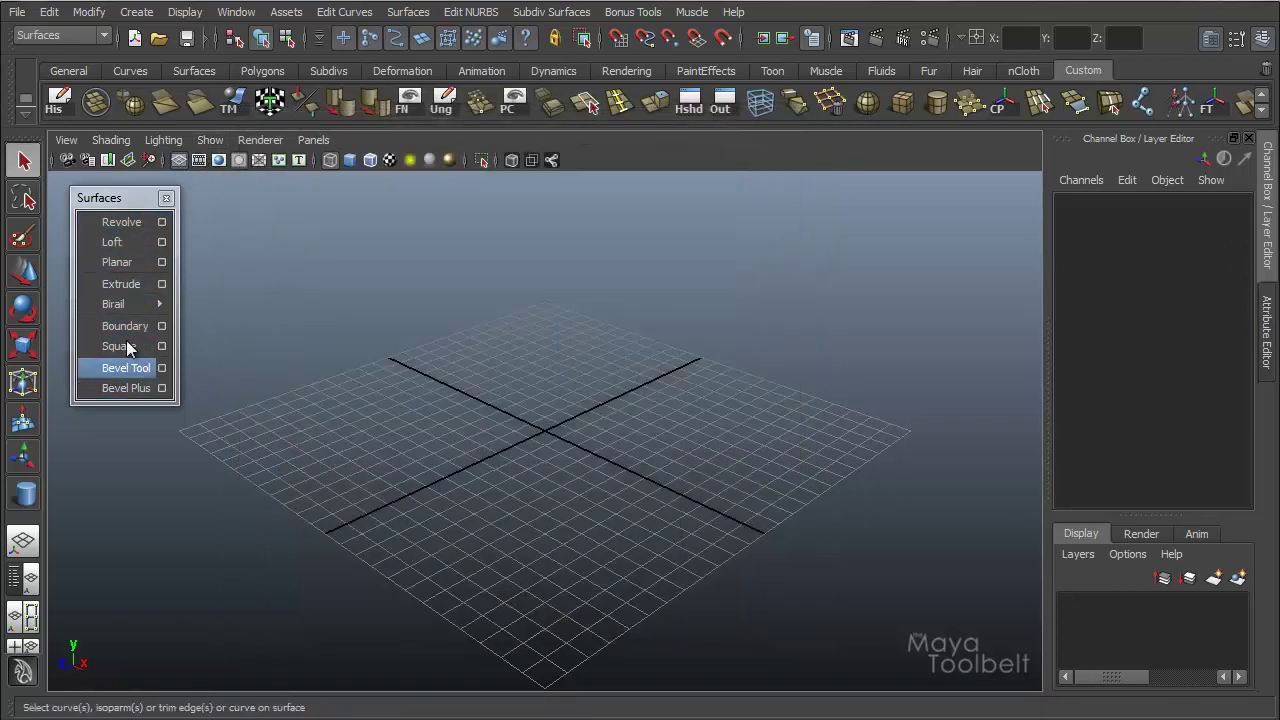
Reset the Birail 2 options, choose Polygons output to review its tessellation settings, and close the floating Surfaces list
mouse_move(111, 308)
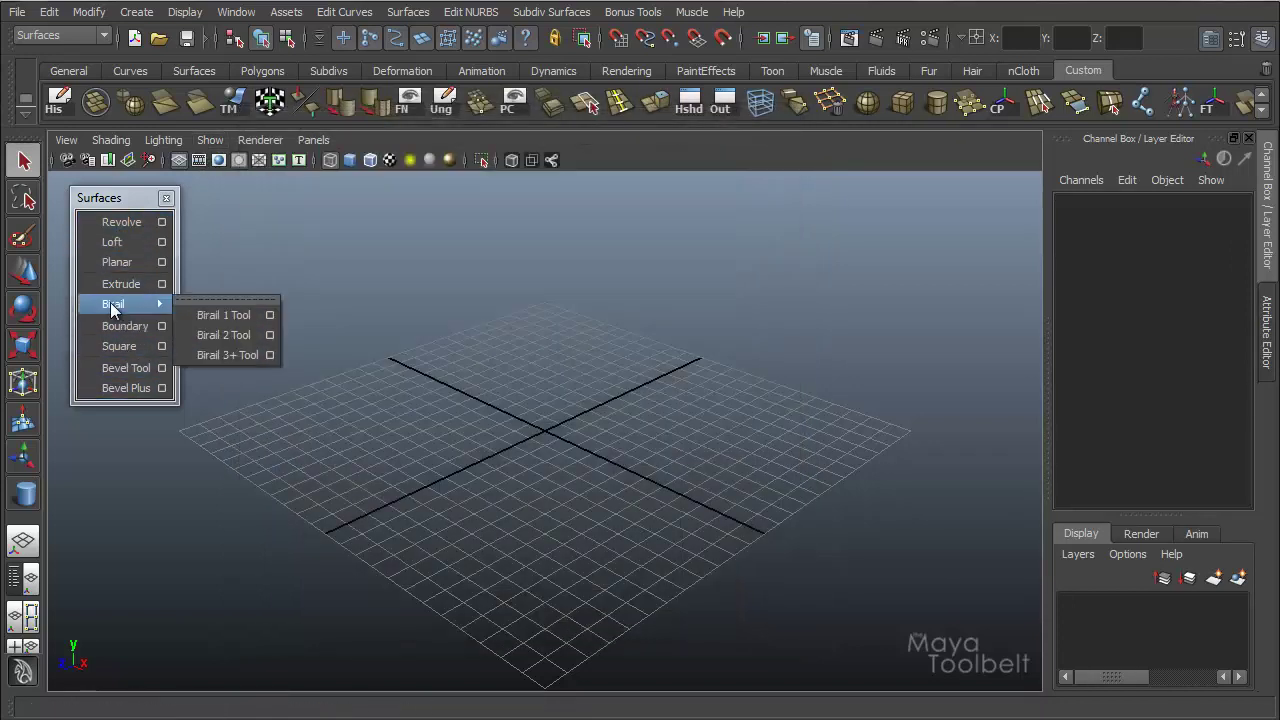
left_click(269, 335)
left_click(269, 139)
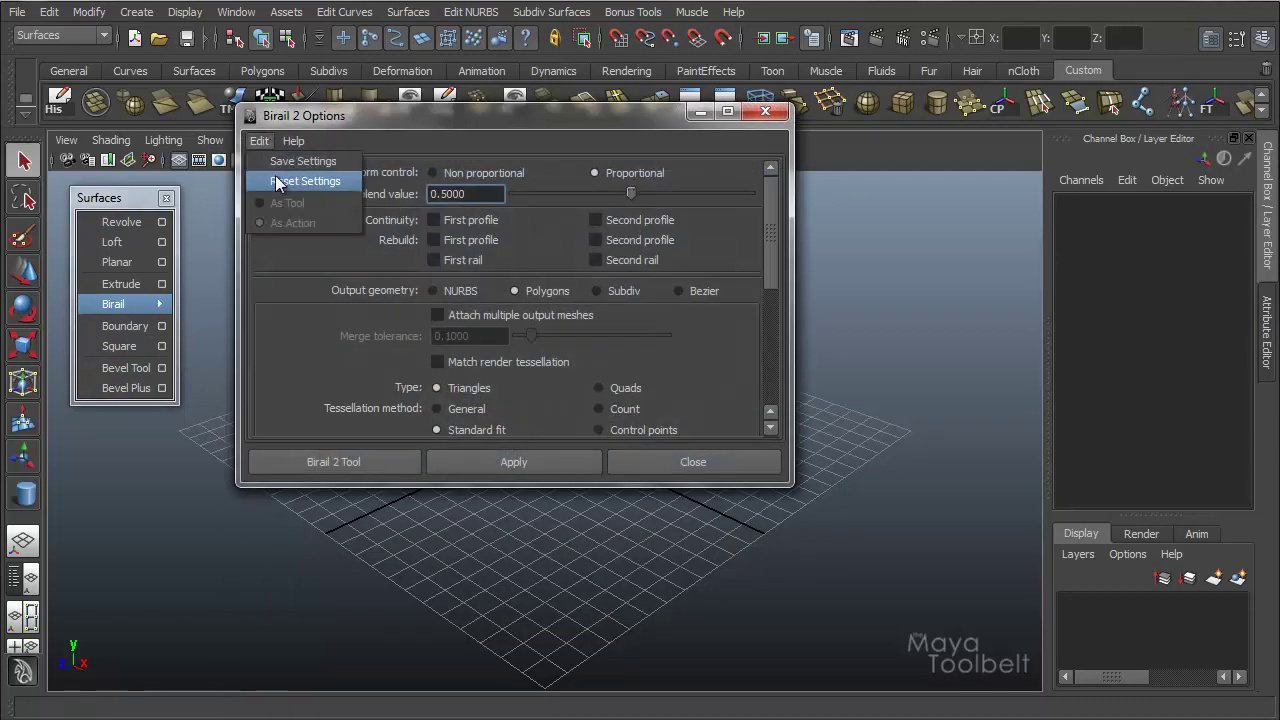
left_click(271, 175)
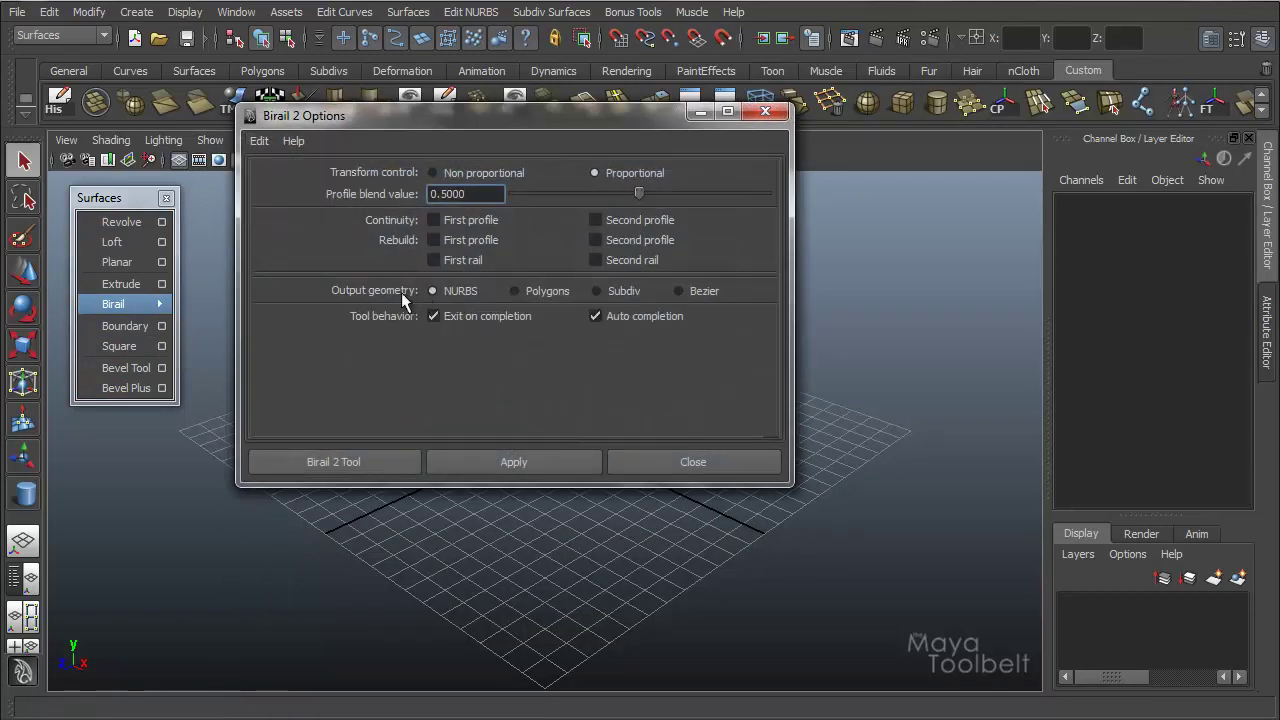
left_click(514, 291)
scroll(582, 344, "down", 2)
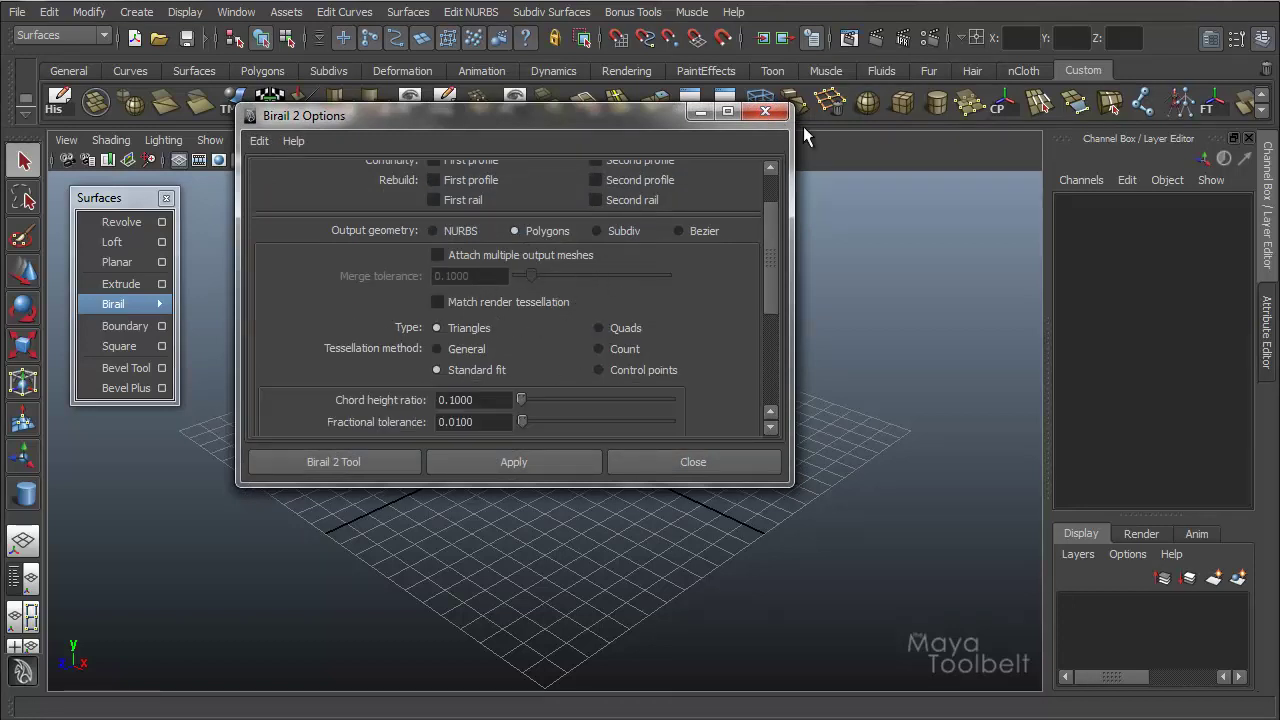
left_click(765, 111)
left_click(166, 197)
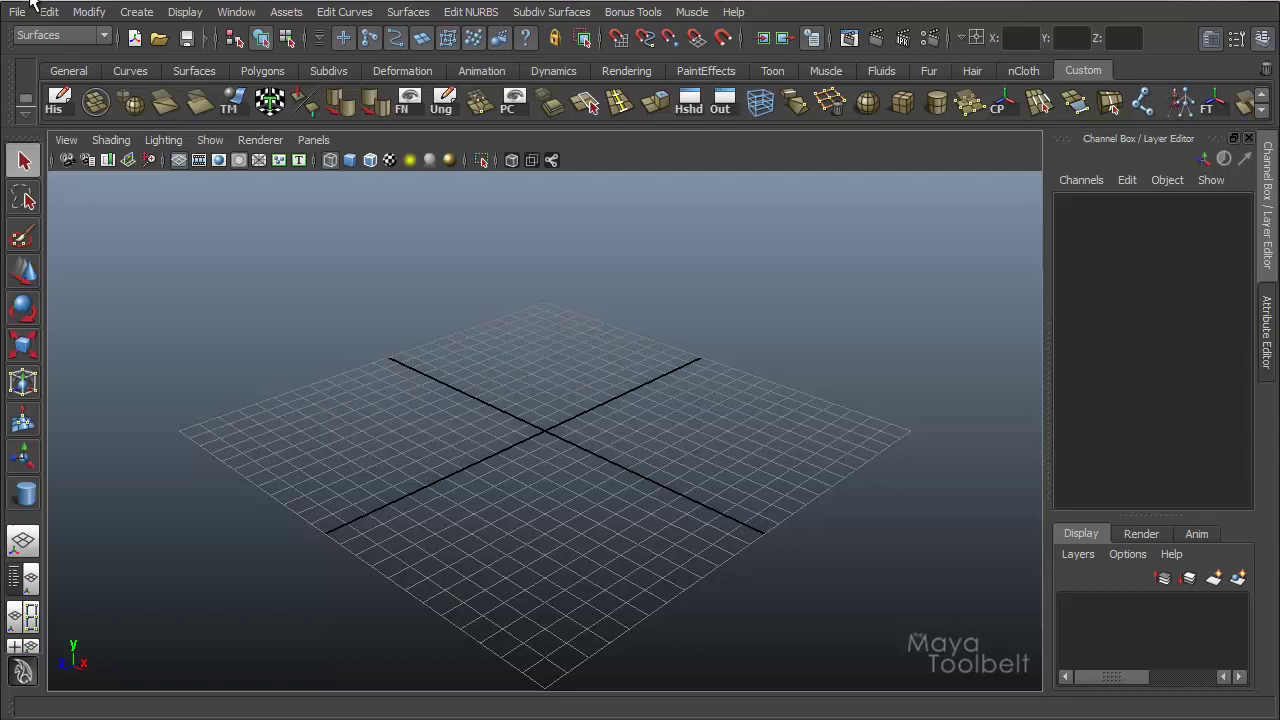
Review the tessellation settings in the Convert NURBS to Polygons options
left_click(88, 11)
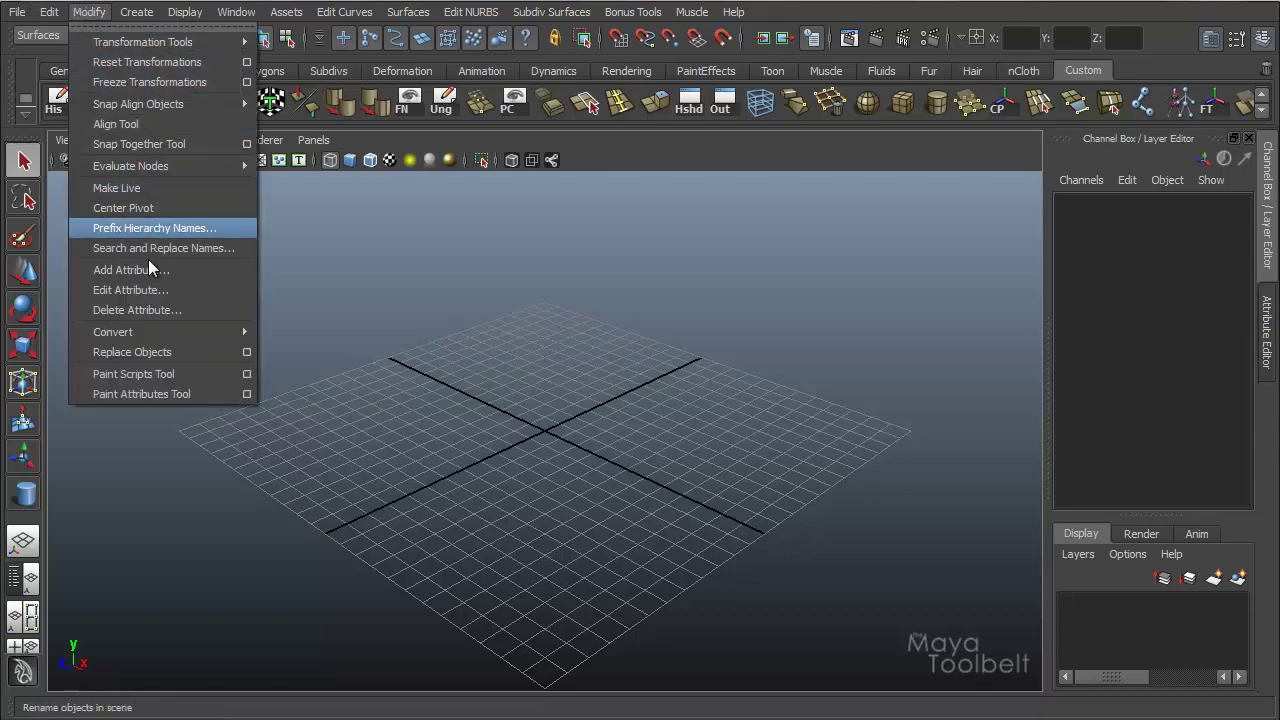
mouse_move(230, 332)
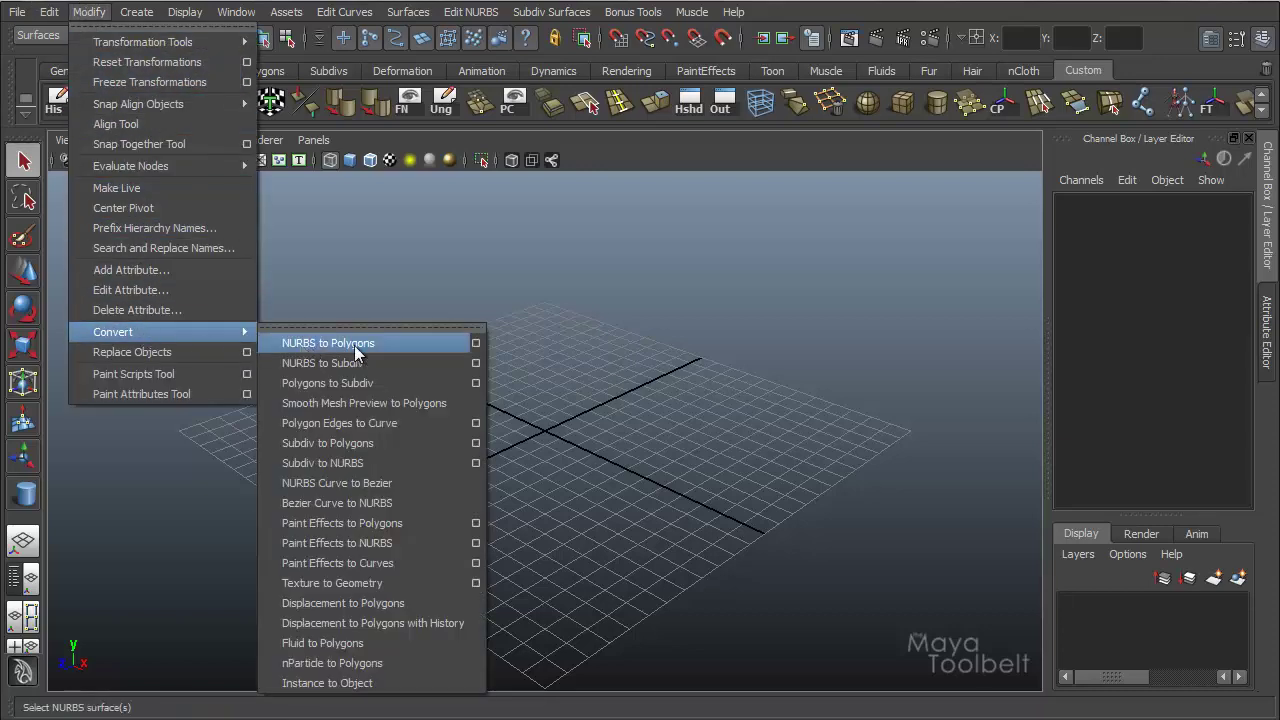
left_click(477, 344)
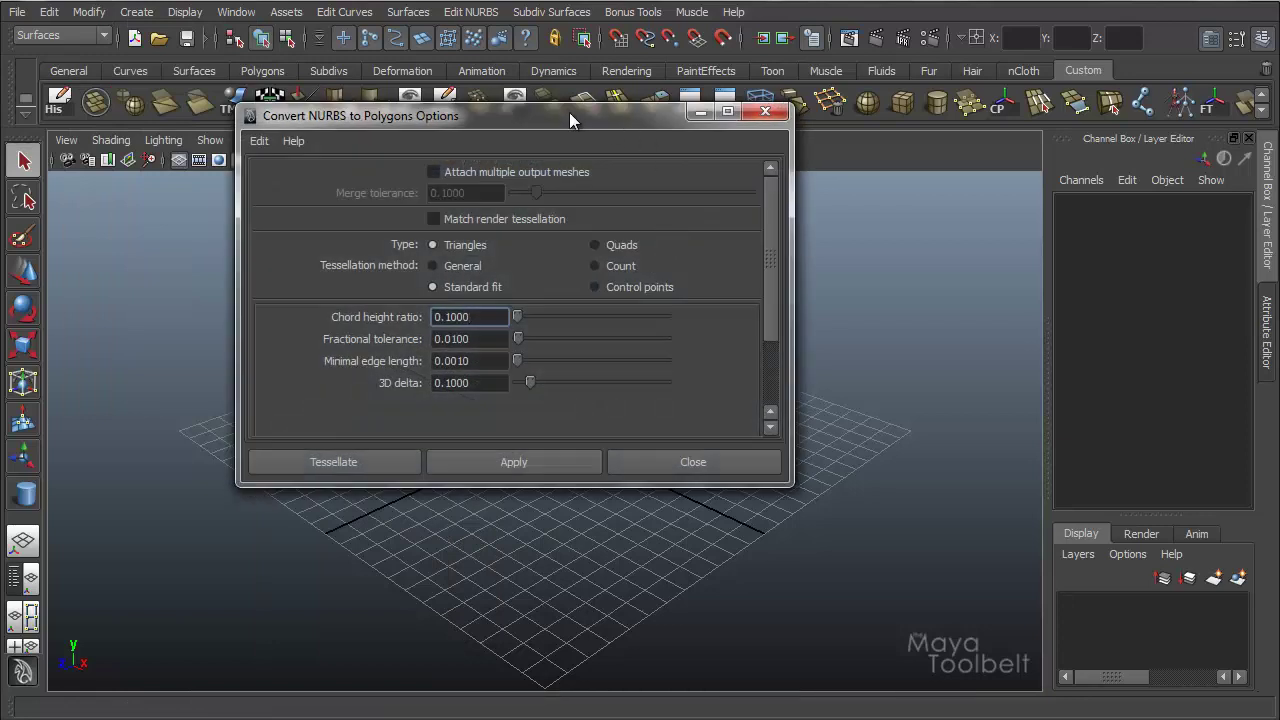
left_click_drag(569, 114, 738, 164)
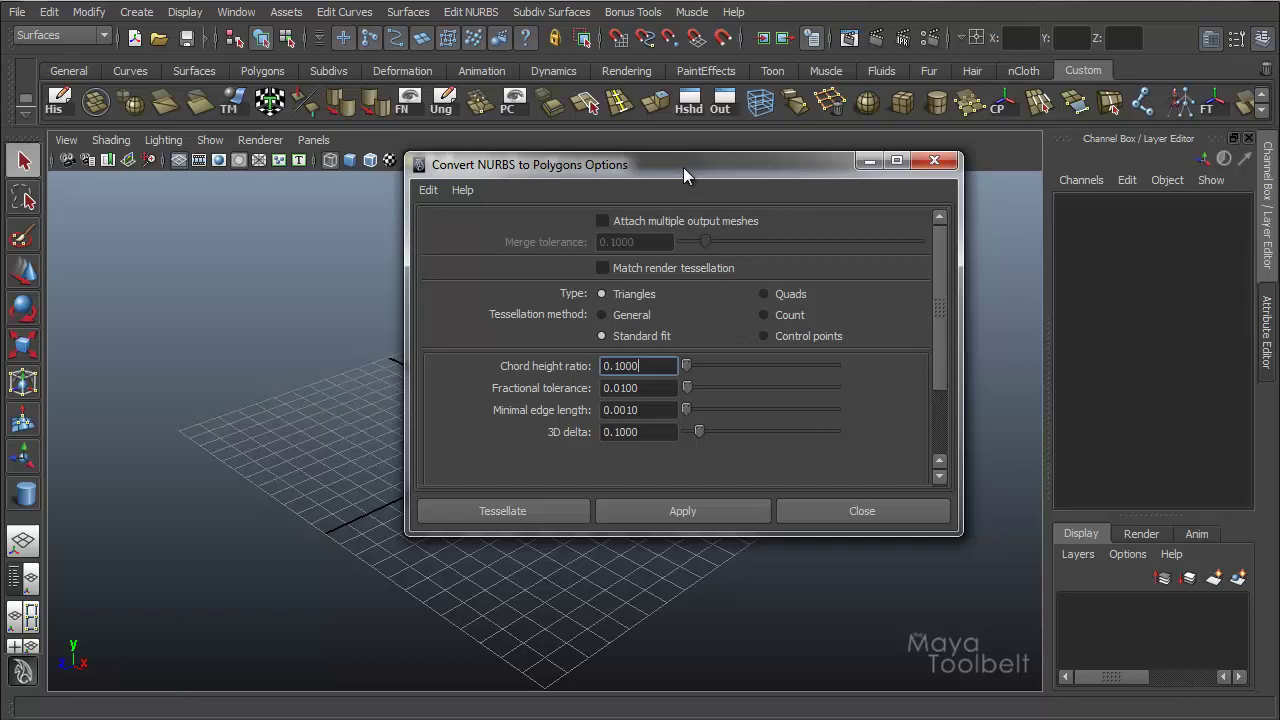
left_click_drag(607, 165, 507, 182)
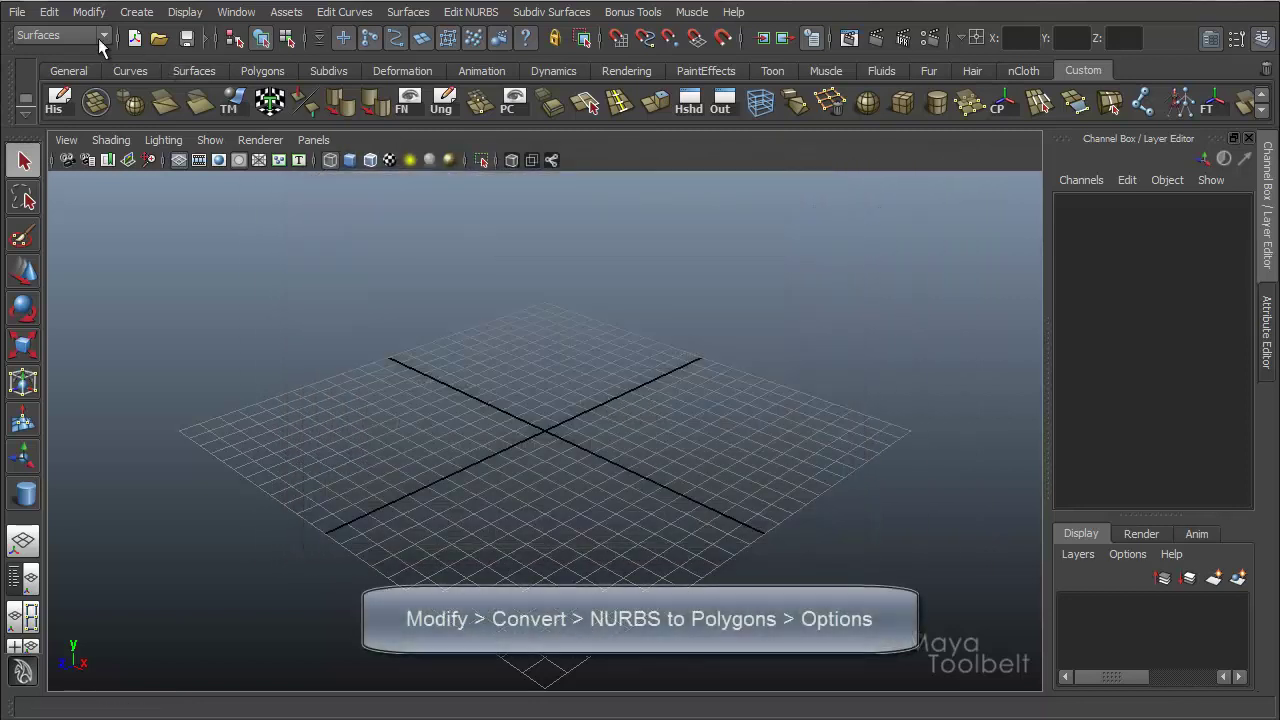
Reopen the NURBS to Polygons conversion options and examine the output mesh, type and tessellation method settings
left_click(89, 12)
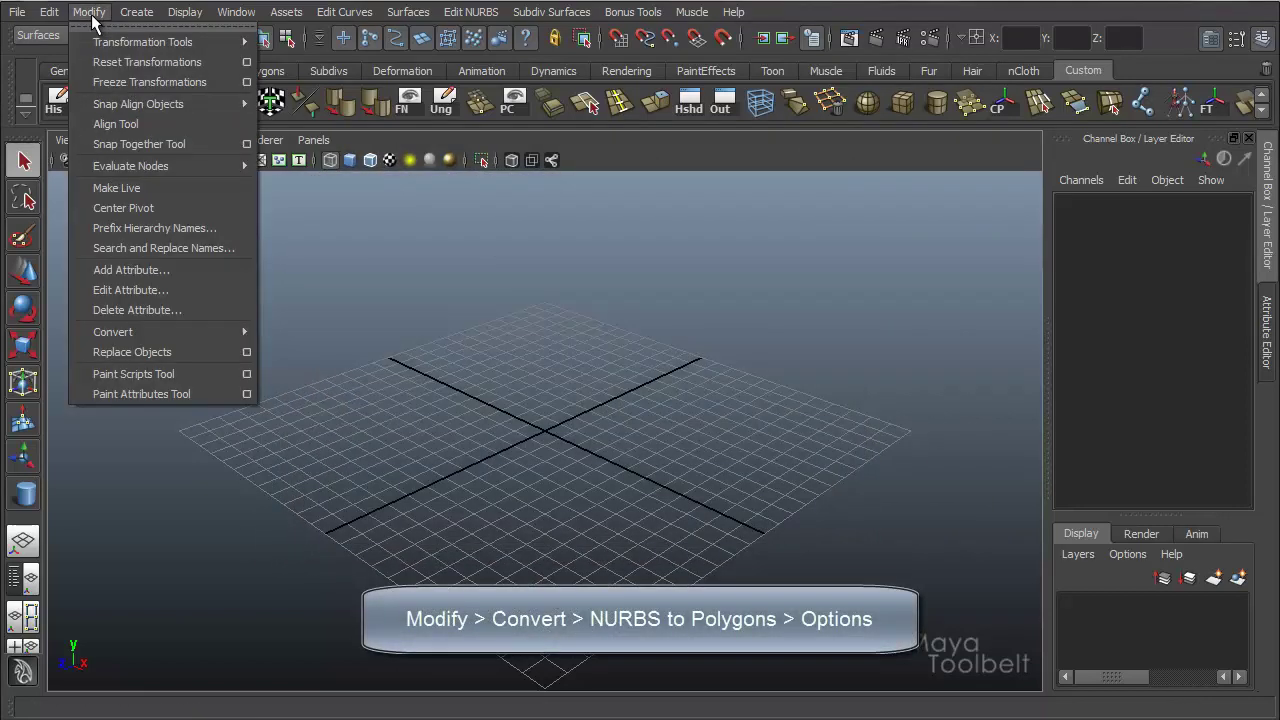
mouse_move(134, 335)
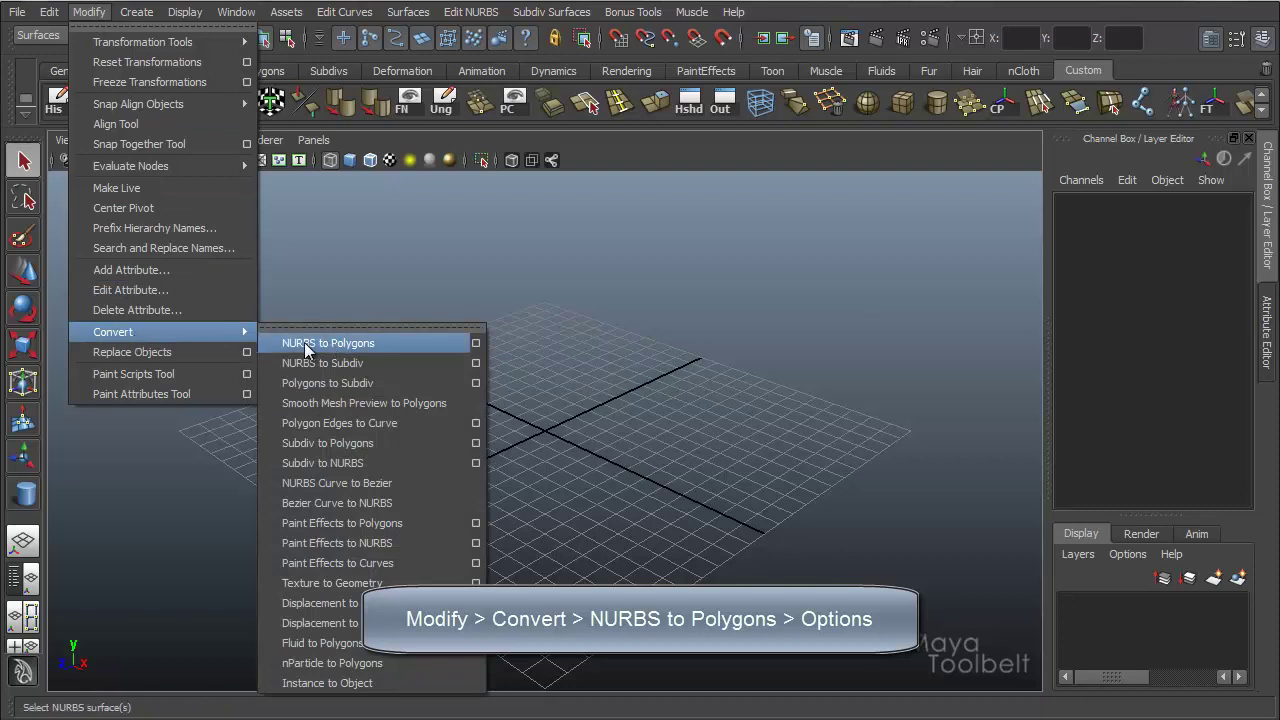
left_click(476, 343)
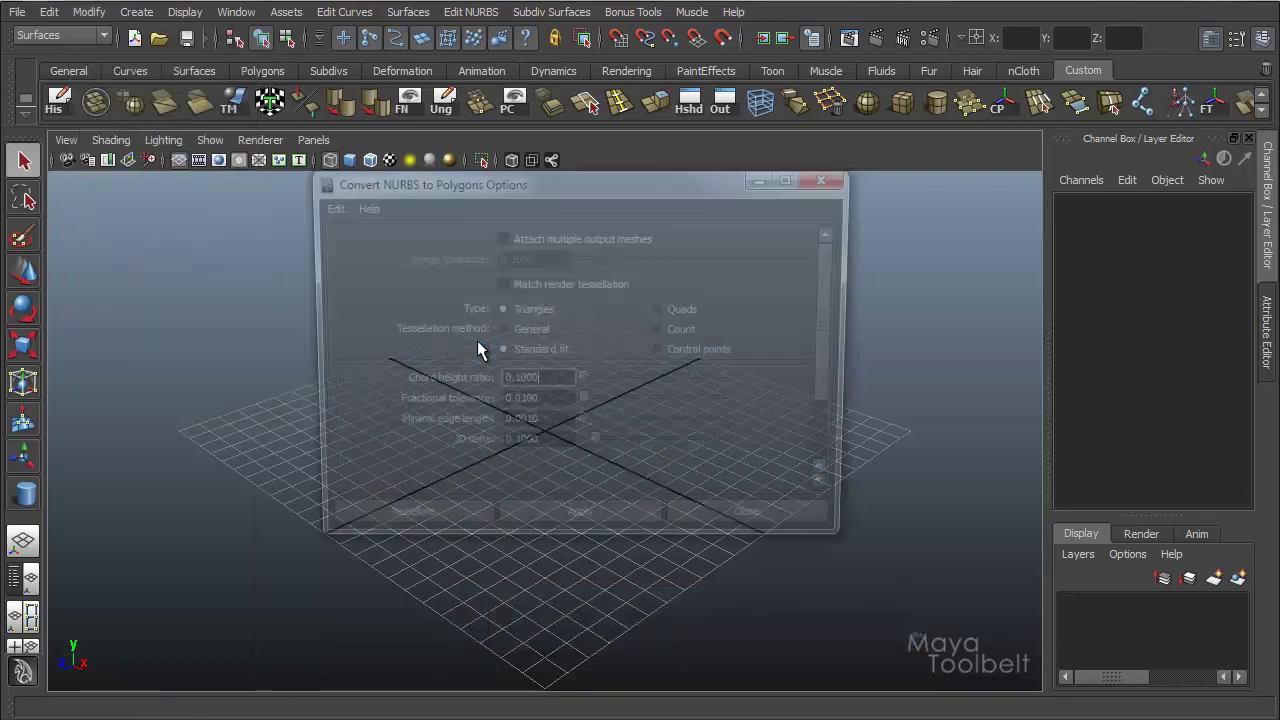
left_click_drag(534, 186, 897, 213)
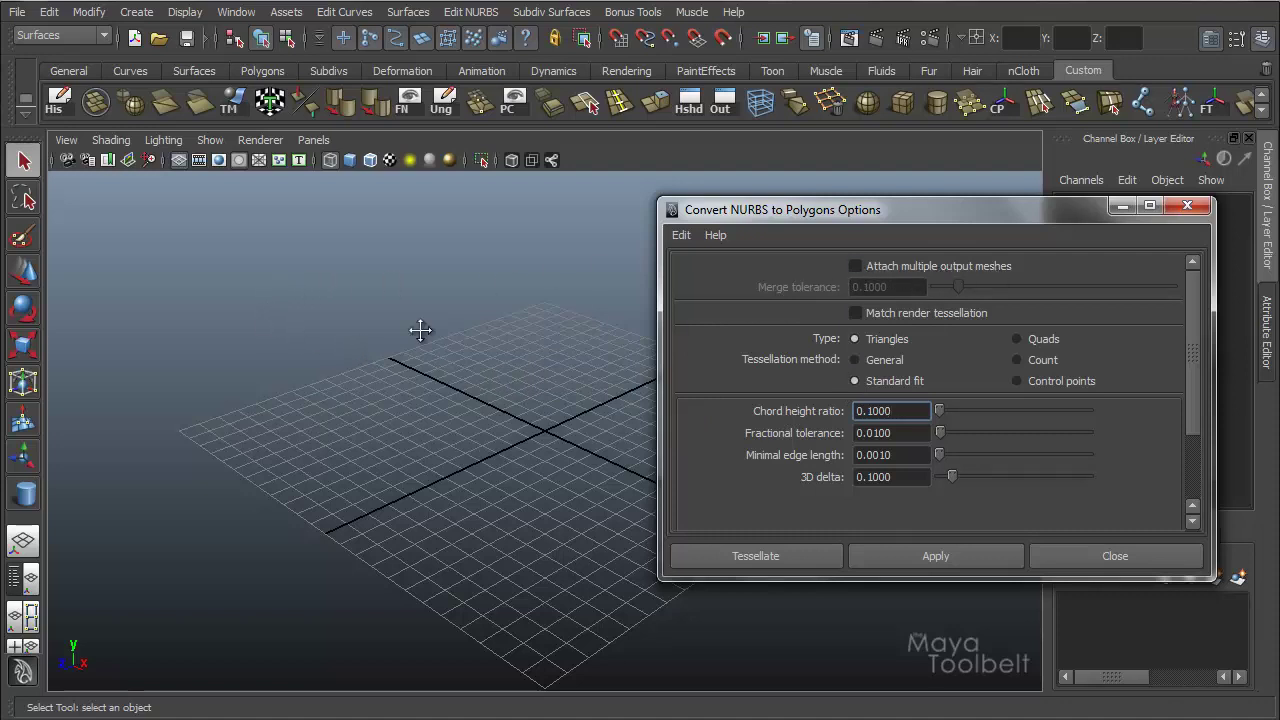
left_click_drag(423, 331, 430, 390, "alt")
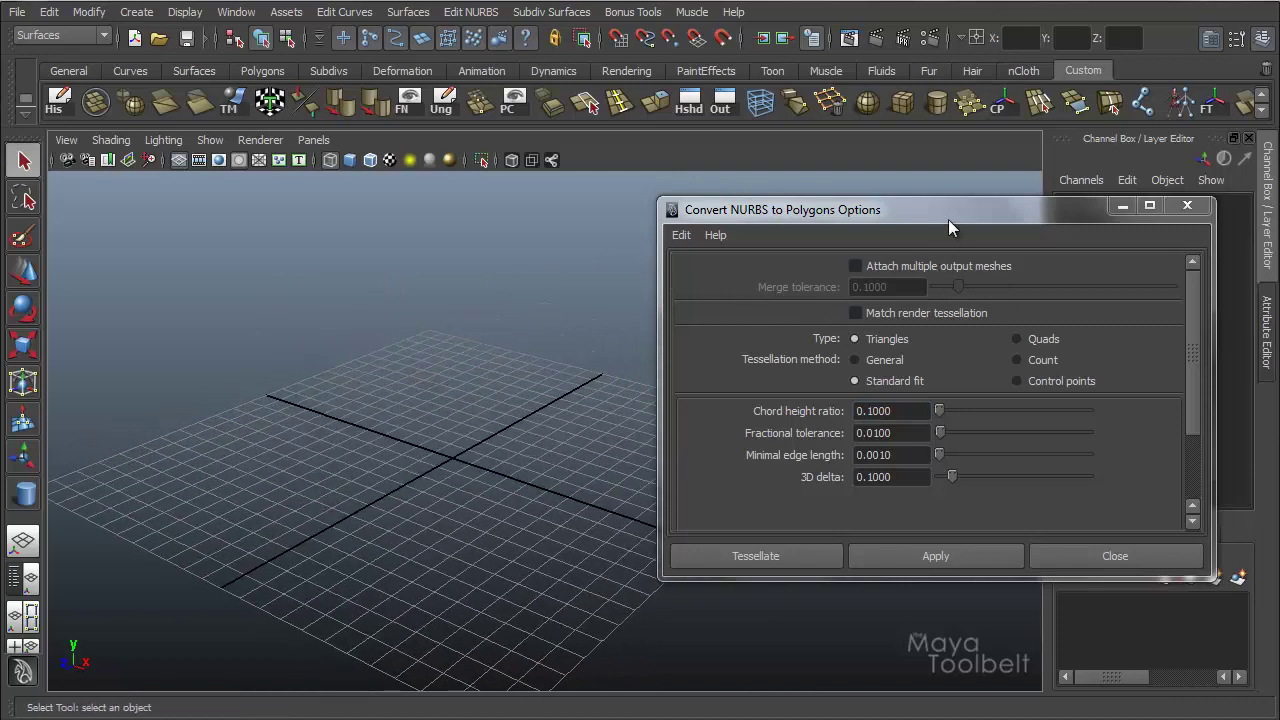
left_click_drag(948, 219, 371, 269)
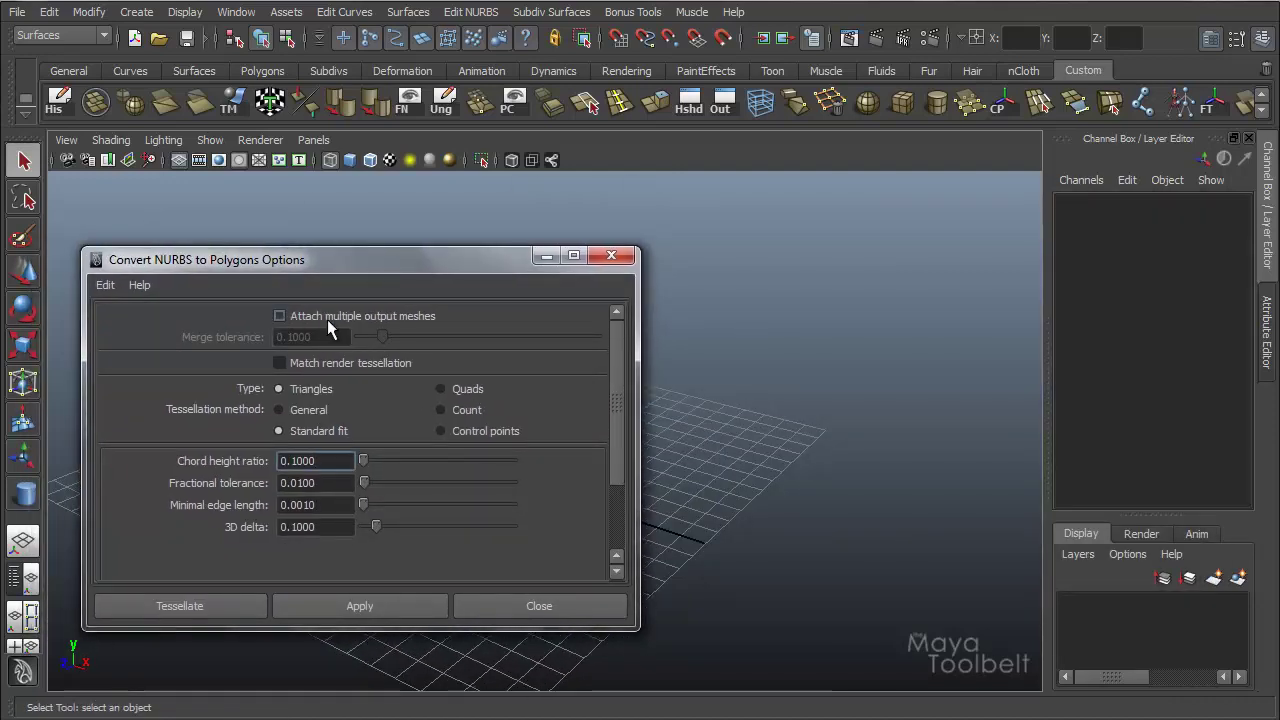
Show the Revolve options with Polygons output geometry to compare the tessellation settings, then close them without revolving
left_click(408, 12)
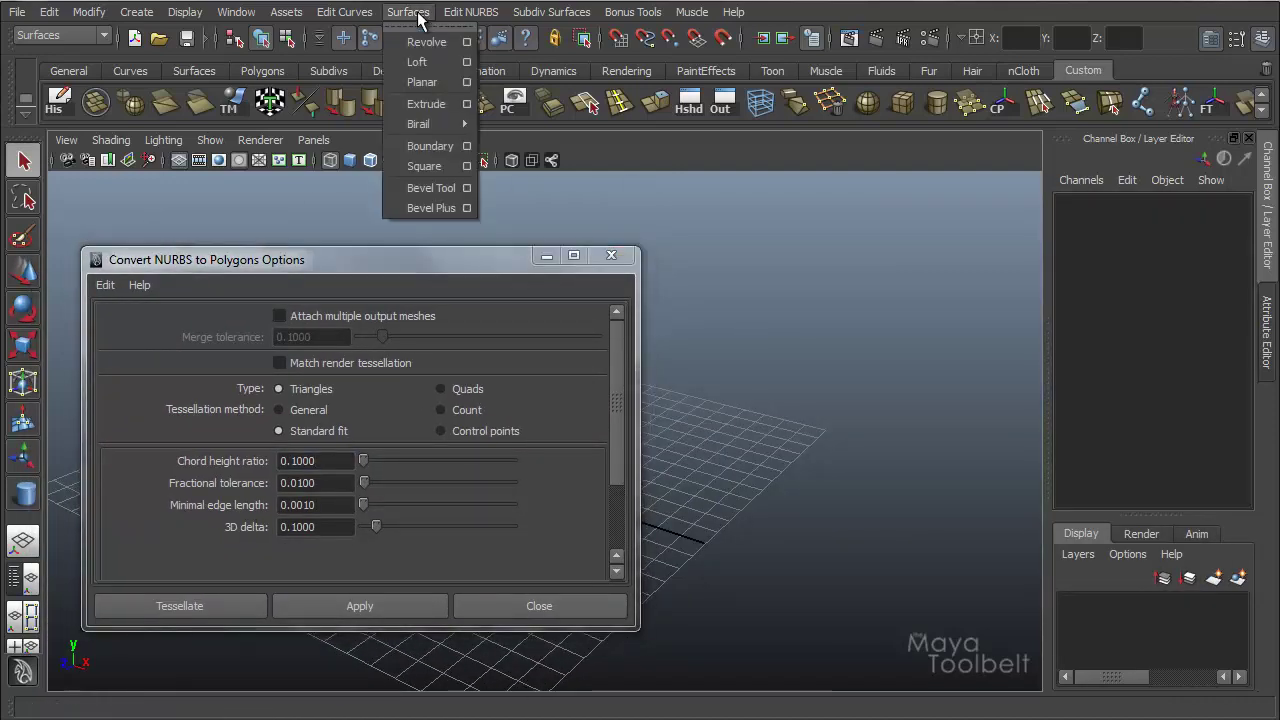
left_click(468, 42)
left_click_drag(382, 257, 804, 128)
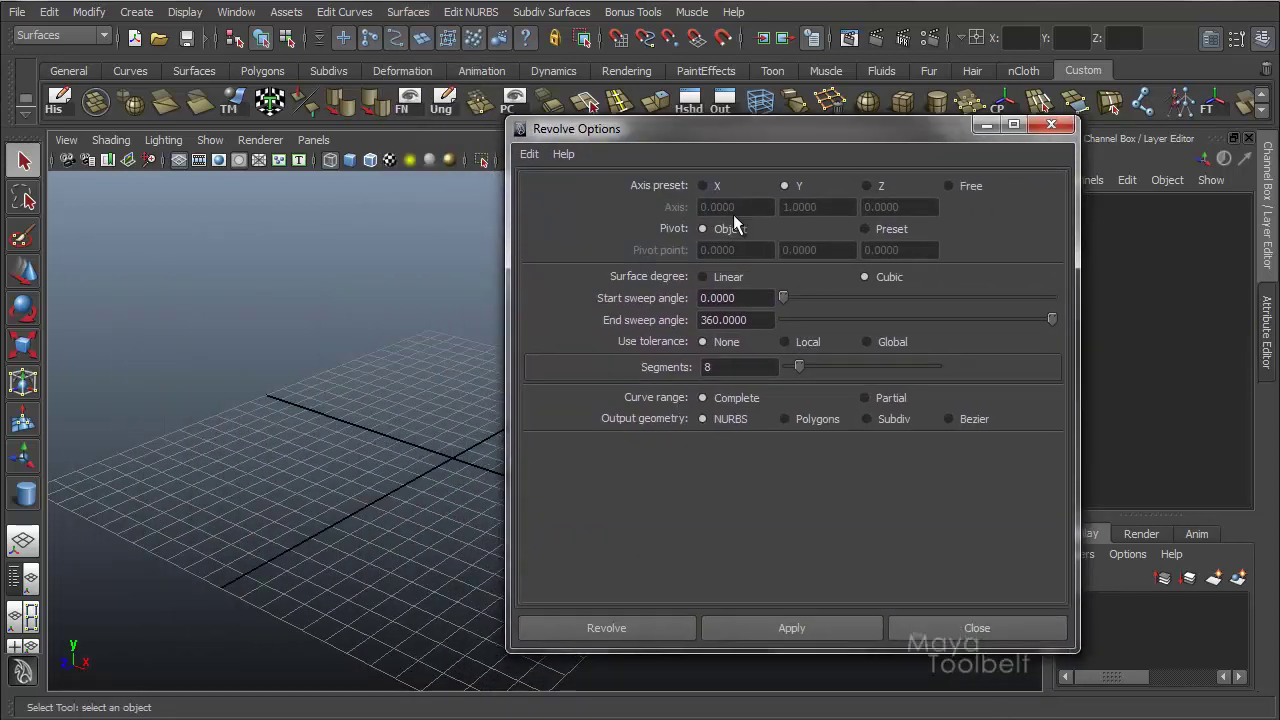
left_click(800, 421)
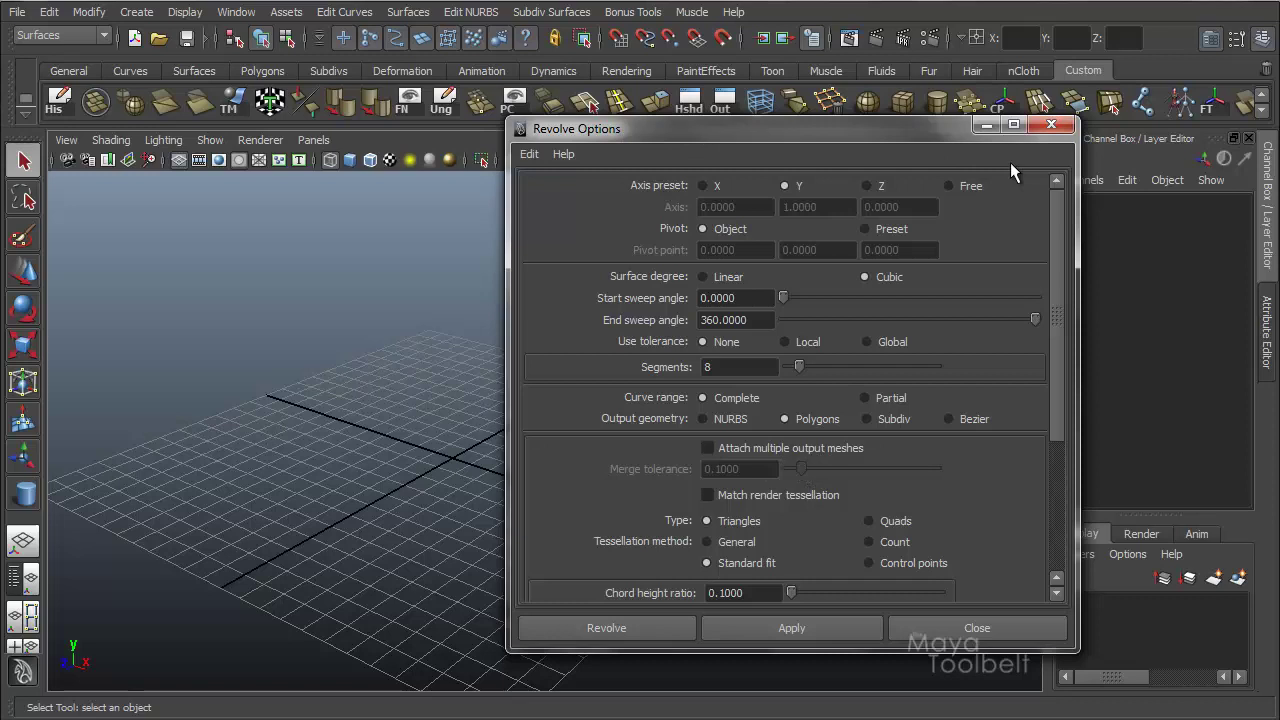
left_click(1057, 127)
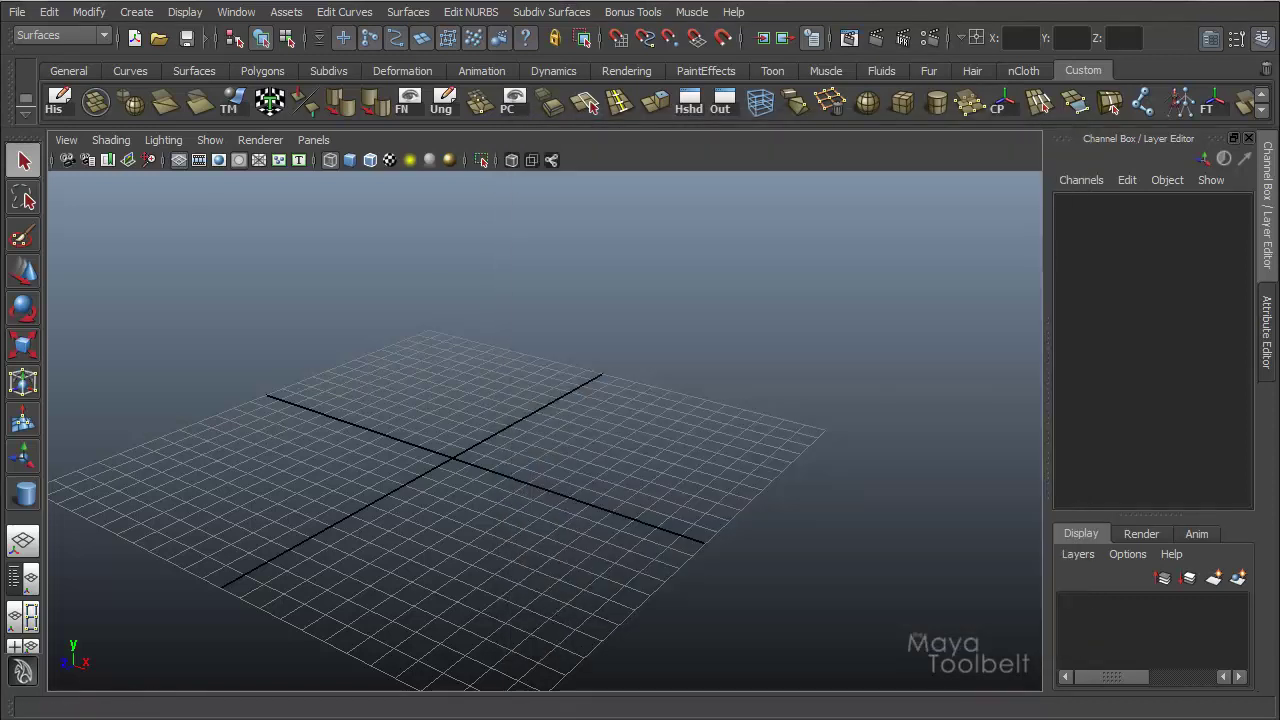
left_click(408, 11)
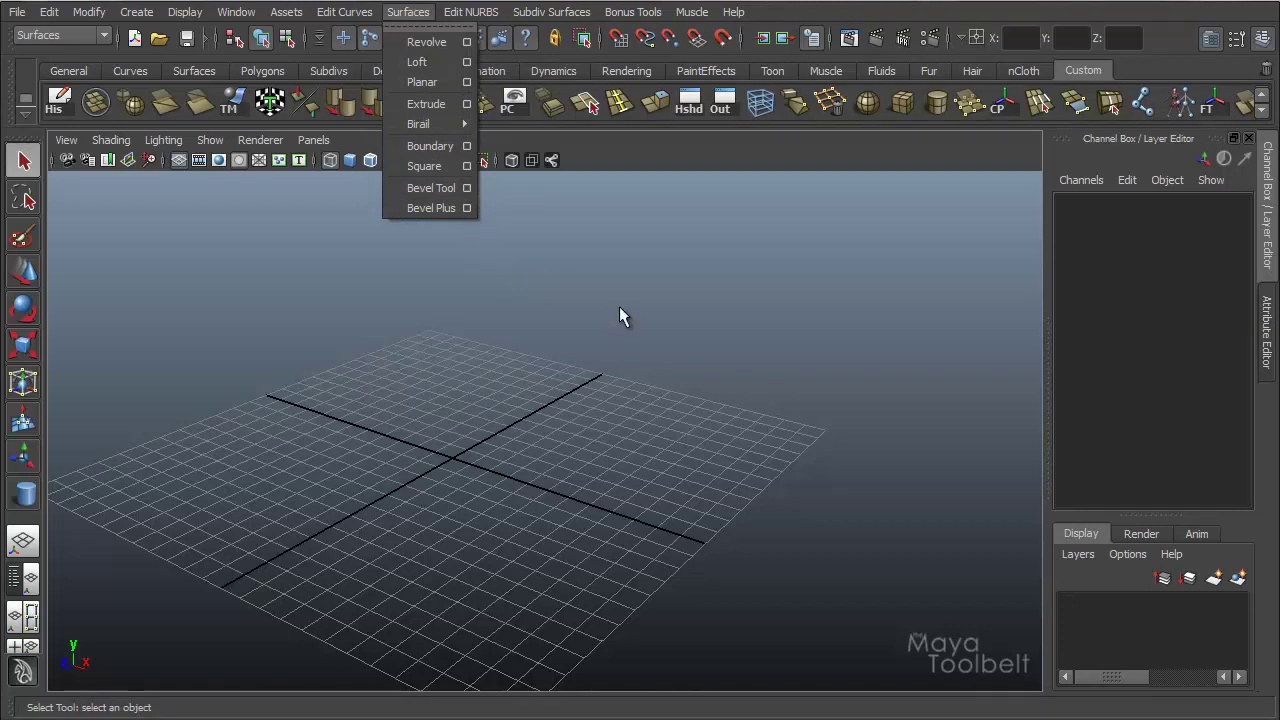
left_click(410, 11)
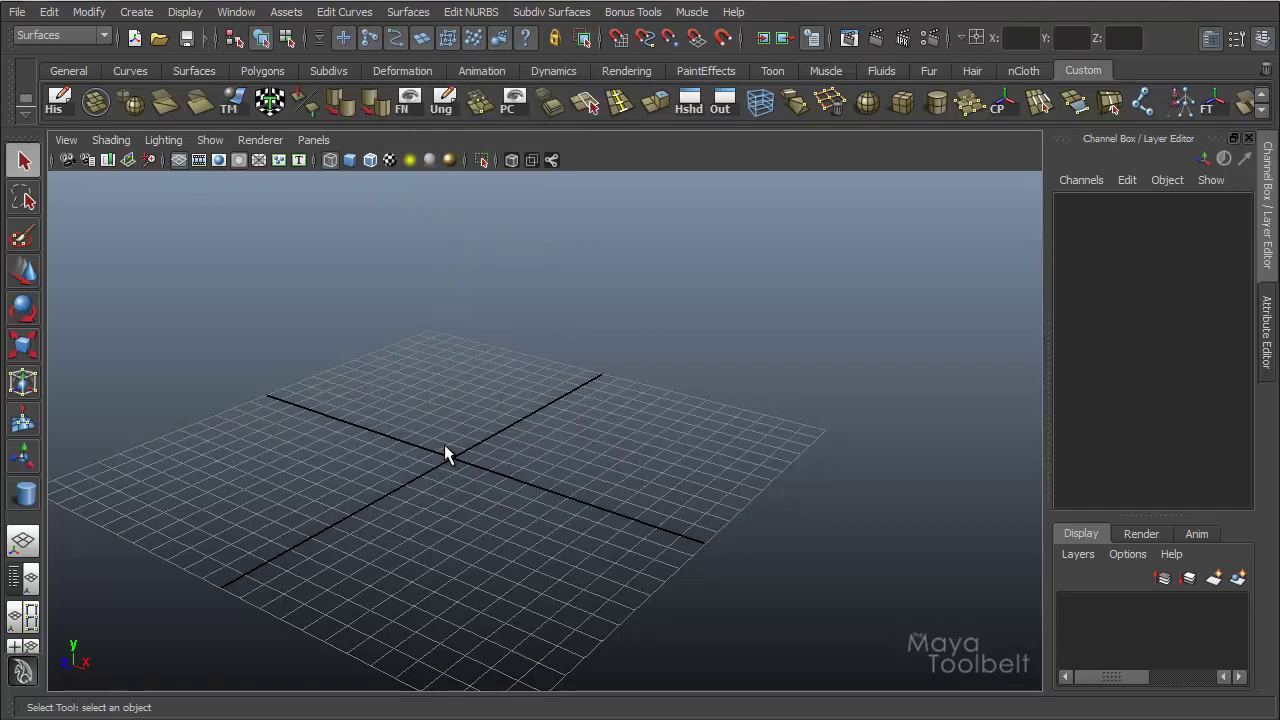
Set the Revolve options to Polygons output with Attach multiple output meshes enabled, keeping the options window clear of the grid
left_click(412, 12)
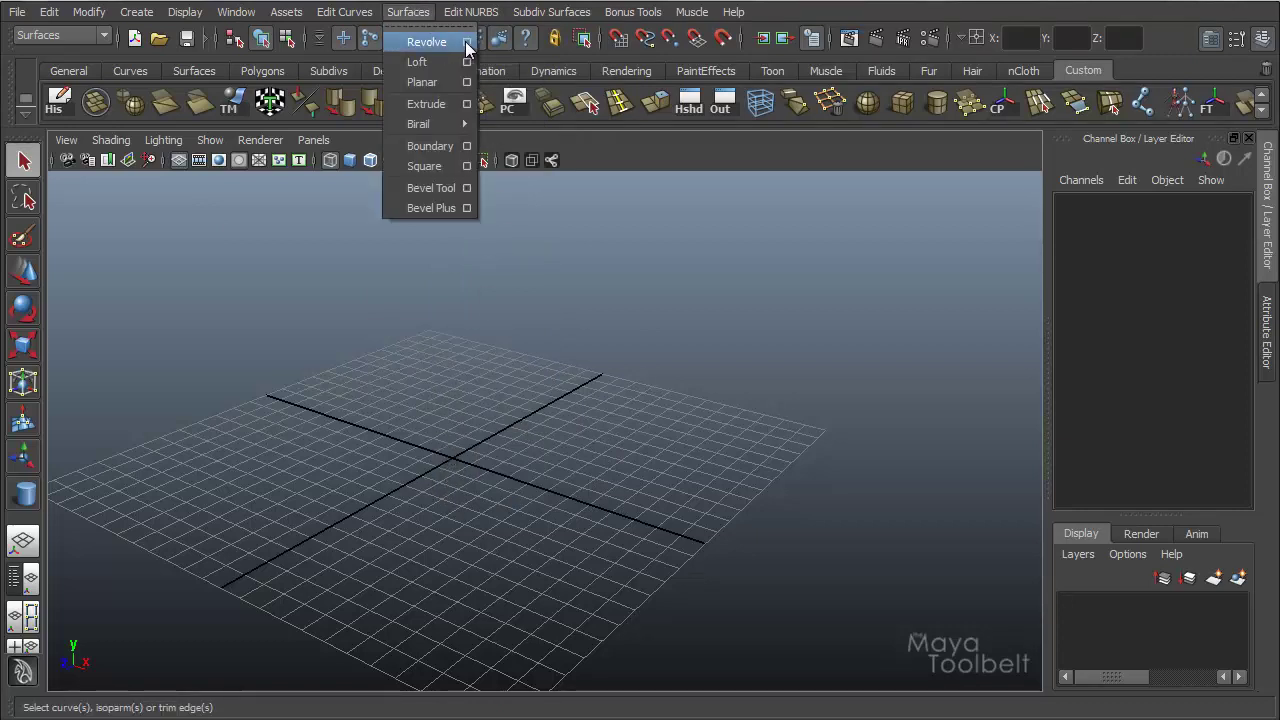
left_click(466, 41)
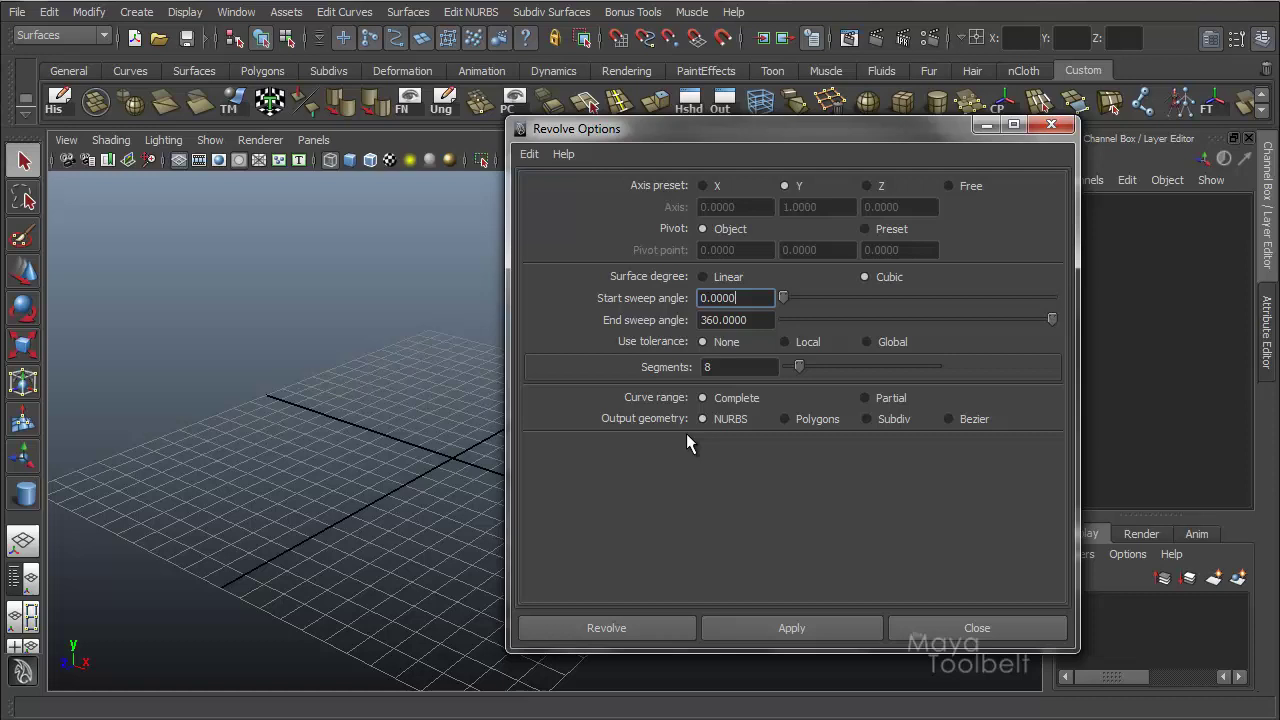
left_click(810, 419)
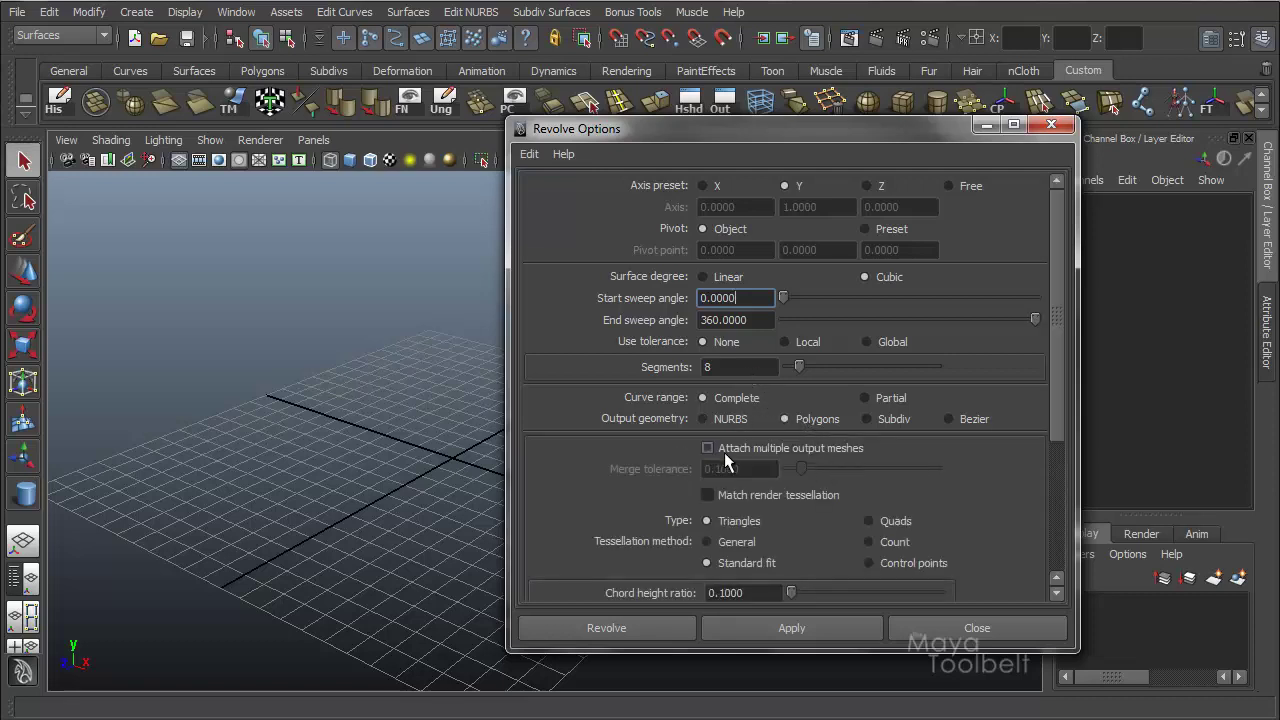
left_click(721, 450)
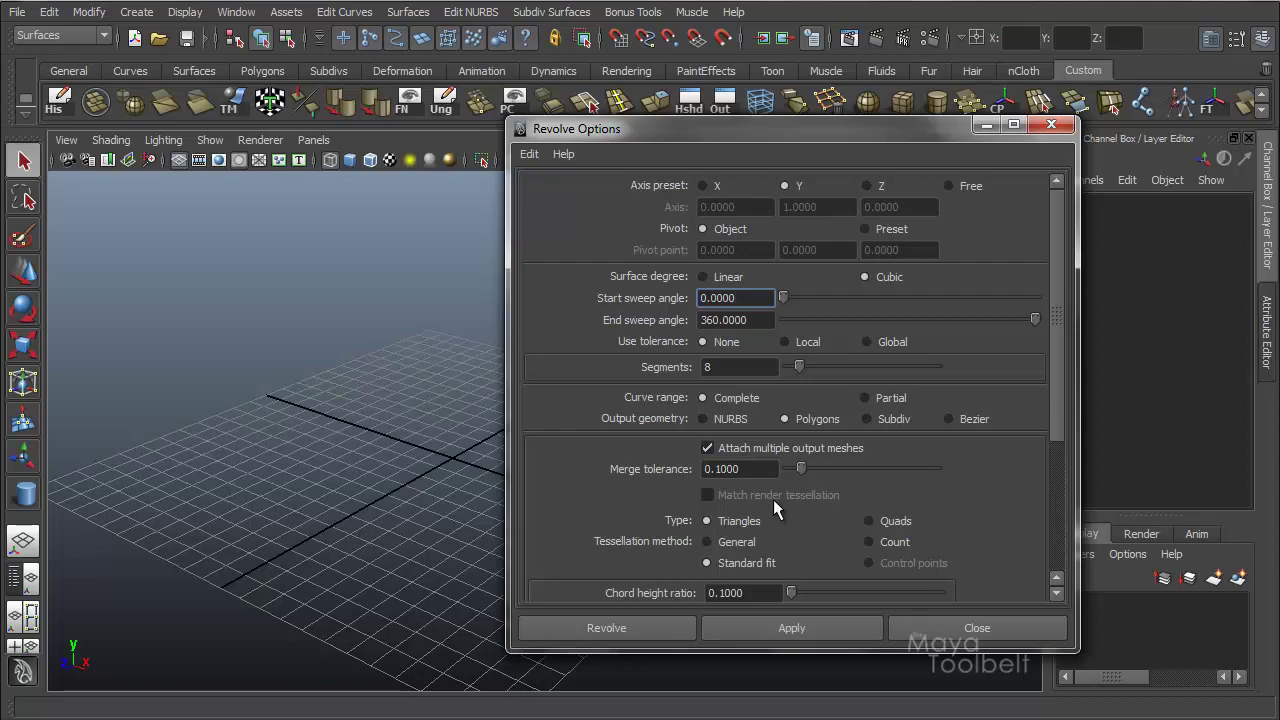
middle_click_drag(297, 314, 246, 314, "alt")
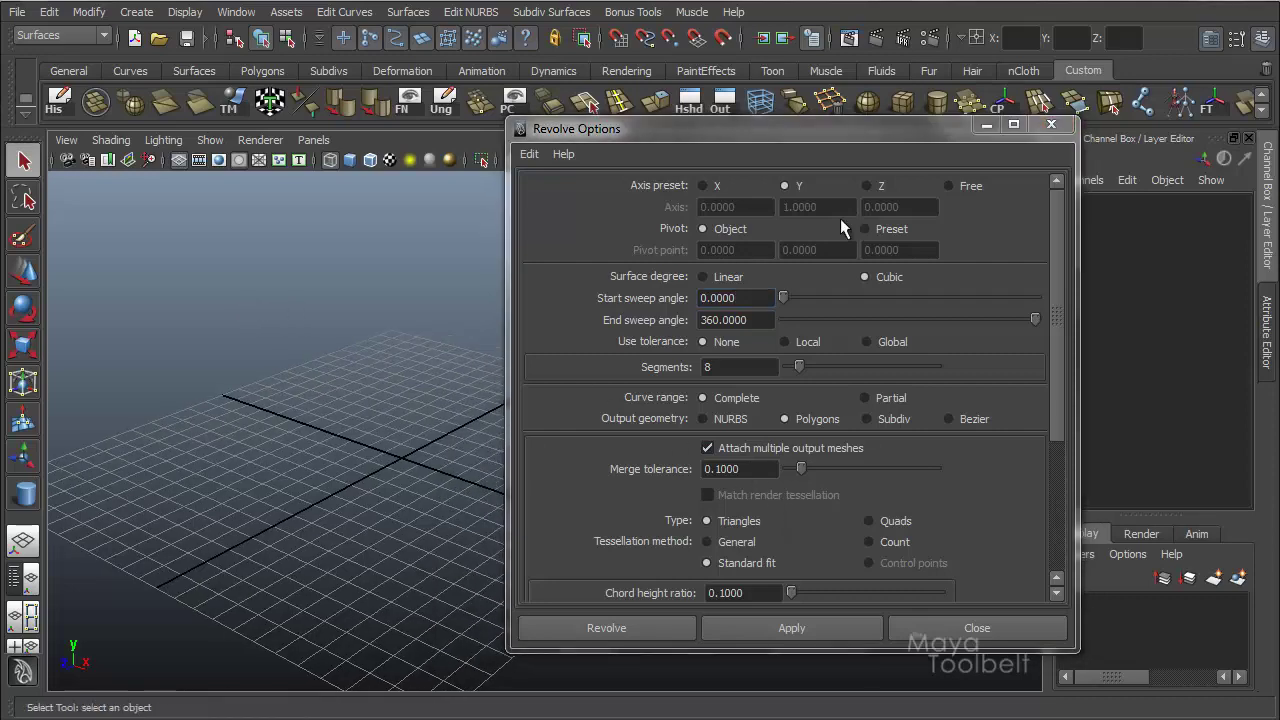
left_click_drag(870, 128, 994, 78)
left_click_drag(477, 351, 558, 320, "alt")
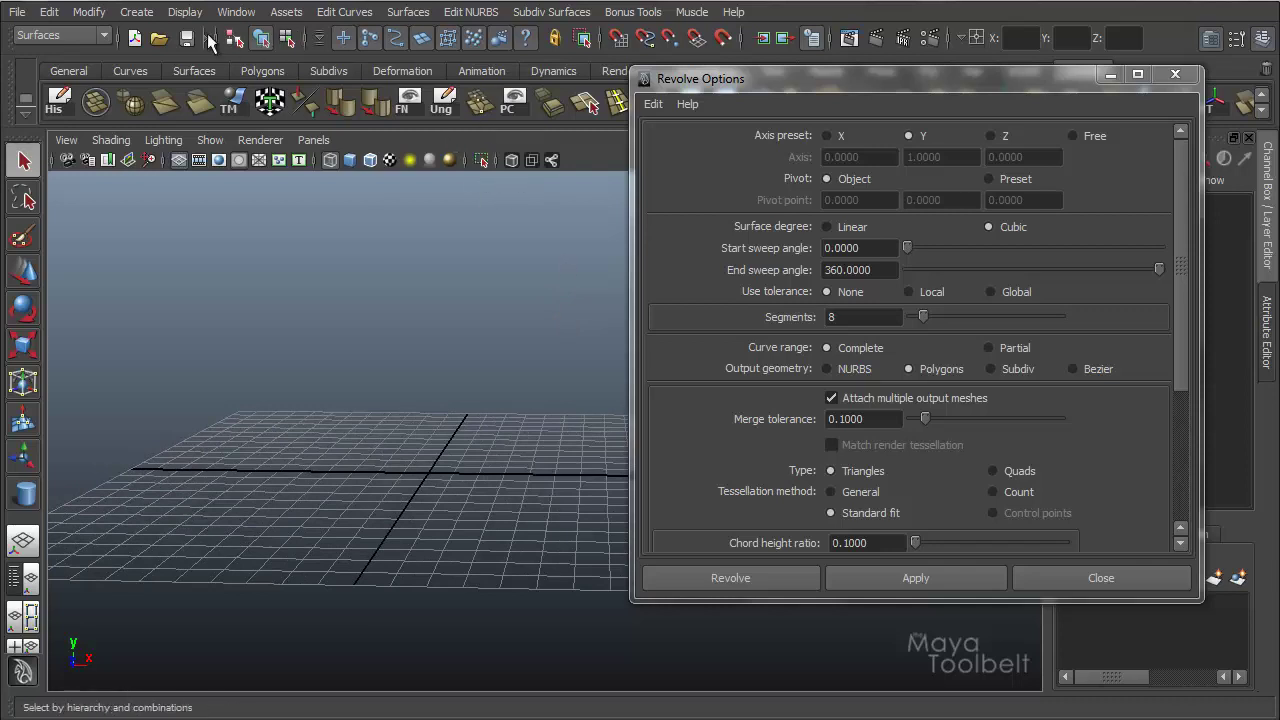
Start a CV curve in the front view at the grid origin, placing control vertices upward for a vase's rounded belly
left_click(140, 15)
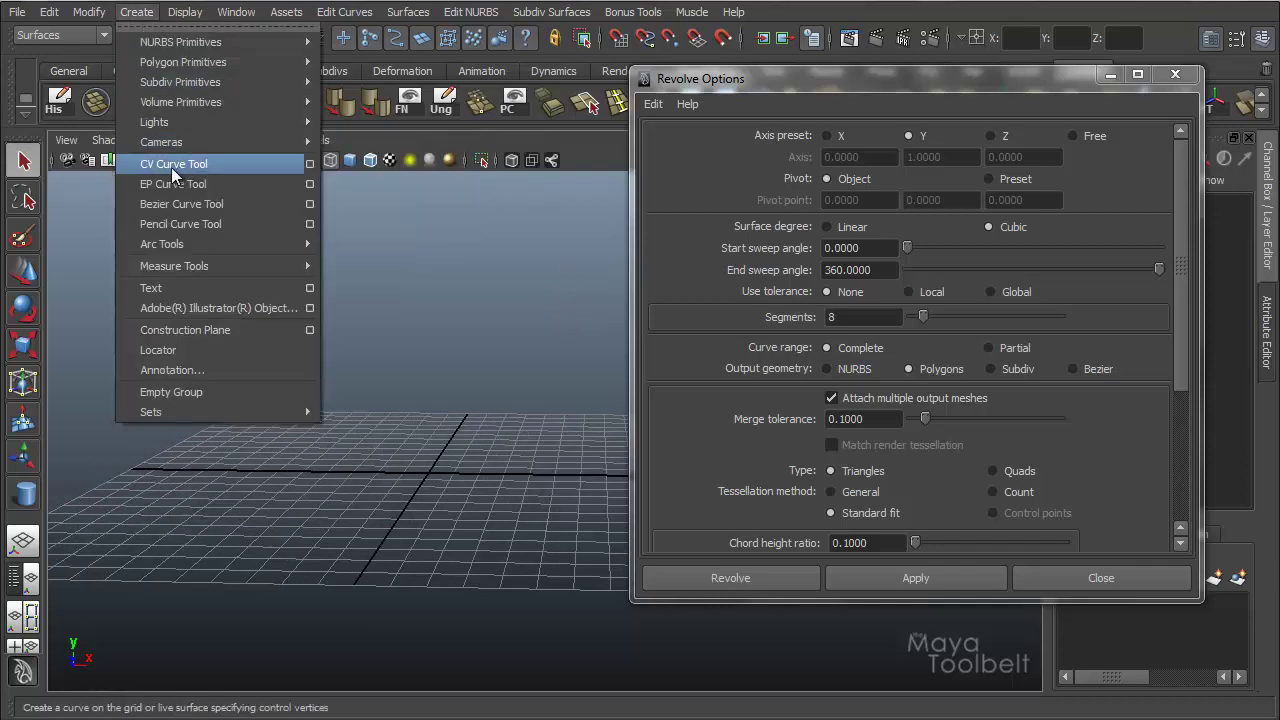
left_click(171, 166)
key("space")
left_click_drag(428, 397, 420, 418)
scroll(430, 411, "up", 1)
scroll(370, 545, "up", 2)
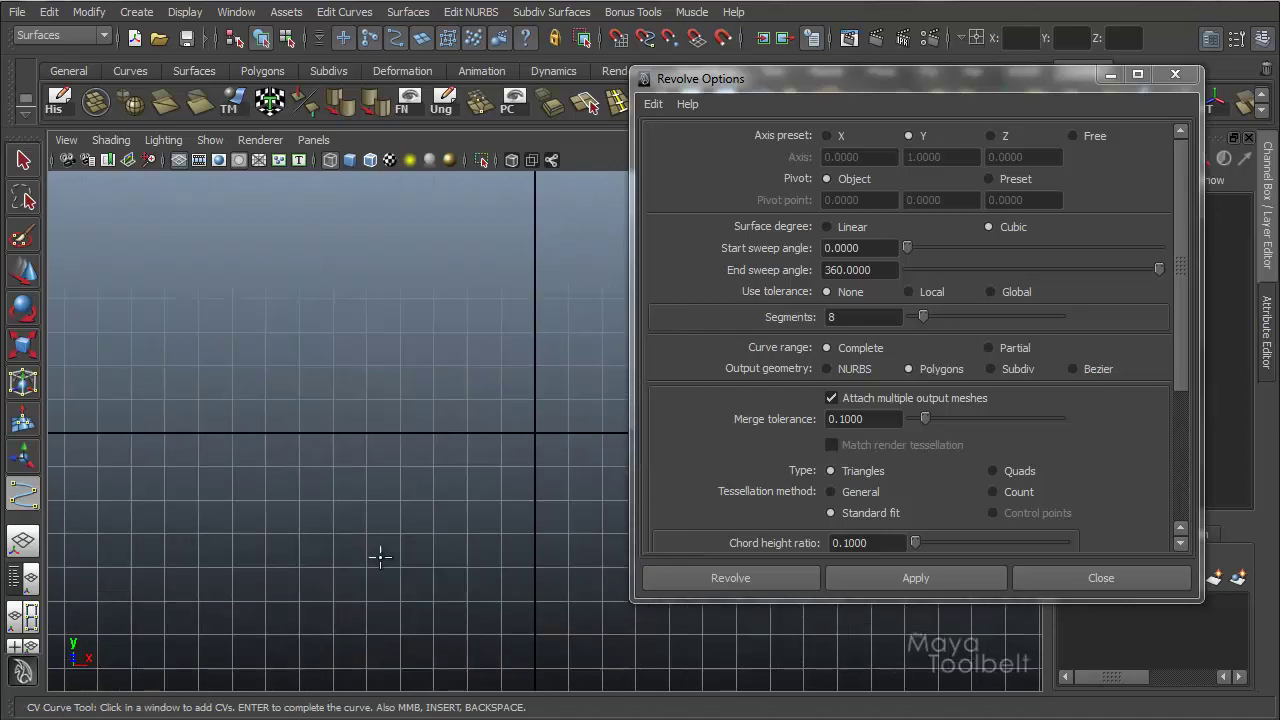
key("x")
left_click(531, 439)
left_click(442, 414)
left_click(392, 345)
left_click(403, 277)
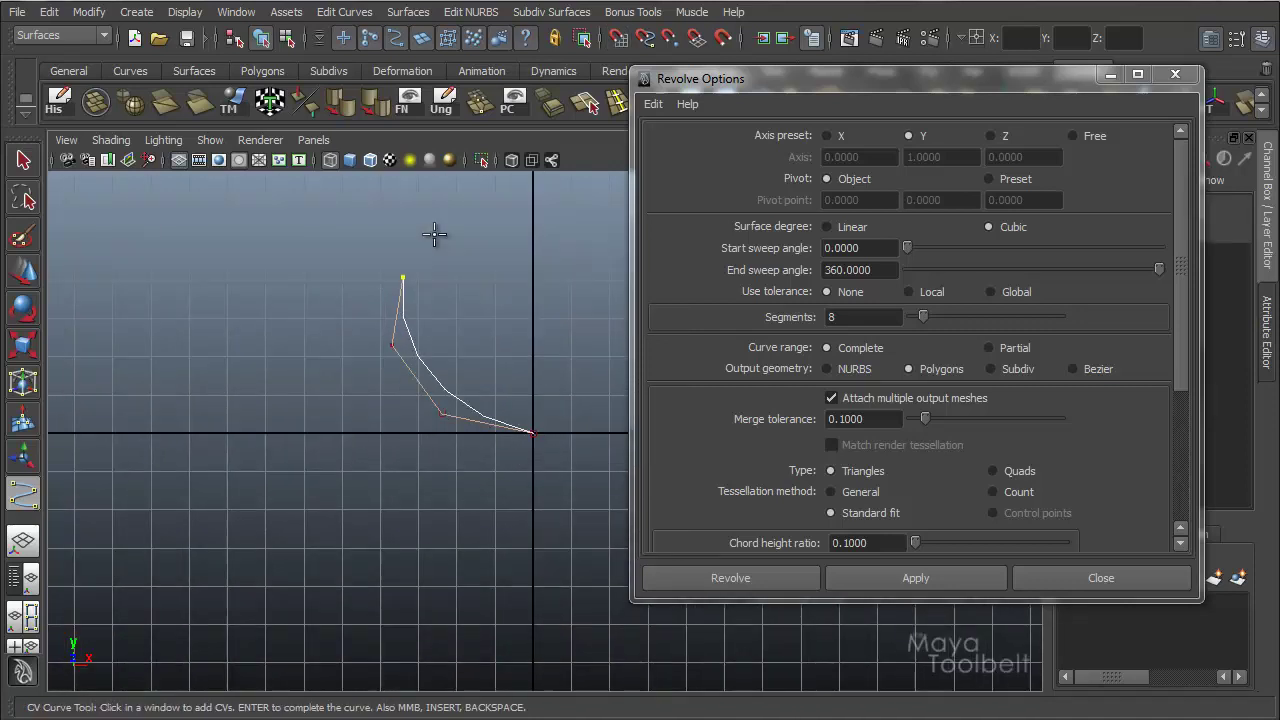
left_click(431, 238)
Continue the profile curve up through a narrow neck to a flared rim and complete it
middle_click_drag(470, 269, 449, 423, "alt")
left_click(447, 353)
left_click(468, 297)
left_click(452, 260)
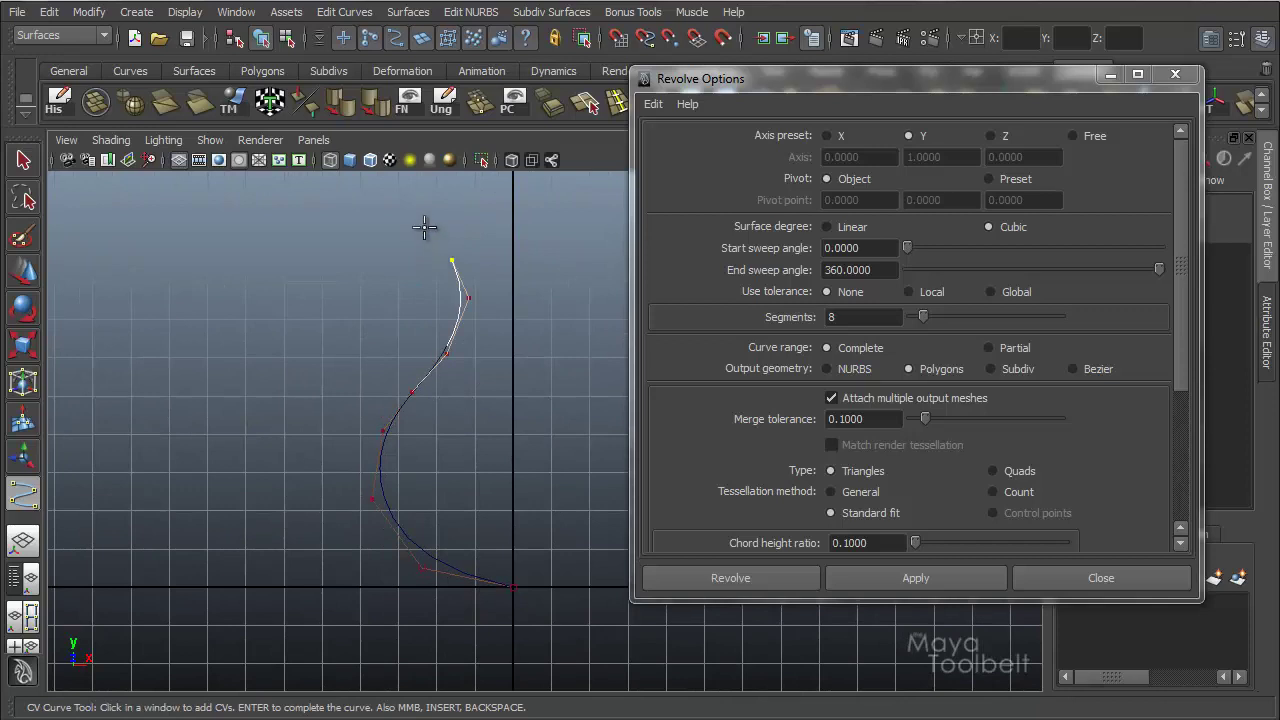
left_click(425, 228)
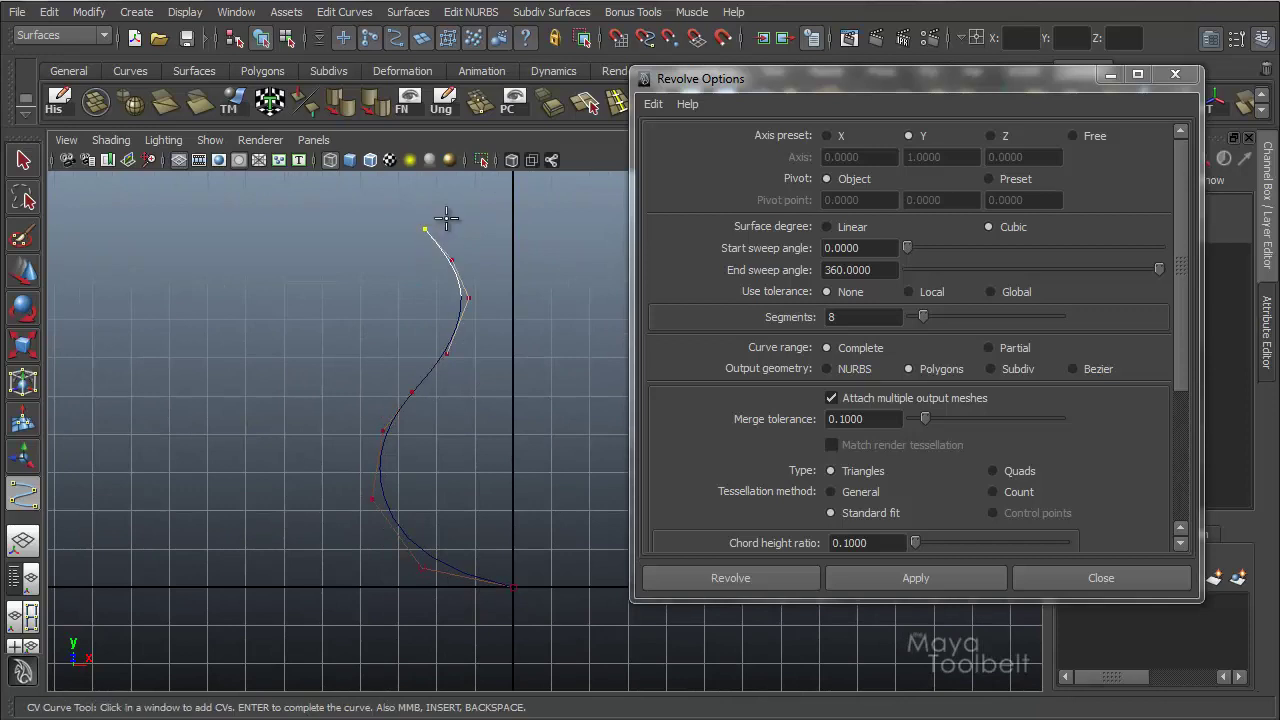
key("Return")
Return to the perspective view, duplicate the vase profile curve and move the copy back along the Z axis
key("space")
left_click_drag(397, 267, 399, 232)
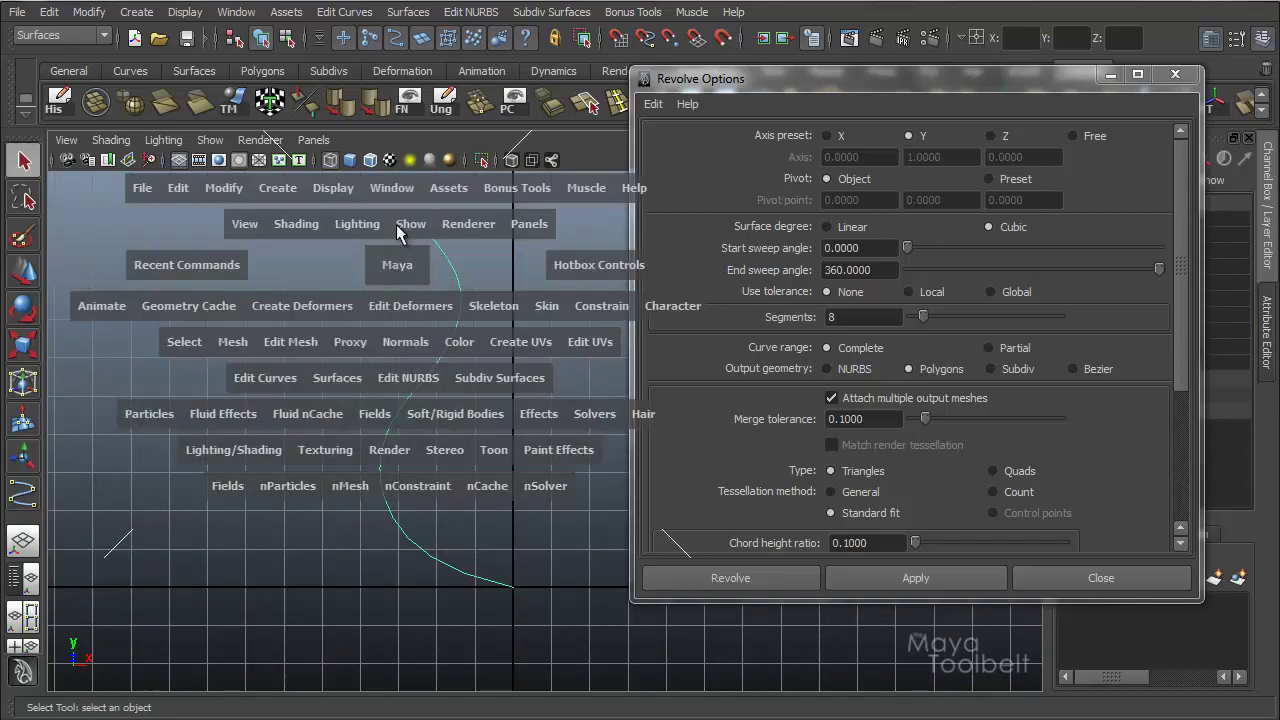
mouse_move(427, 343)
left_mouse_down("alt")
mouse_move(443, 348)
mouse_move(432, 354)
left_mouse_up("alt")
middle_click_drag(451, 334, 450, 370, "alt")
left_click_drag(449, 364, 421, 369, "alt")
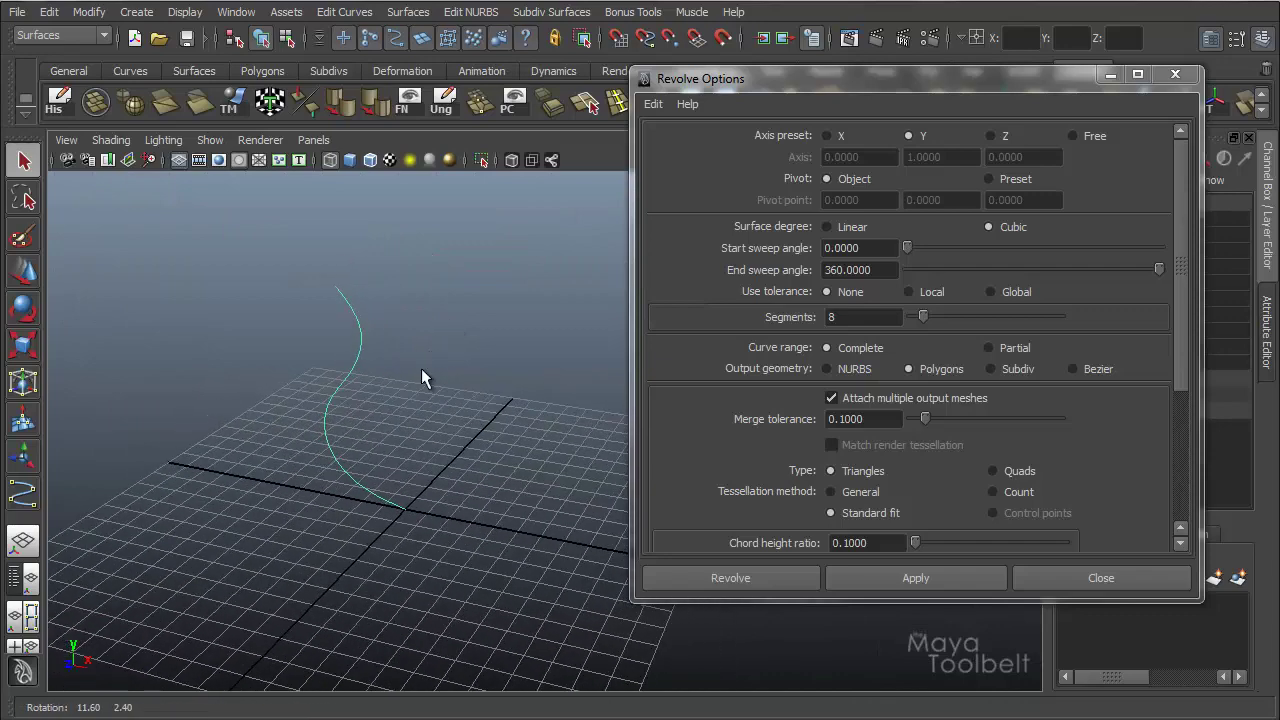
middle_click_drag(428, 362, 409, 369, "alt")
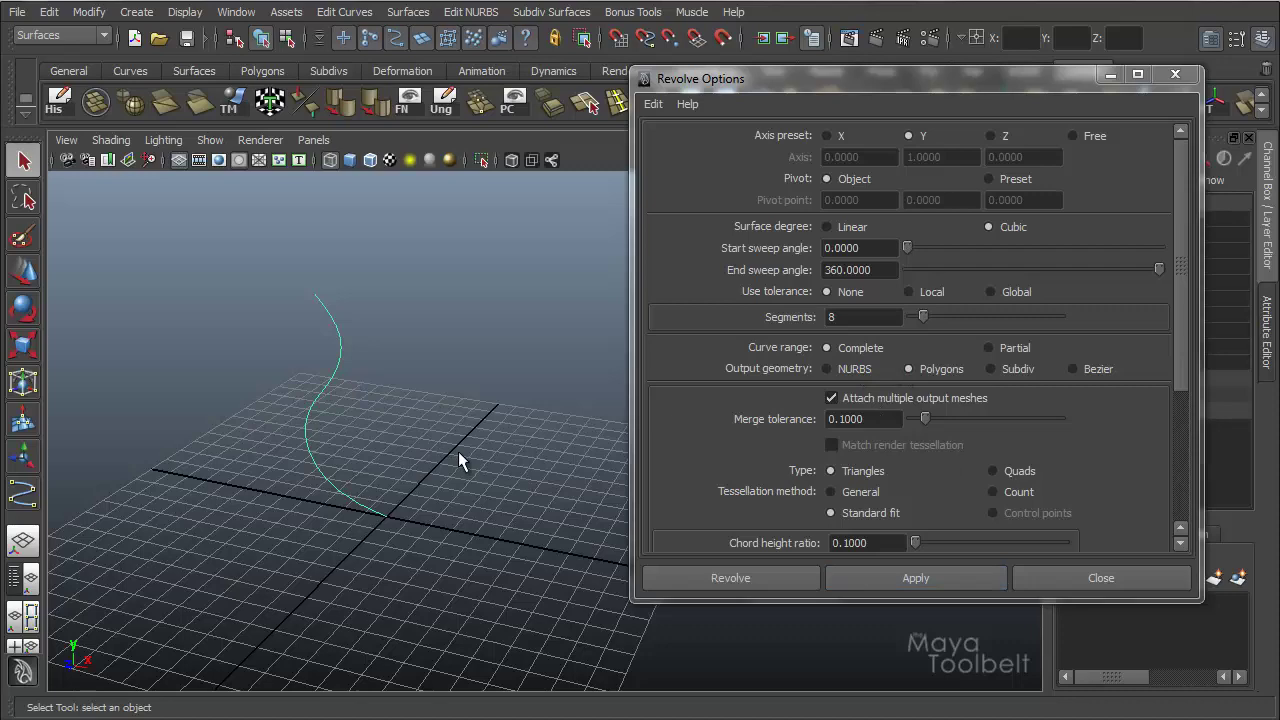
key("ctrl+d")
left_click_drag(408, 514, 414, 520, "alt")
key("w")
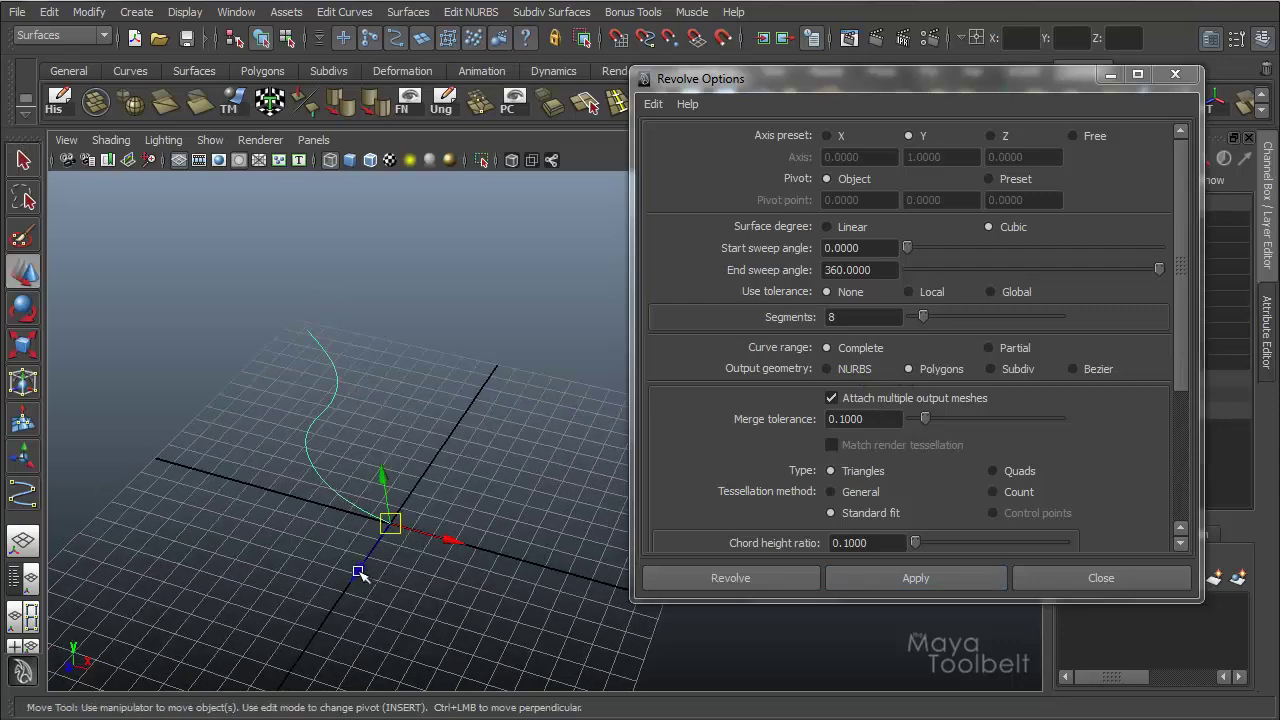
left_click_drag(372, 570, 458, 432)
mouse_move(517, 466)
left_mouse_down("alt")
mouse_move(497, 491)
mouse_move(505, 470)
left_mouse_up("alt")
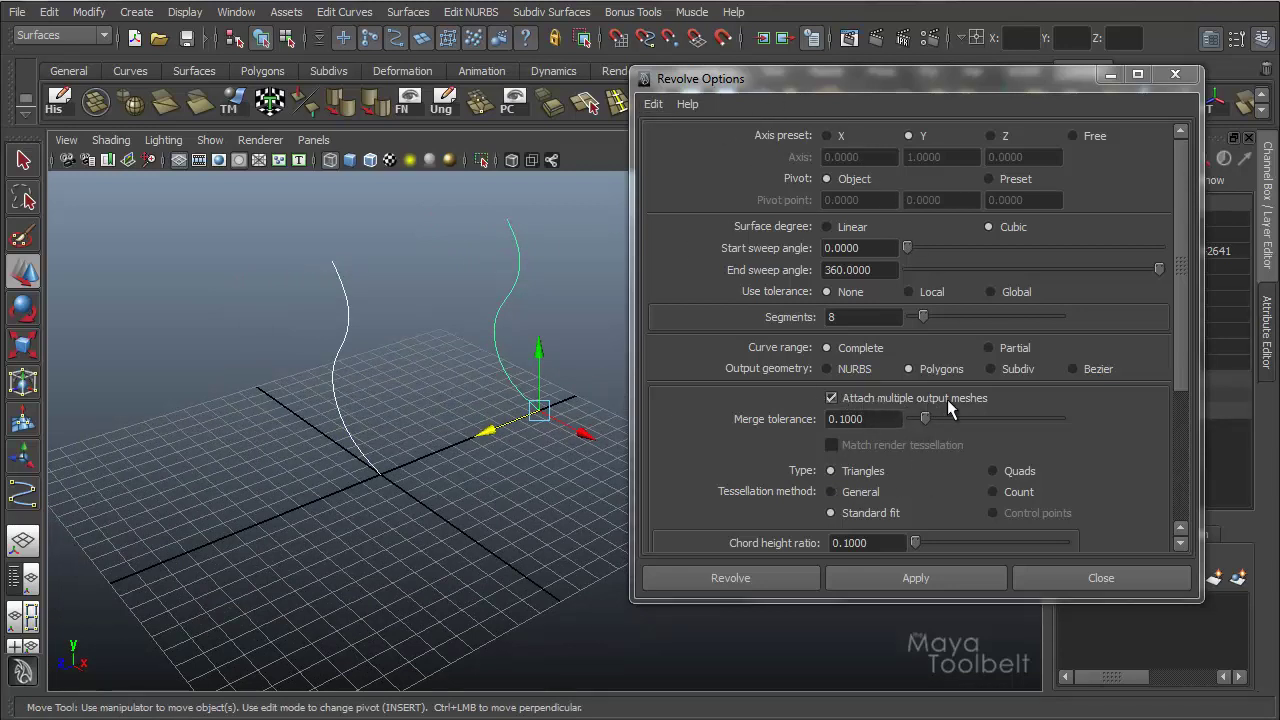
Revolve both profile curves into polygon vases and select each one in turn to check whether they are separate meshes
left_click(778, 580)
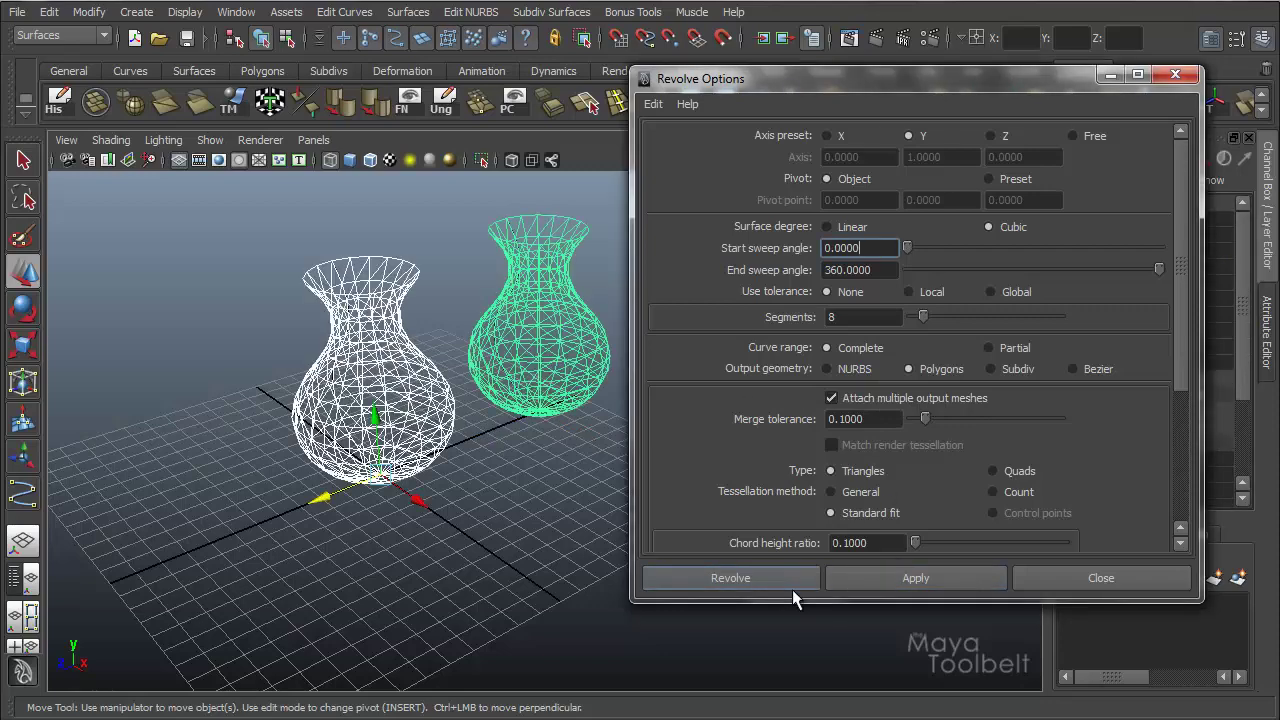
left_click(521, 352)
left_click(440, 400)
left_click(524, 386)
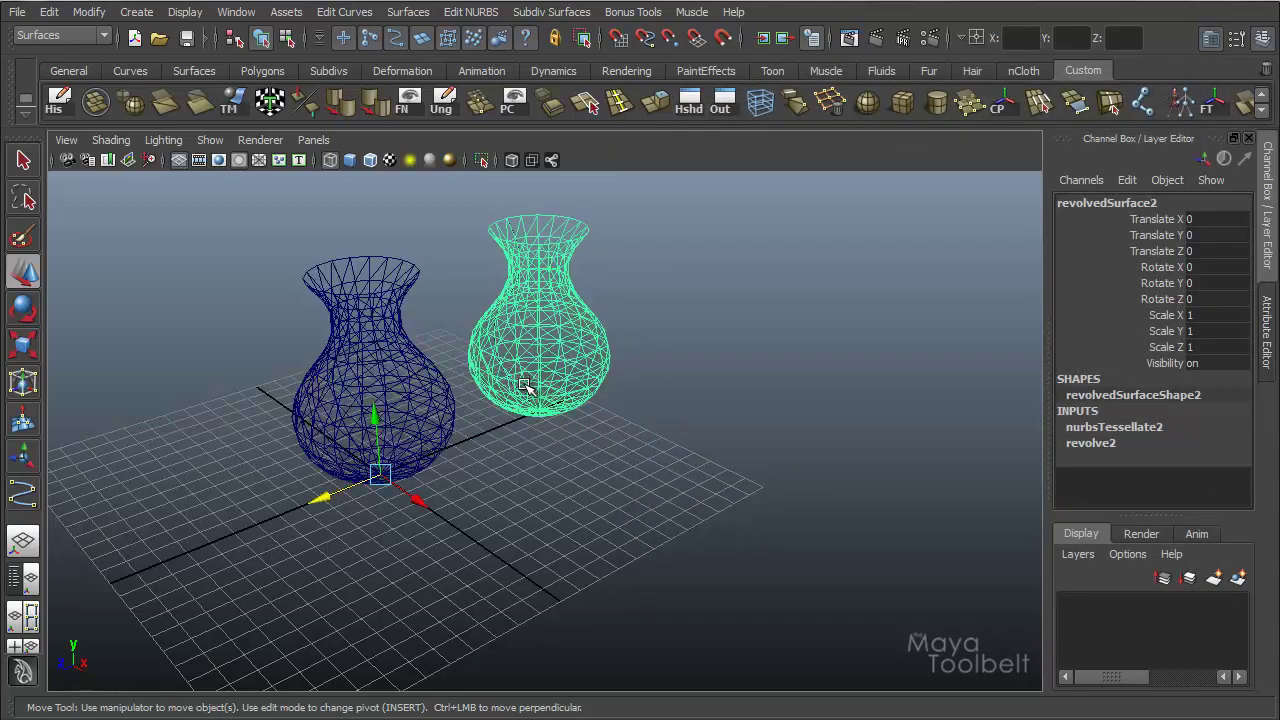
left_click(445, 405)
left_click(487, 352)
Delete both revolved vases together with their profile curves
left_click_drag(263, 355, 802, 520)
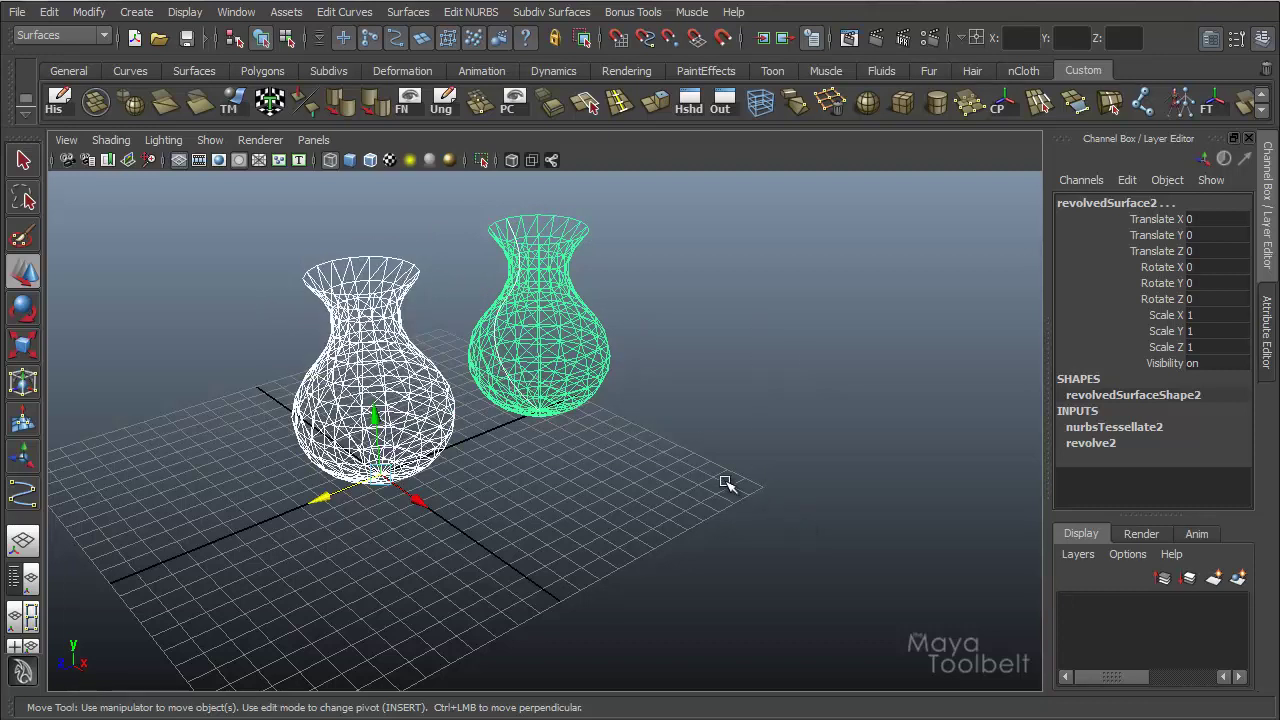
key("Delete")
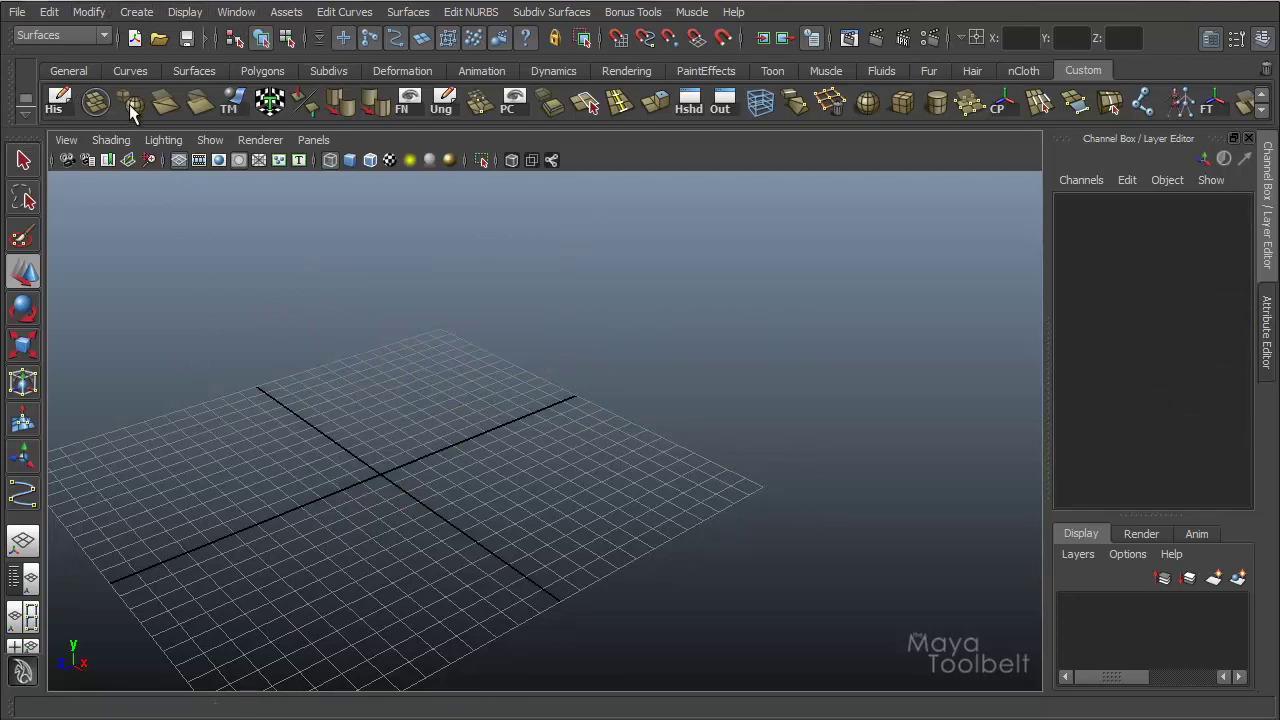
Create a capped NURBS cylinder near the grid centre and display it in smooth shading
left_click(137, 12)
mouse_move(198, 40)
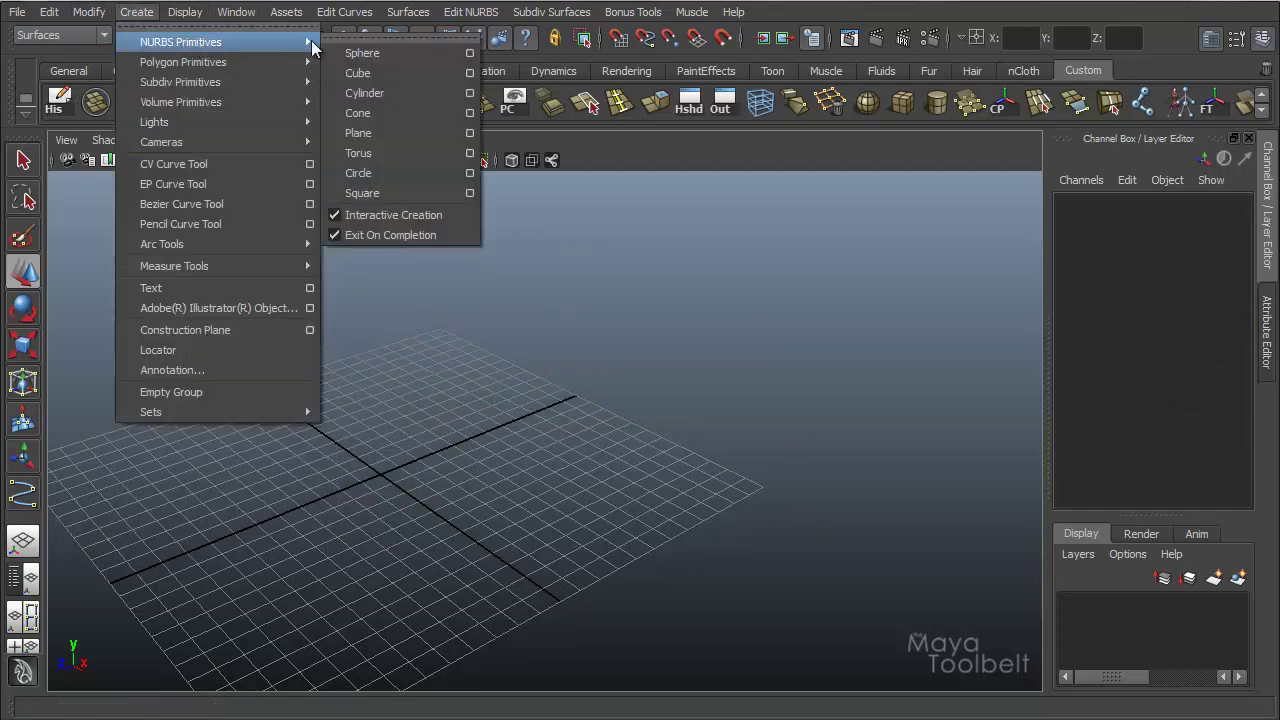
left_click(371, 92)
mouse_move(386, 491)
left_mouse_down()
mouse_move(409, 514)
mouse_move(405, 498)
left_mouse_up()
middle_click_drag(513, 358, 573, 340, "alt")
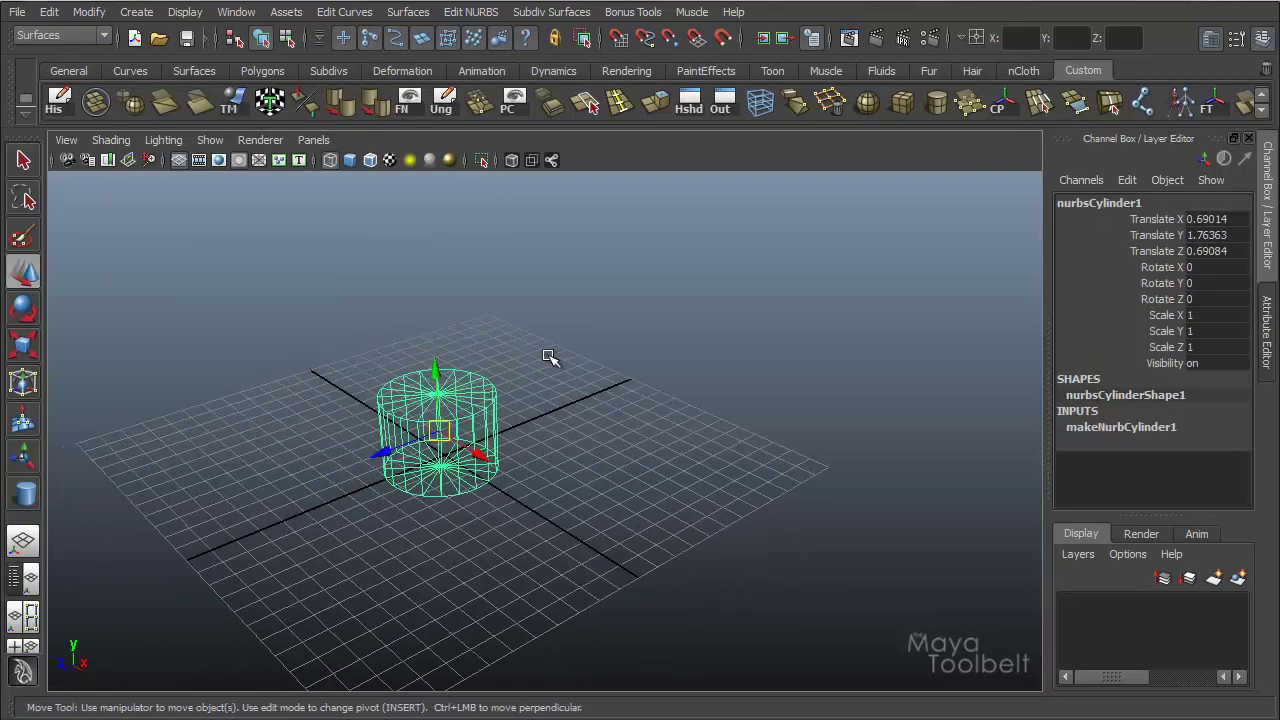
key("5")
left_click_drag(511, 430, 552, 417, "alt")
right_click_drag(552, 417, 628, 407, "alt")
middle_click_drag(628, 407, 694, 373, "alt")
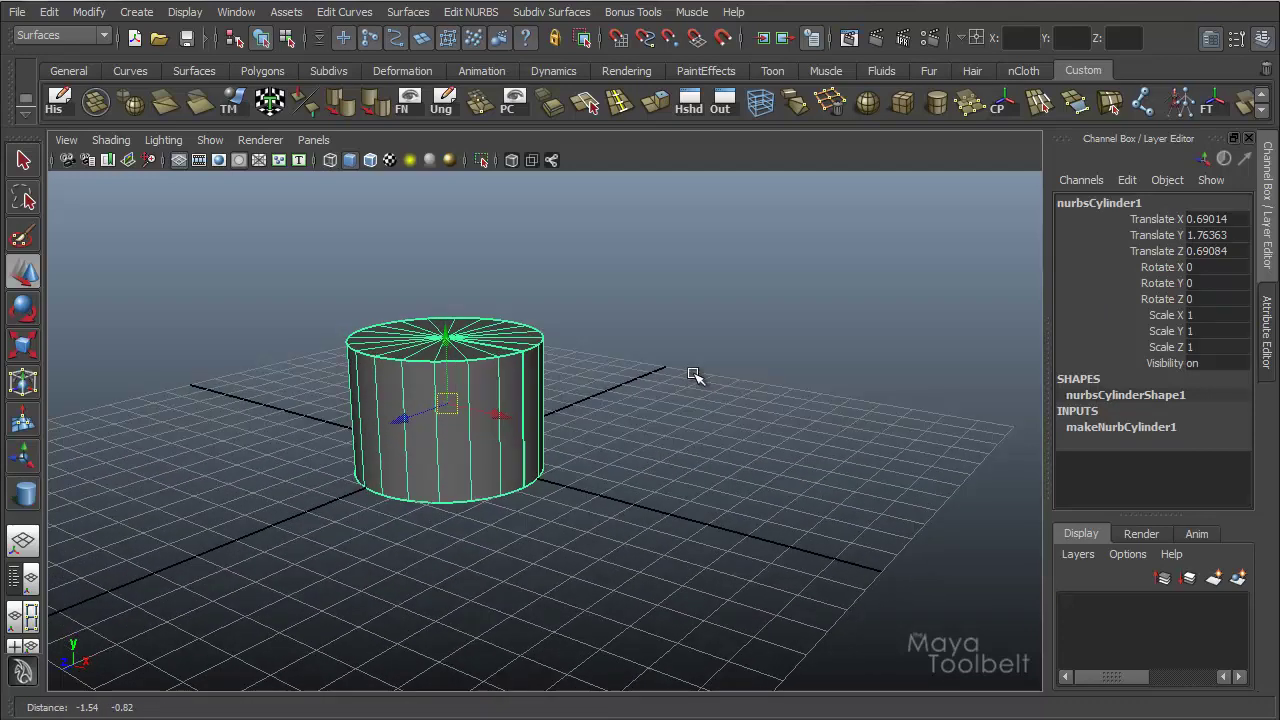
left_click_drag(694, 373, 641, 384, "alt")
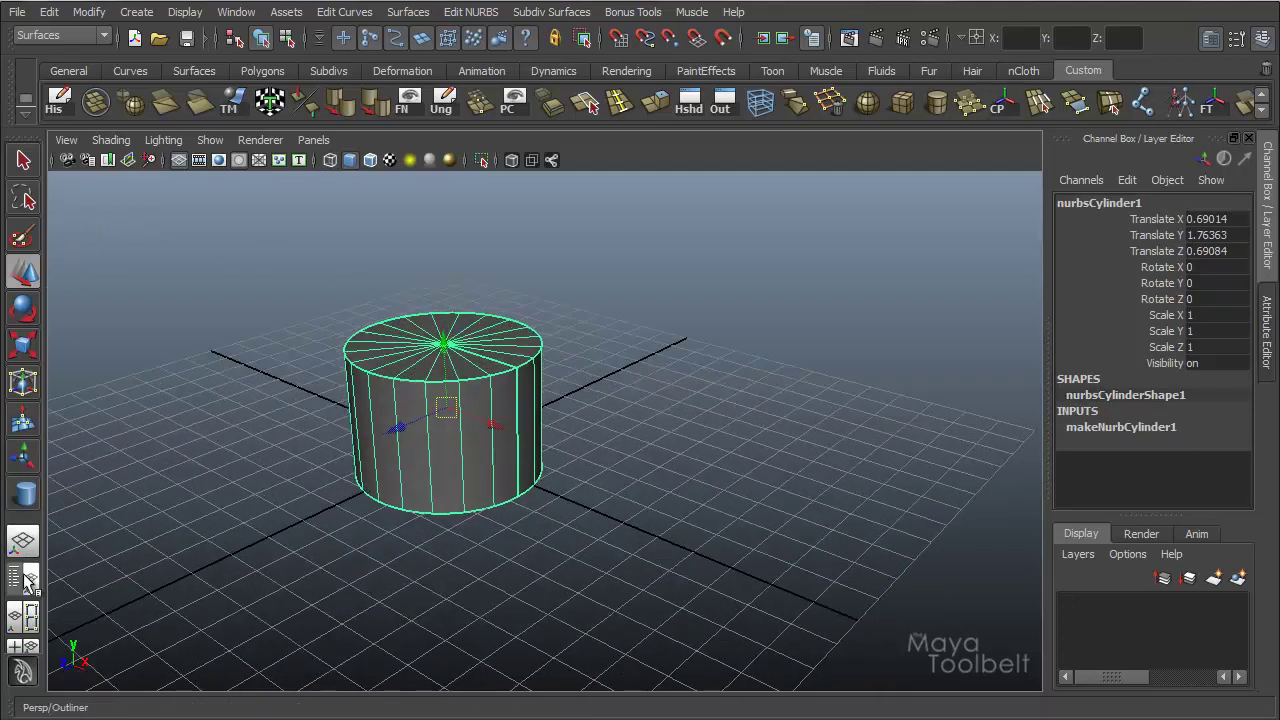
Show the Outliner beside the perspective view, expand the NURBS cylinder and examine its bottom cap, top cap and body
left_click(25, 579)
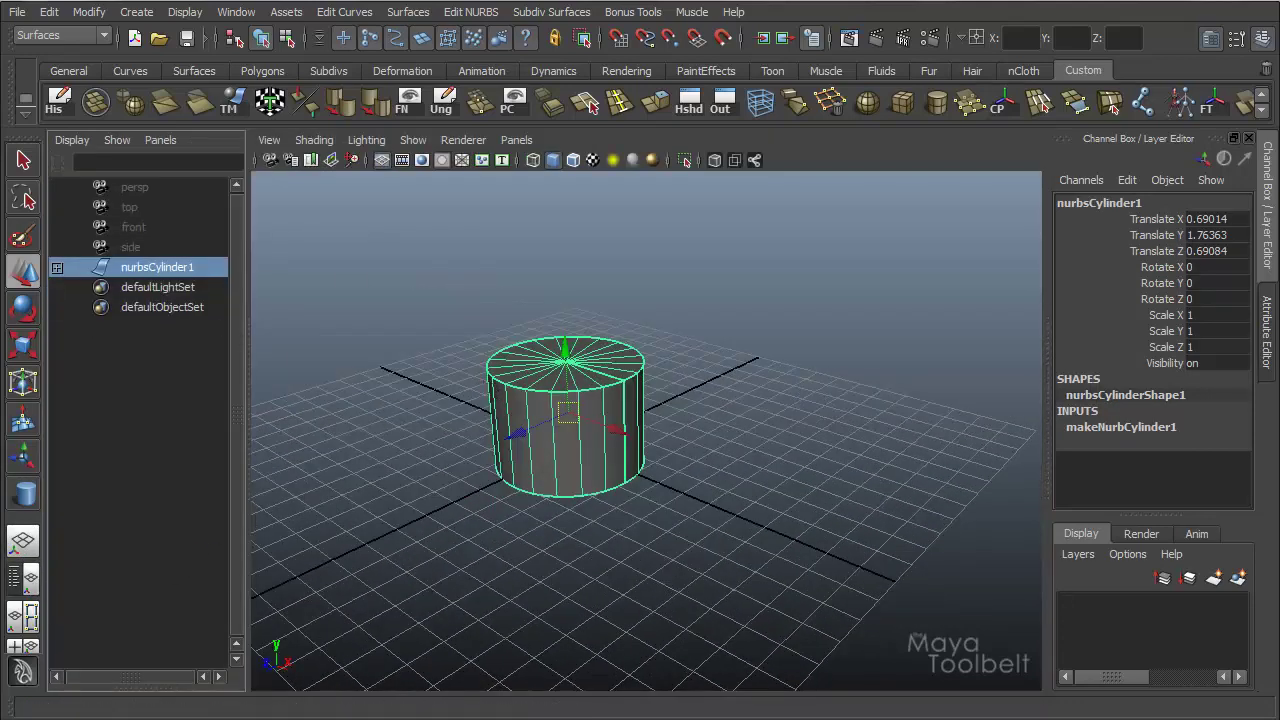
middle_click_drag(665, 408, 701, 412, "alt")
left_click_drag(694, 386, 687, 400, "alt")
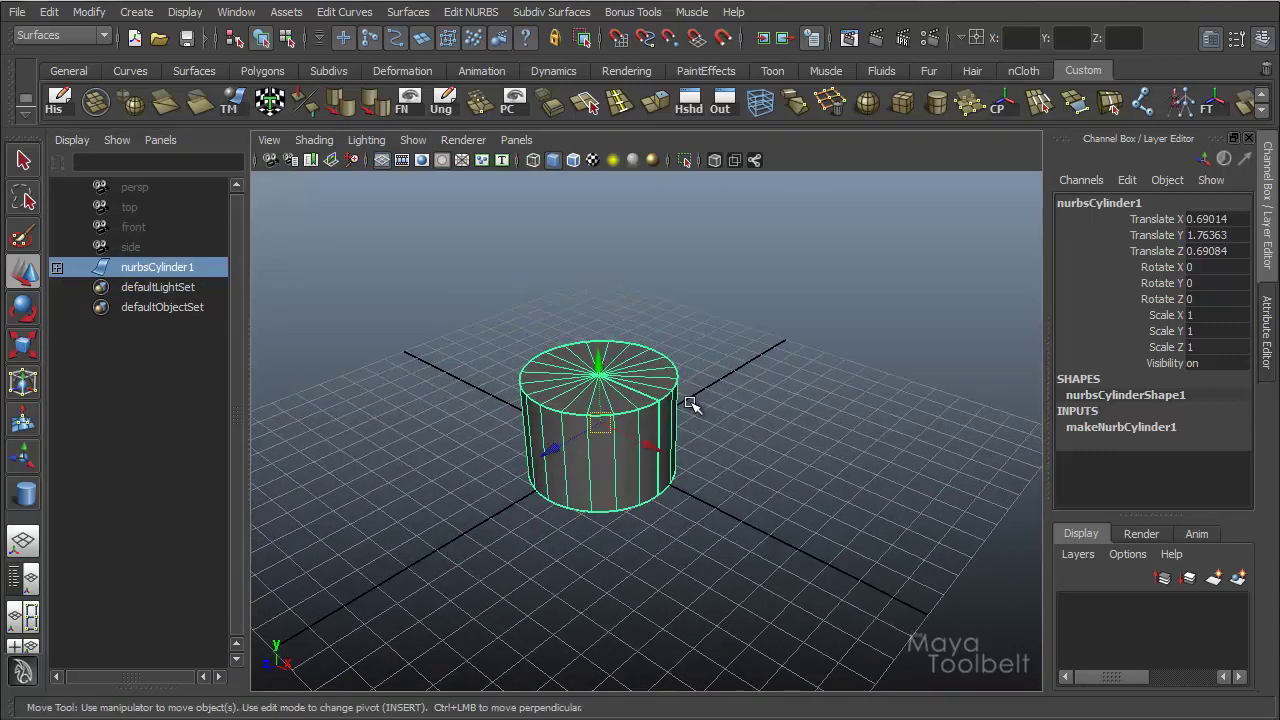
left_click(57, 269)
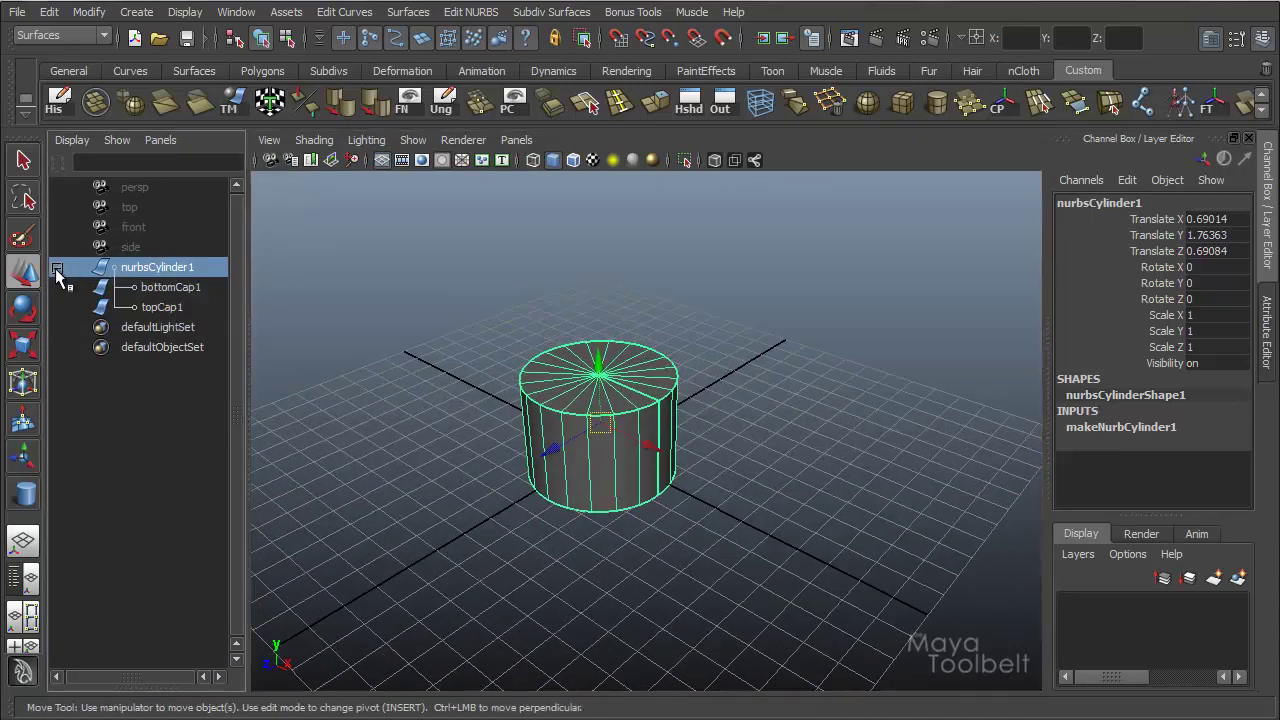
left_click(170, 287)
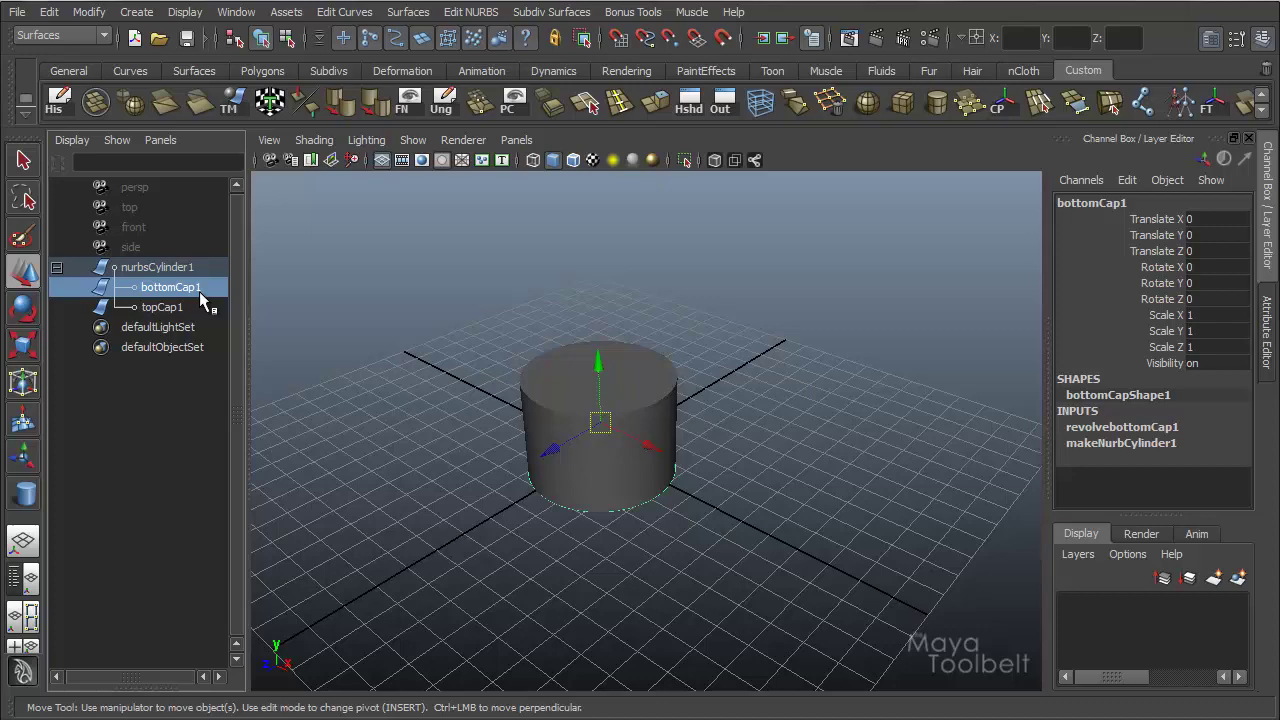
left_click_drag(487, 472, 485, 442, "alt")
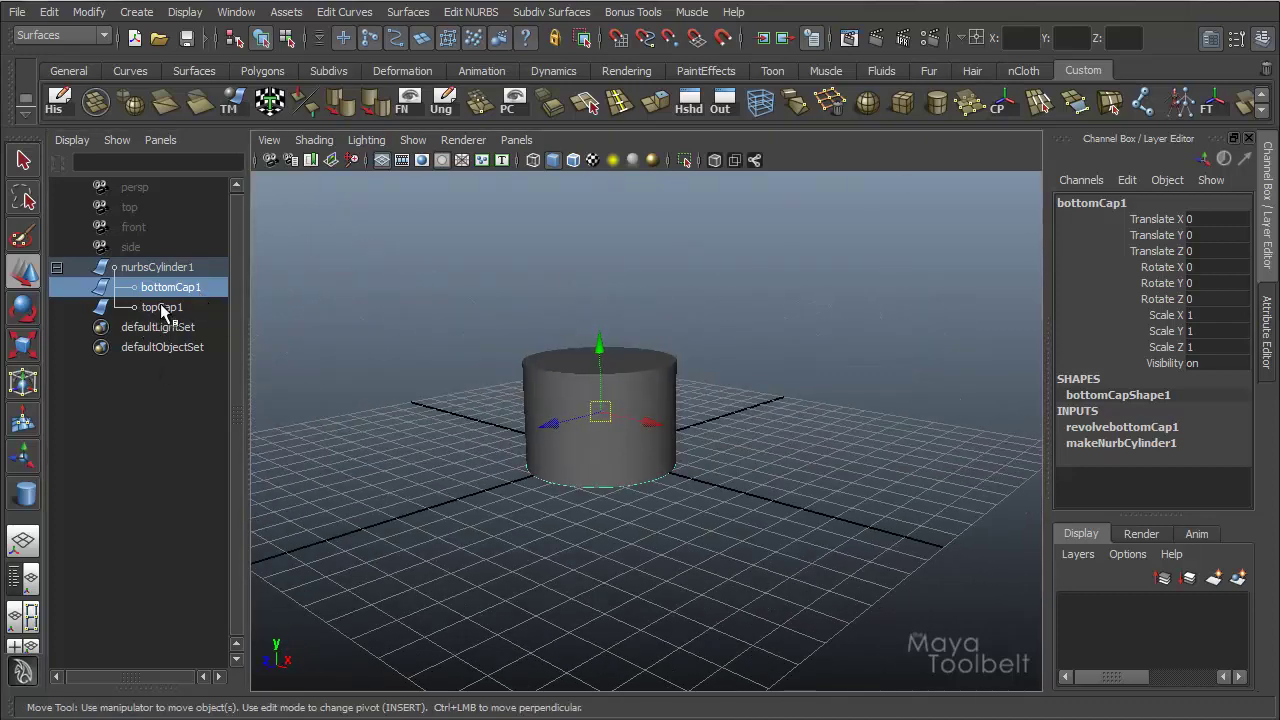
left_click(162, 305)
left_click_drag(388, 330, 400, 386, "alt")
left_click(155, 267)
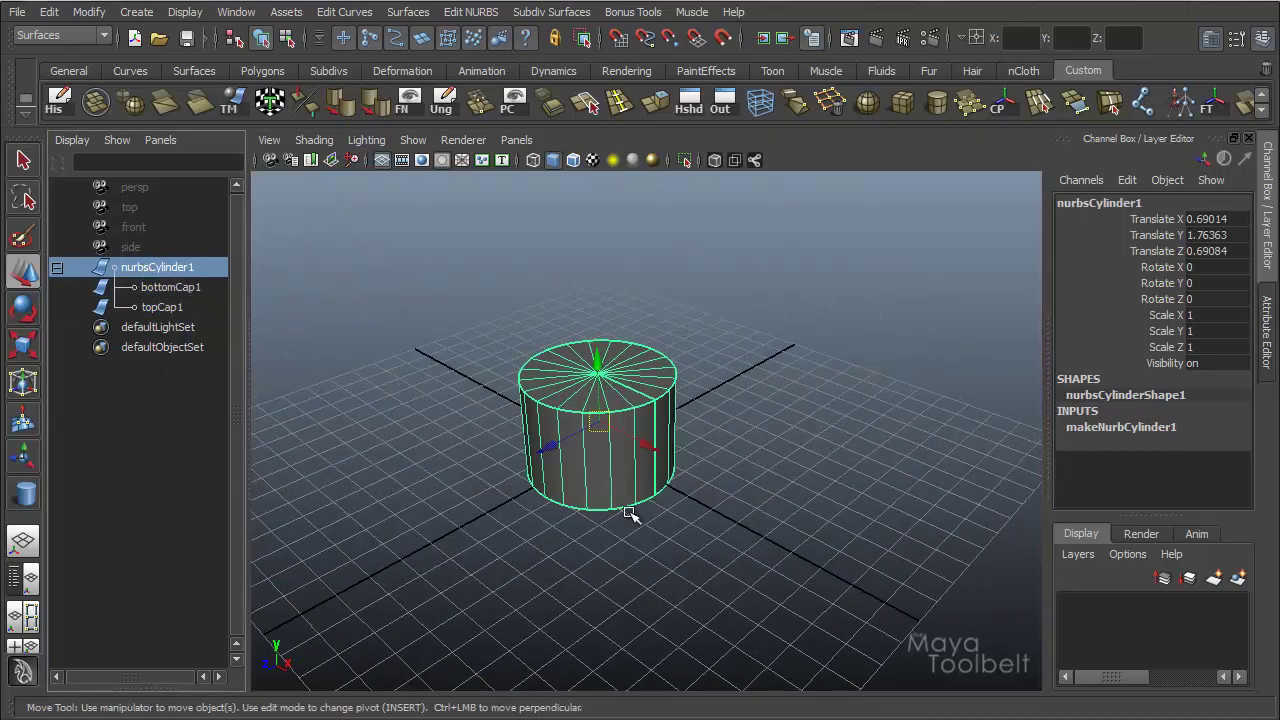
Delete the bottom and top caps of the NURBS cylinder
left_click(170, 288)
left_click(162, 306, "ctrl")
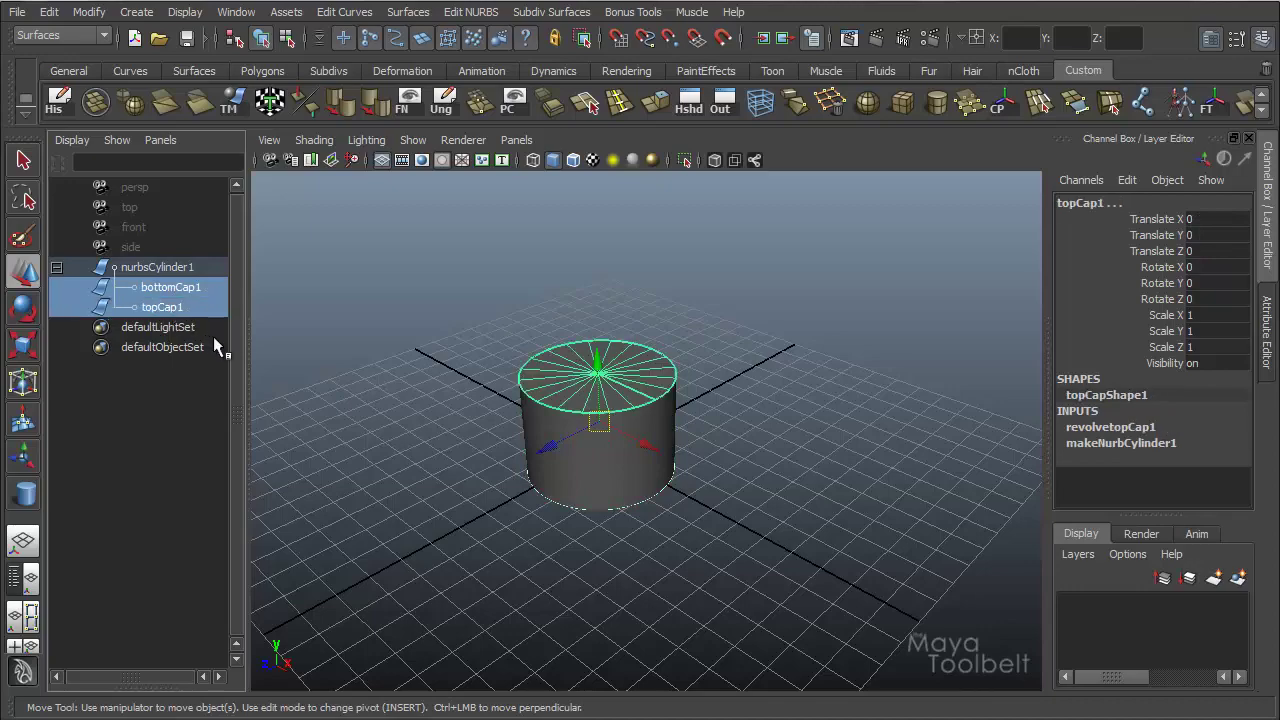
key("Delete")
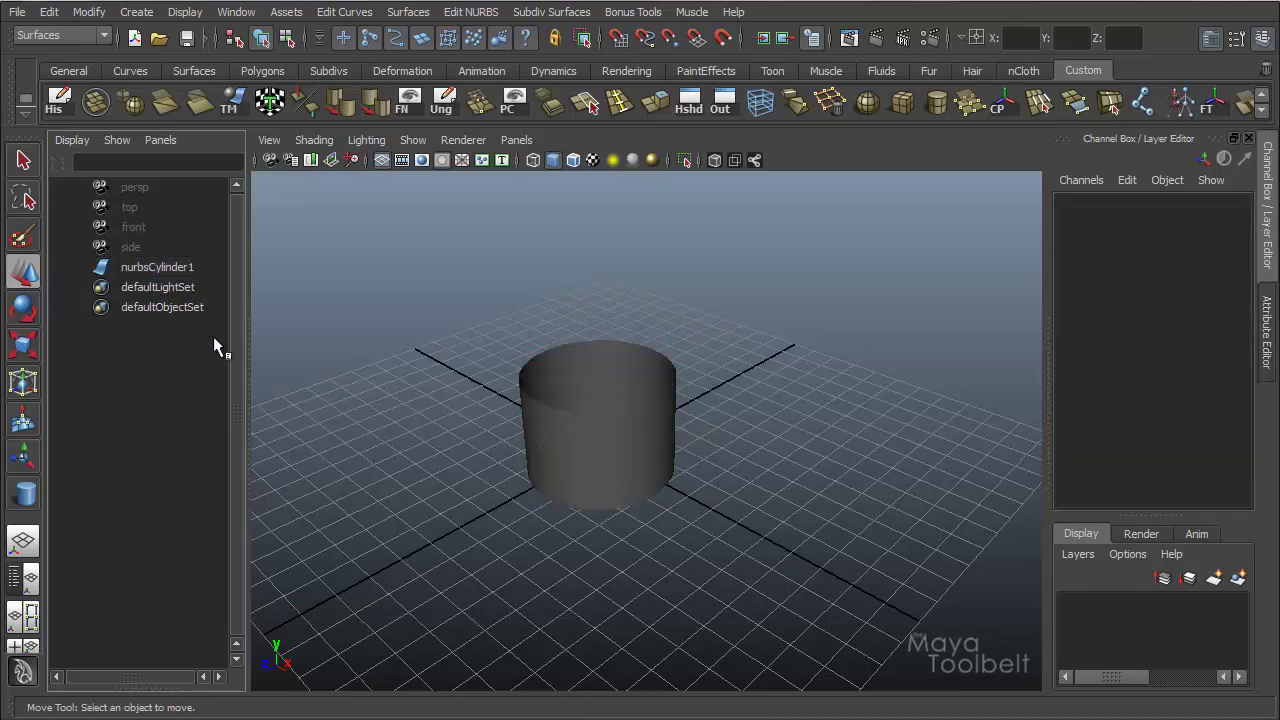
Duplicate the open cylinder in the full perspective view and raise the copy above the original to about Y 5.91
left_click(614, 429)
left_click_drag(614, 429, 650, 431, "alt")
key("space")
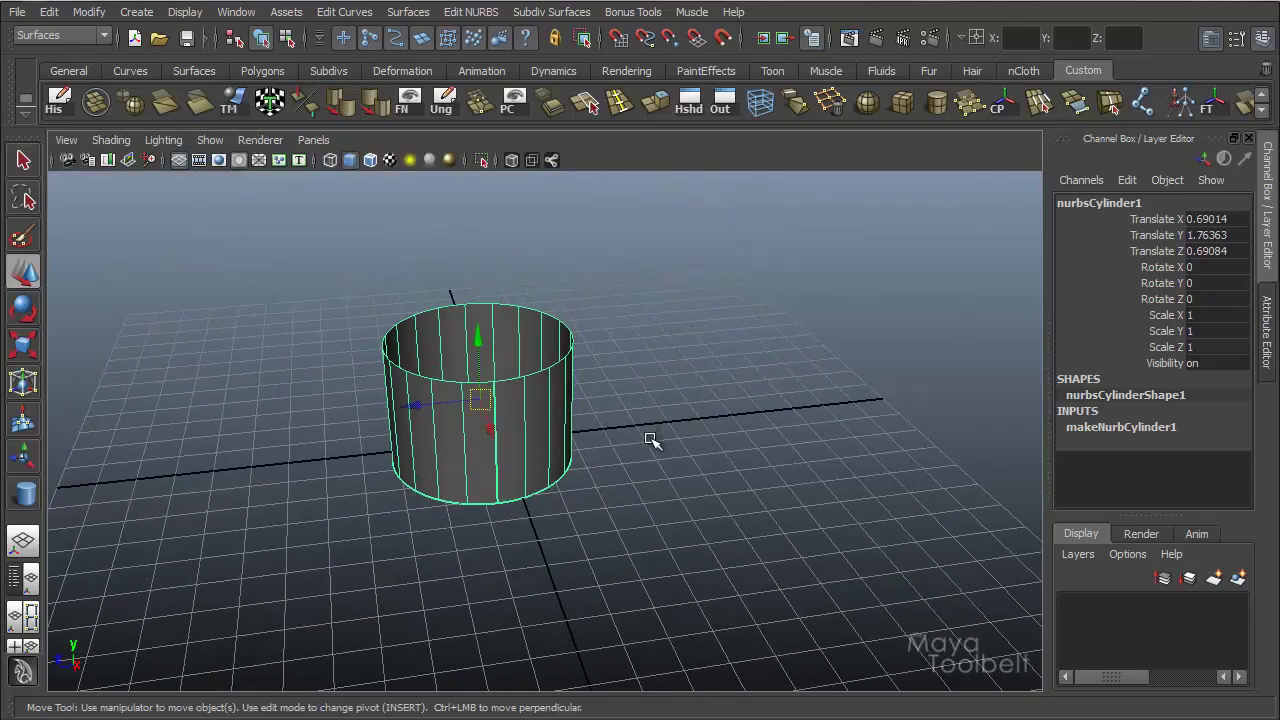
key("ctrl+d")
left_click_drag(480, 333, 468, 175)
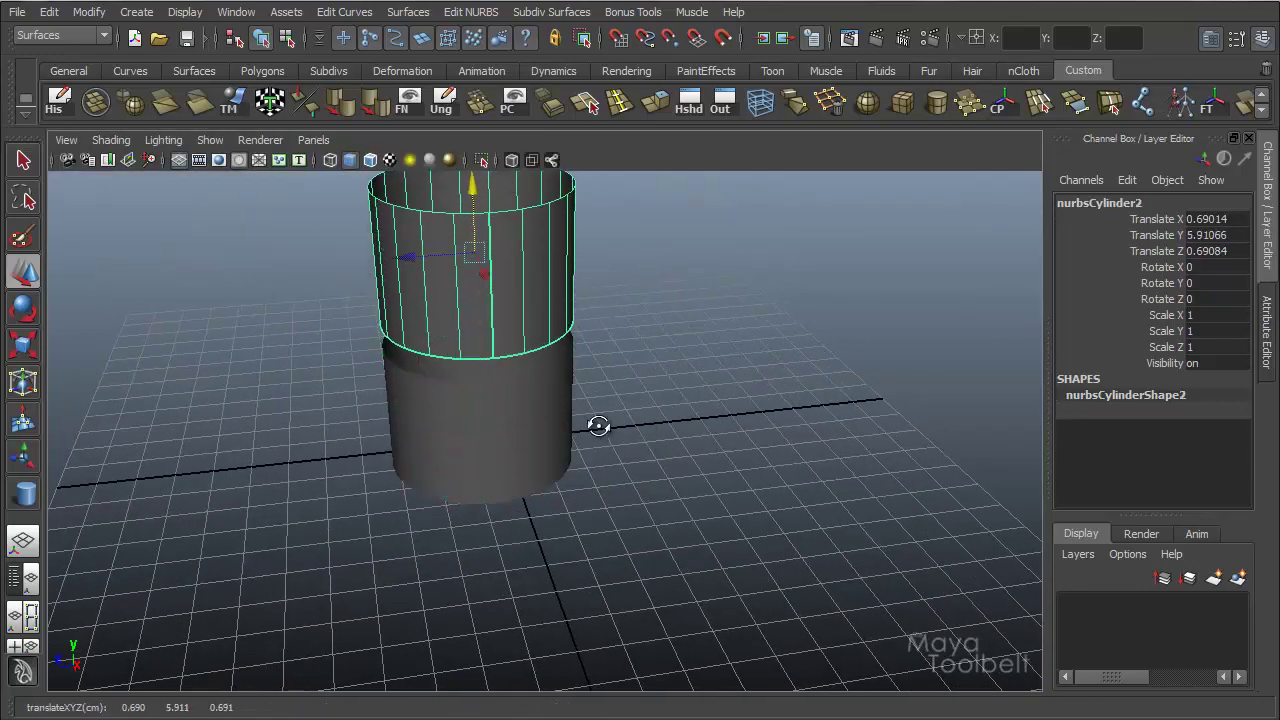
left_click_drag(597, 423, 657, 328, "alt")
middle_click_drag(657, 328, 624, 388, "alt")
right_click_drag(624, 388, 757, 429, "alt")
left_click_drag(757, 429, 748, 495, "alt")
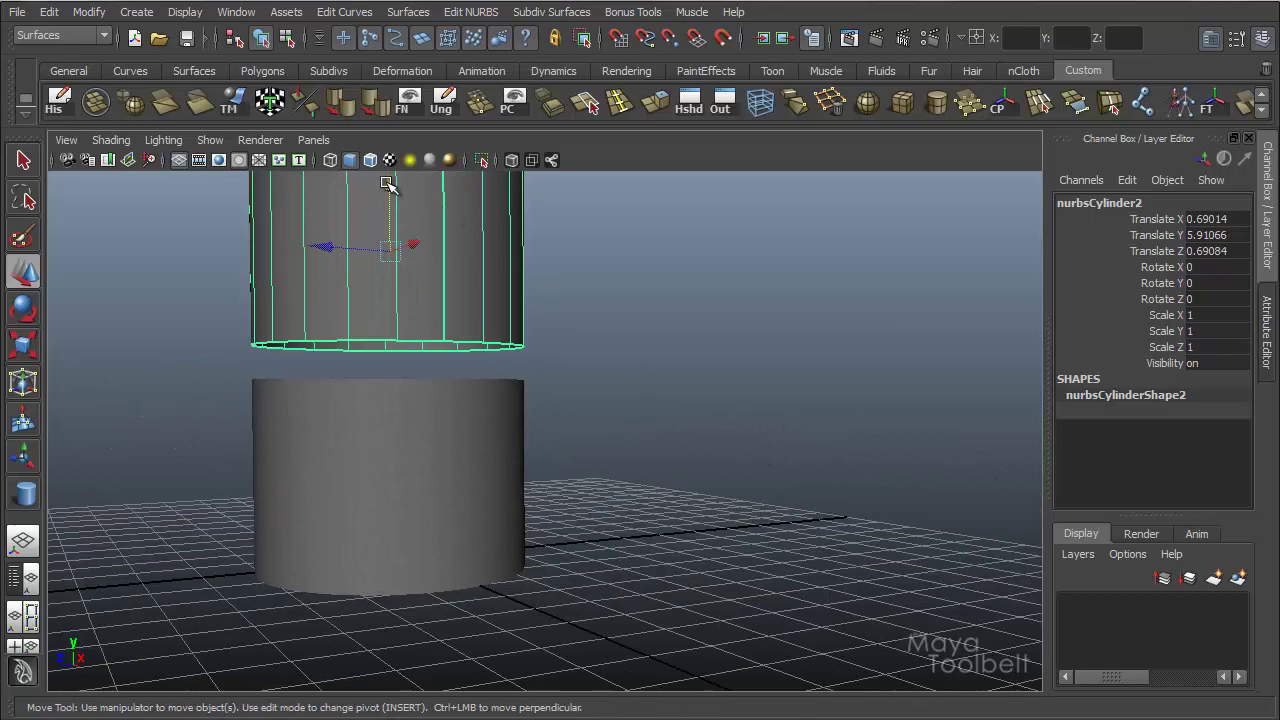
Lower the upper cylinder to about Y 5.45, leaving a narrow gap, and select both cylinders
left_click_drag(389, 183, 386, 209)
left_click_drag(231, 402, 431, 500)
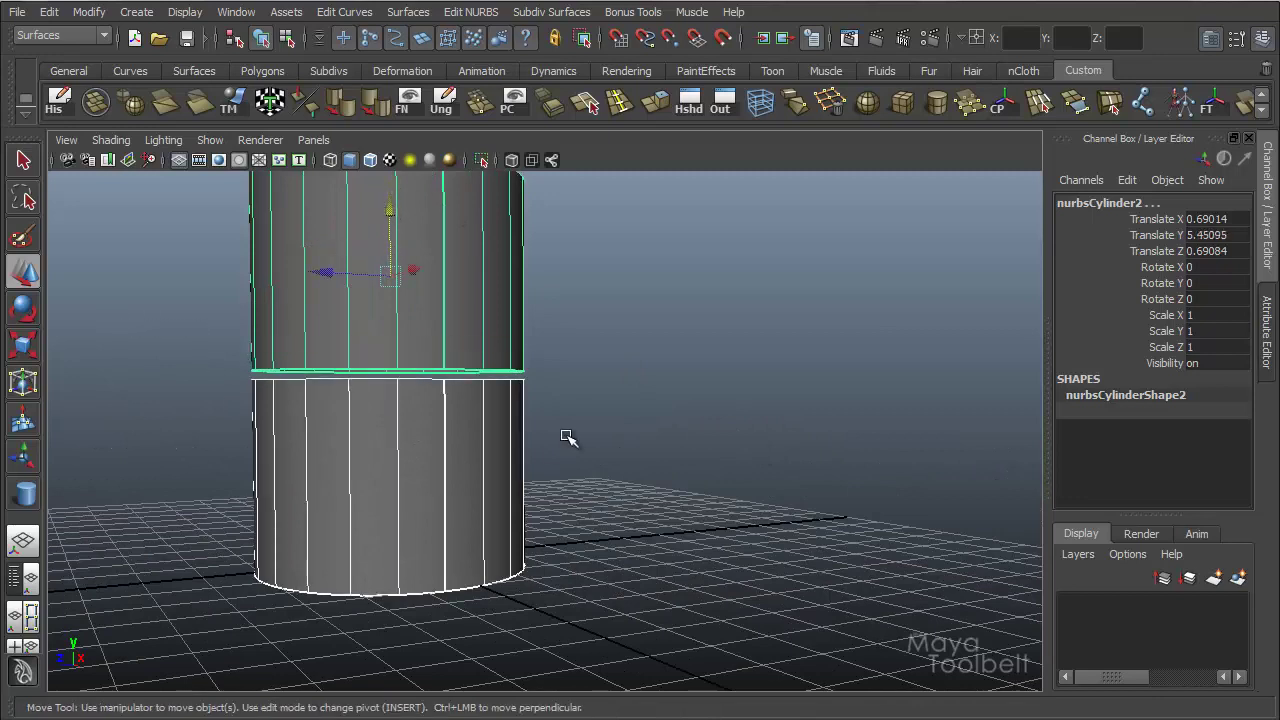
left_click_drag(565, 433, 608, 453, "alt")
Convert both cylinders to triangle polygons using Standard fit, with Attach multiple output meshes enabled and a merge tolerance of about 0.88
left_click(88, 12)
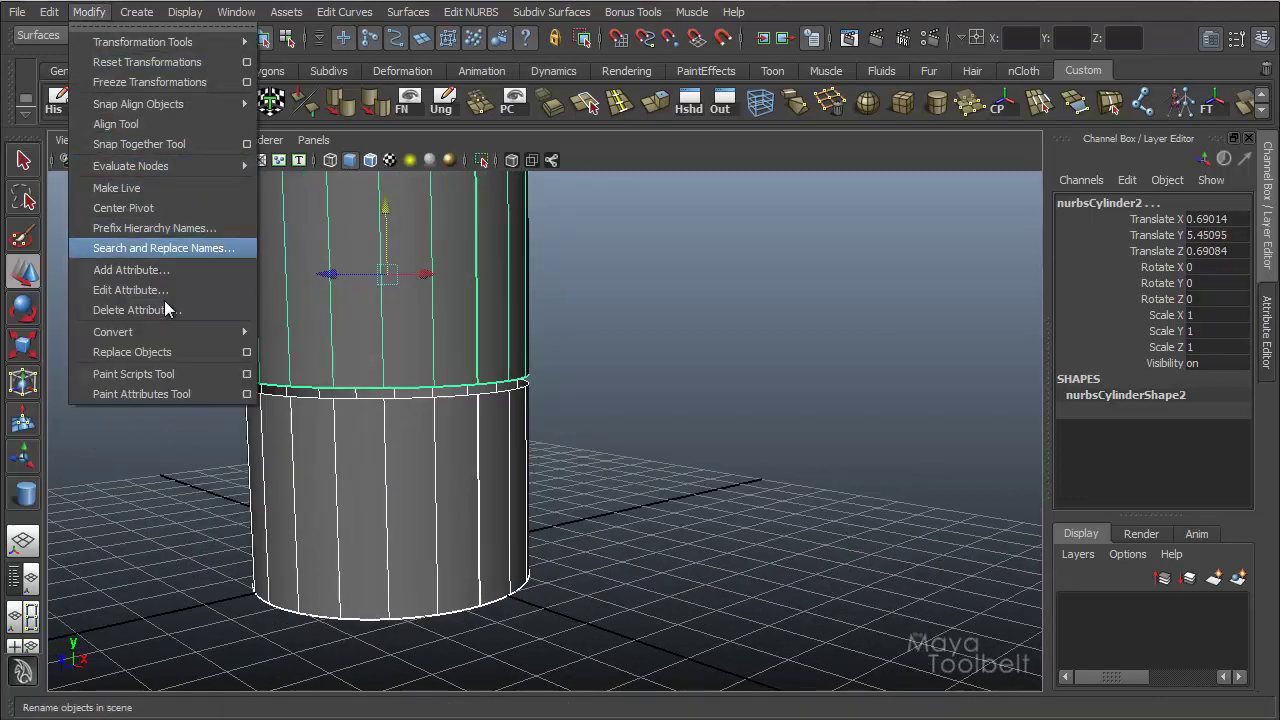
mouse_move(178, 330)
left_click(476, 343)
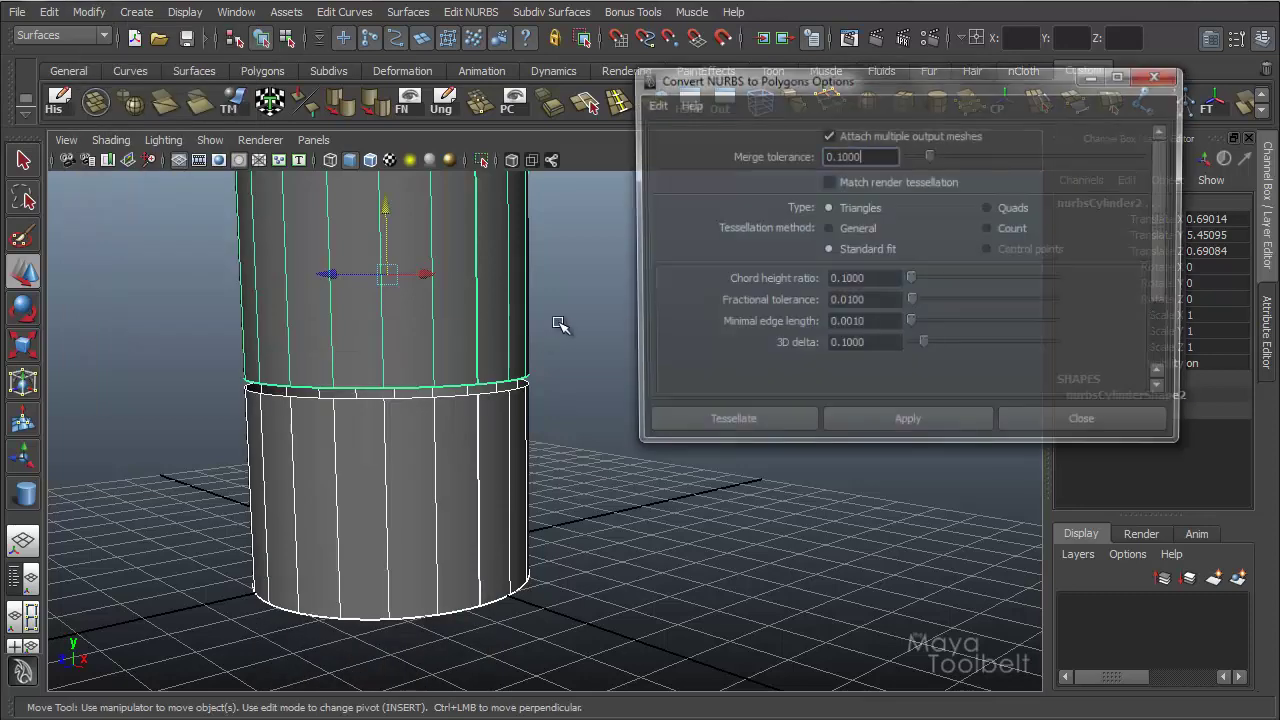
middle_click_drag(431, 319, 391, 340, "alt")
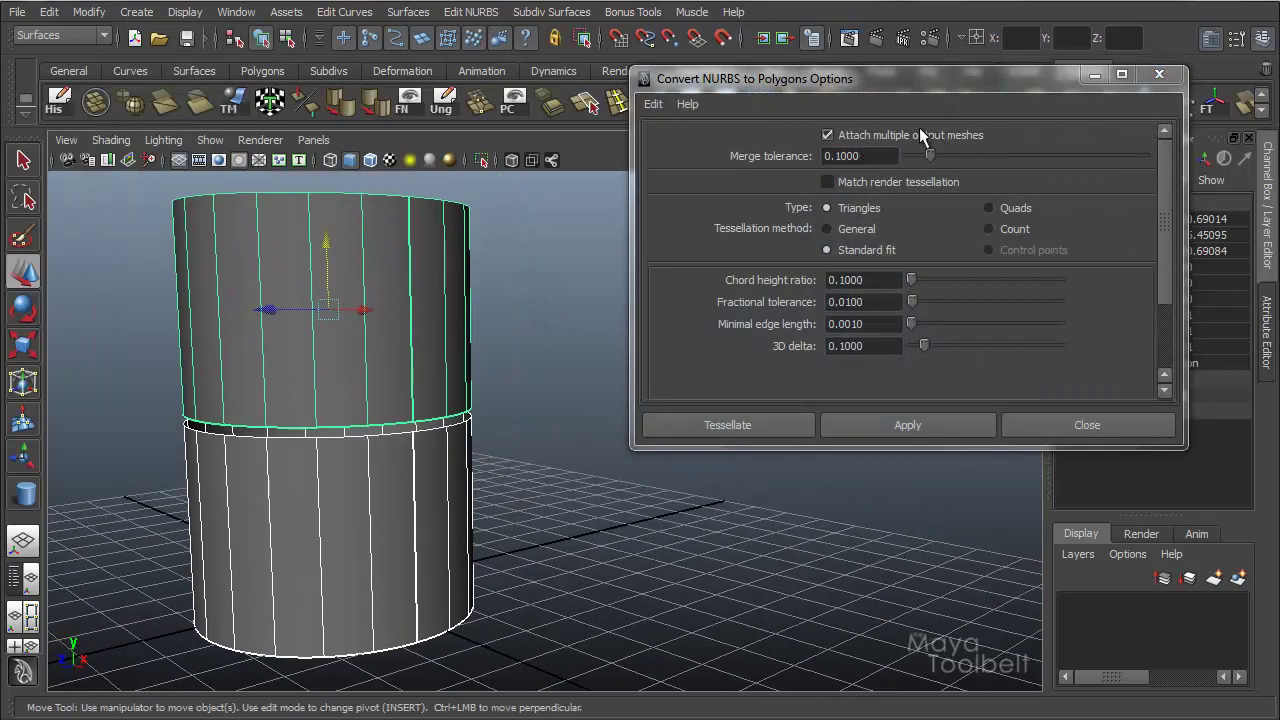
left_click(916, 424)
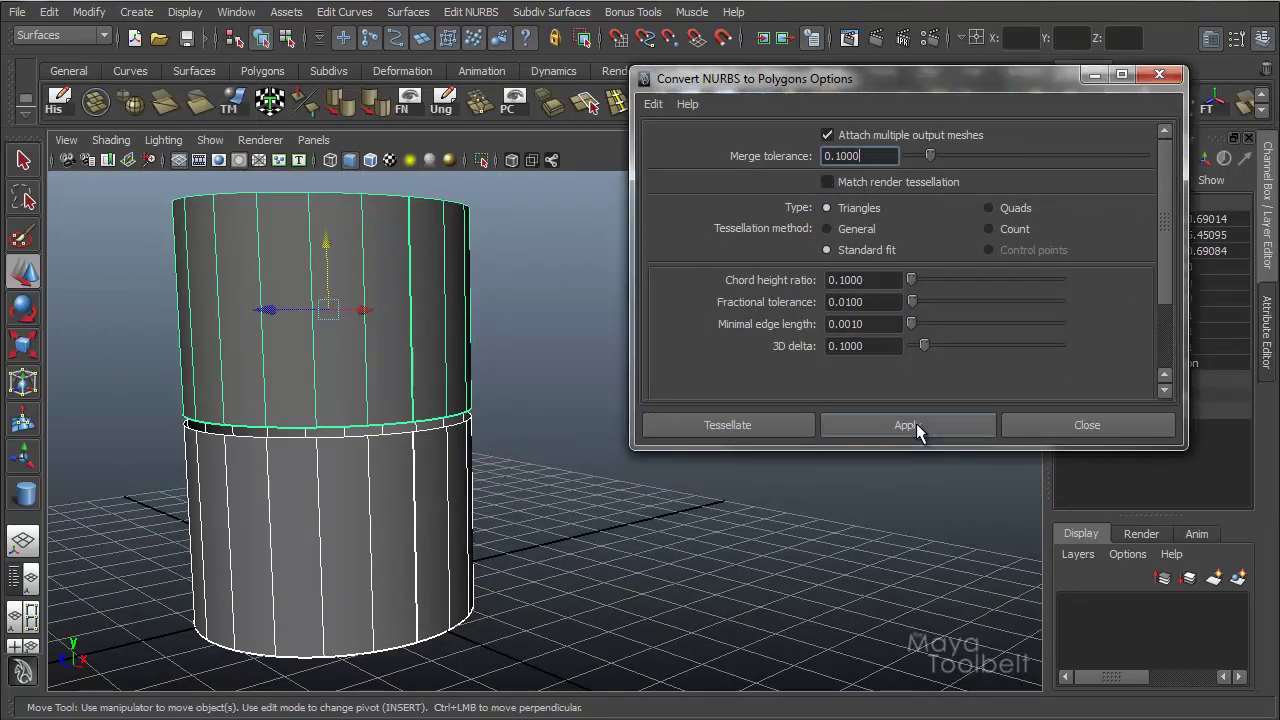
mouse_move(517, 457)
left_mouse_down("alt")
mouse_move(557, 511)
mouse_move(589, 317)
mouse_move(533, 432)
left_mouse_up("alt")
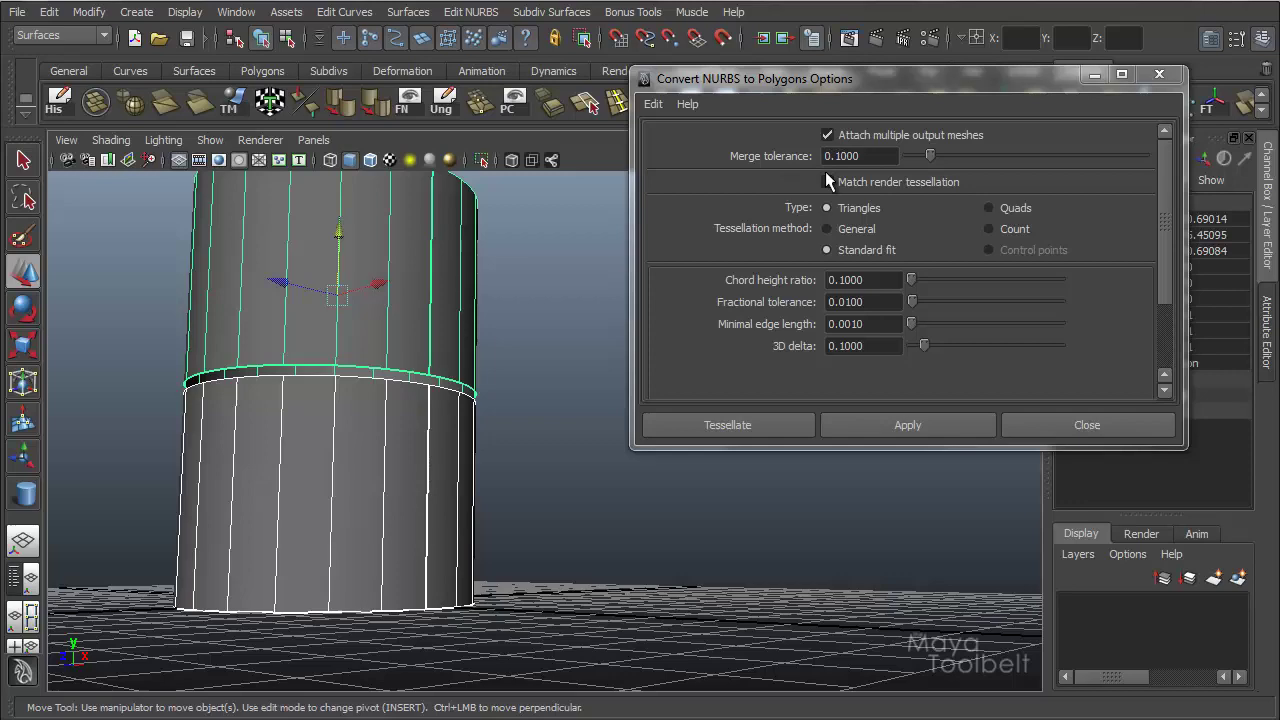
left_click_drag(516, 292, 597, 311, "alt")
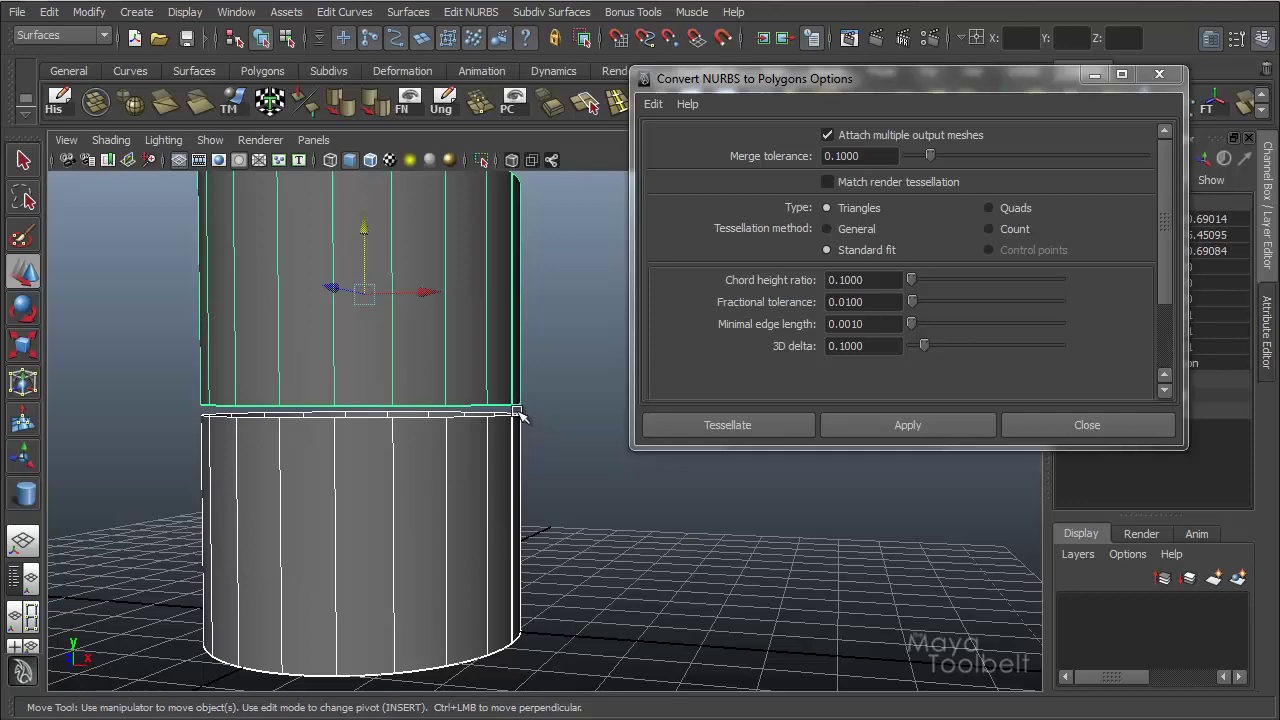
left_click_drag(933, 157, 1119, 169)
left_click(919, 430)
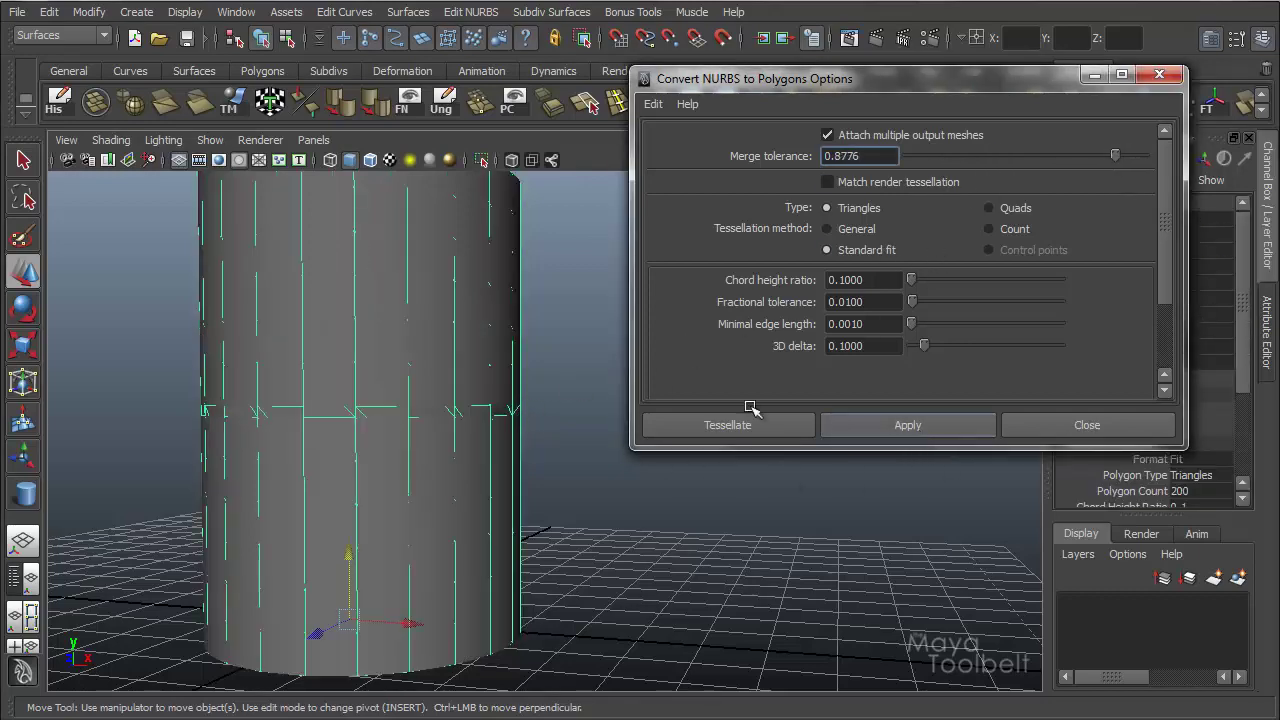
Move the merged polygon mesh along X beside the NURBS cylinders and compare its seam with their gap
left_click_drag(475, 484, 555, 482, "alt")
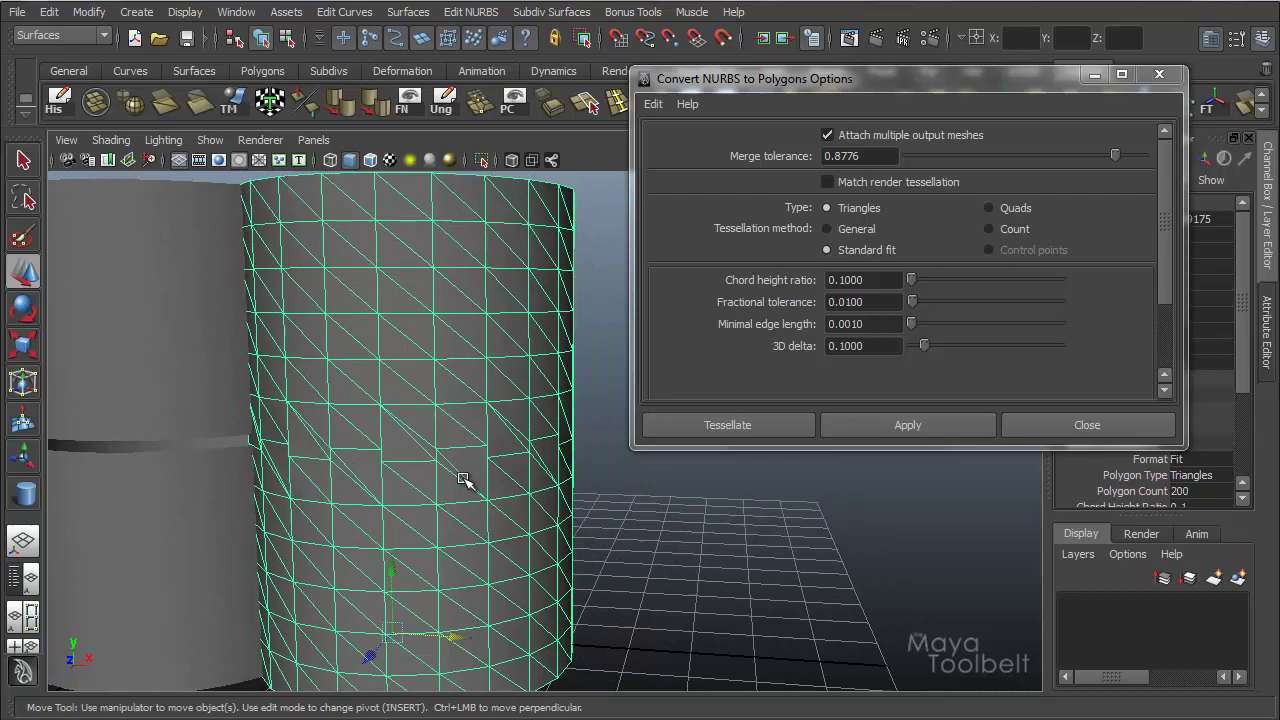
mouse_move(457, 457)
left_mouse_down("alt")
mouse_move(477, 457)
mouse_move(455, 447)
left_mouse_up("alt")
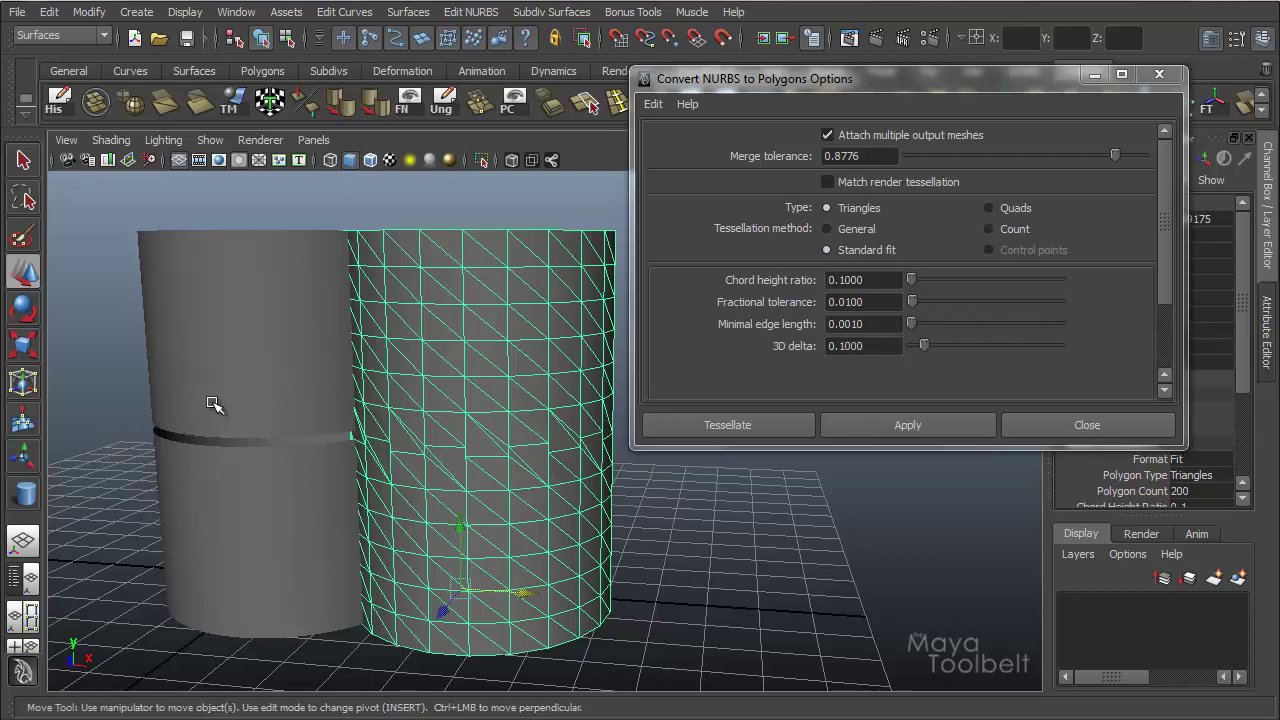
left_click(228, 482)
left_click(425, 448)
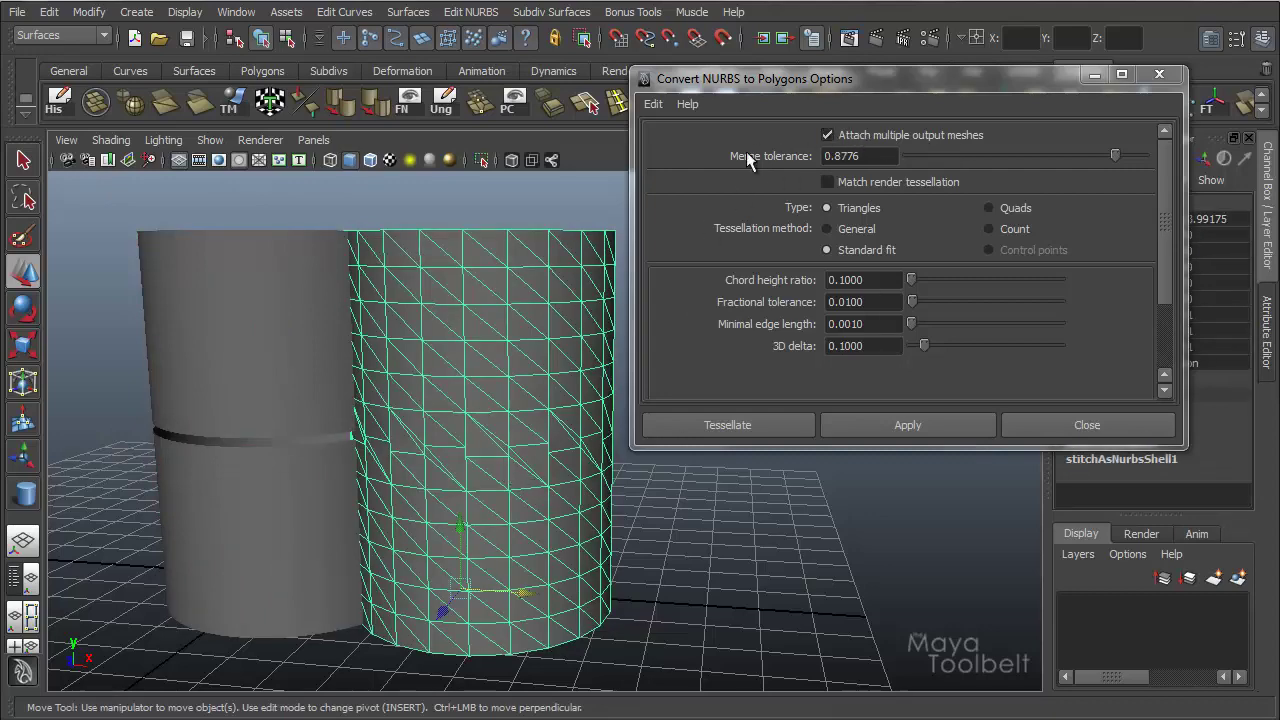
left_click_drag(339, 328, 399, 313, "alt")
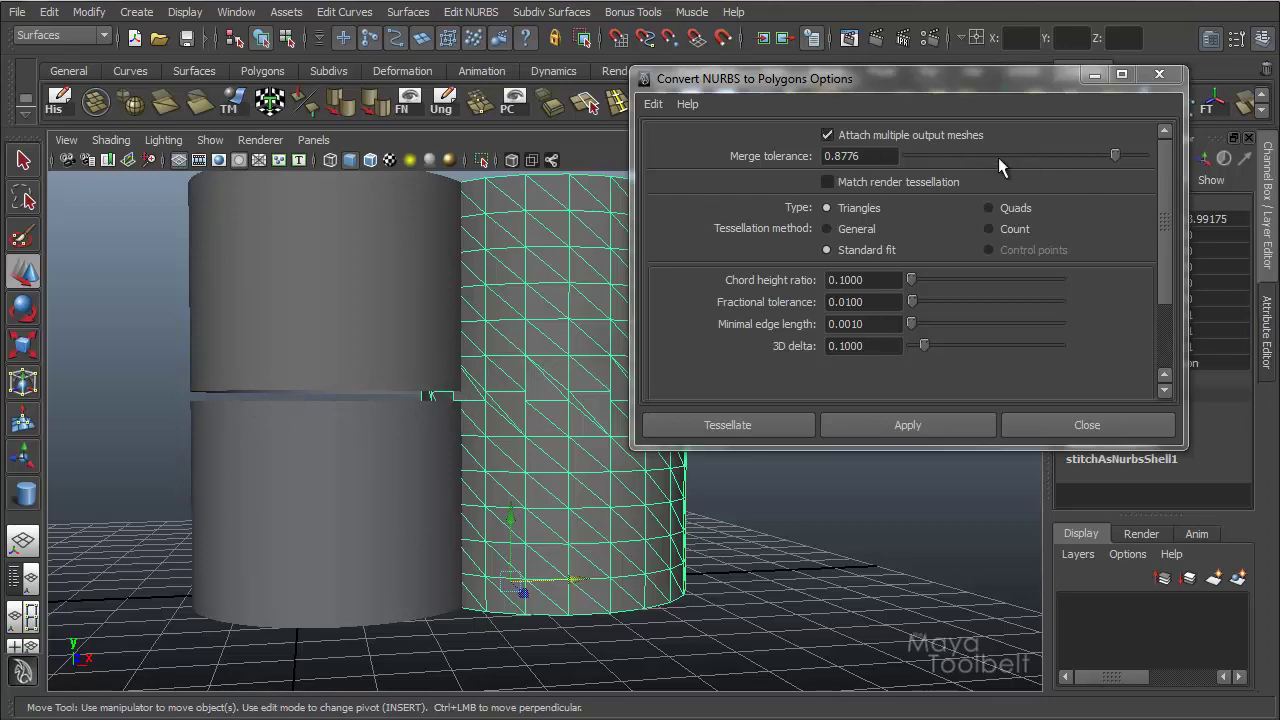
left_click_drag(262, 366, 563, 400, "alt")
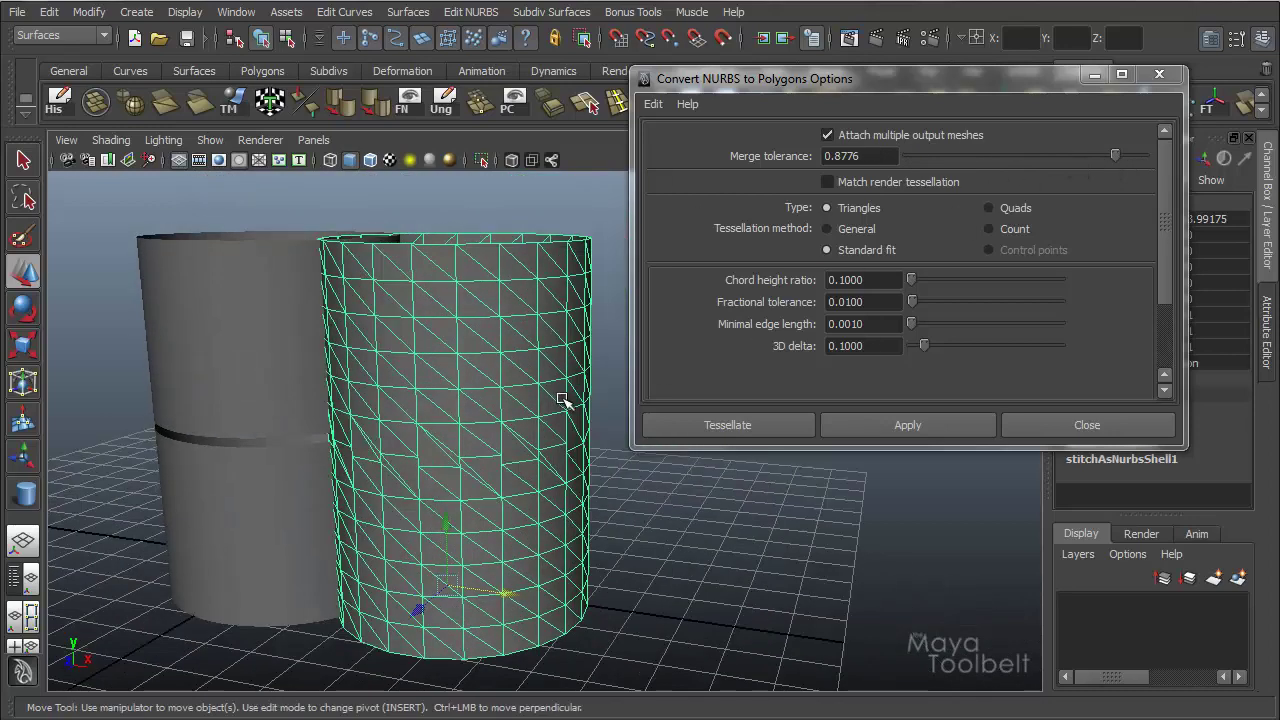
Turn off Attach multiple output meshes and delete the merged polygon mesh and the upper NURBS cylinder
key("Delete")
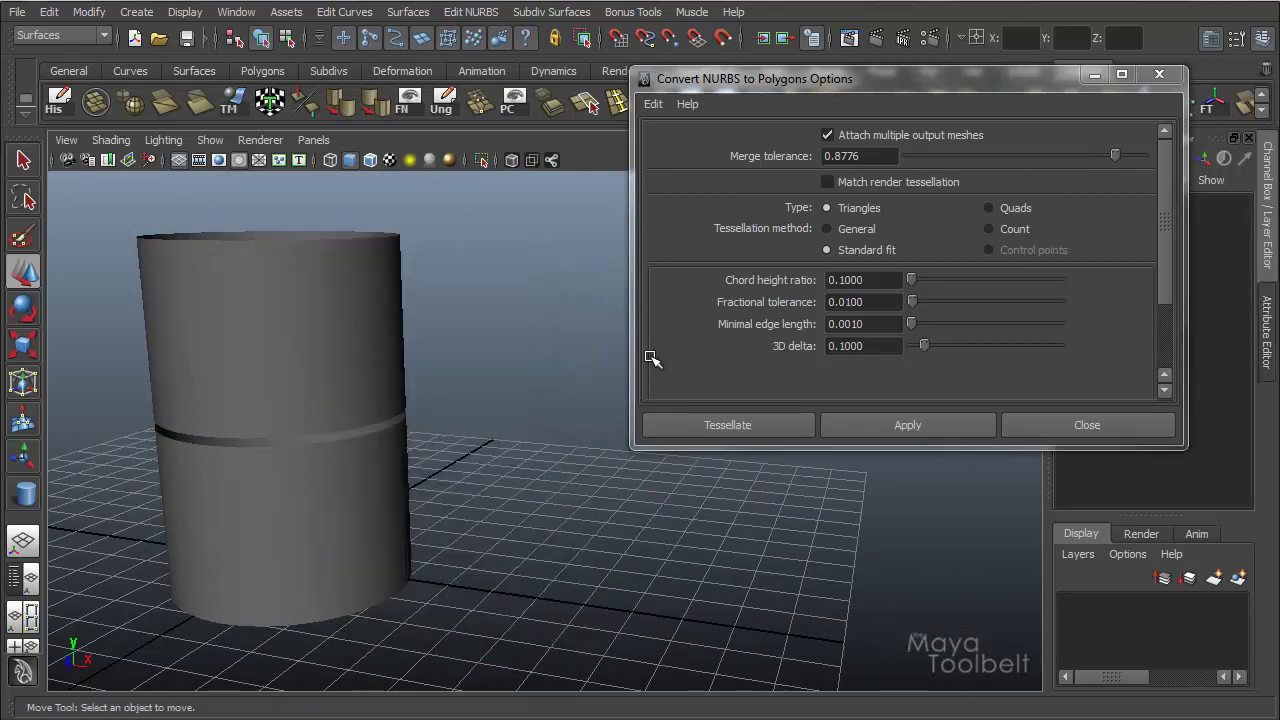
left_click(829, 134)
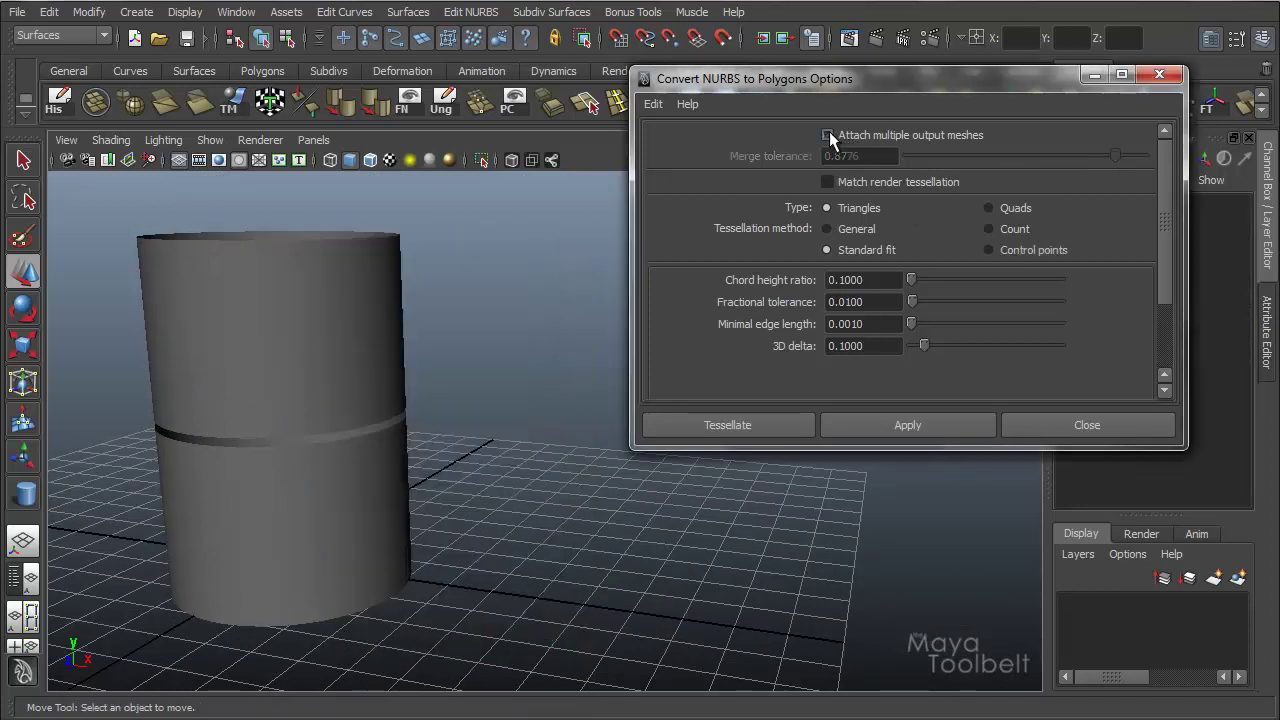
left_click(355, 295)
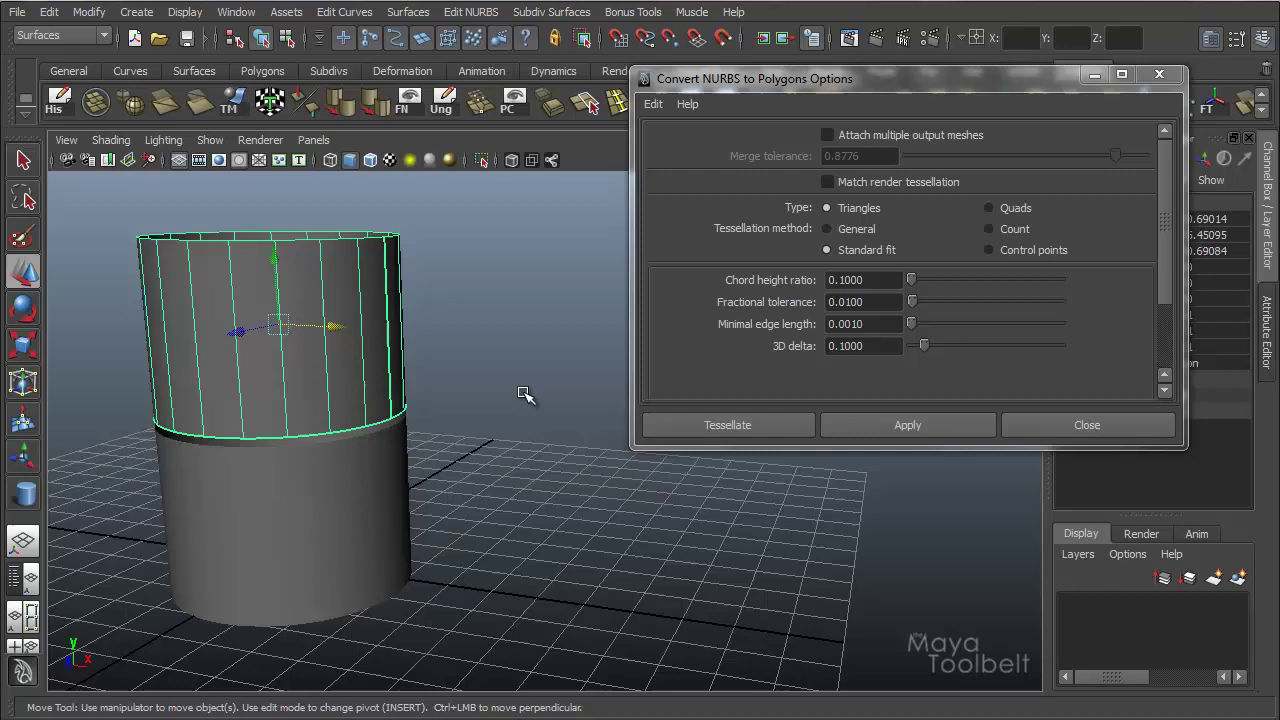
key("Delete")
Convert the remaining NURBS cylinder to triangles with Standard fit and move the resulting mesh beside it along X
left_click(312, 482)
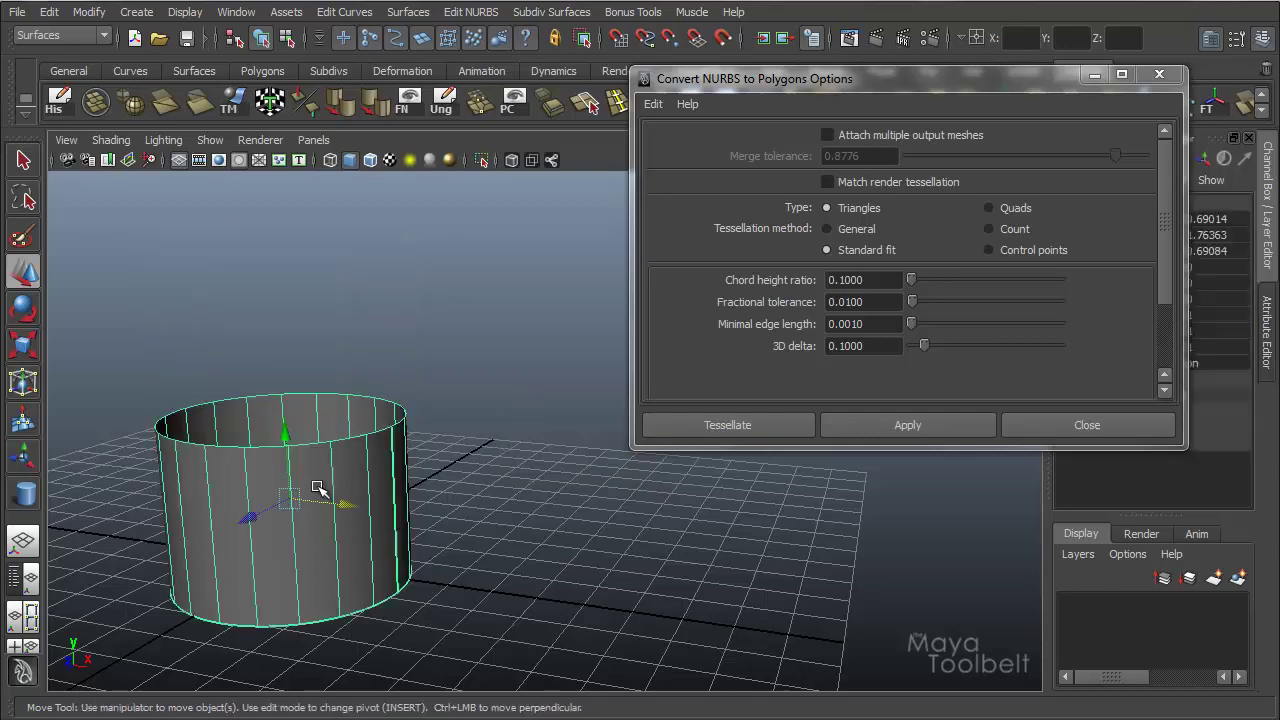
middle_click_drag(338, 440, 405, 370, "alt")
left_click_drag(405, 370, 424, 397, "alt")
middle_click_drag(424, 397, 400, 367, "alt")
left_click_drag(400, 368, 452, 362, "alt")
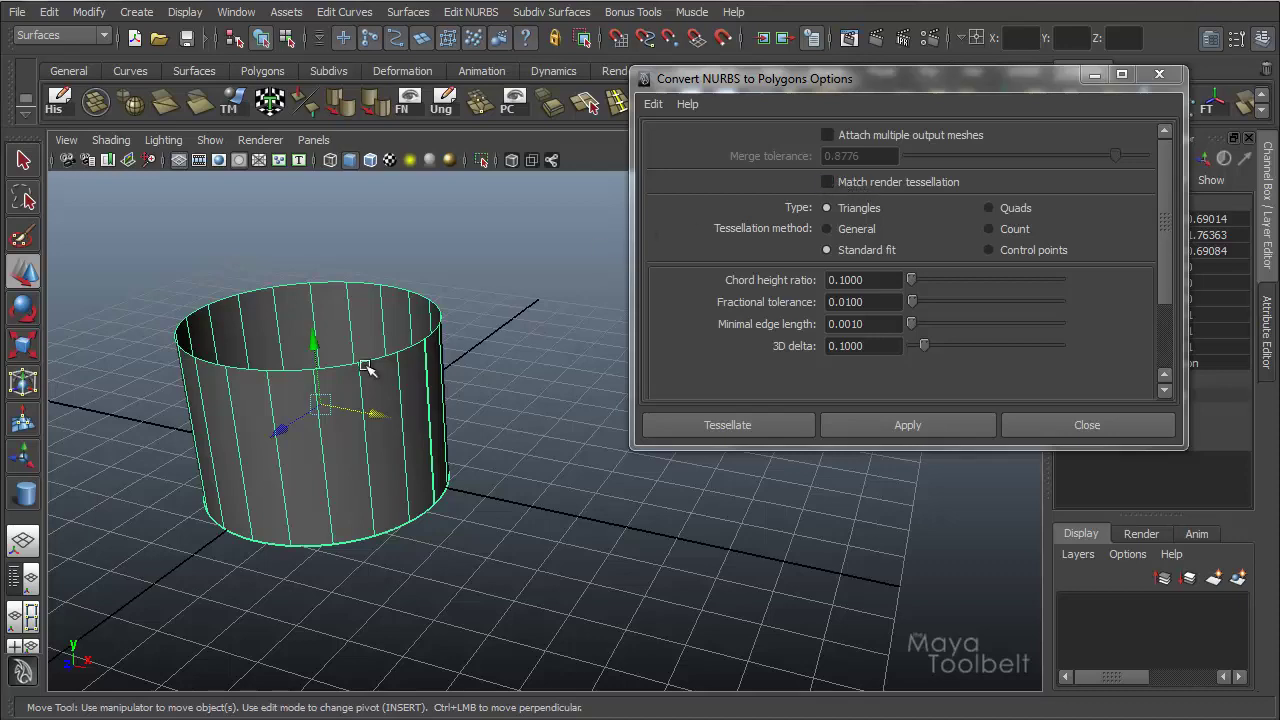
left_click_drag(367, 370, 450, 390, "alt")
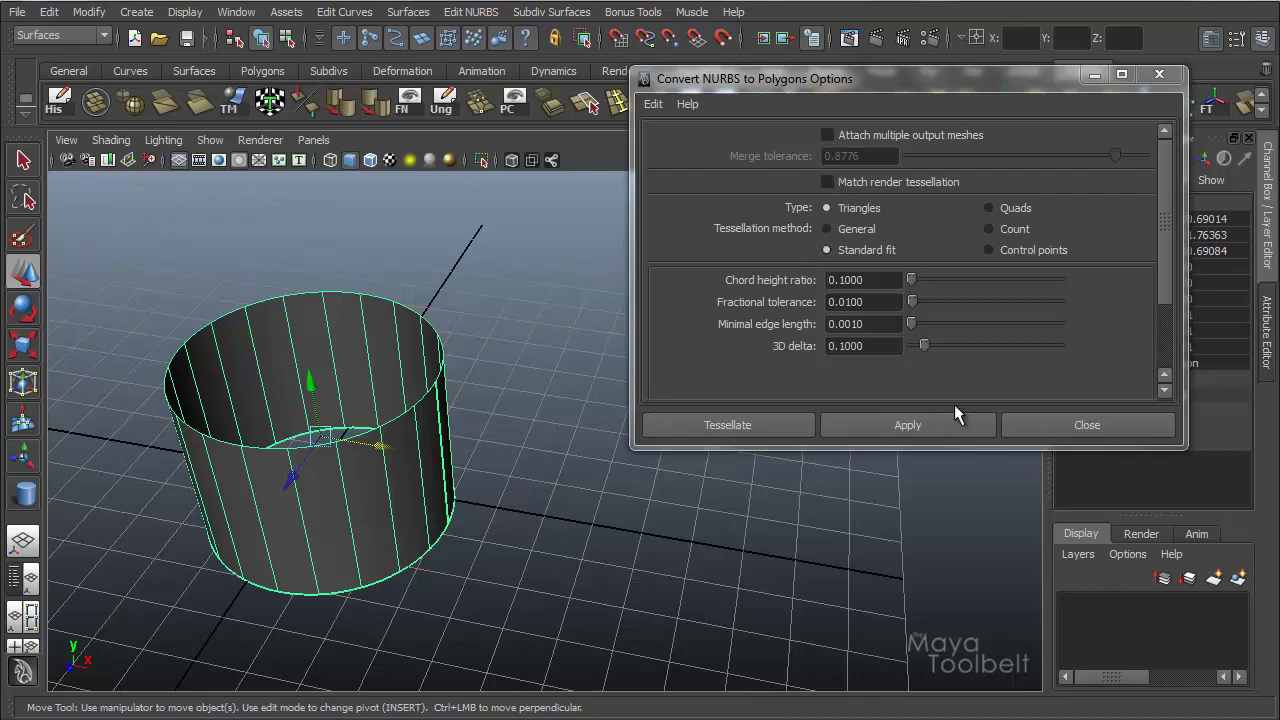
left_click(924, 425)
left_click_drag(372, 486, 680, 550)
Show the NURBS cylinder and its polygon conversion from above in the full top view
left_click_drag(557, 491, 564, 522, "alt")
left_click(501, 403)
middle_click_drag(501, 403, 454, 416, "alt")
left_click_drag(454, 416, 500, 437, "alt")
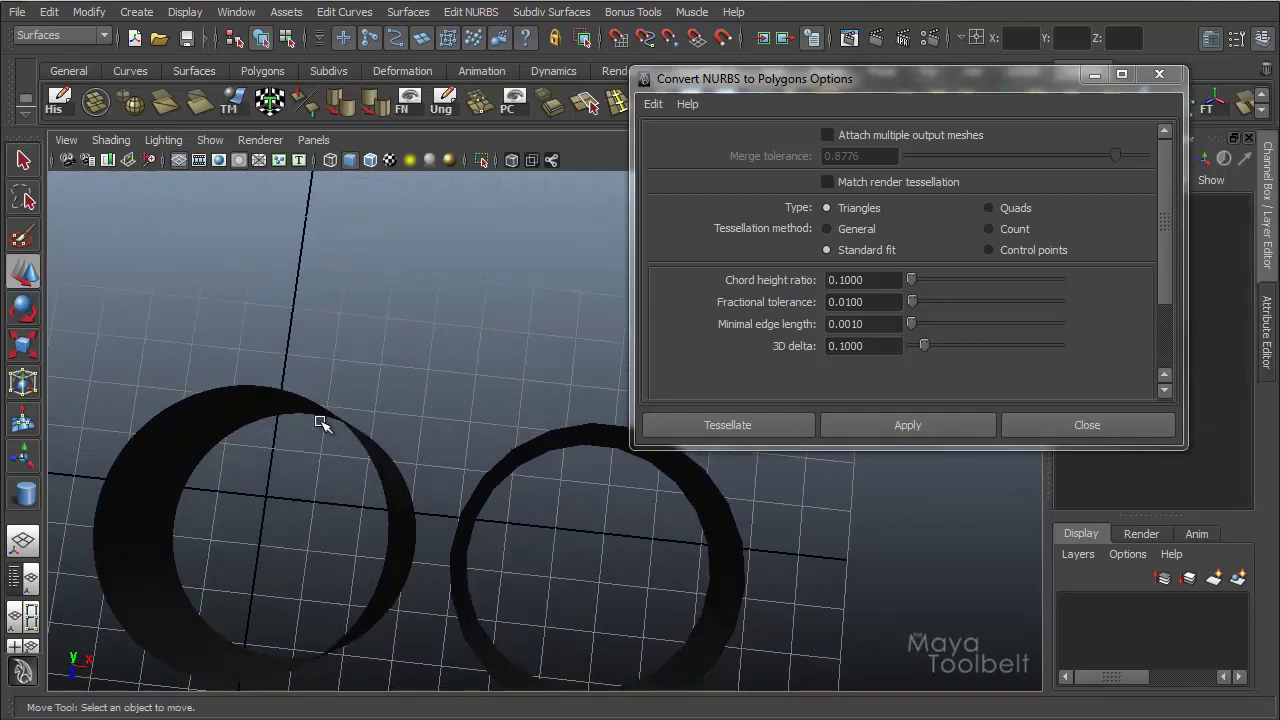
left_click_drag(320, 423, 430, 364, "alt")
key("space")
middle_click_drag(504, 398, 436, 408, "alt")
left_click_drag(420, 354, 497, 430)
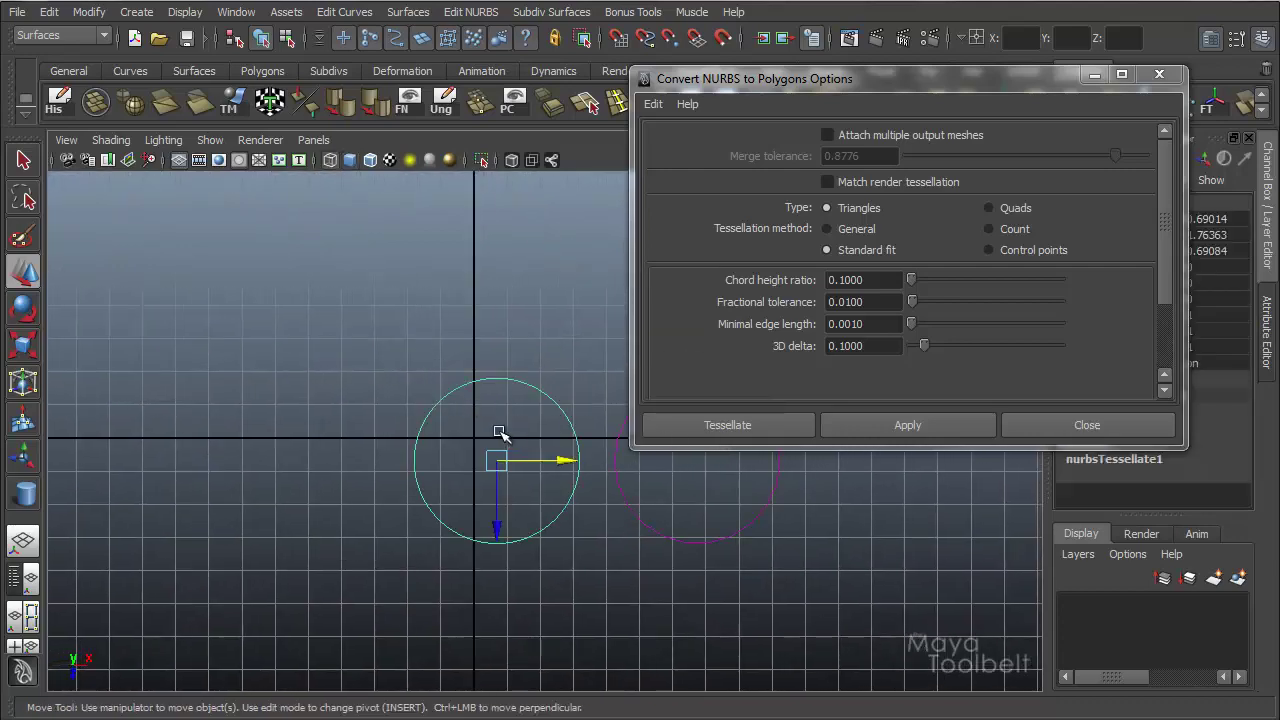
Examine the circular outlines of the NURBS cylinder and the polygon mesh from above, comparing how smooth their edges are
middle_click_drag(477, 429, 329, 406, "alt")
right_click_drag(329, 406, 657, 420, "alt")
middle_click_drag(438, 376, 510, 353, "alt")
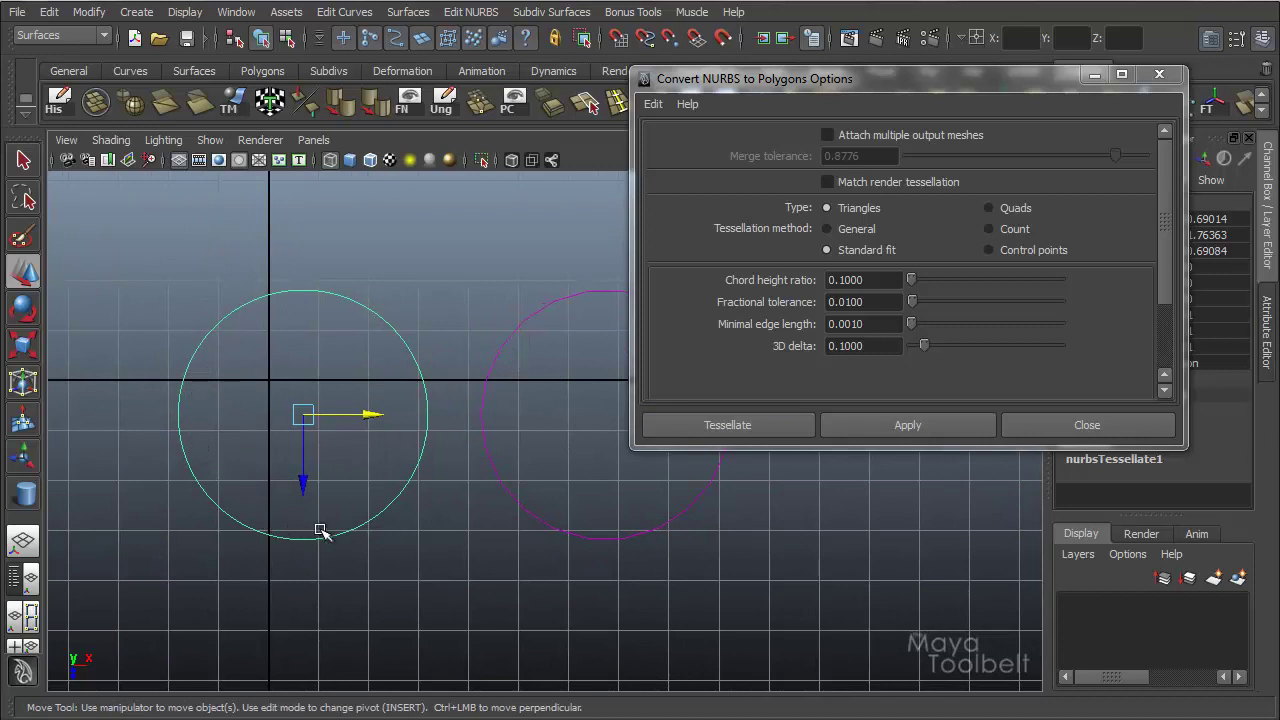
middle_click_drag(443, 334, 334, 343, "alt")
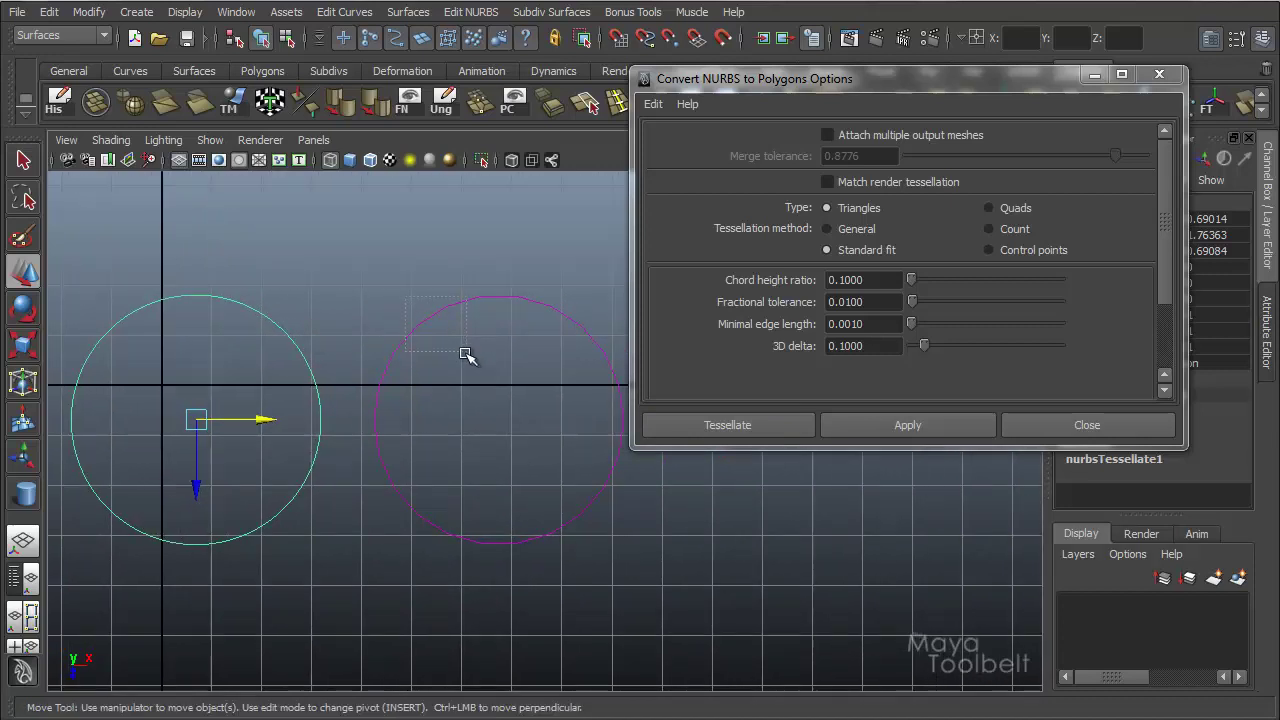
left_click(374, 392)
middle_click_drag(374, 392, 349, 397, "alt")
right_click_drag(349, 397, 737, 377, "alt")
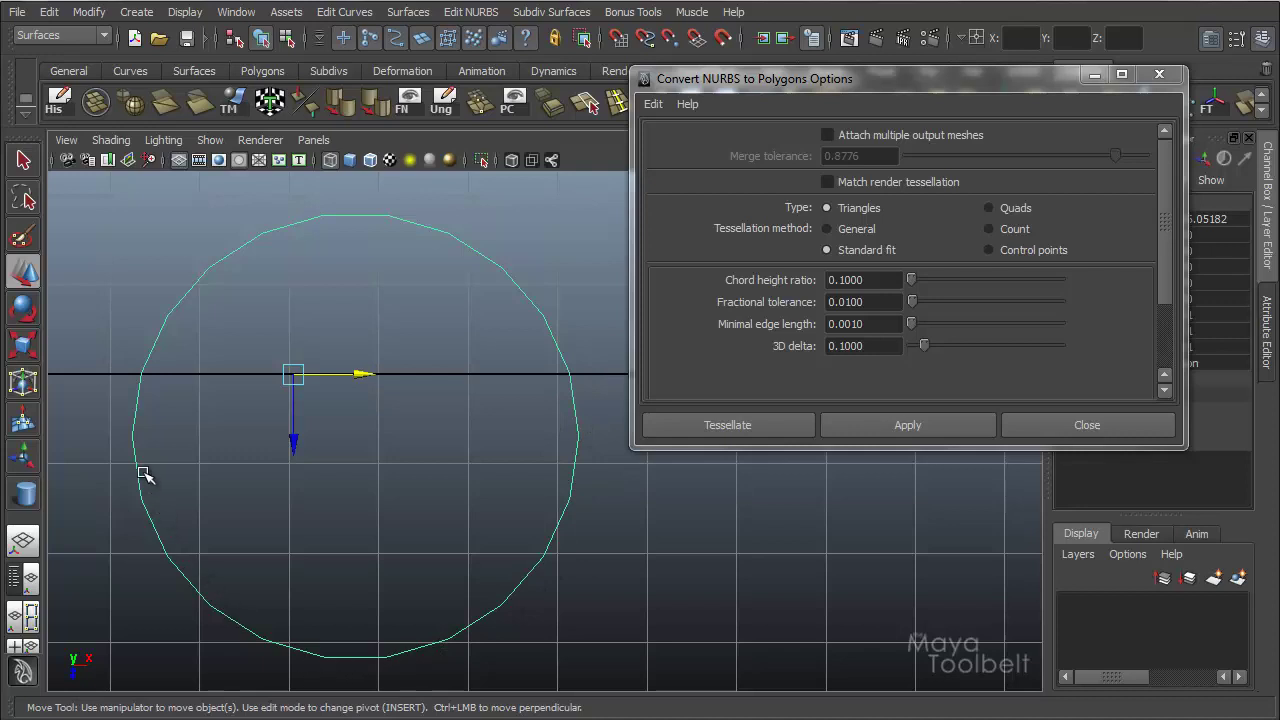
right_click_drag(257, 357, 260, 383, "alt")
middle_click_drag(226, 373, 381, 392, "alt")
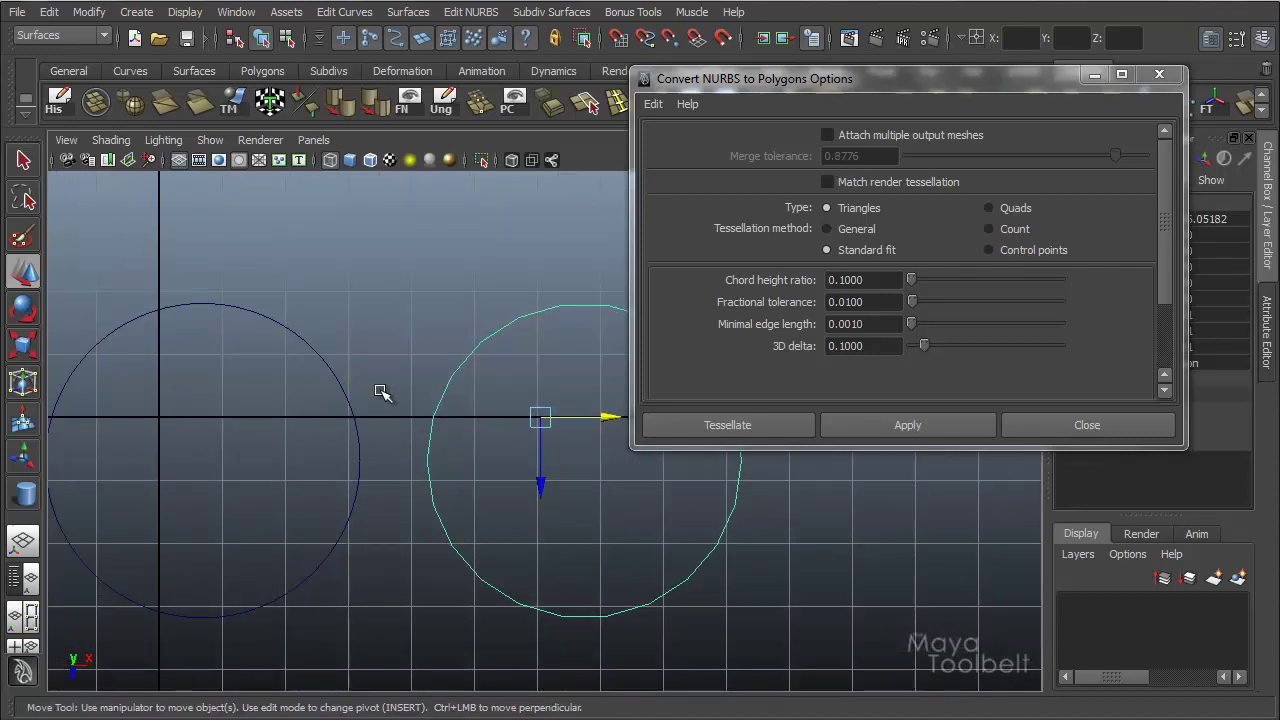
left_click_drag(326, 372, 276, 442)
left_click_drag(459, 337, 547, 425)
left_click_drag(405, 346, 325, 418)
left_click_drag(449, 354, 545, 340)
Return to the smooth-shaded perspective view and delete the Standard fit polygon mesh
key("space")
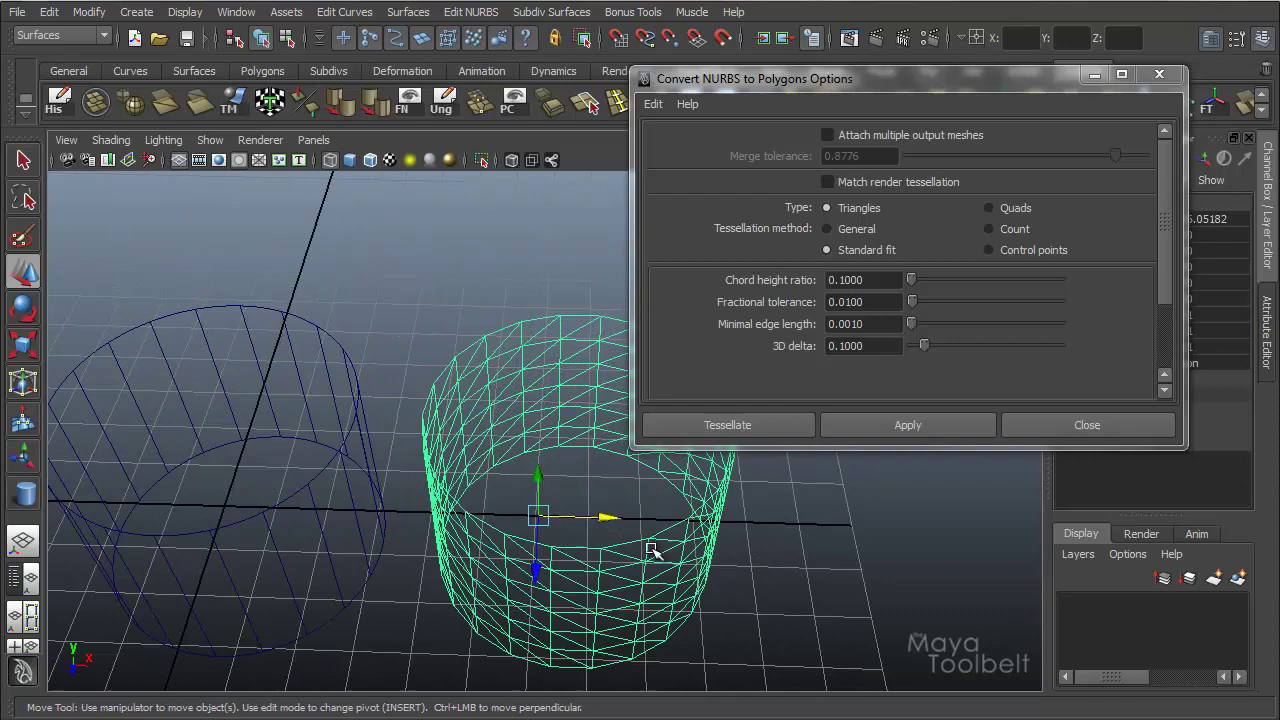
key("5")
left_click_drag(507, 434, 503, 472, "alt")
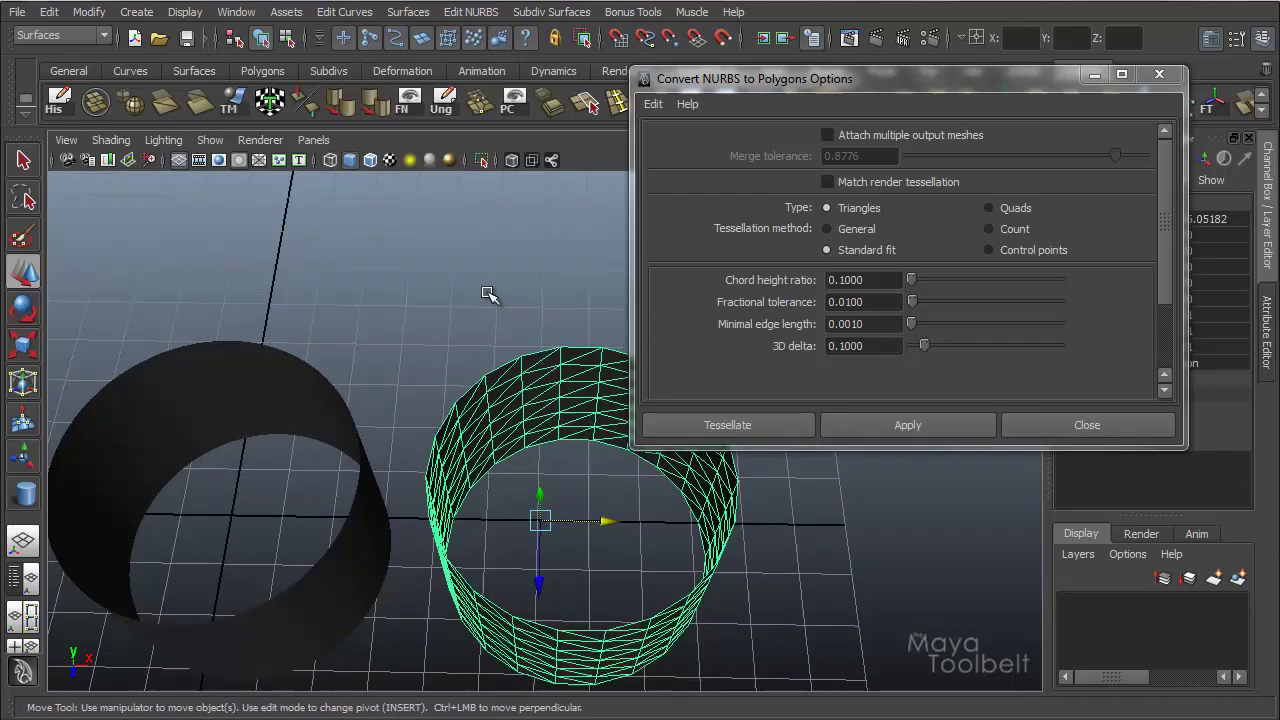
left_click(491, 297)
left_click_drag(493, 365, 486, 304, "alt")
left_click(518, 365)
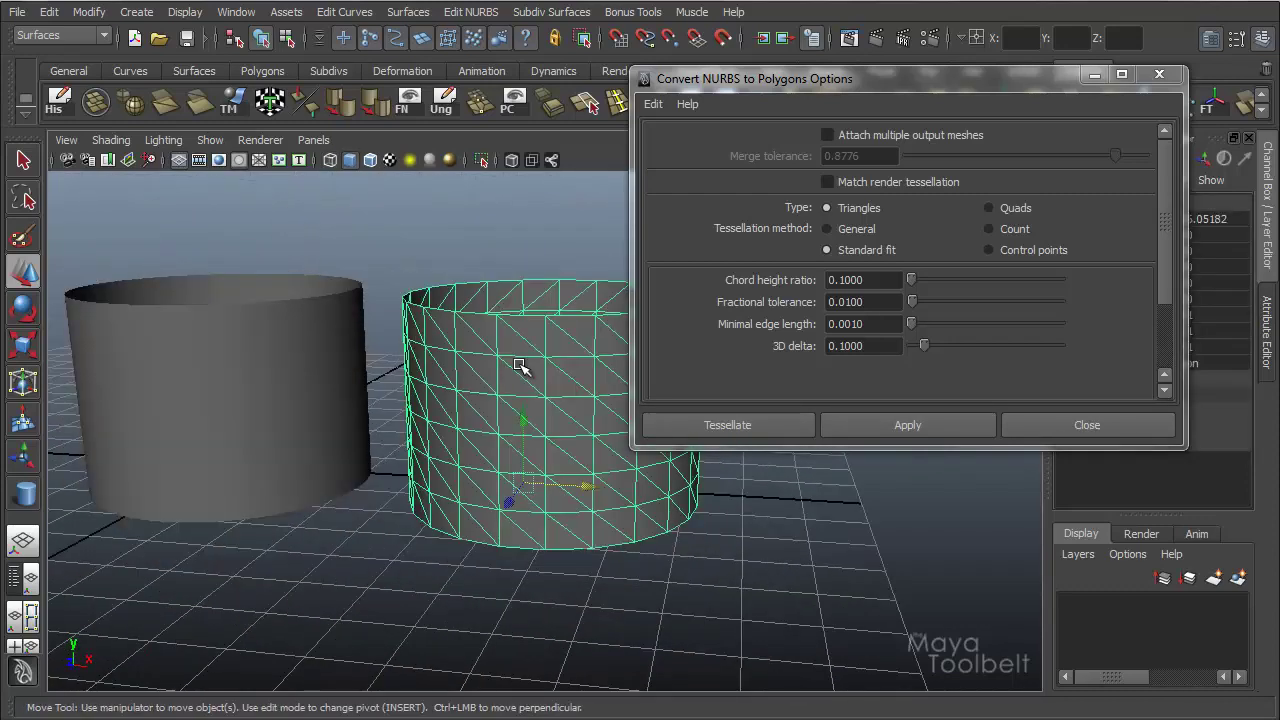
left_click_drag(518, 364, 476, 363, "alt")
key("Delete")
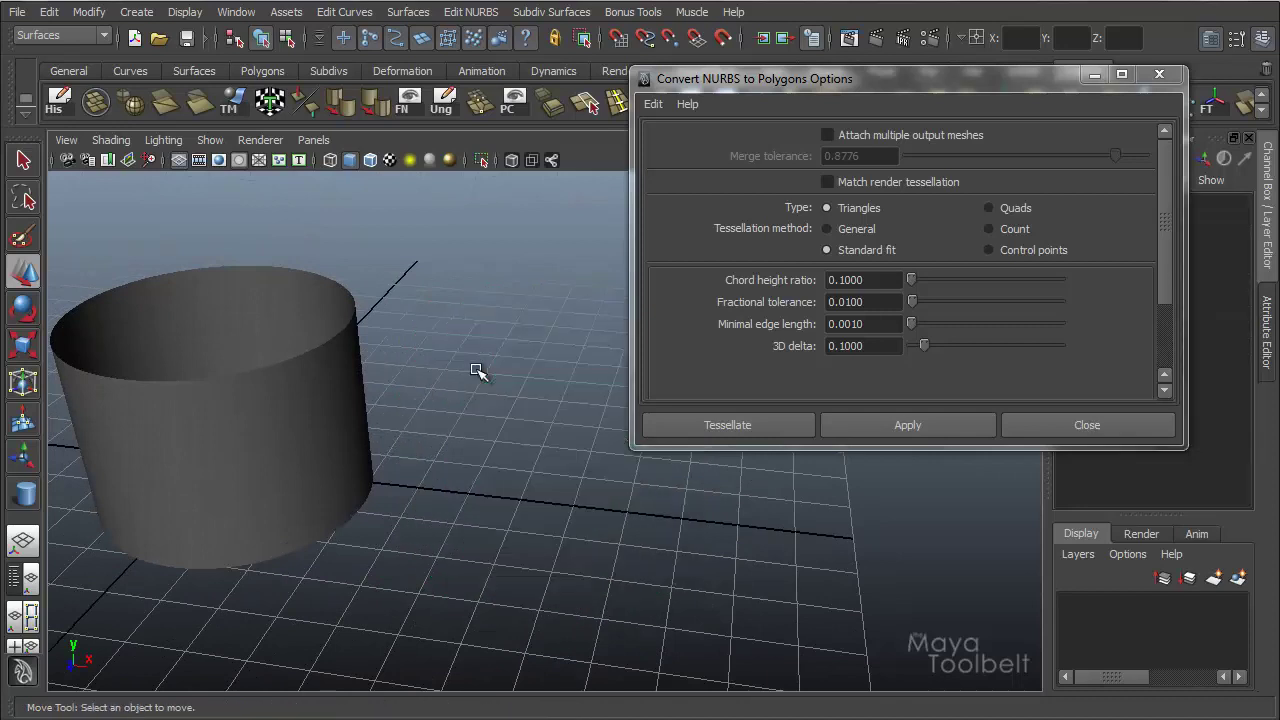
Convert the NURBS cylinder to polygons with Match render tessellation enabled
left_click(288, 349)
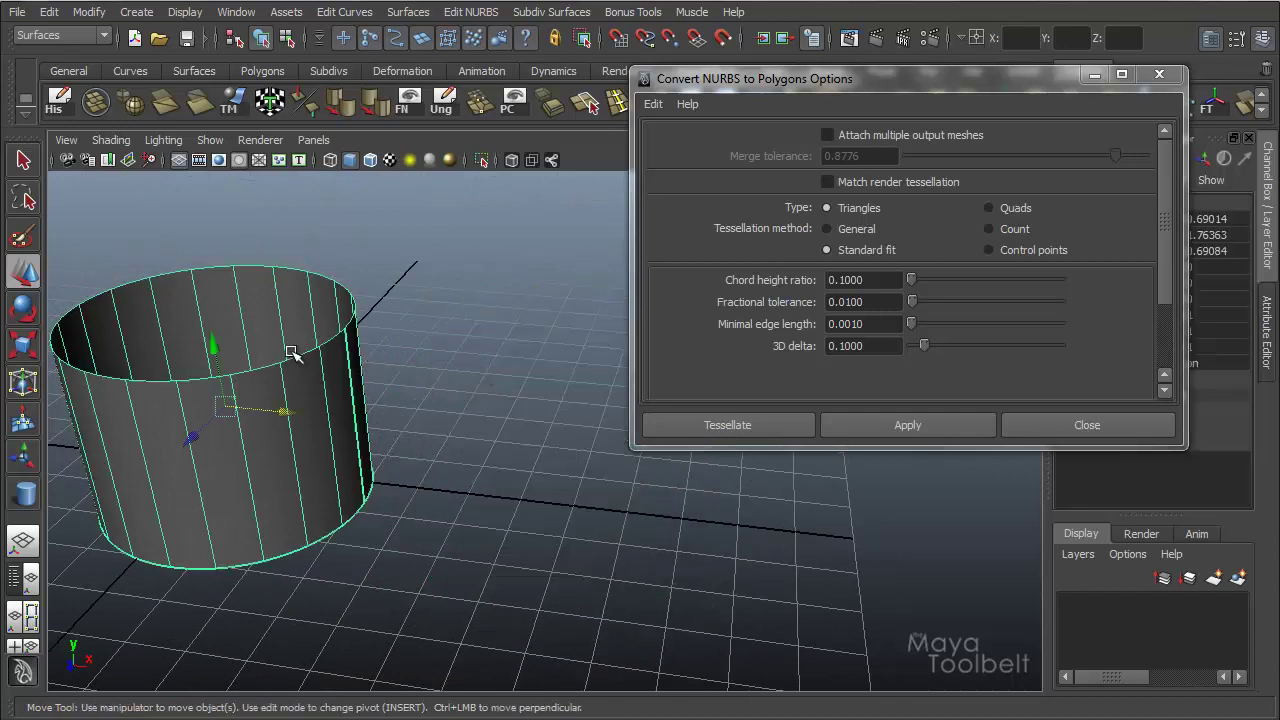
left_click(865, 181)
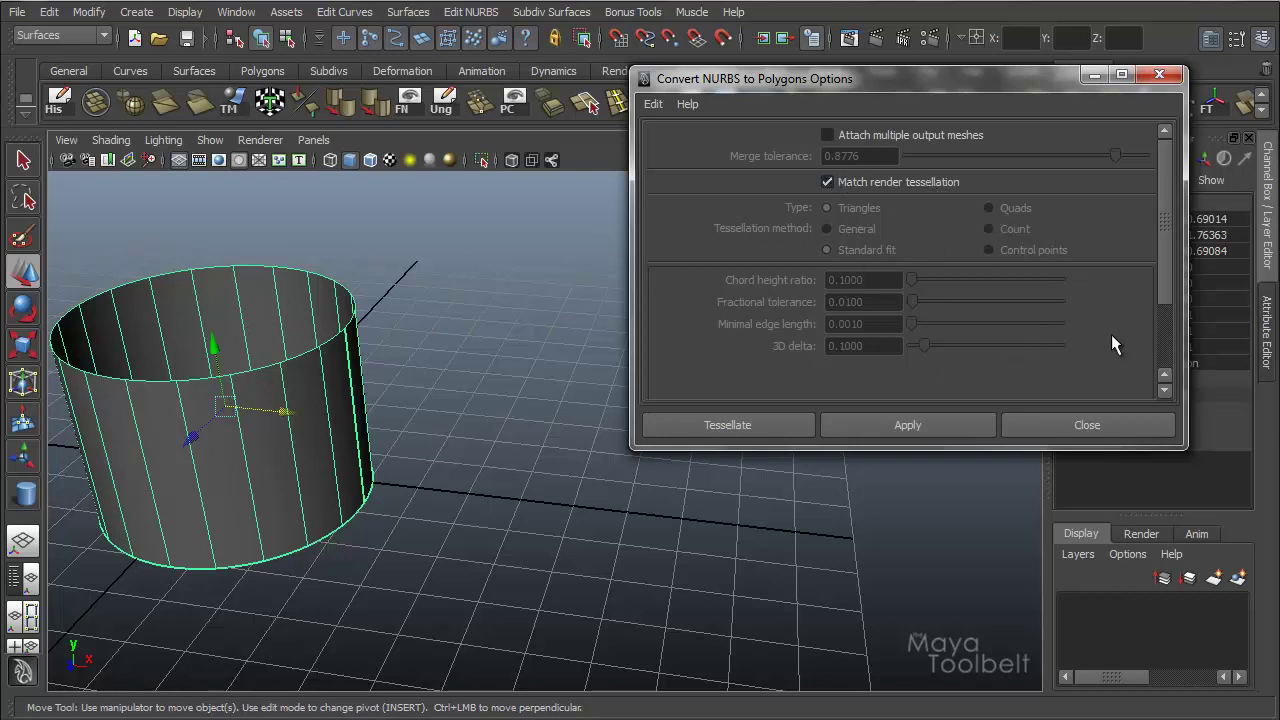
mouse_move(385, 311)
left_mouse_down("alt")
mouse_move(466, 309)
mouse_move(366, 321)
left_mouse_up("alt")
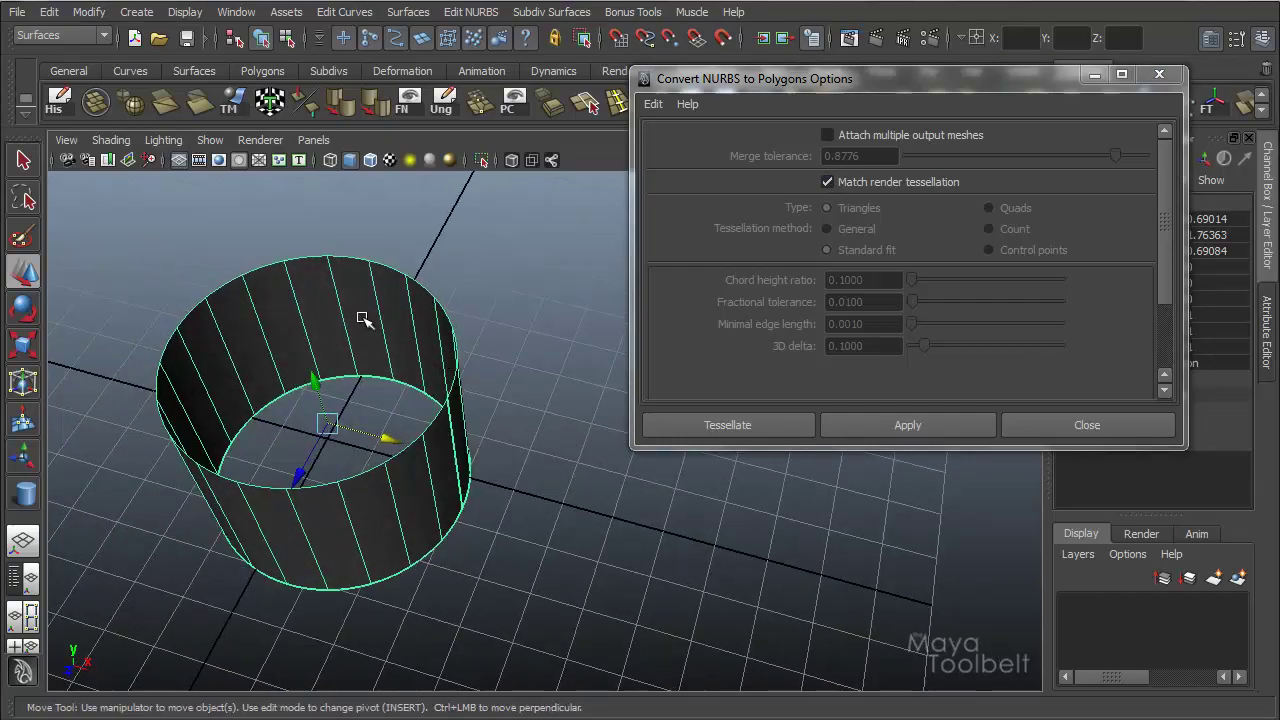
left_click(877, 430)
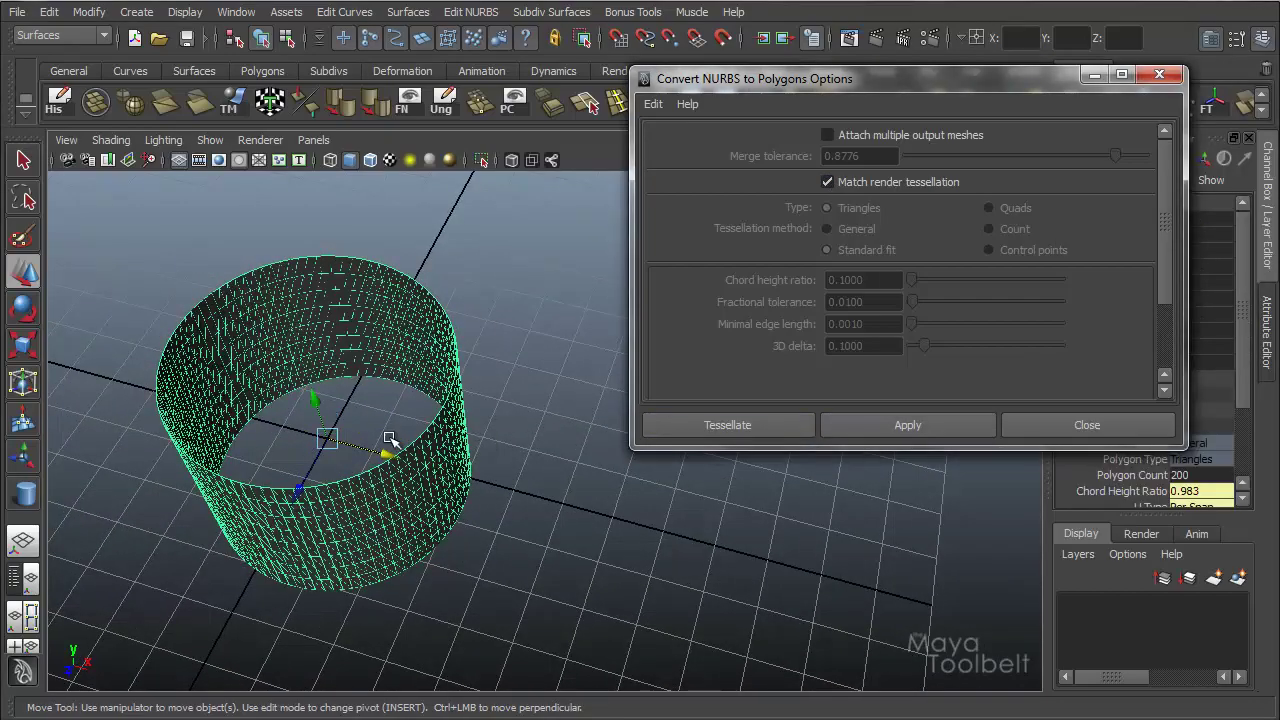
Move the render-matched mesh about 6 units along X from the NURBS cylinder and compare both from above
left_click_drag(390, 441, 690, 556)
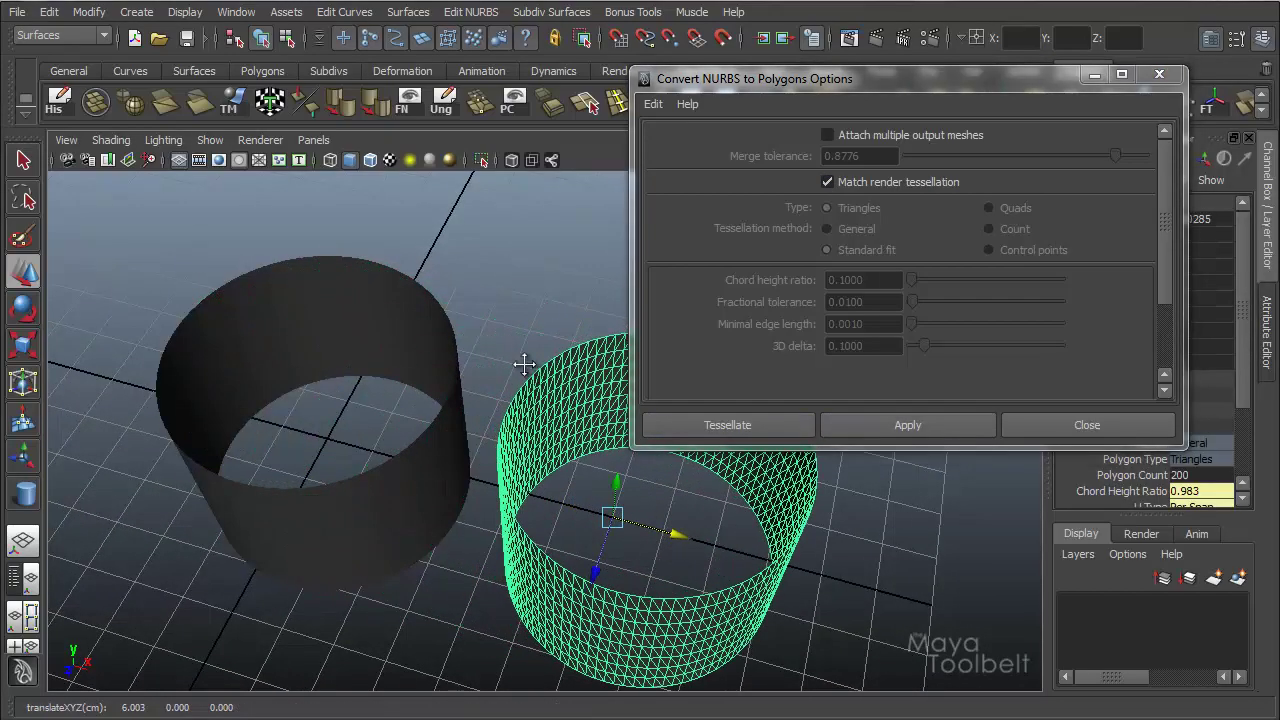
left_click_drag(523, 363, 446, 402, "alt")
left_click(508, 386)
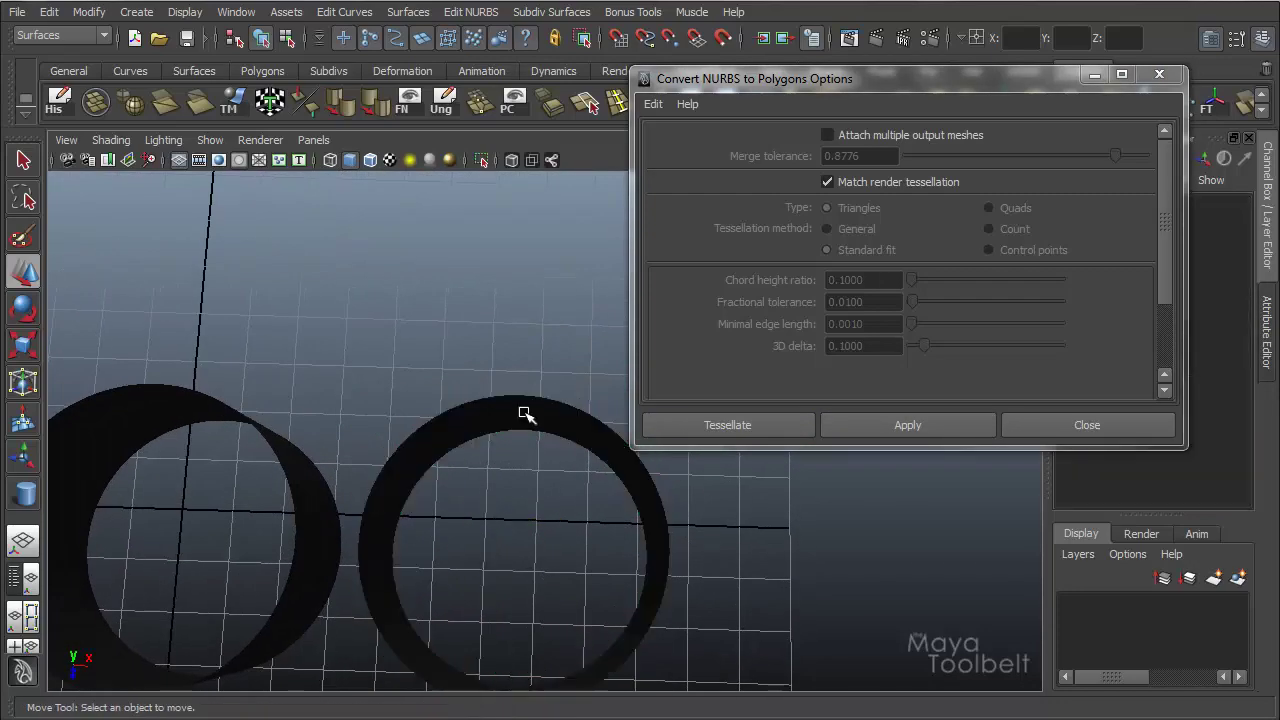
Compare the circular outlines of the NURBS cylinder and the render-matched mesh in the orthographic top view
mouse_move(368, 500)
left_mouse_down("alt")
mouse_move(417, 514)
mouse_move(440, 426)
mouse_move(434, 377)
mouse_move(389, 498)
left_mouse_up("alt")
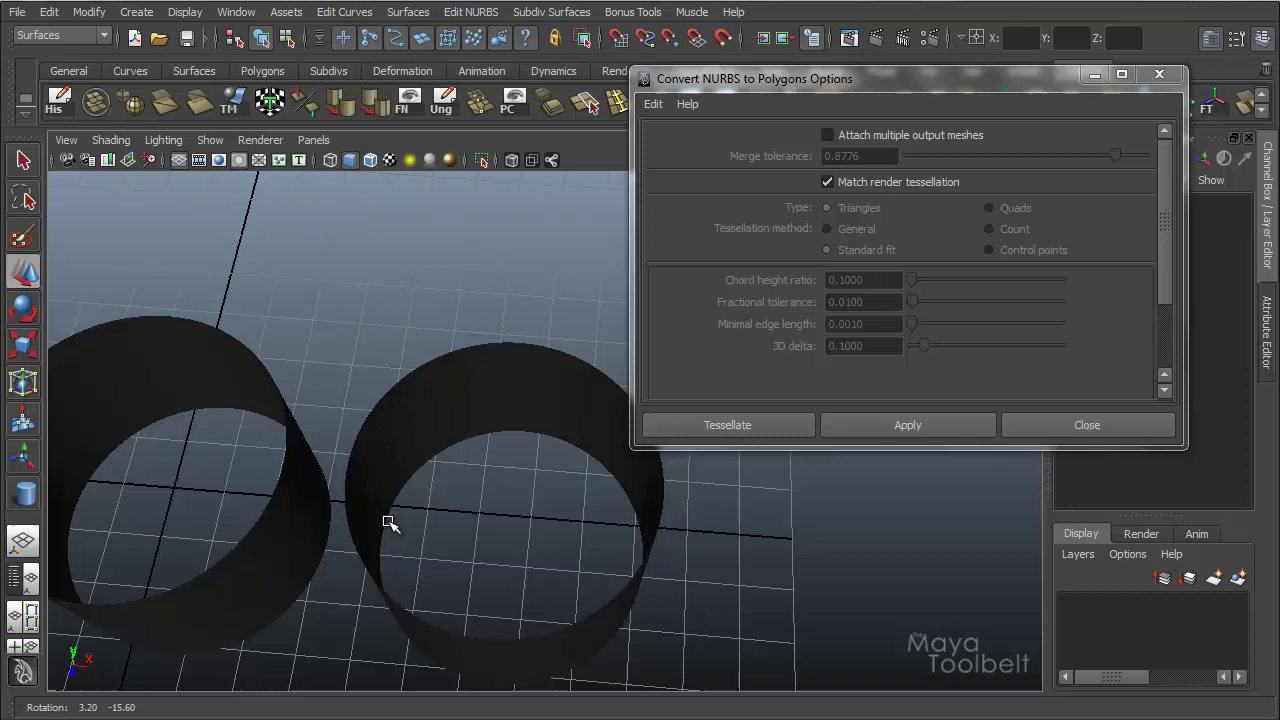
key("space")
left_click_drag(389, 522, 451, 454)
left_click_drag(372, 294, 984, 636)
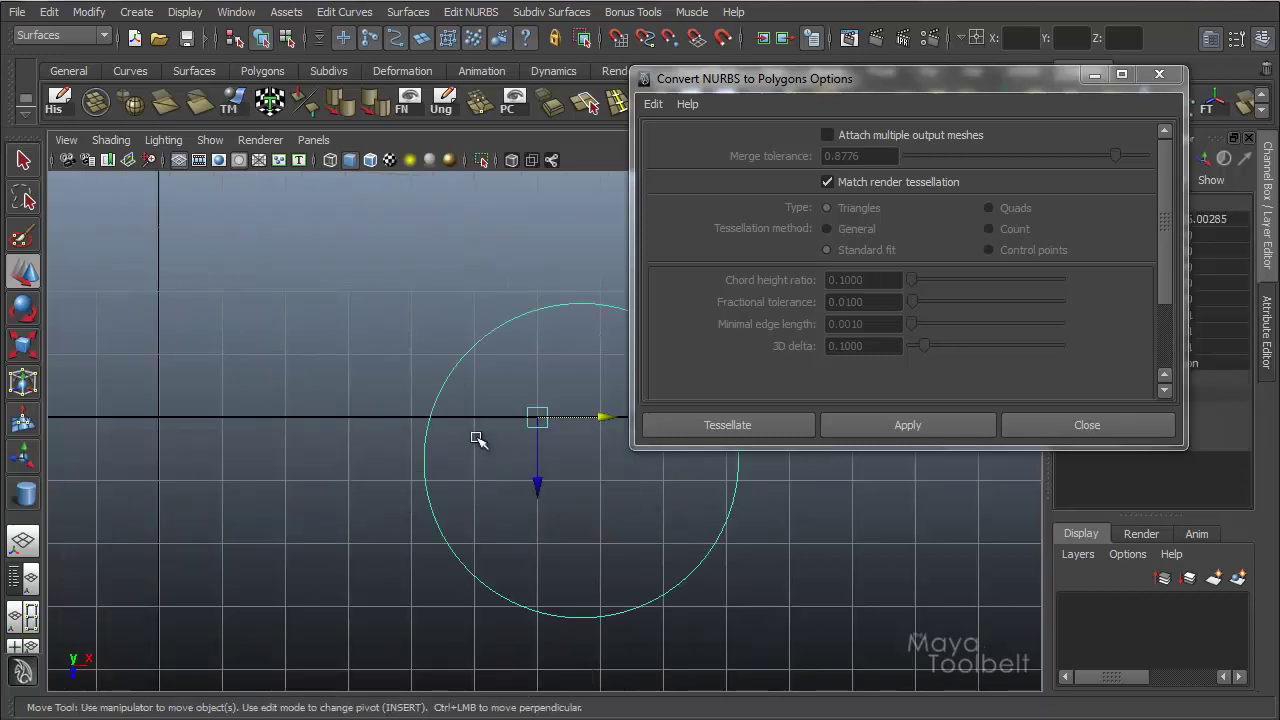
left_click_drag(376, 293, 147, 457, "shift")
middle_click_drag(505, 452, 474, 432, "alt")
right_click_drag(474, 432, 437, 419, "alt")
middle_click_drag(437, 419, 397, 408, "alt")
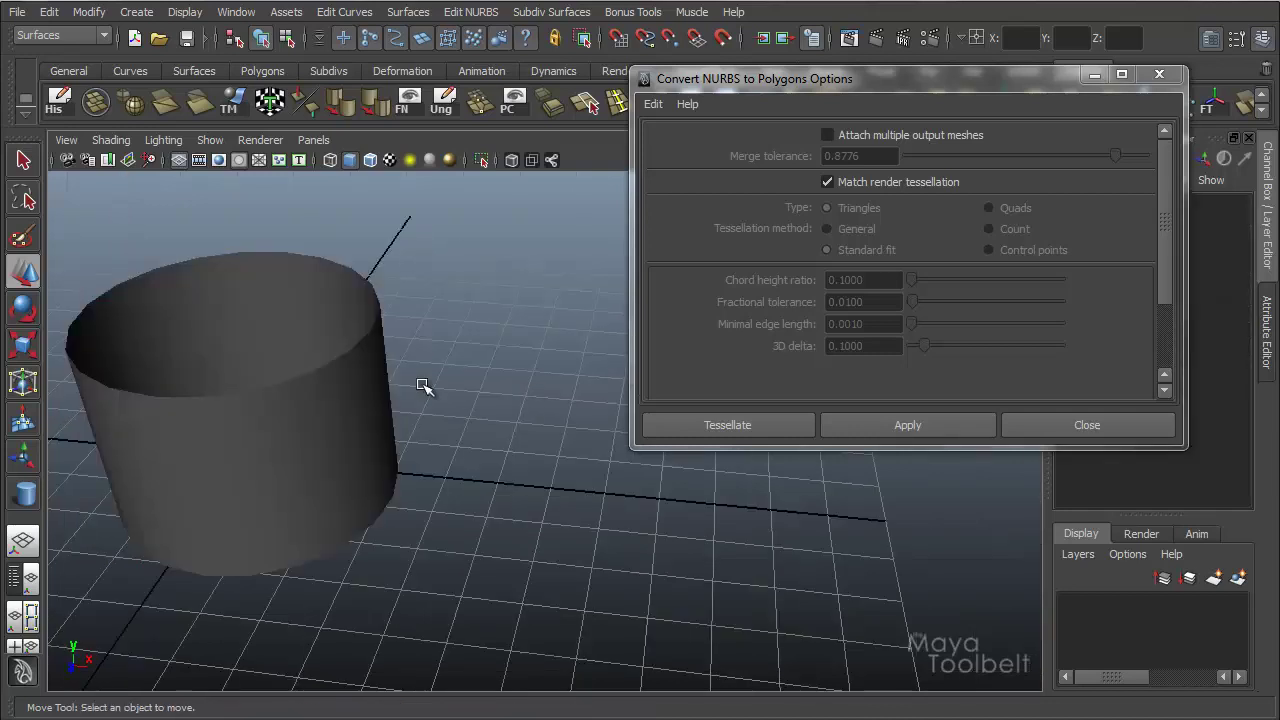
Delete the render-matched mesh, leaving the NURBS cylinder in perspective view, and turn off Match render tessellation
left_click(171, 386)
key("w")
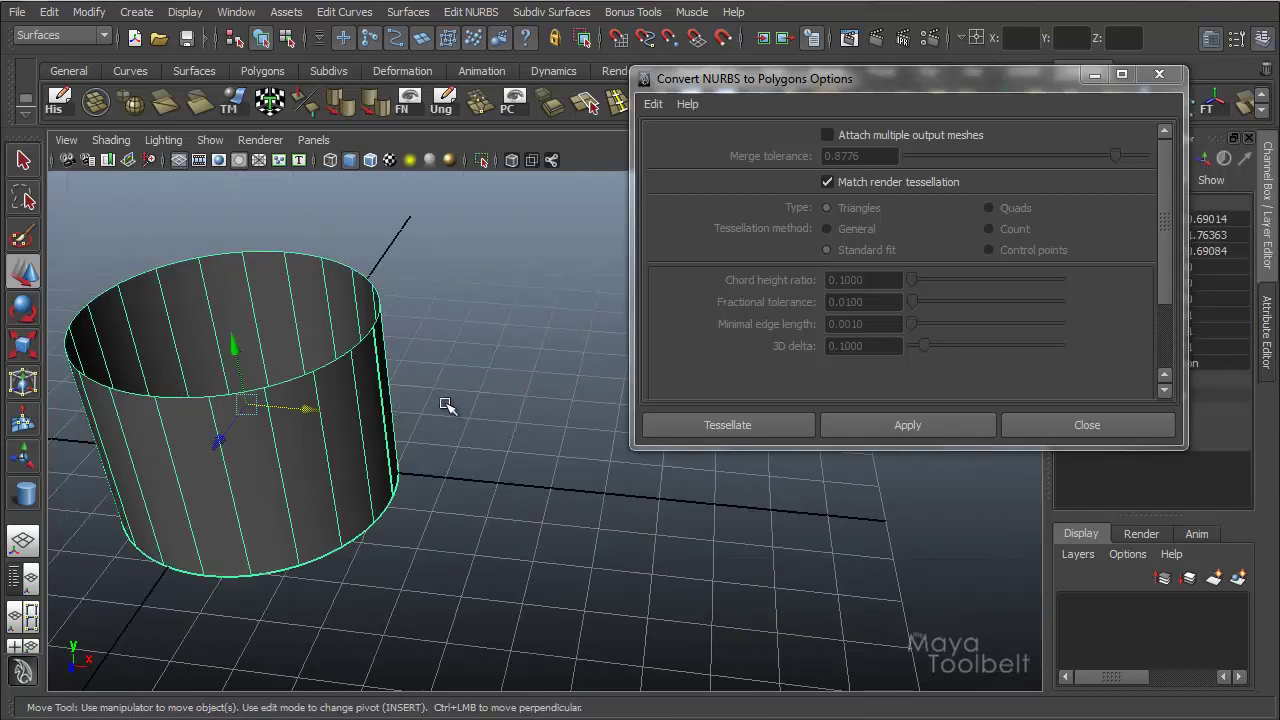
left_click(450, 402)
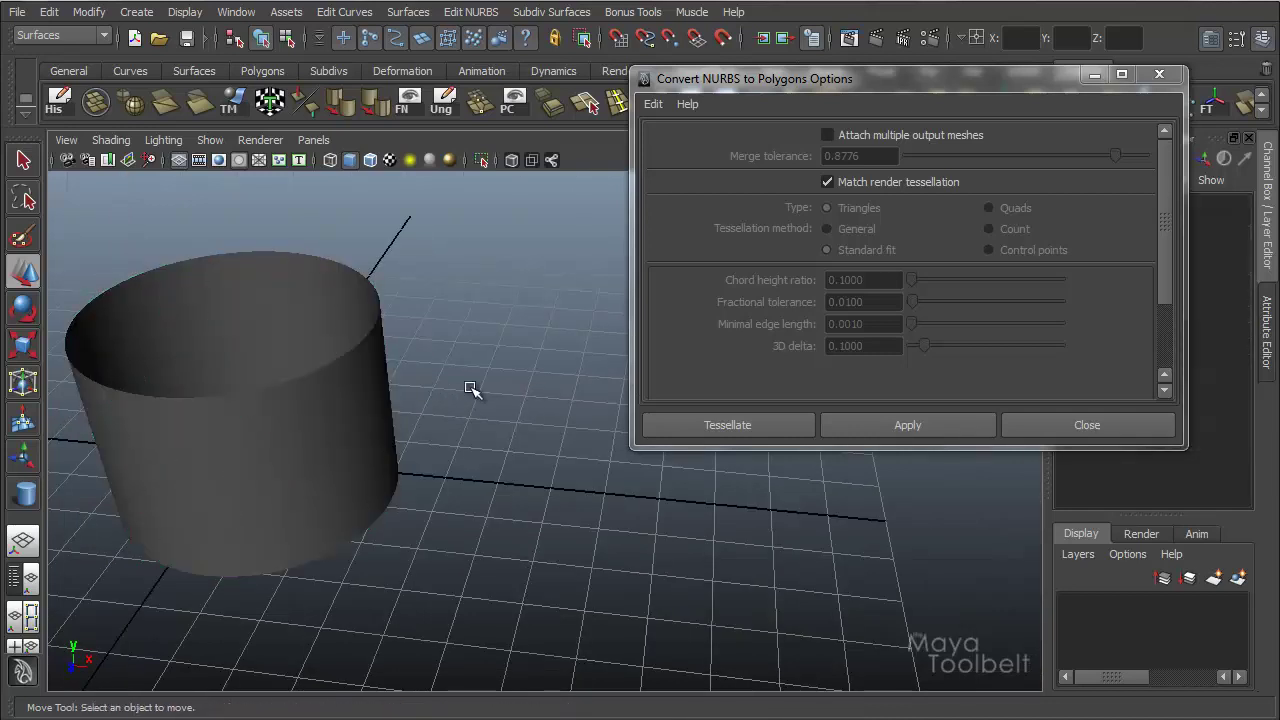
left_click(828, 182)
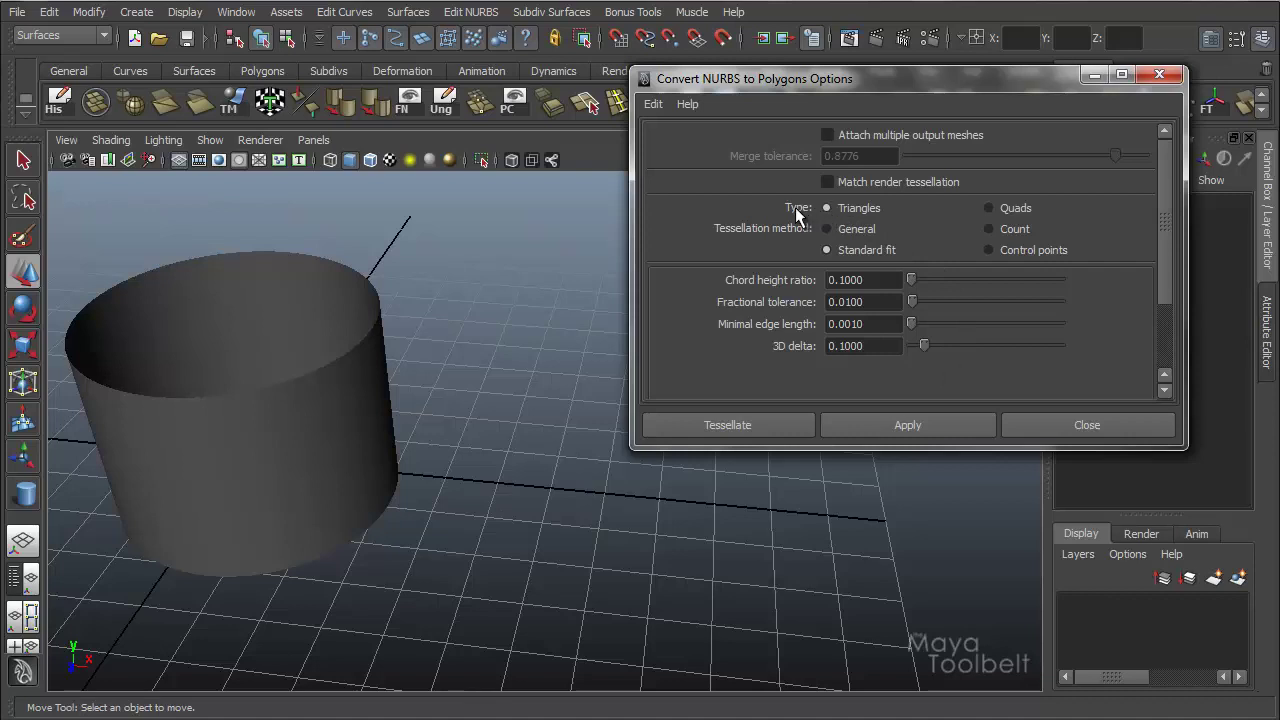
Convert the NURBS cylinder to polygons with type Triangles and Standard fit, and move the mesh along X beside it
left_click(988, 208)
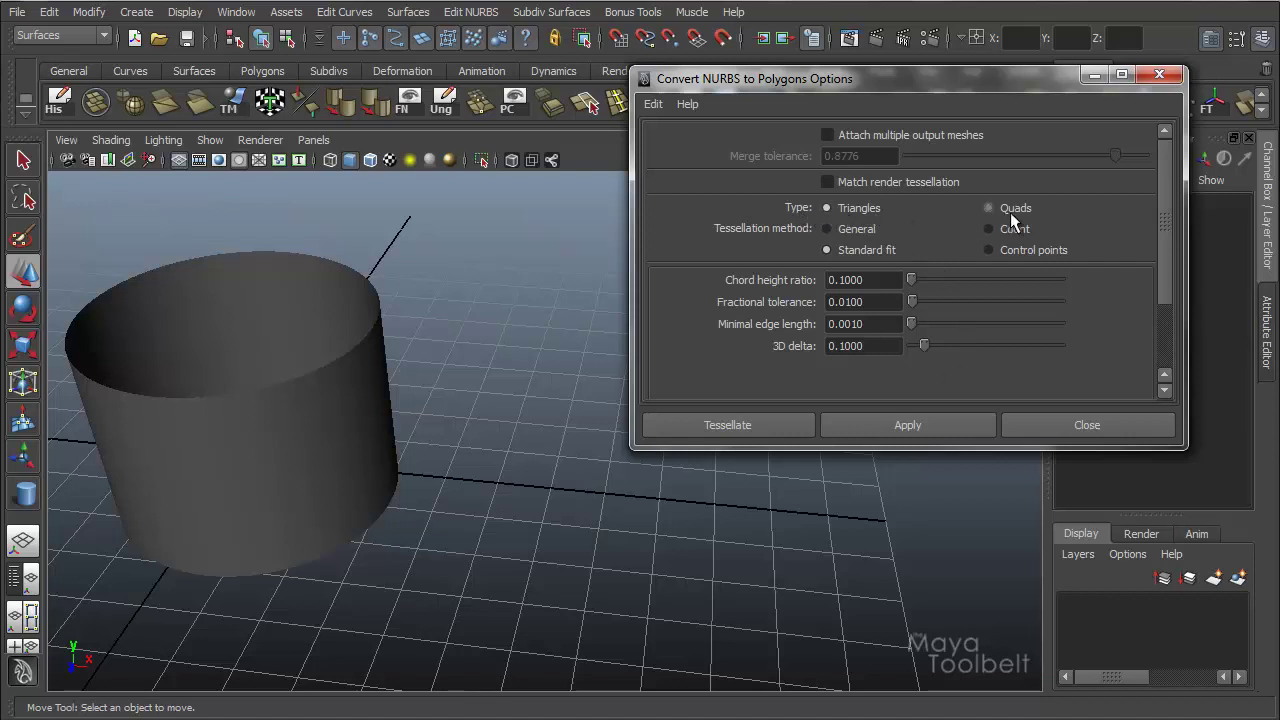
left_click(826, 208)
left_click(325, 336)
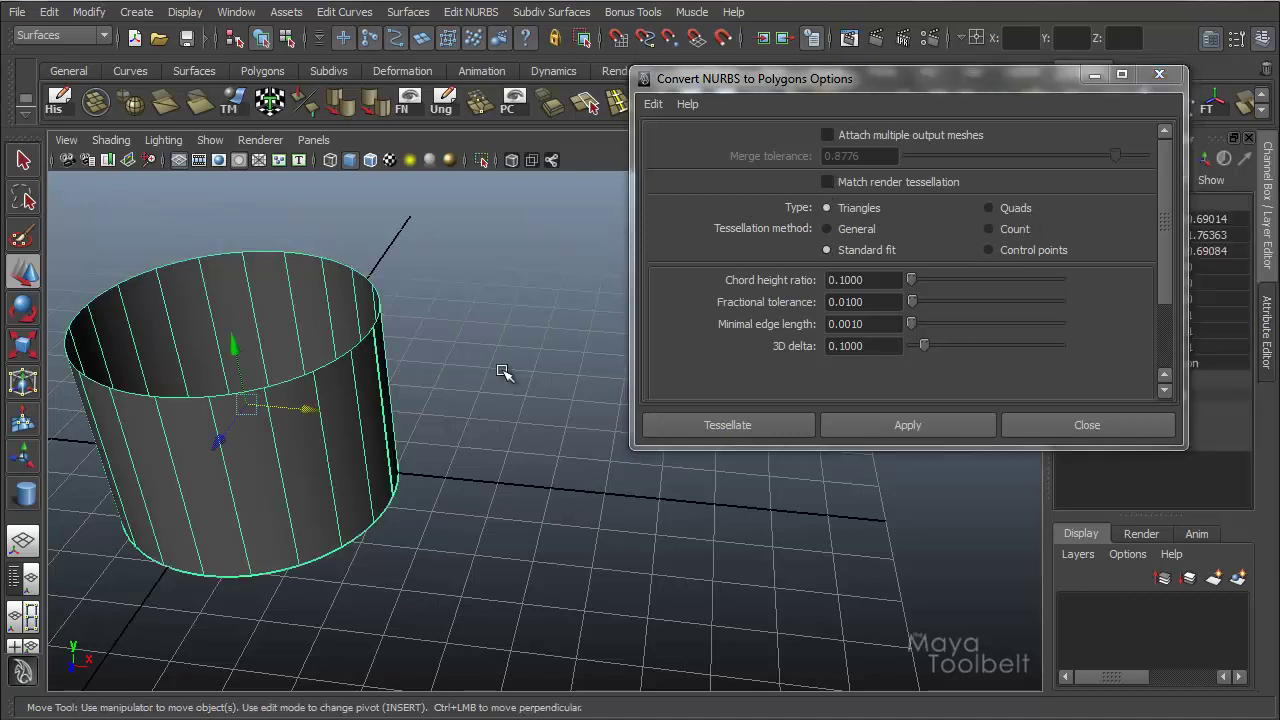
mouse_move(480, 372)
left_mouse_down("alt")
mouse_move(471, 380)
mouse_move(490, 378)
left_mouse_up("alt")
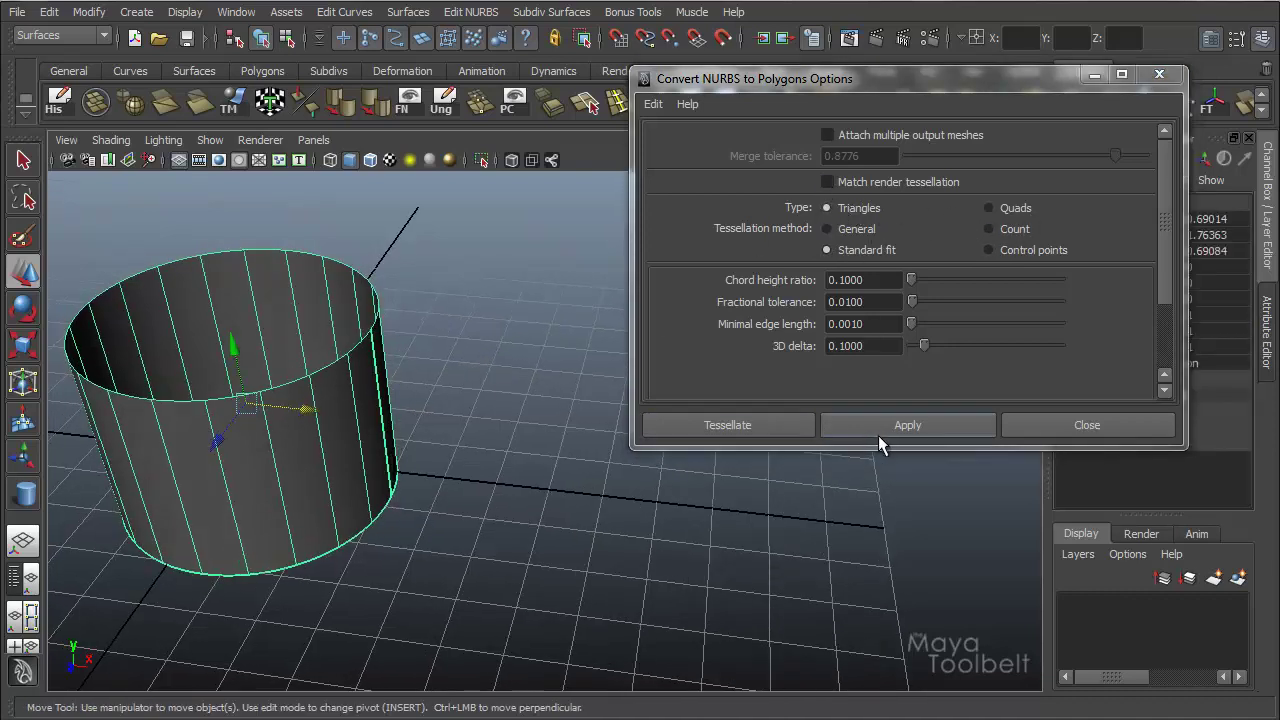
left_click(878, 428)
left_click_drag(309, 460, 619, 506)
mouse_move(508, 465)
left_mouse_down("alt")
mouse_move(502, 414)
mouse_move(457, 451)
mouse_move(489, 457)
left_mouse_up("alt")
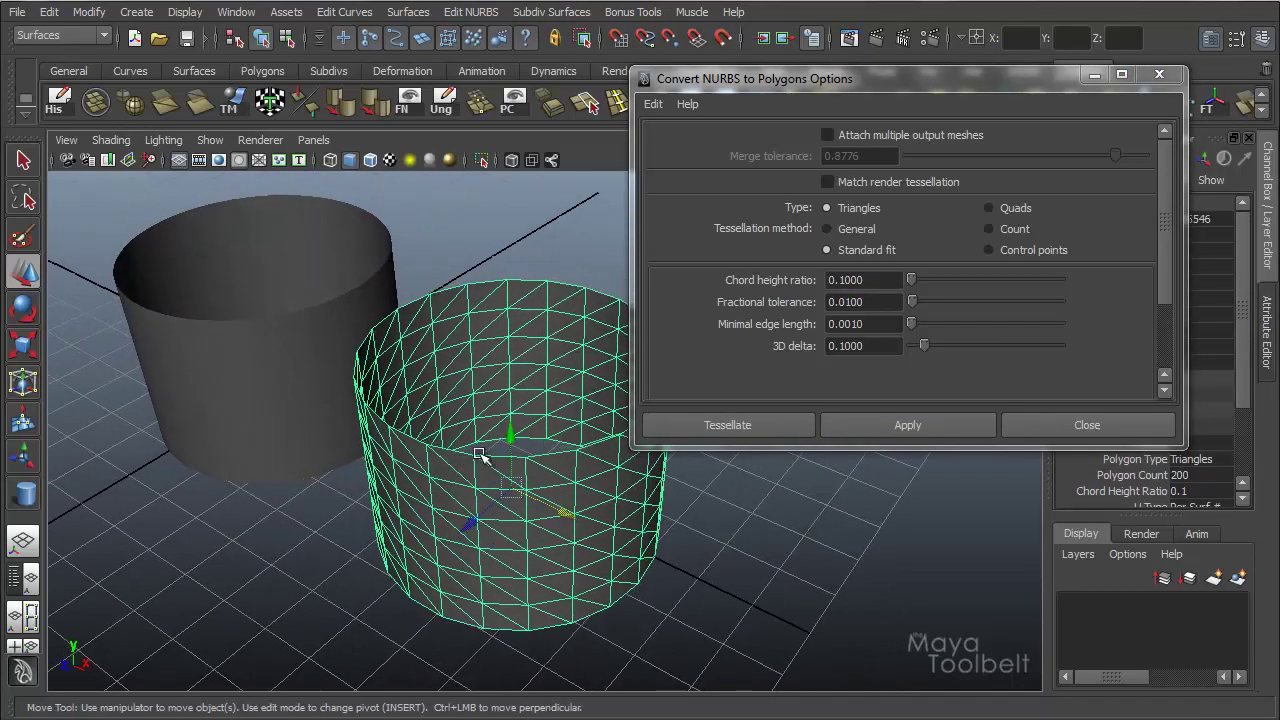
Replace the triangle mesh with a Standard fit conversion of the NURBS cylinder to Quads, moved along X beside it
key("Delete")
left_click(374, 378)
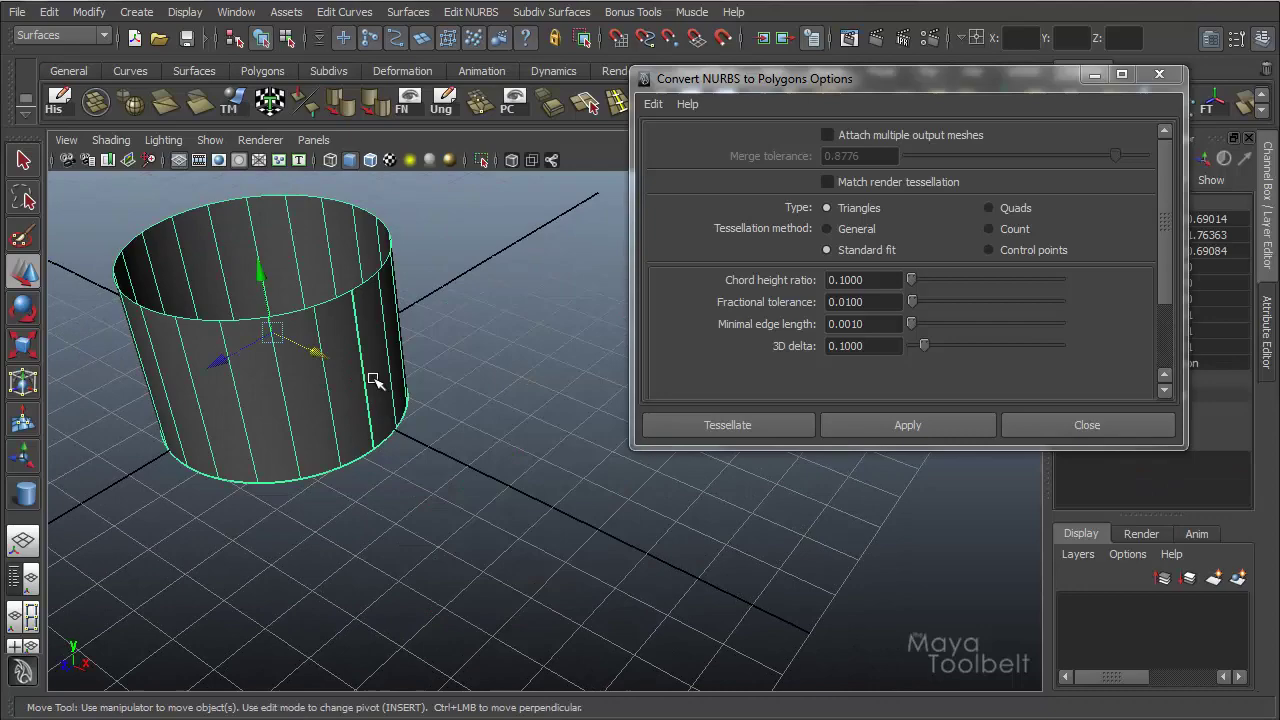
left_click(1005, 210)
left_click(906, 430)
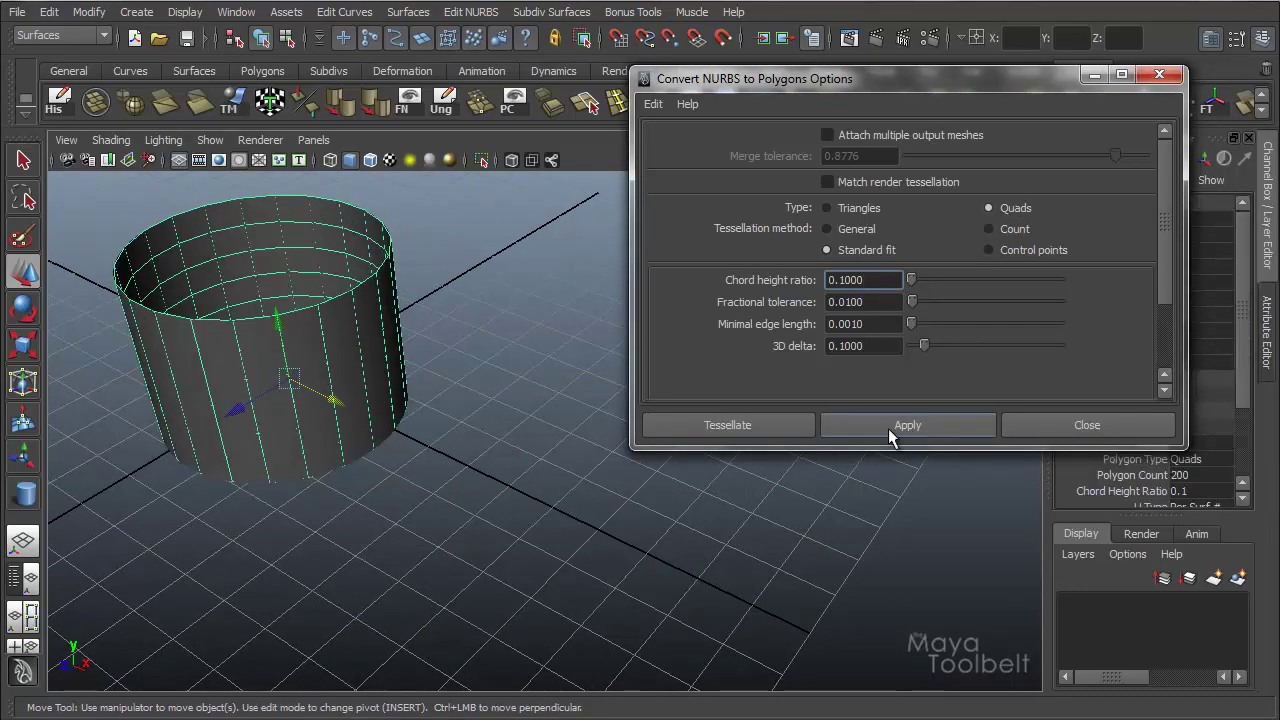
left_click_drag(336, 400, 538, 485)
mouse_move(506, 364)
left_mouse_down("alt")
mouse_move(423, 331)
mouse_move(513, 352)
left_mouse_up("alt")
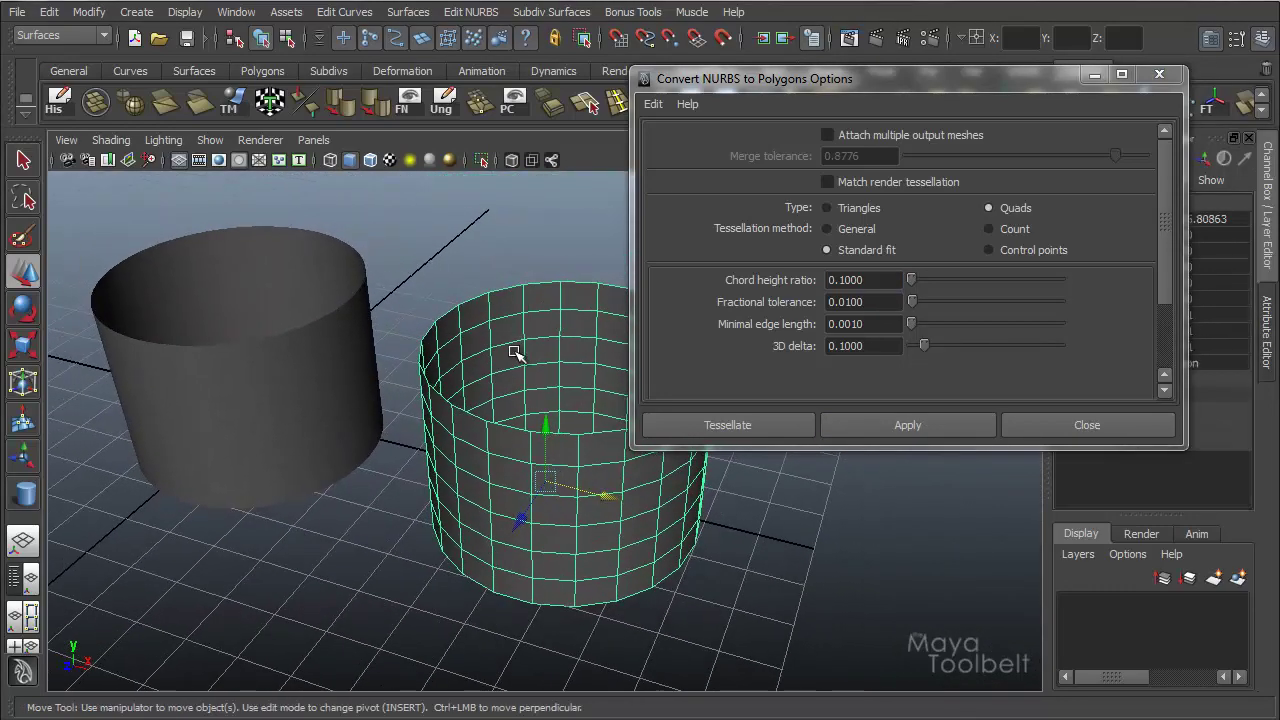
Delete the quad mesh and reselect the NURBS cylinder
key("Delete")
left_click(331, 349)
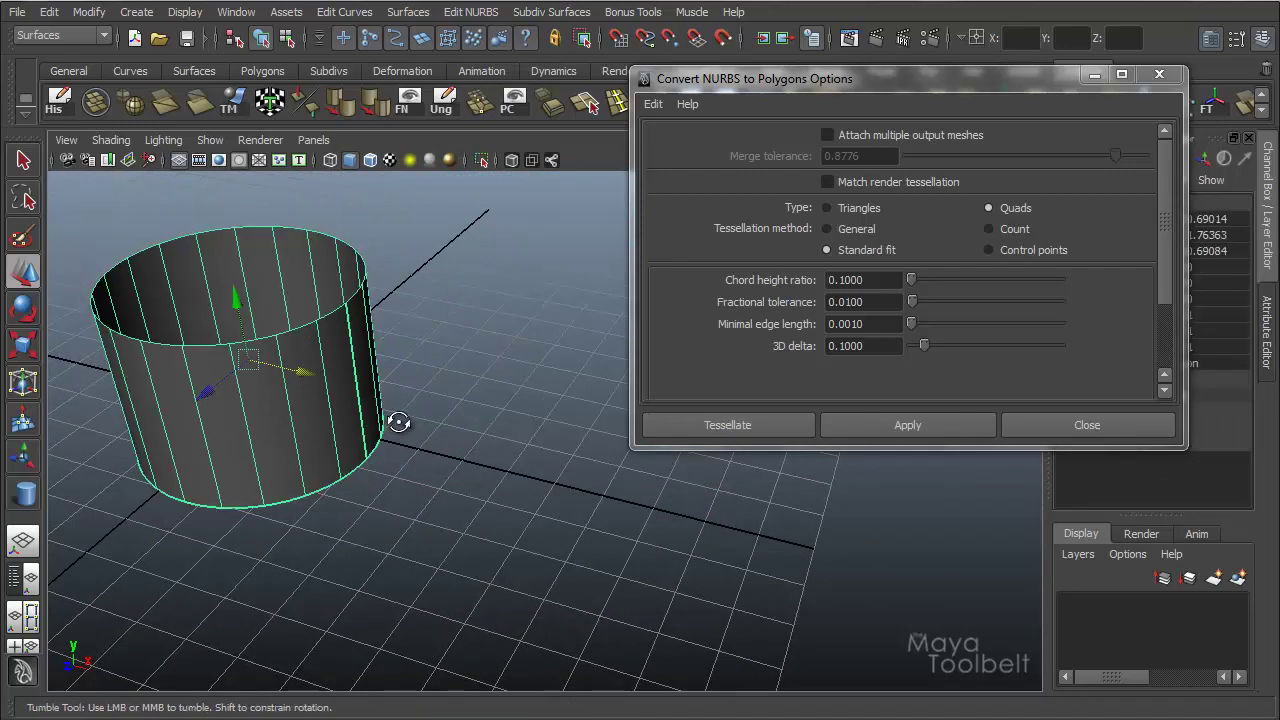
left_click_drag(394, 423, 403, 323, "alt")
middle_click_drag(502, 321, 560, 285, "alt")
left_click_drag(556, 288, 453, 294, "alt")
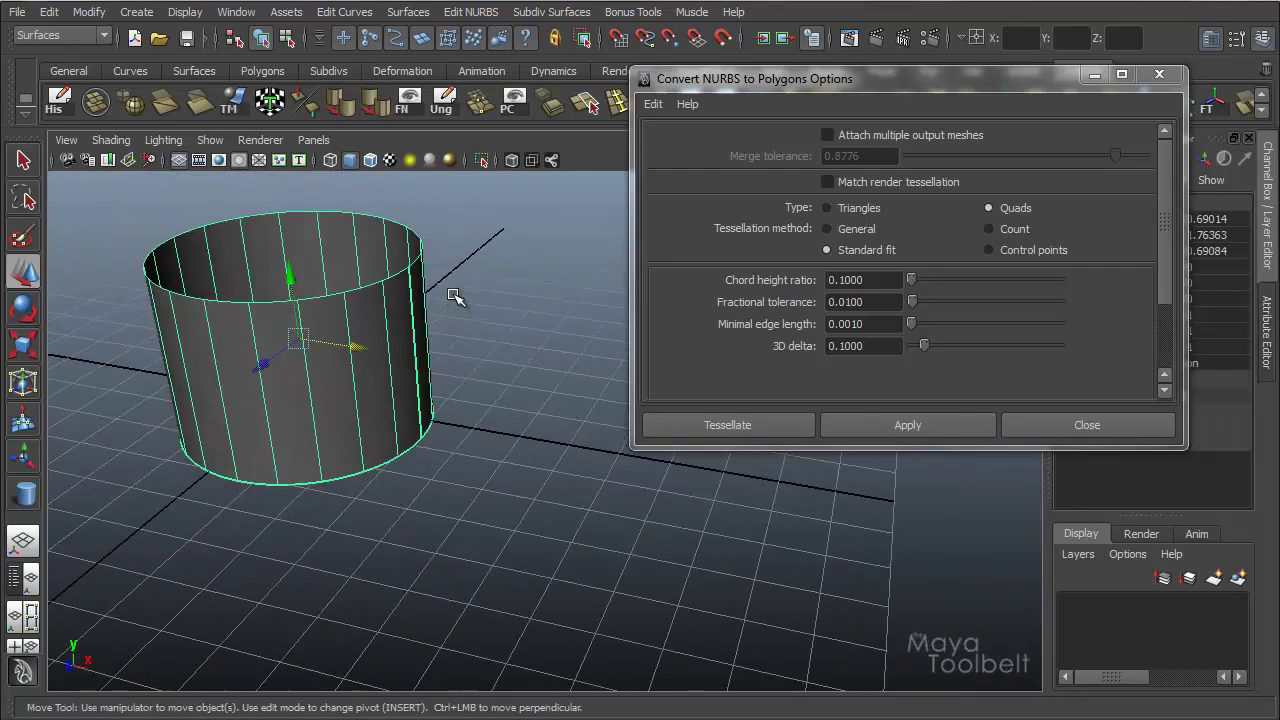
middle_click_drag(446, 304, 465, 350, "alt")
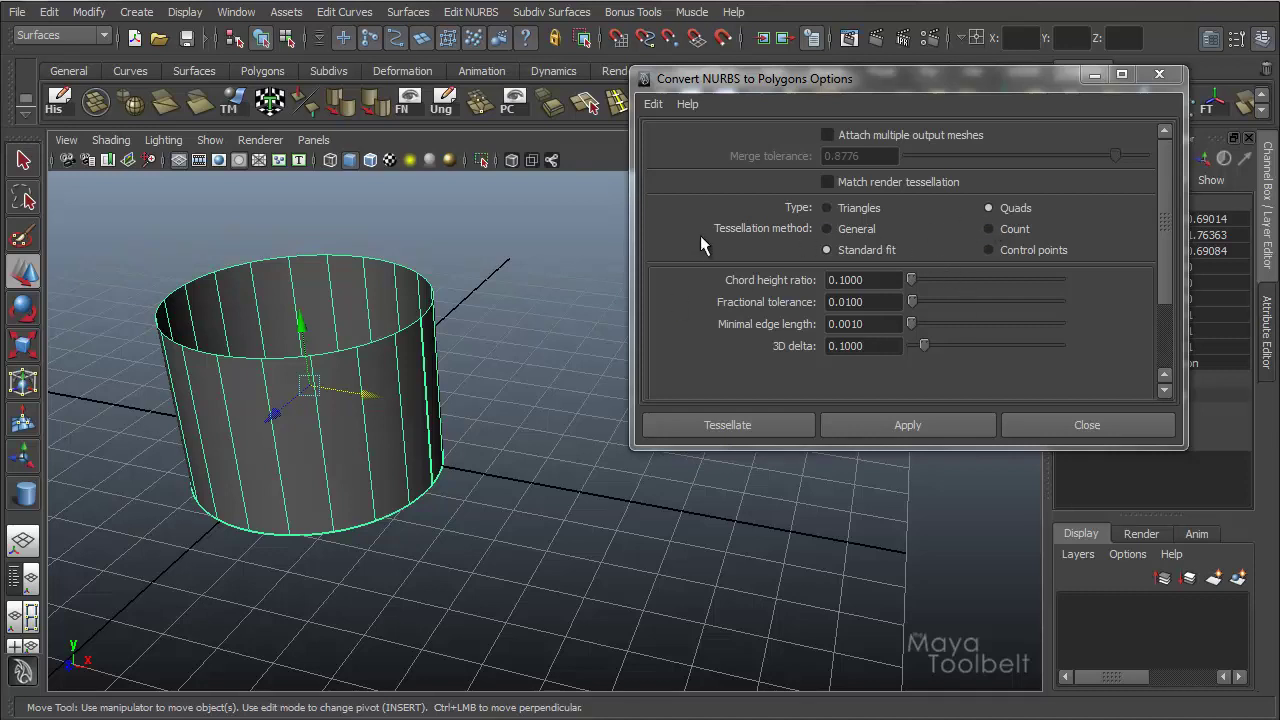
Switch the conversion's polygon type to Triangles and back to Quads
left_click(824, 207)
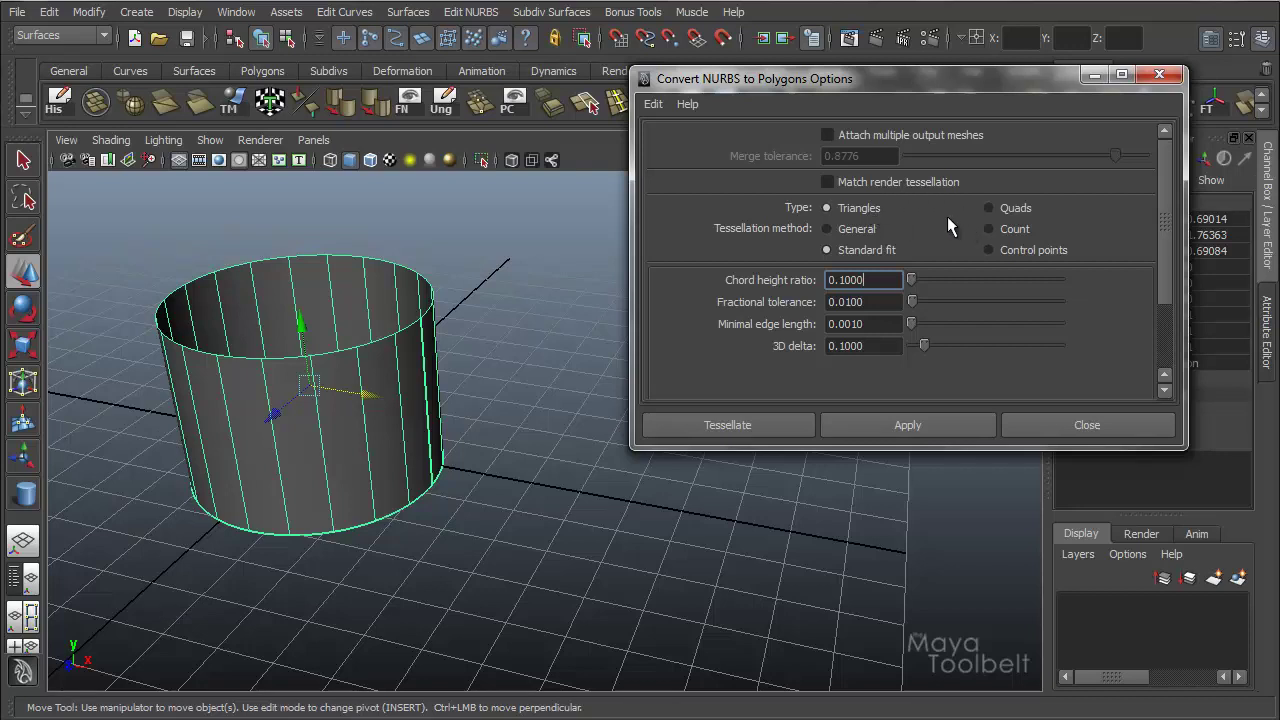
left_click(989, 208)
middle_click_drag(483, 346, 451, 374, "alt")
left_click_drag(451, 374, 443, 383, "alt")
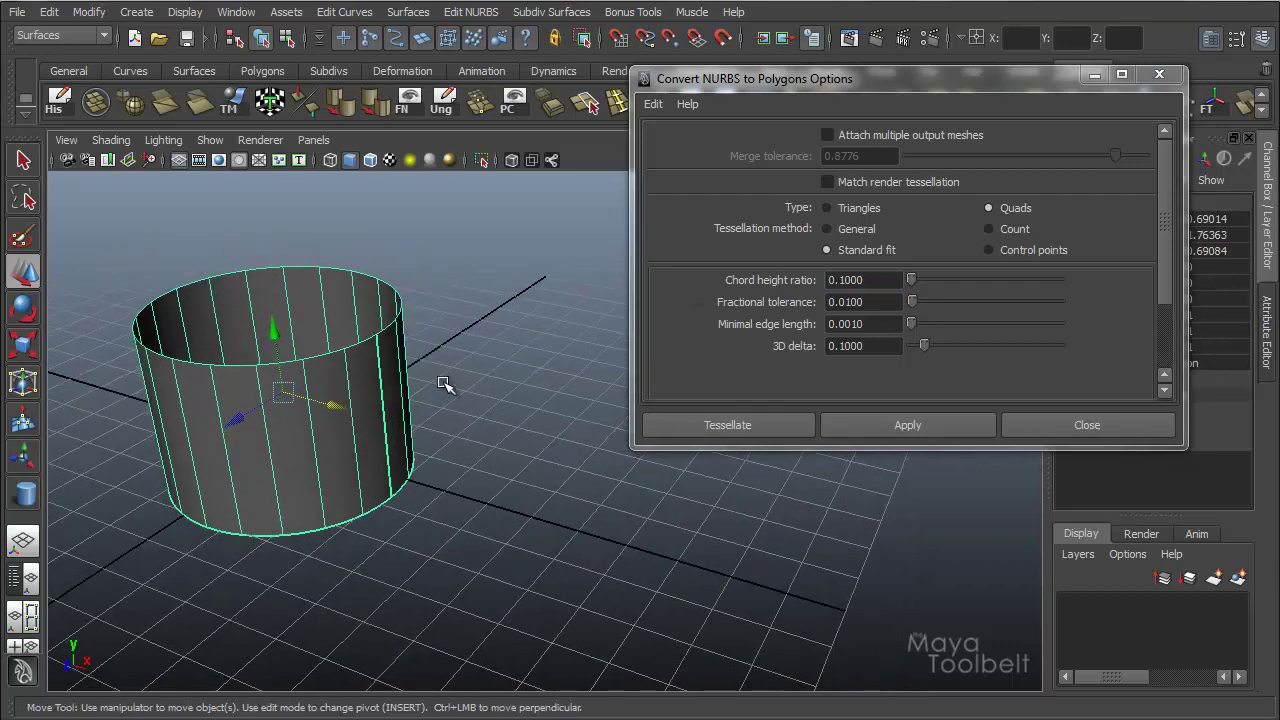
middle_click_drag(443, 383, 460, 372, "alt")
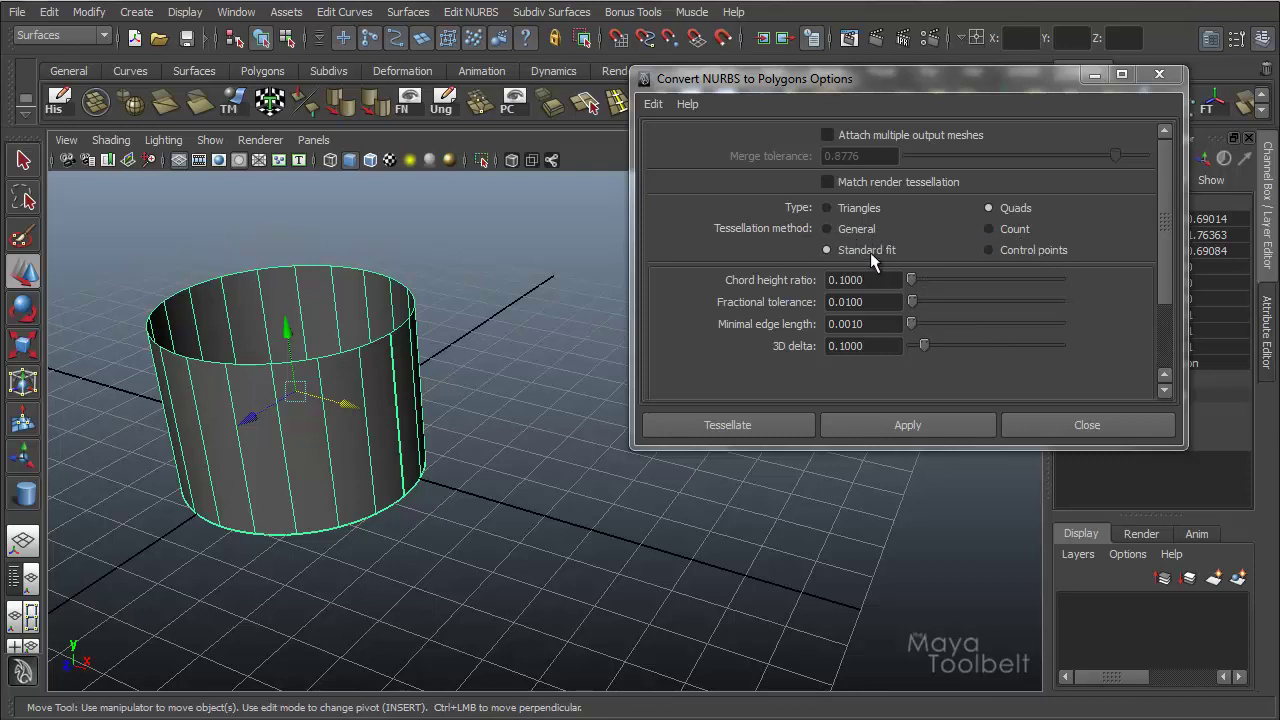
Reset the NURBS to Polygons options to their defaults and set the polygon type to Quads
left_click(660, 103)
left_click(672, 139)
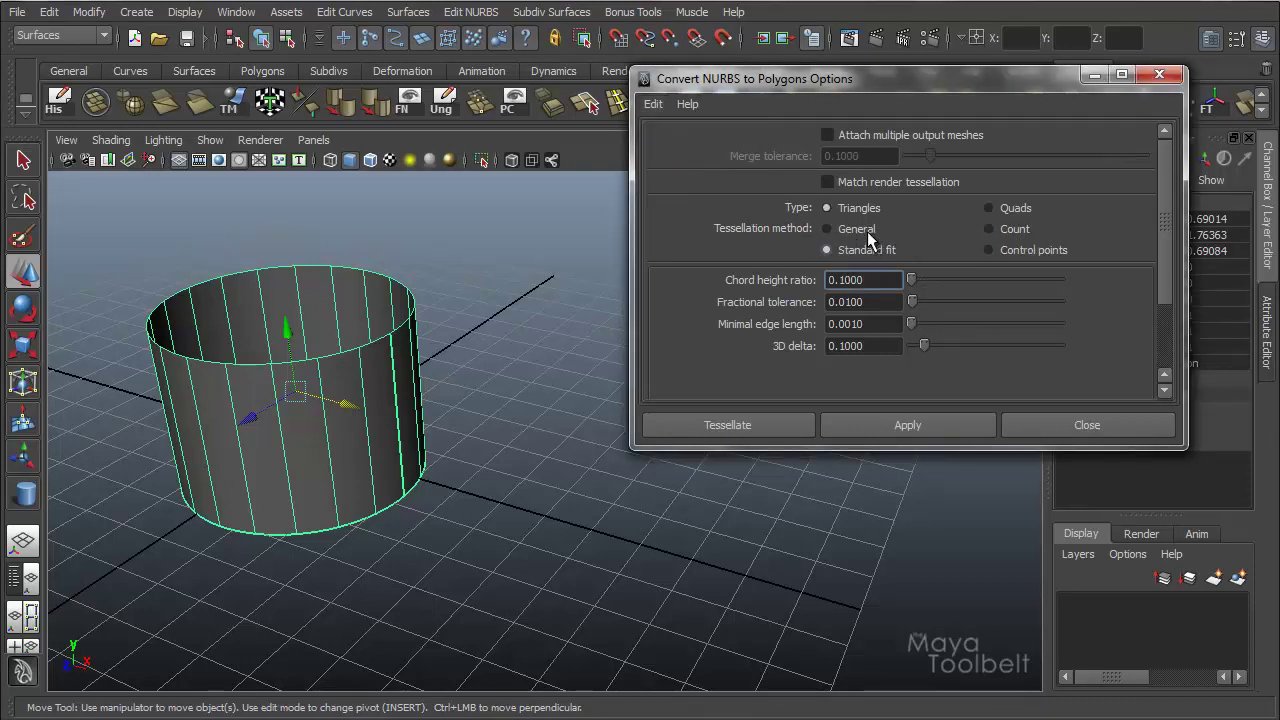
left_click(1024, 212)
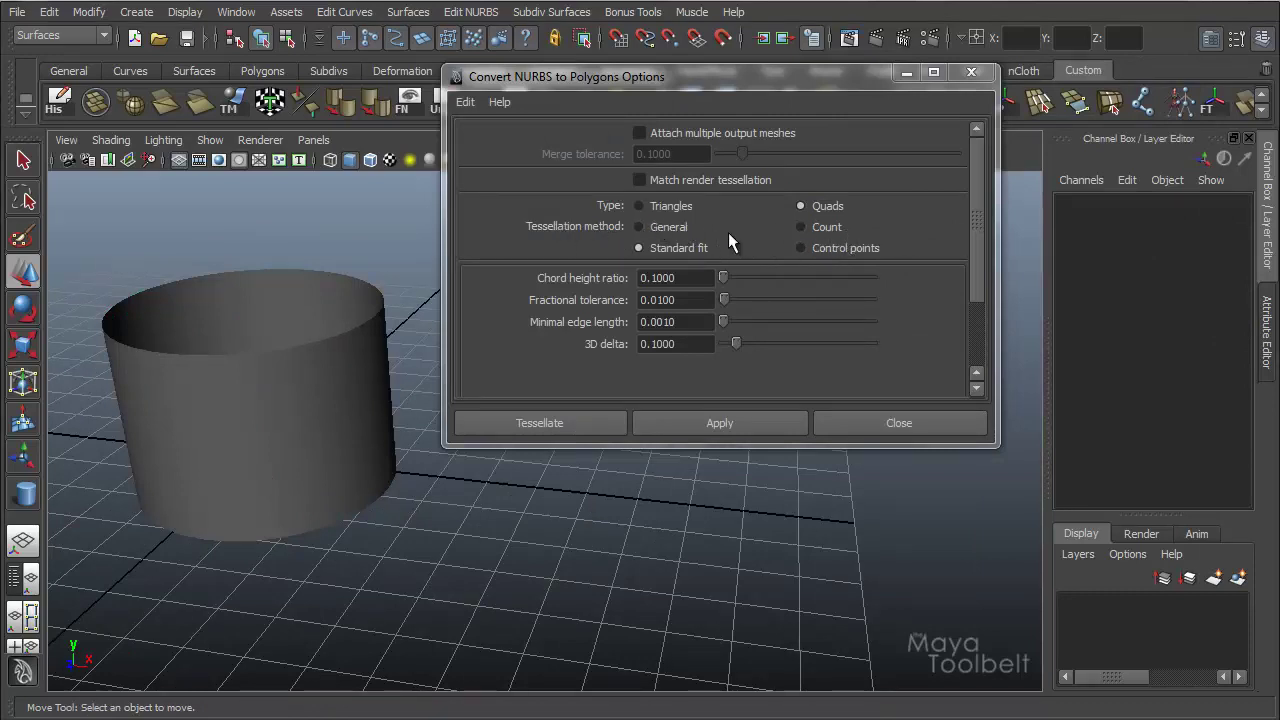
Review the settings of the General, Count, Standard fit and Control points tessellation methods, ending on Standard fit
left_click(664, 227)
scroll(688, 287, "down", 2)
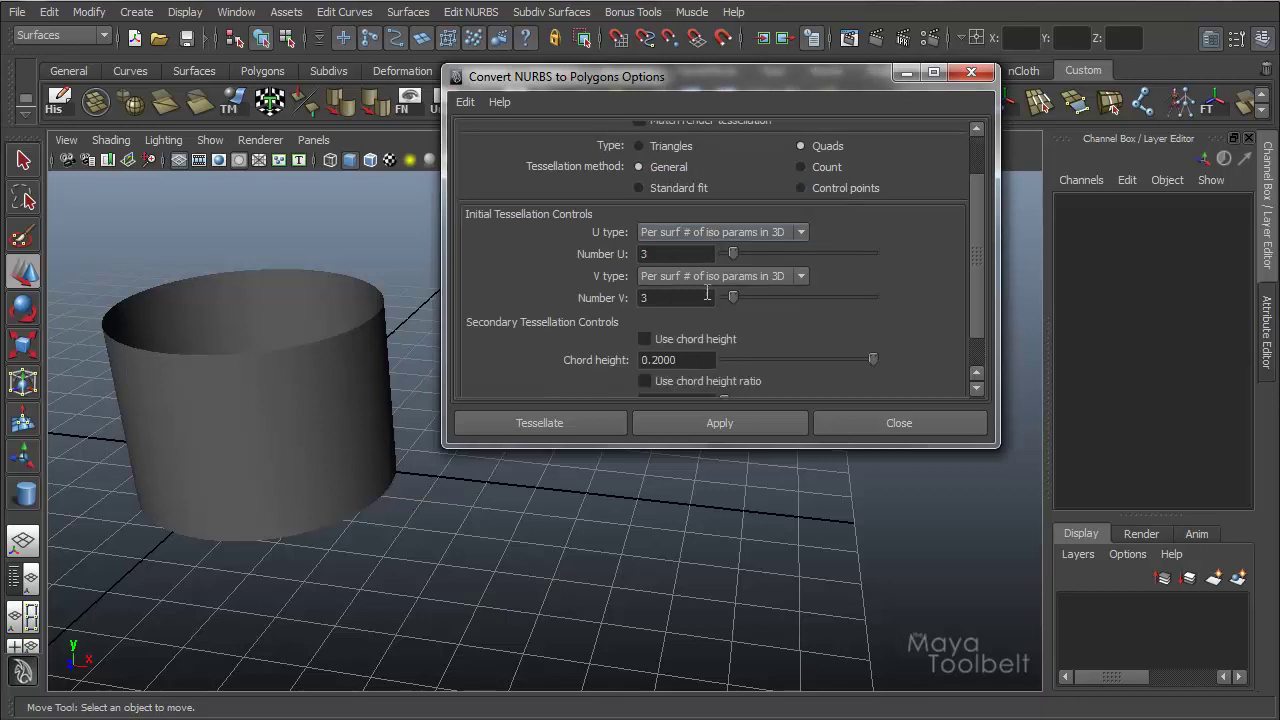
scroll(699, 295, "up", 2)
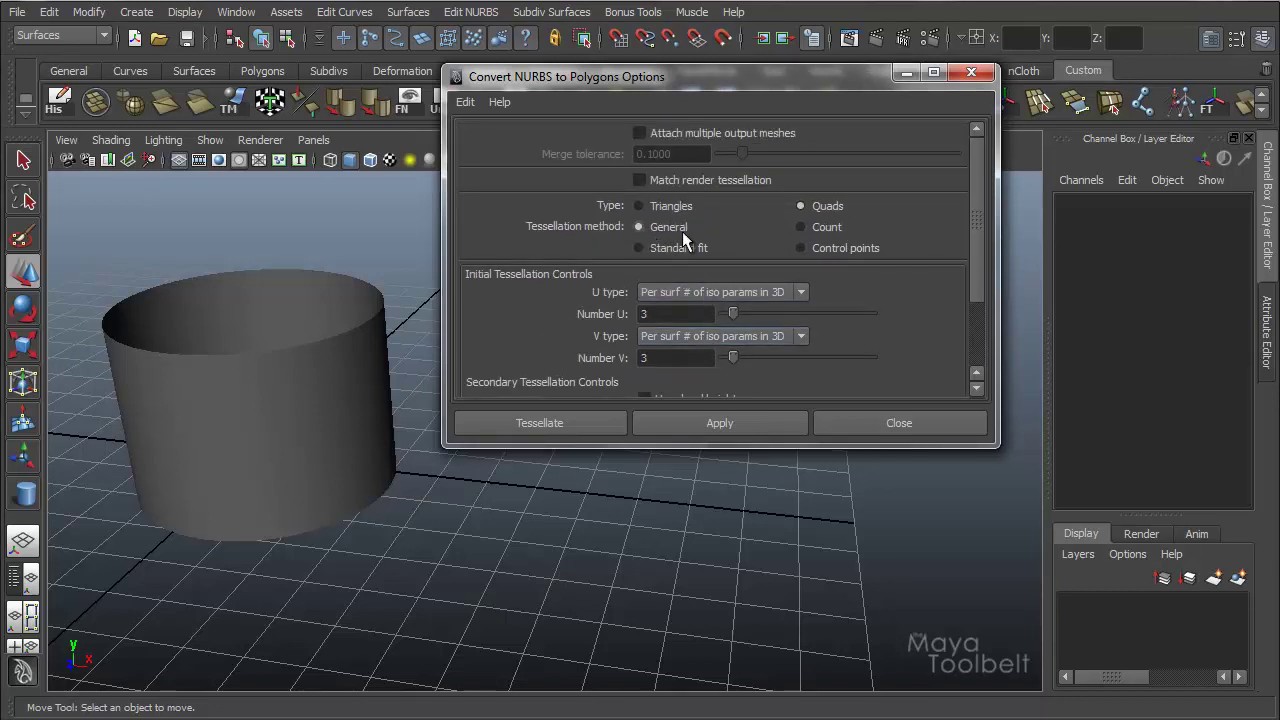
left_click(818, 232)
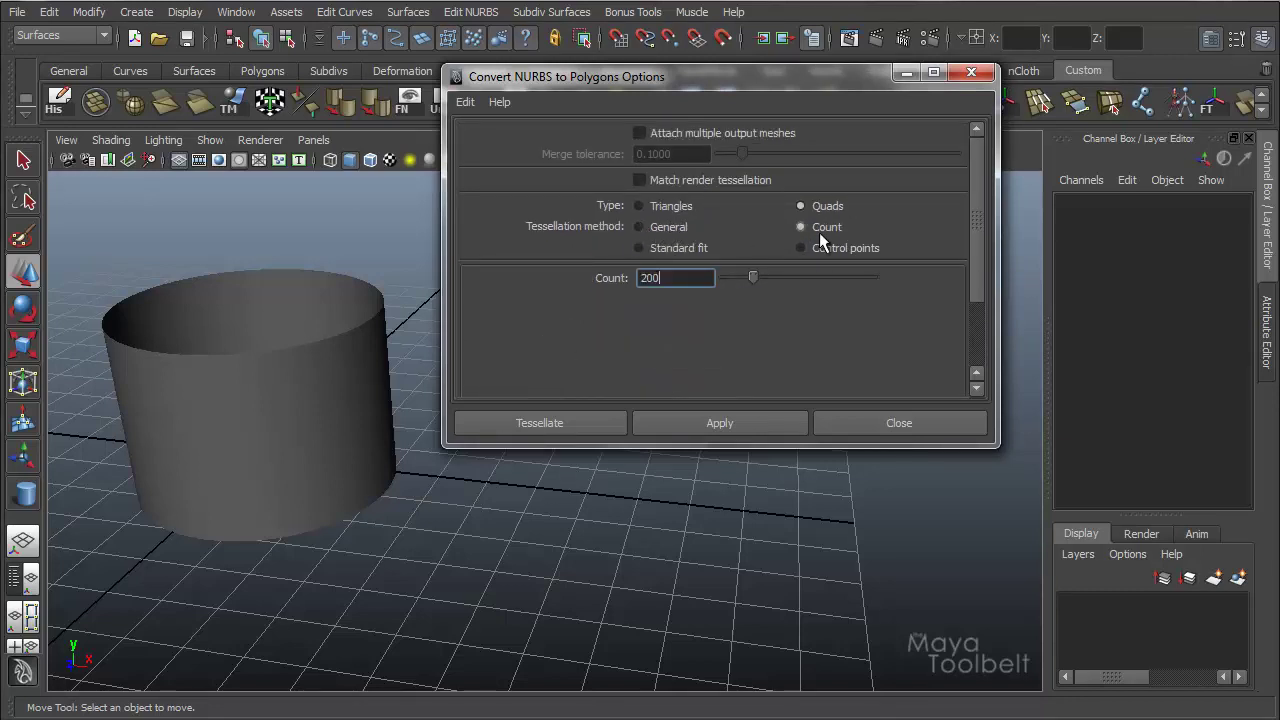
left_click(652, 251)
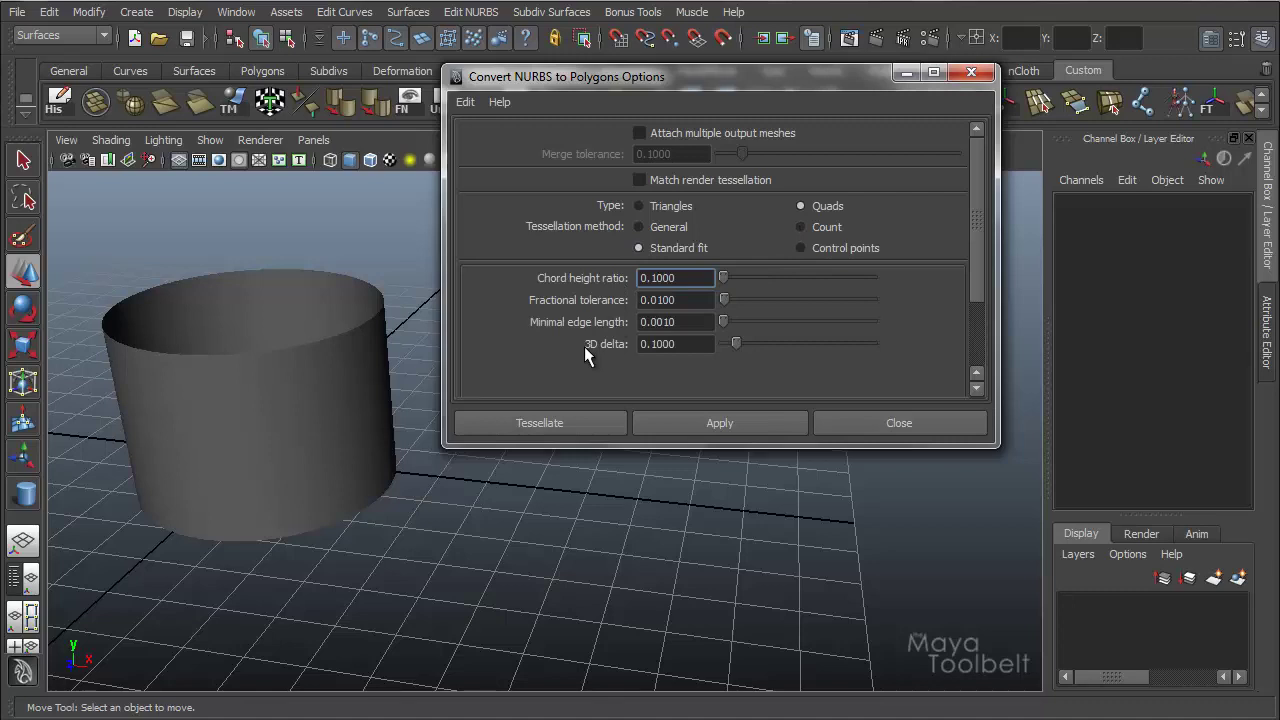
left_click(821, 244)
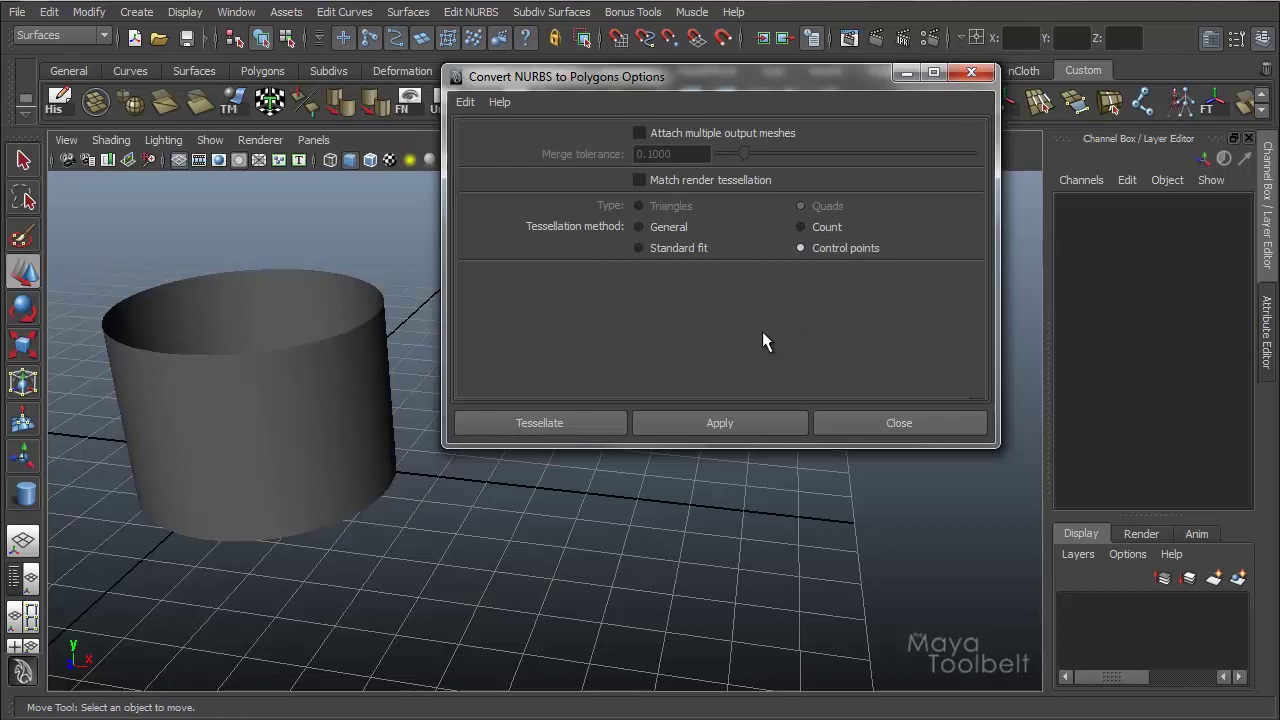
left_click(640, 246)
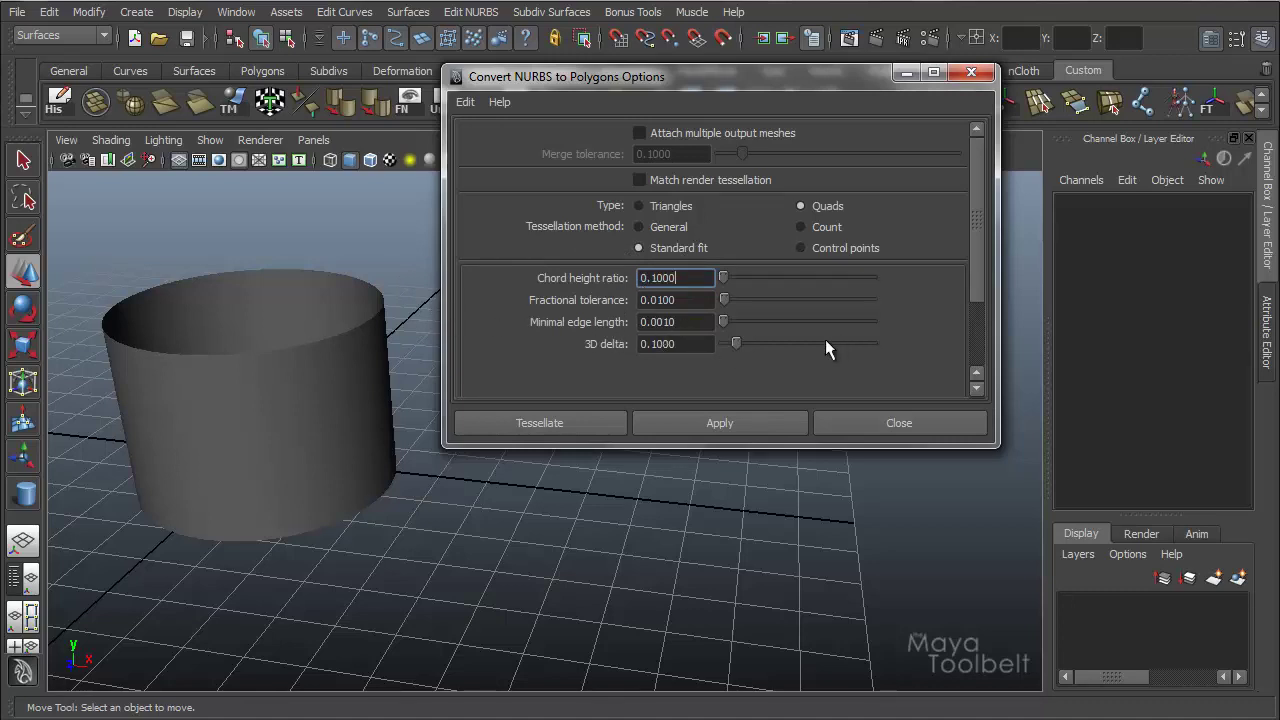
Convert the NURBS cylinder to Quads with Standard fit and move the mesh about 6.3 units along X
left_click(237, 360)
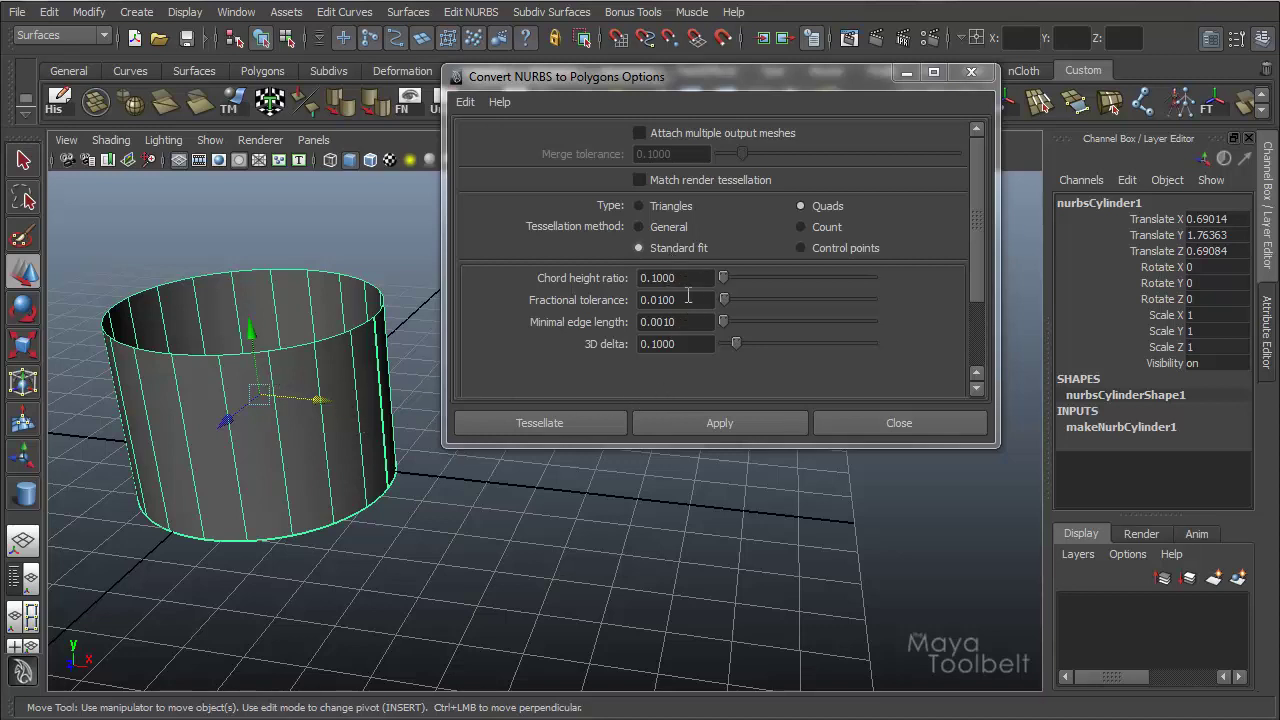
left_click(722, 425)
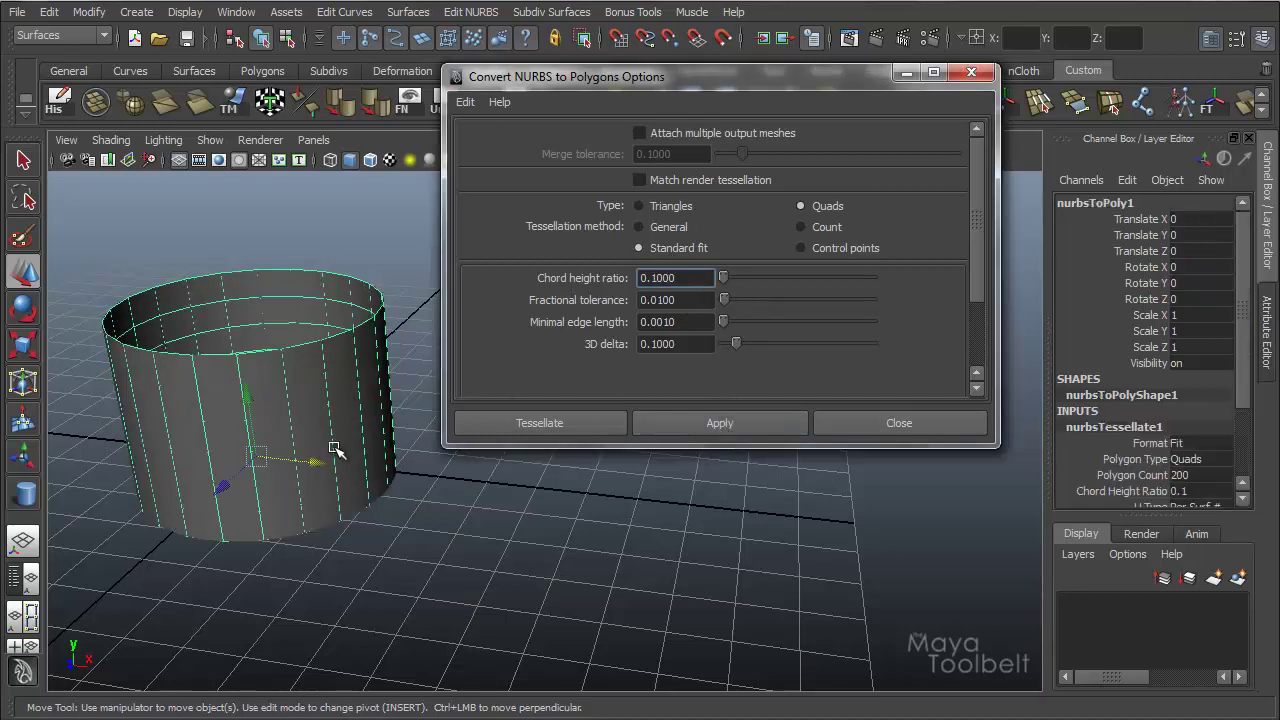
middle_click_drag(318, 462, 703, 527)
left_click_drag(703, 527, 494, 557, "alt")
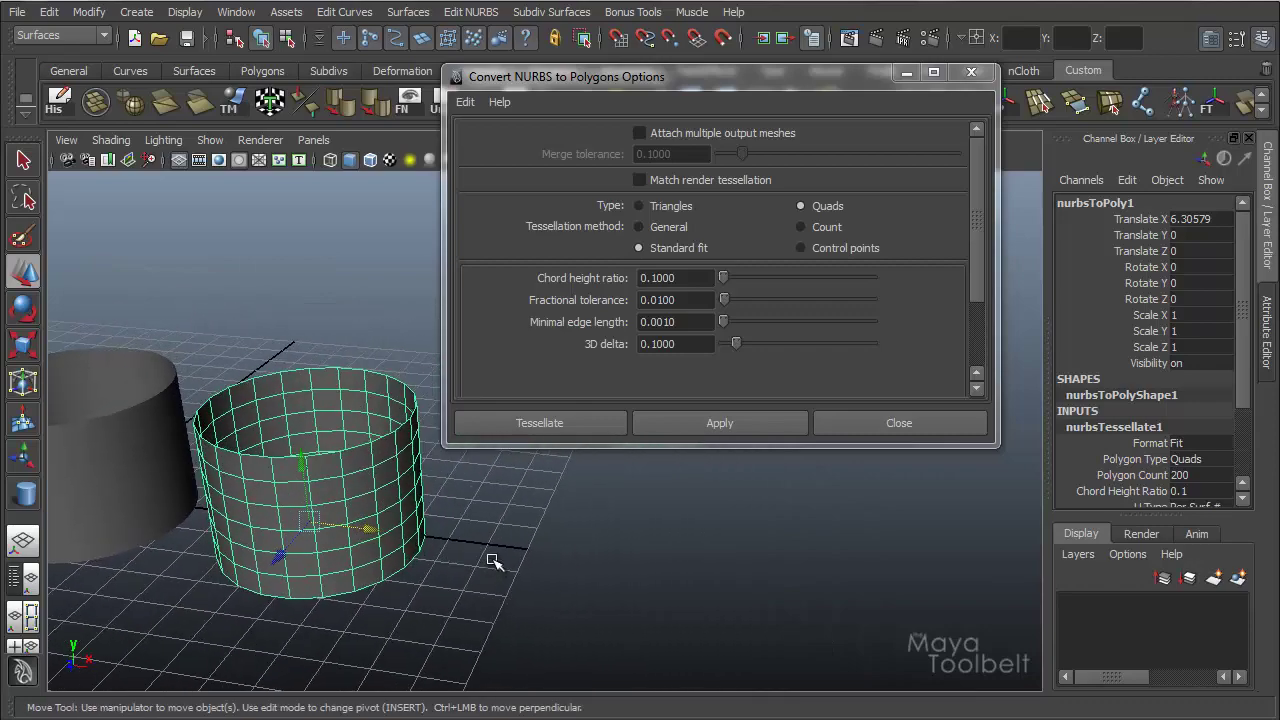
Move the options window clear of the model and examine the NURBS cylinder and the quad mesh side by side
left_click_drag(648, 84, 891, 192)
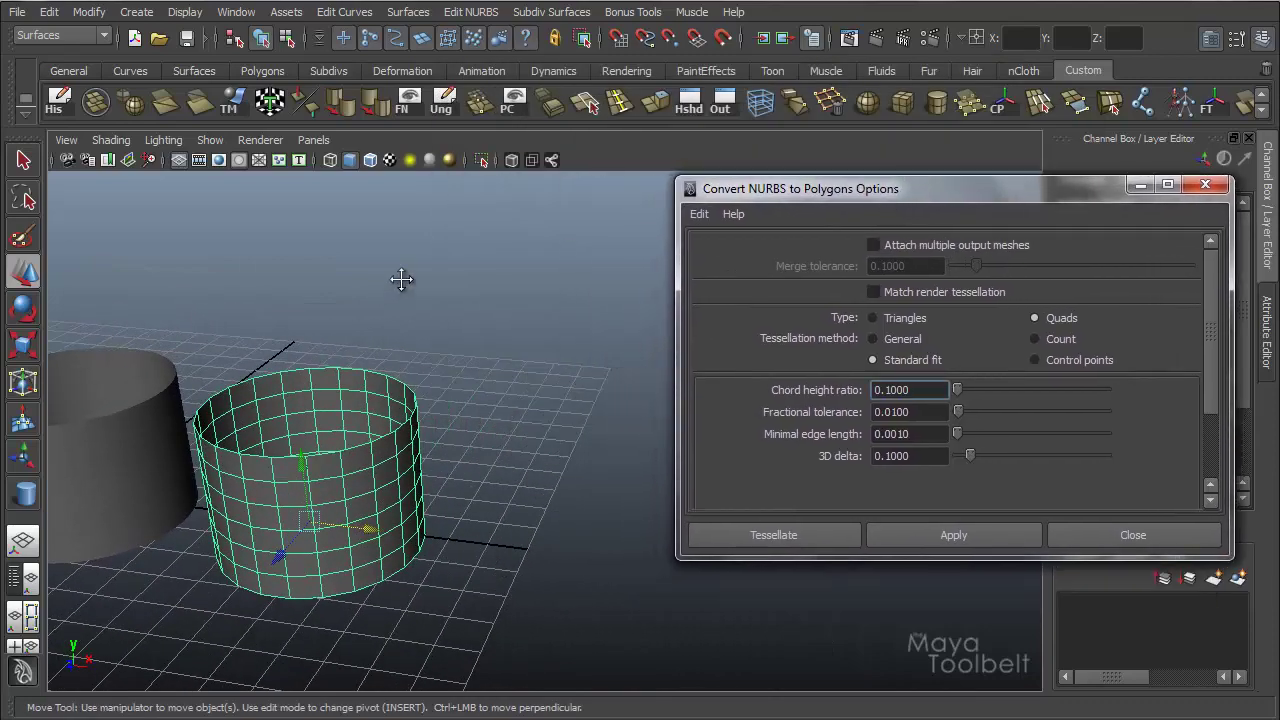
left_click_drag(402, 280, 425, 391, "alt")
right_click_drag(425, 391, 503, 394, "alt")
mouse_move(503, 394)
left_mouse_down("alt")
mouse_move(514, 369)
mouse_move(526, 389)
left_mouse_up("alt")
right_click_drag(526, 389, 462, 424, "alt")
left_click_drag(462, 424, 414, 451, "alt")
left_click_drag(429, 509, 600, 340)
left_click_drag(615, 397, 440, 392, "alt")
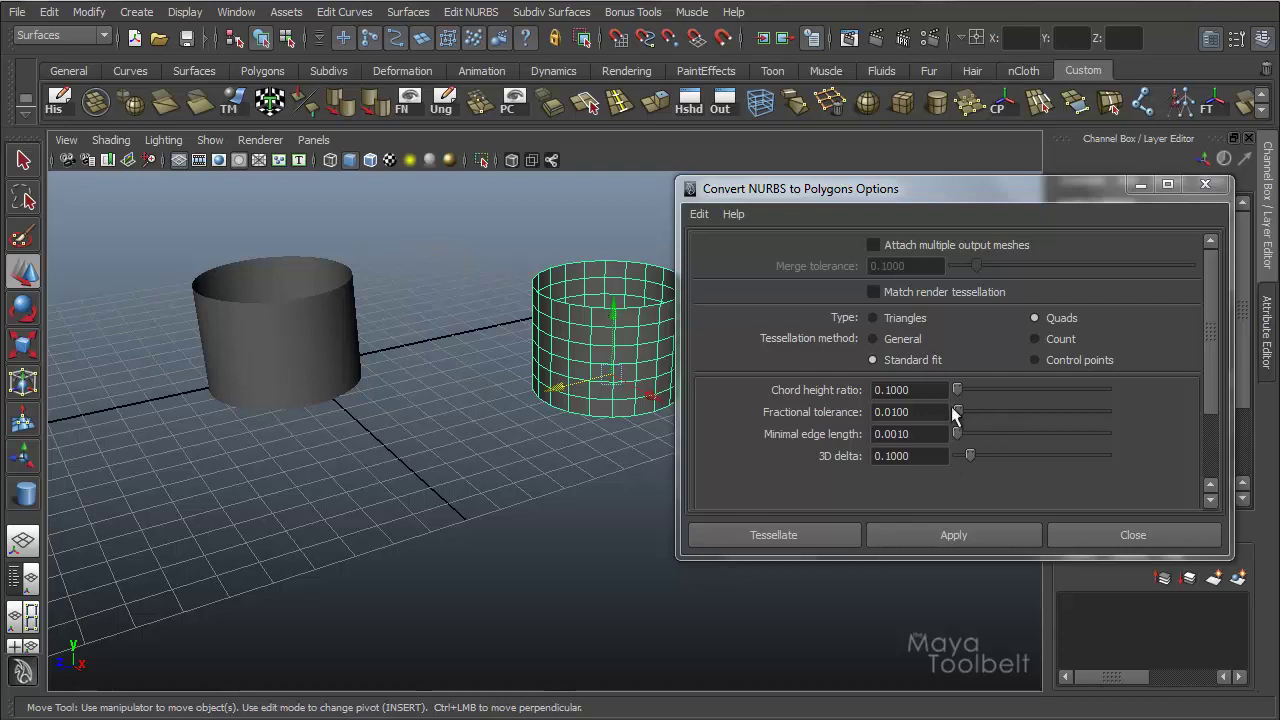
left_click(314, 329)
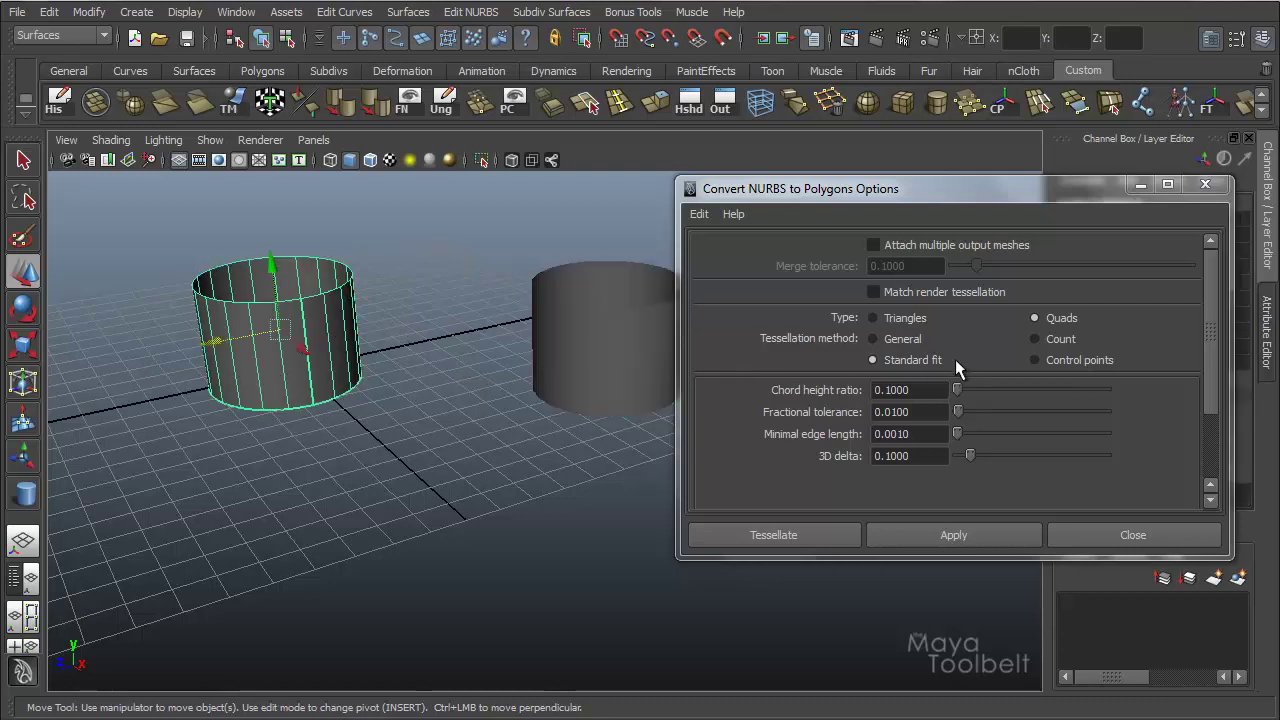
left_click(600, 371)
left_click_drag(600, 371, 635, 290, "alt")
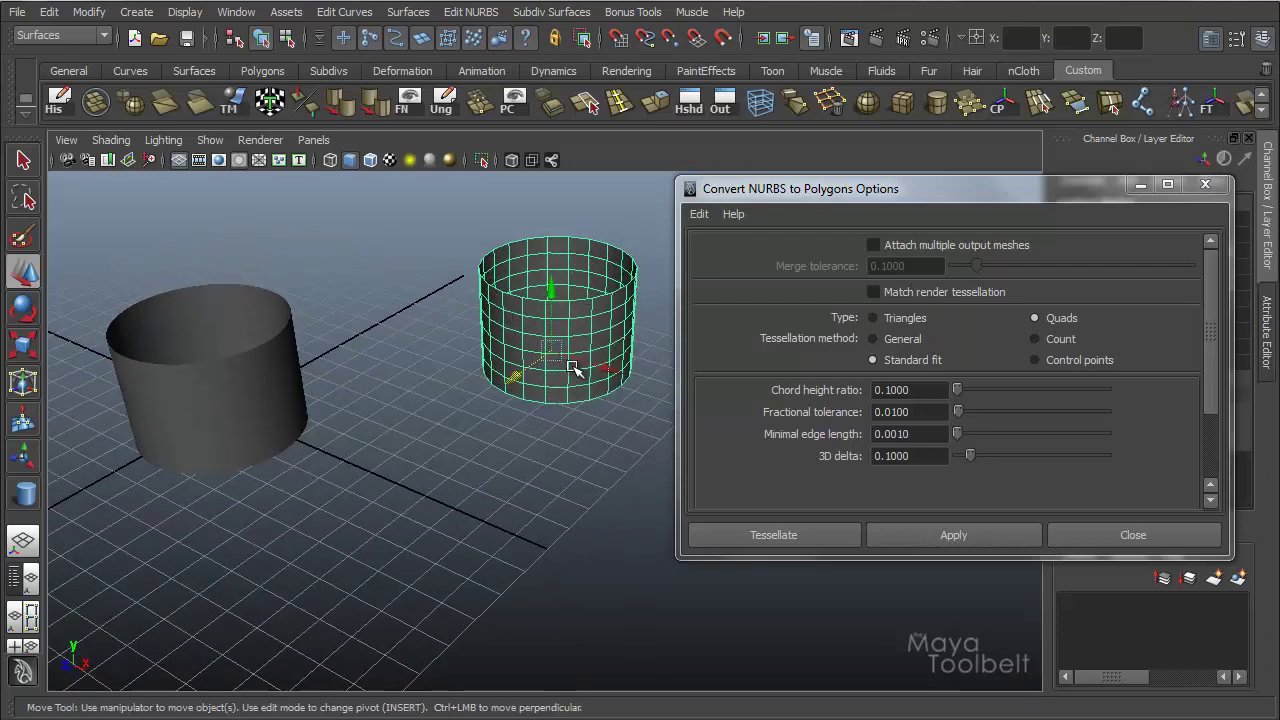
For the NURBS cylinder, set Chord height ratio to 0.9610, Fractional tolerance to 0.5977, Minimal edge length to 0.5571 and 3D delta to 0.5881
left_click(300, 364)
left_click_drag(412, 370, 378, 363, "alt")
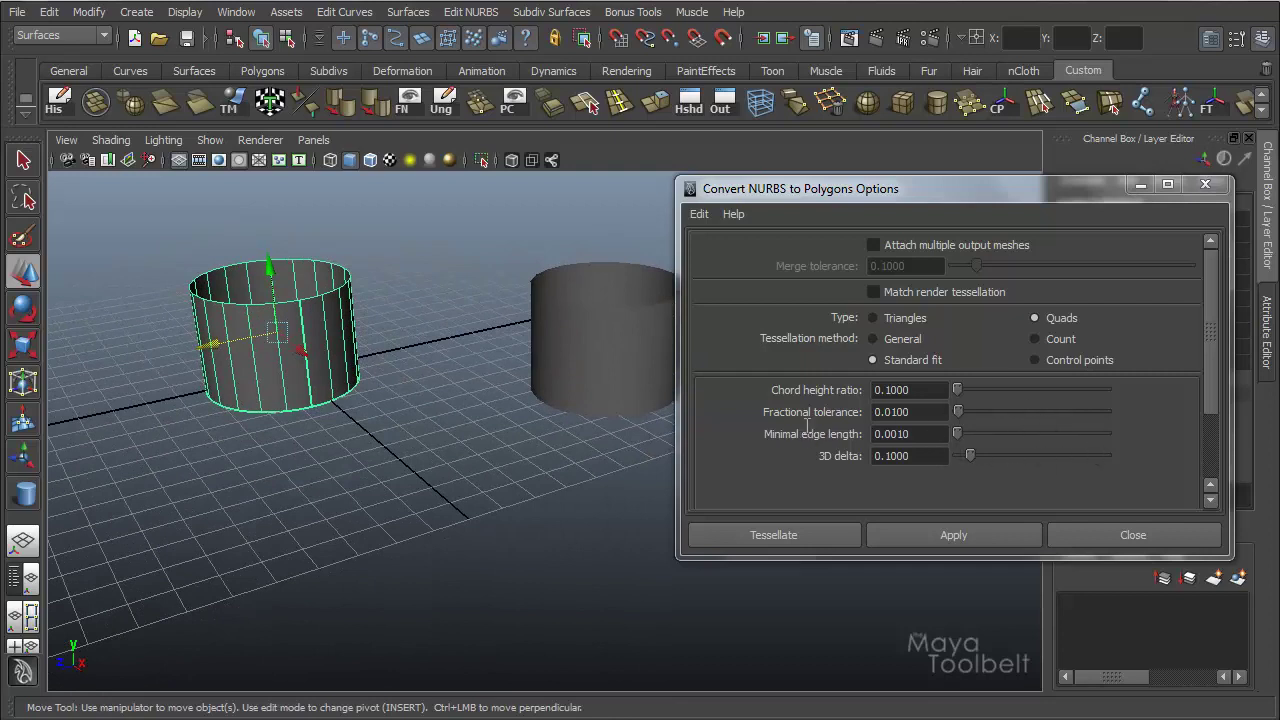
left_click_drag(967, 455, 1044, 456)
left_click_drag(958, 411, 1046, 411)
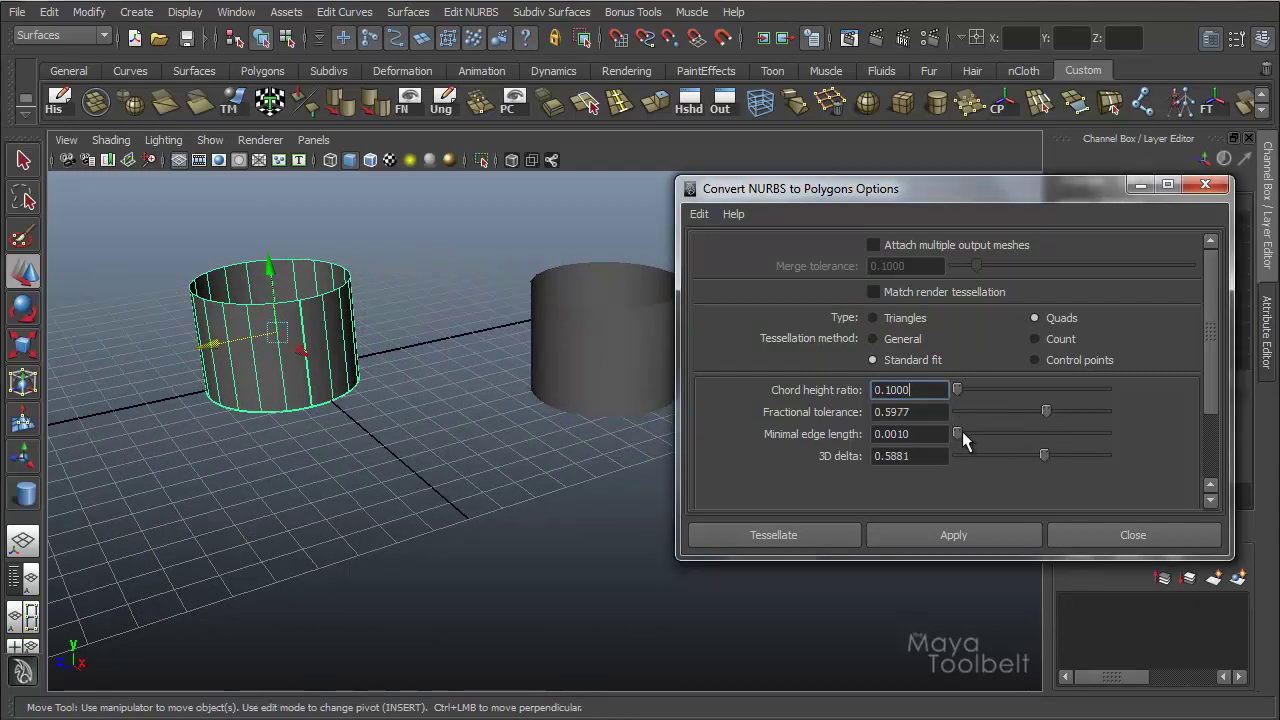
left_click_drag(958, 433, 1039, 433)
left_click_drag(958, 389, 1057, 390)
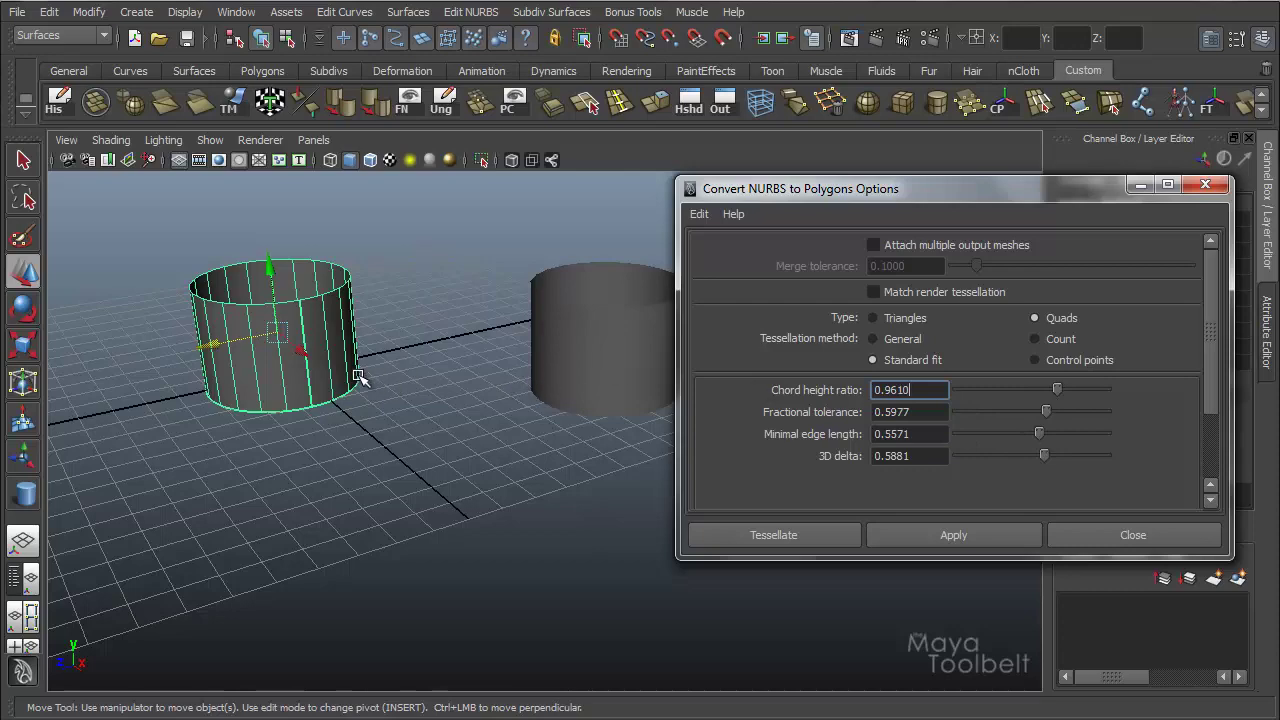
Convert the NURBS cylinder with these Standard fit tolerances and move the resulting mesh about 6.9 units along X
left_click_drag(363, 373, 340, 375, "alt")
left_click(926, 542)
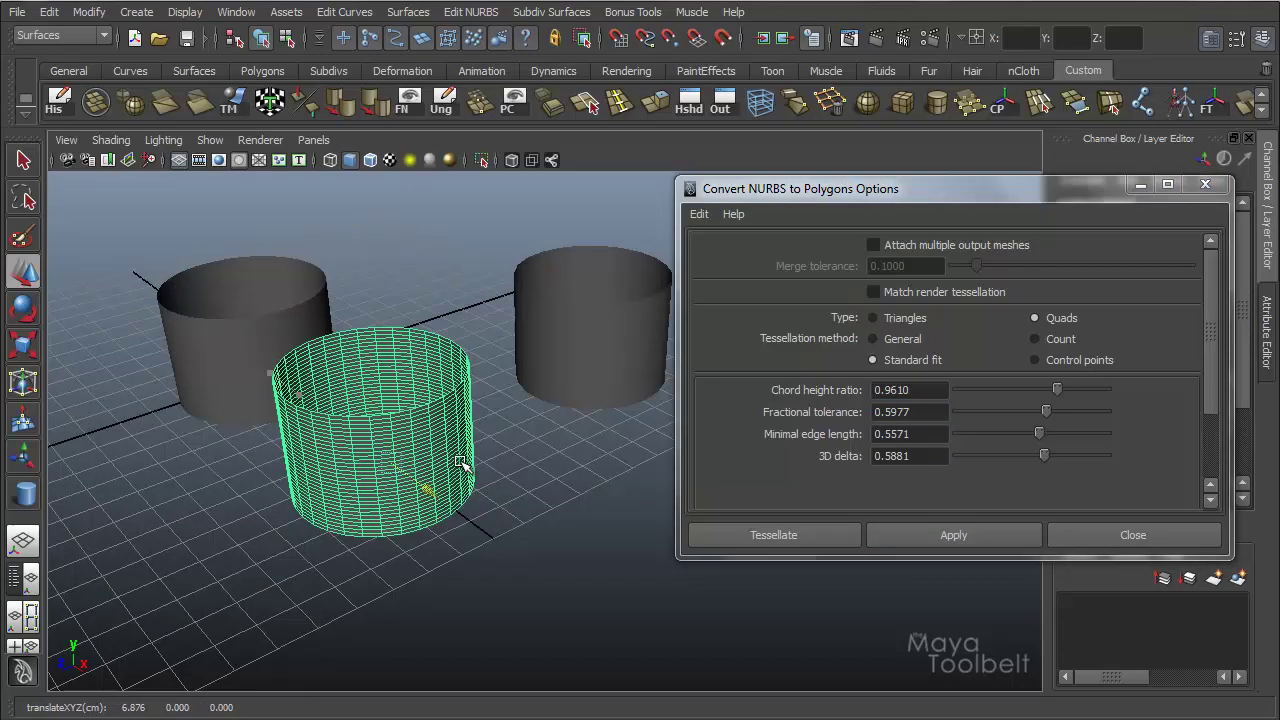
left_click_drag(460, 462, 461, 463)
Compare the polygon density of the two Standard fit meshes beside the NURBS cylinder
left_click_drag(538, 449, 560, 398, "alt")
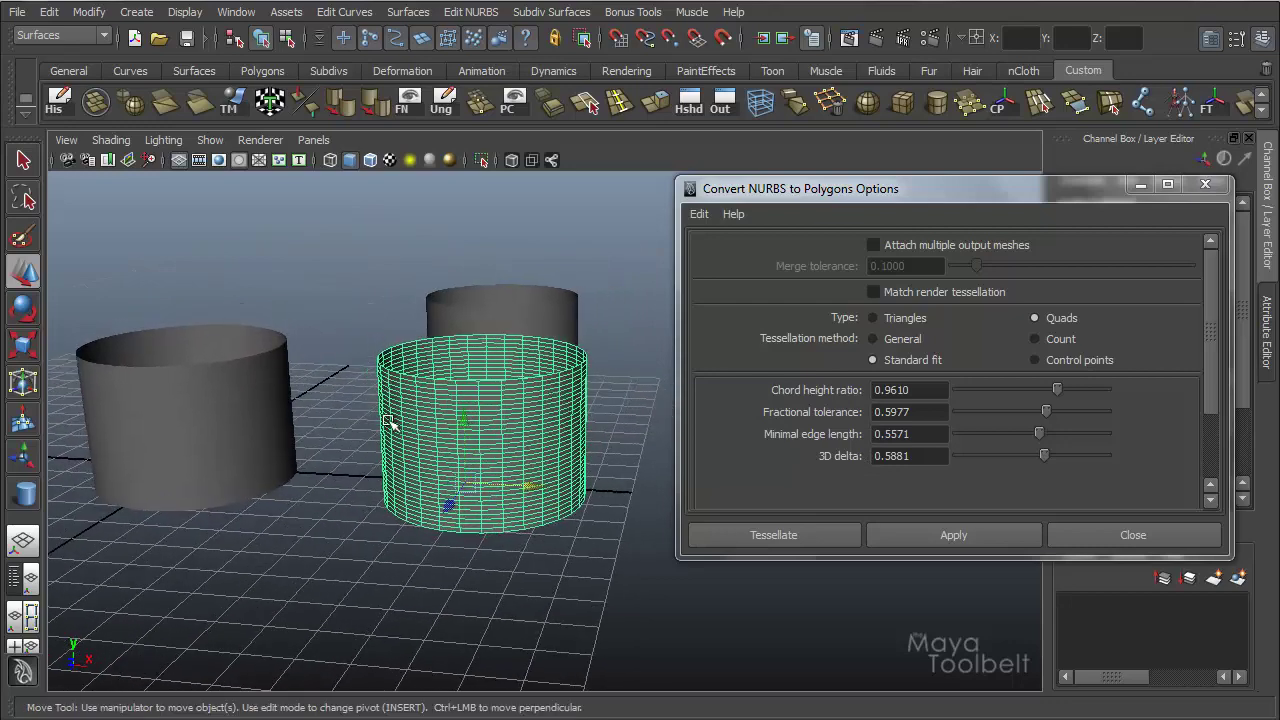
mouse_move(529, 463)
left_mouse_down("alt")
mouse_move(557, 434)
mouse_move(520, 444)
left_mouse_up("alt")
left_click(564, 371)
left_click(505, 441)
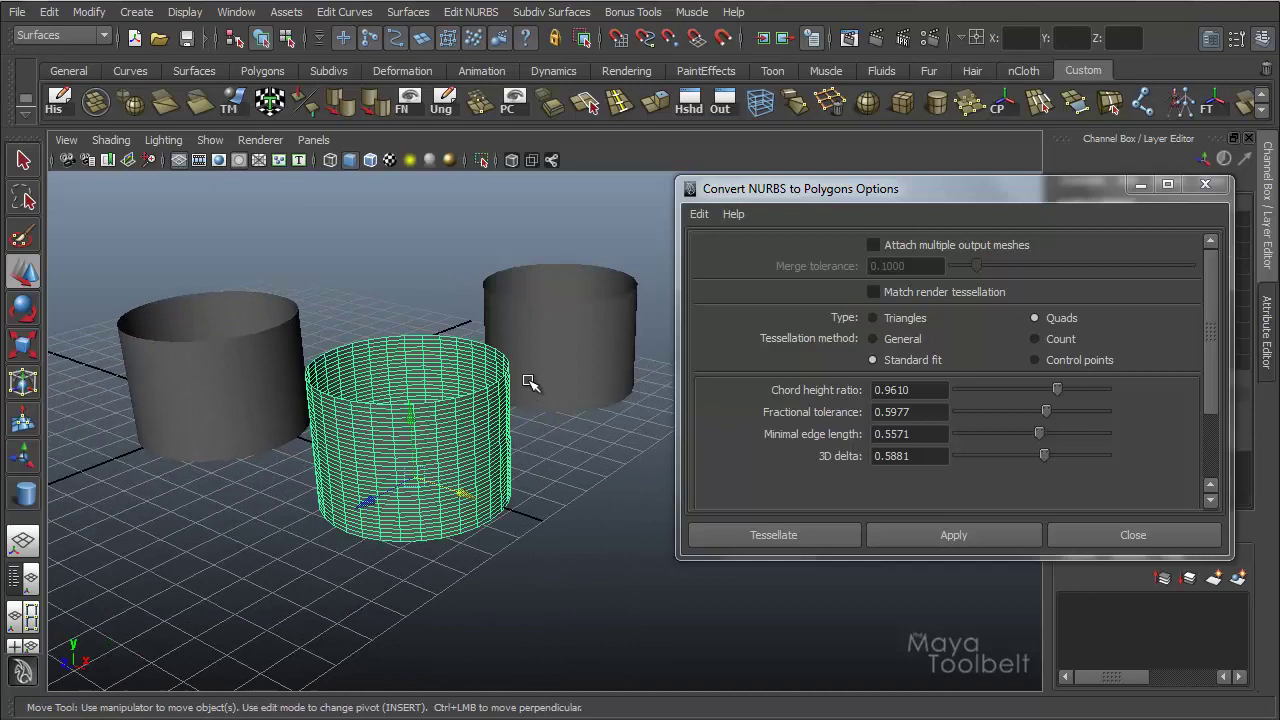
left_click(566, 364)
left_click_drag(560, 398, 642, 422, "alt")
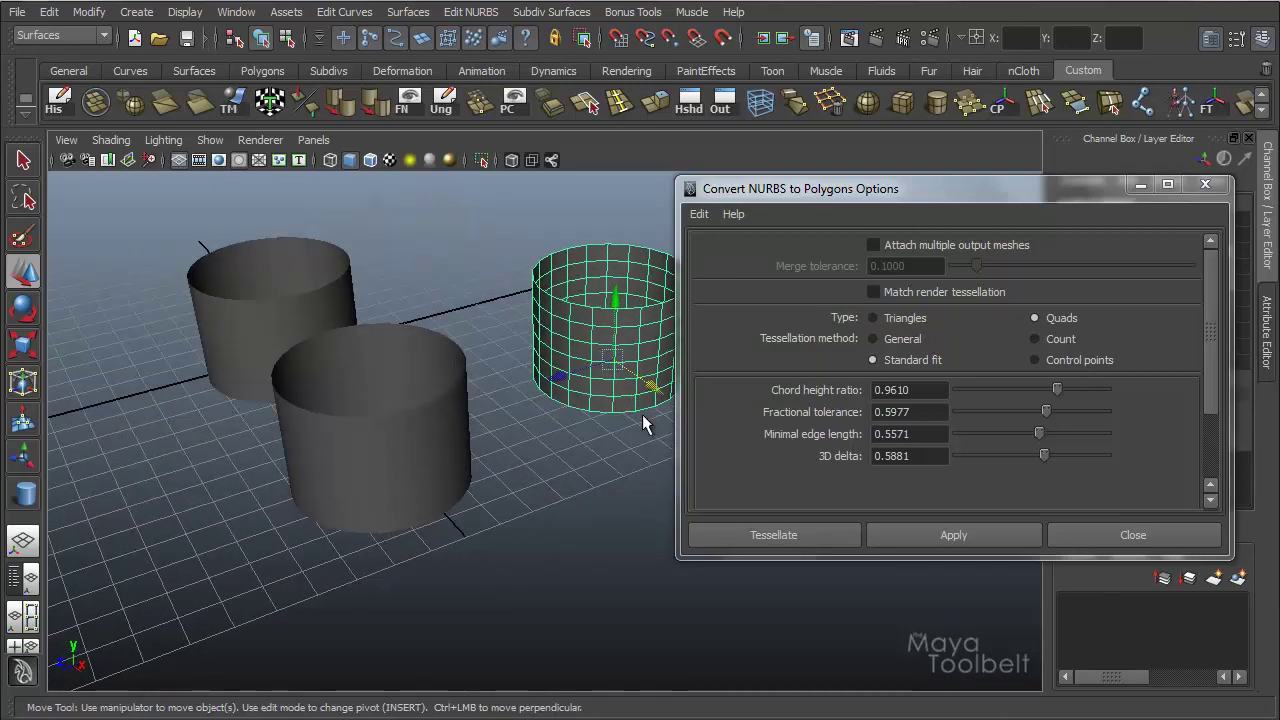
left_click(448, 418)
left_click_drag(466, 430, 516, 404, "alt")
left_click(545, 364)
left_click(452, 450)
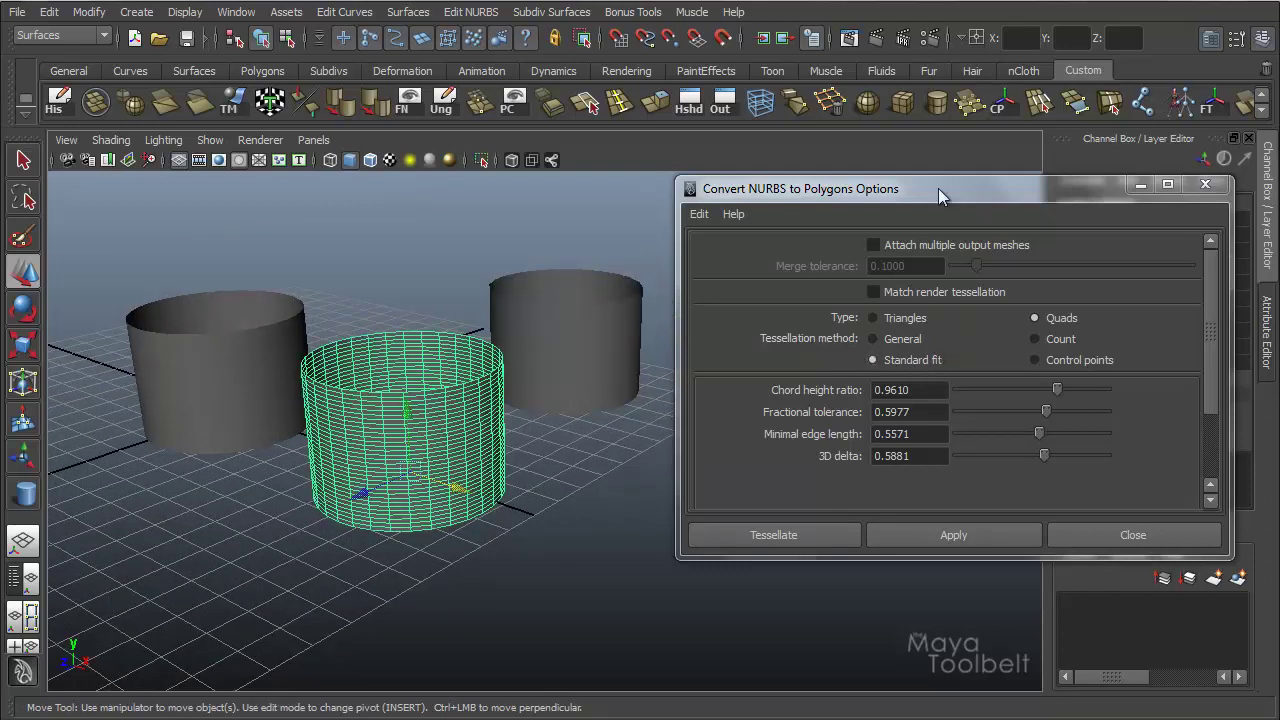
left_click(405, 12)
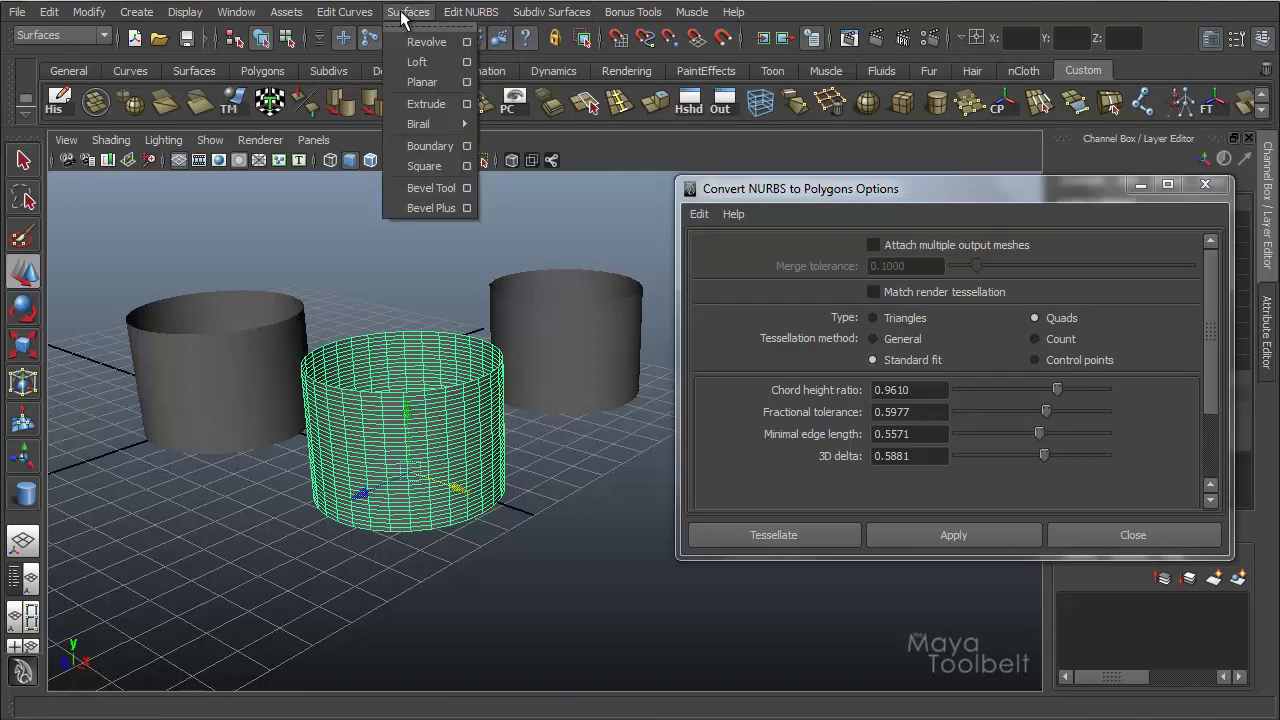
left_click(861, 193)
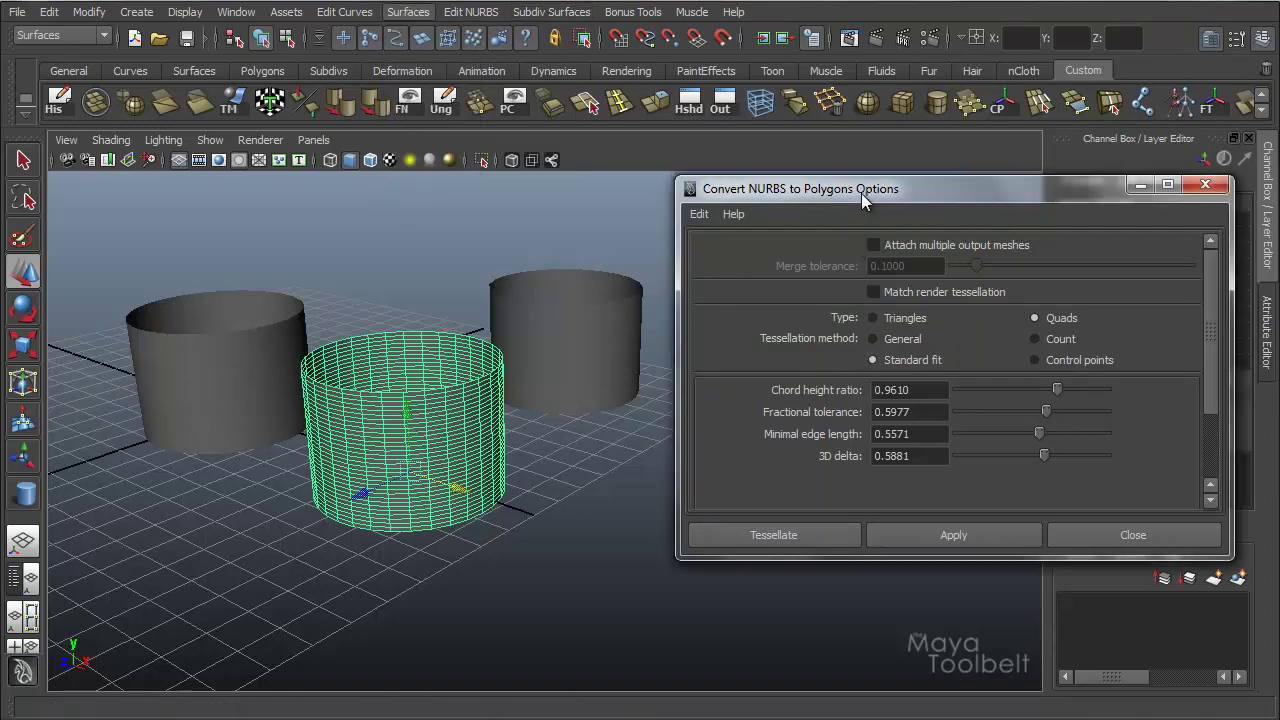
left_click_drag(539, 345, 542, 375, "alt")
scroll(542, 375, "up", 2)
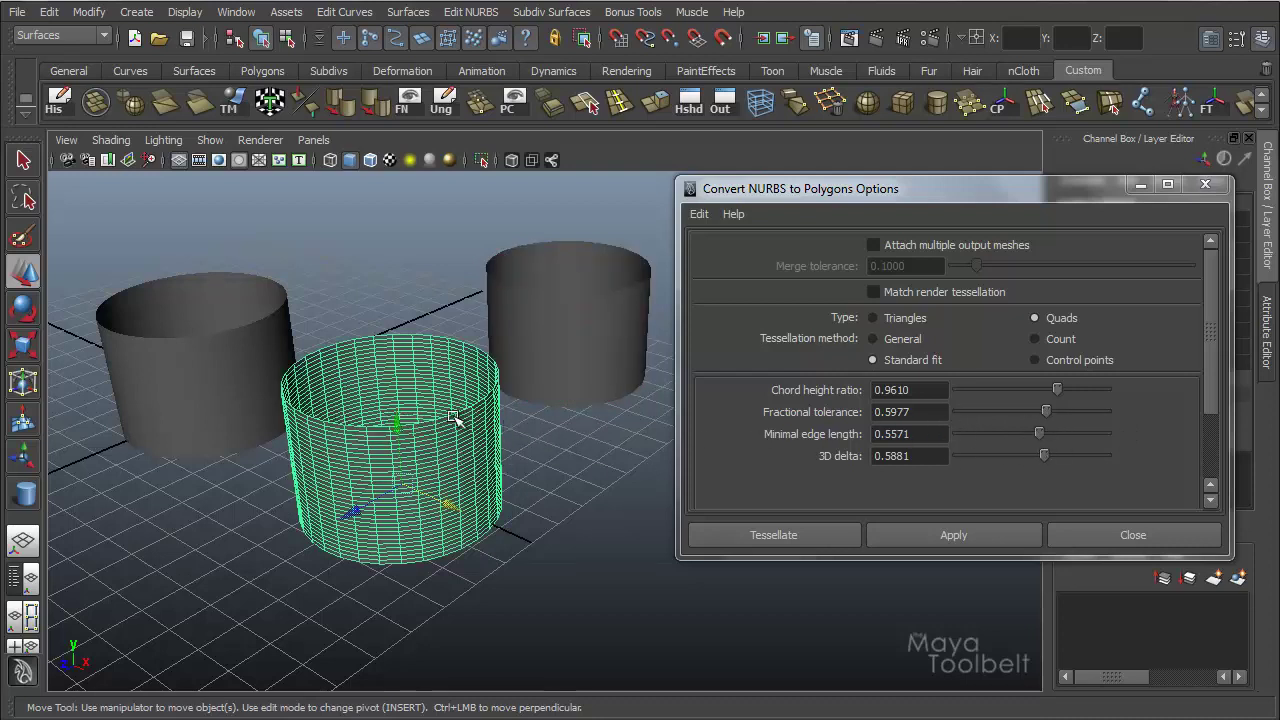
left_click_drag(452, 415, 495, 433, "alt")
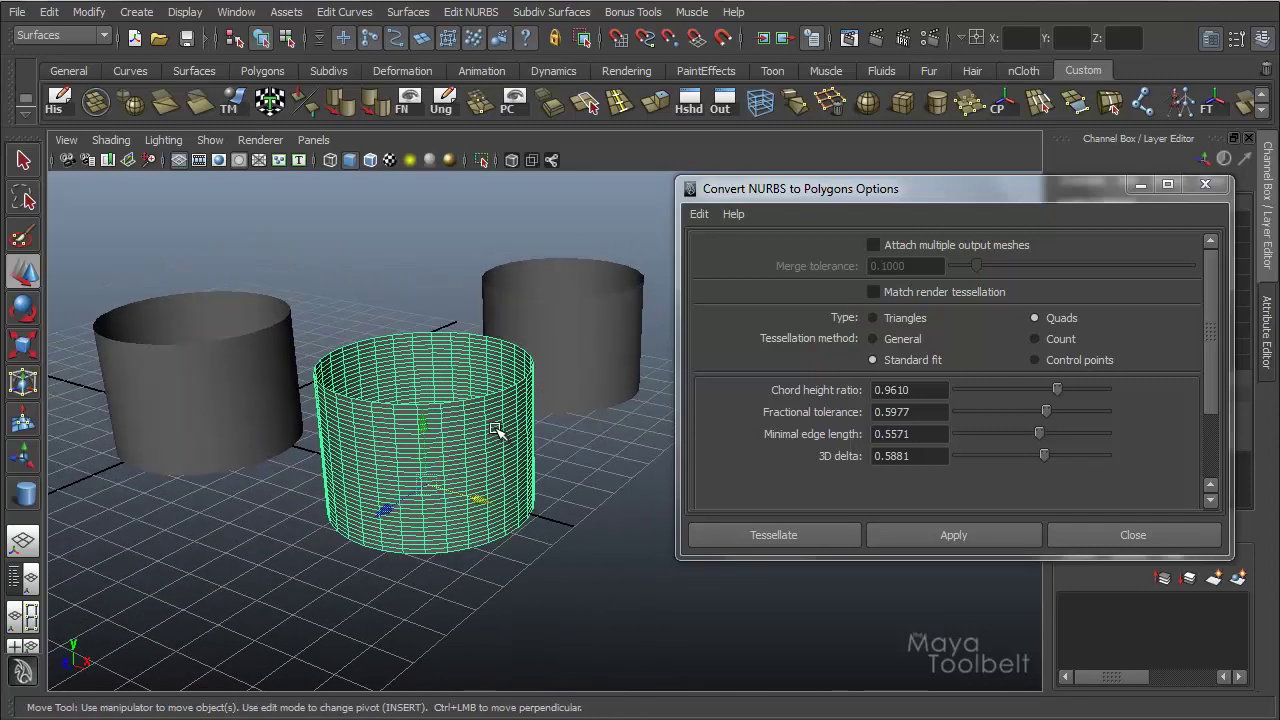
Delete both Standard fit polygon meshes, keeping only the NURBS cylinder
left_click(552, 376)
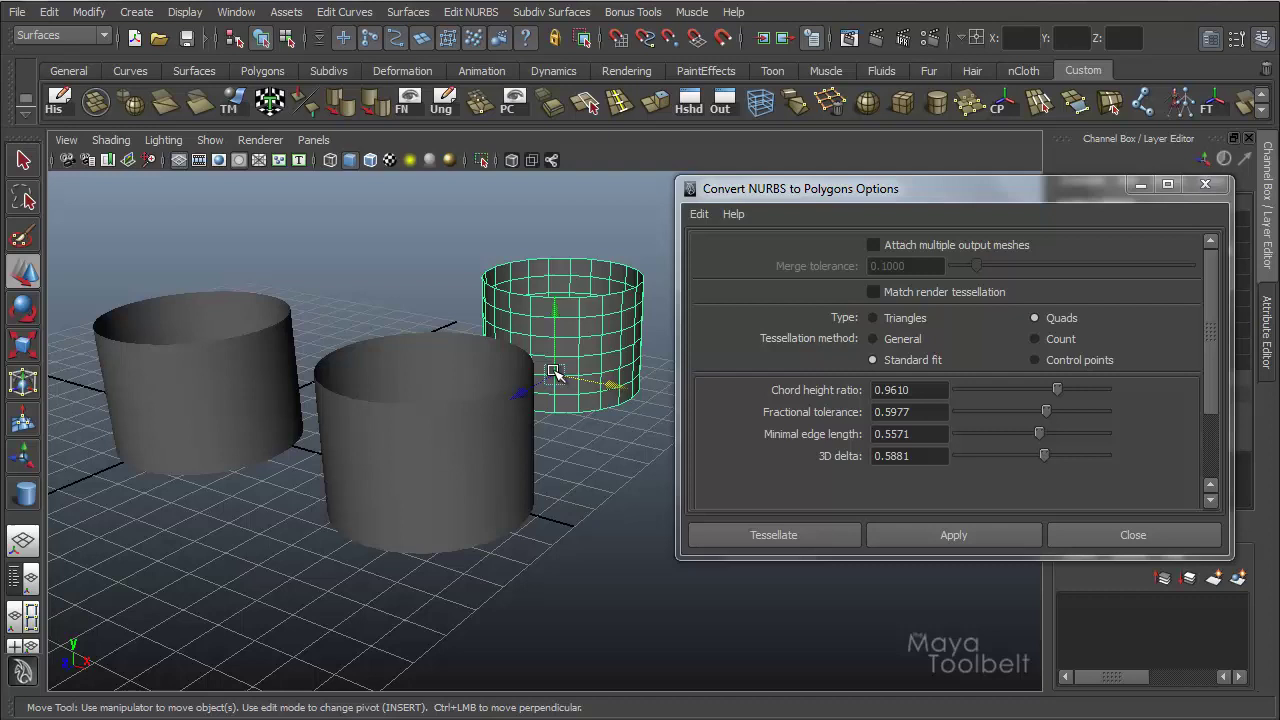
key("Delete")
left_click(454, 422)
key("Delete")
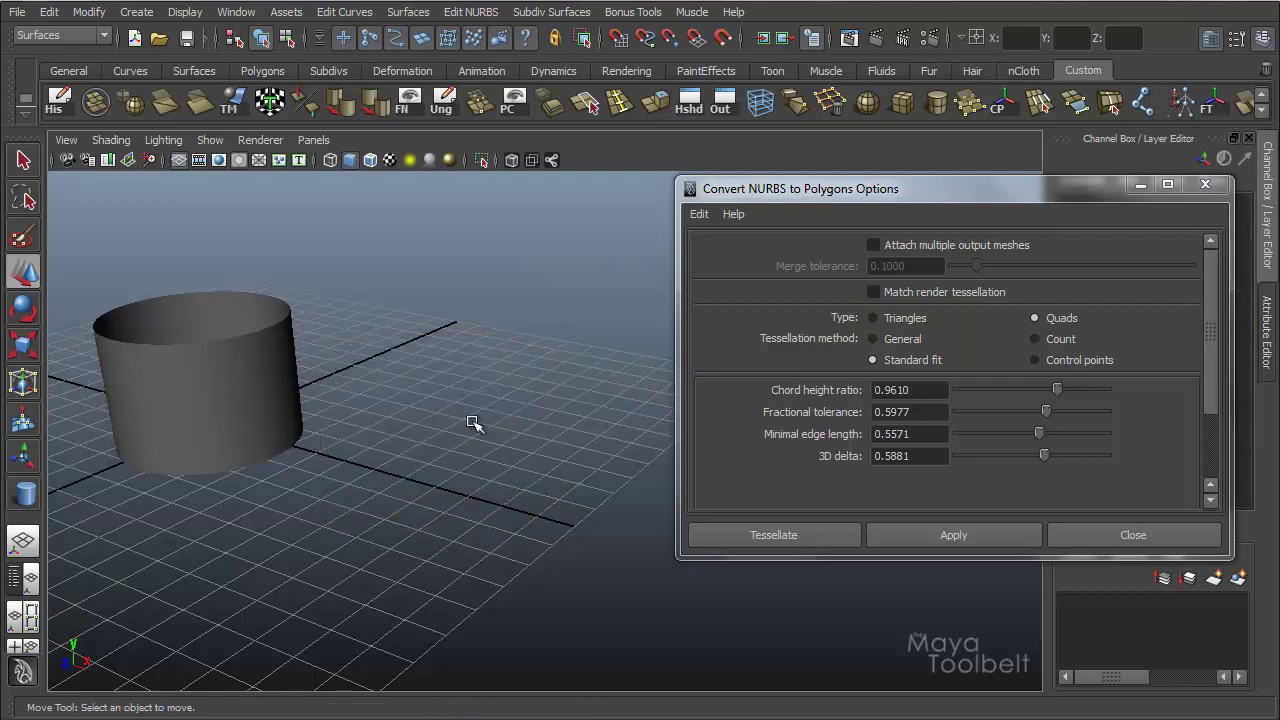
Select the NURBS cylinder, reset the conversion options to their defaults and choose the Control points tessellation method
left_click(212, 360)
left_click(699, 214)
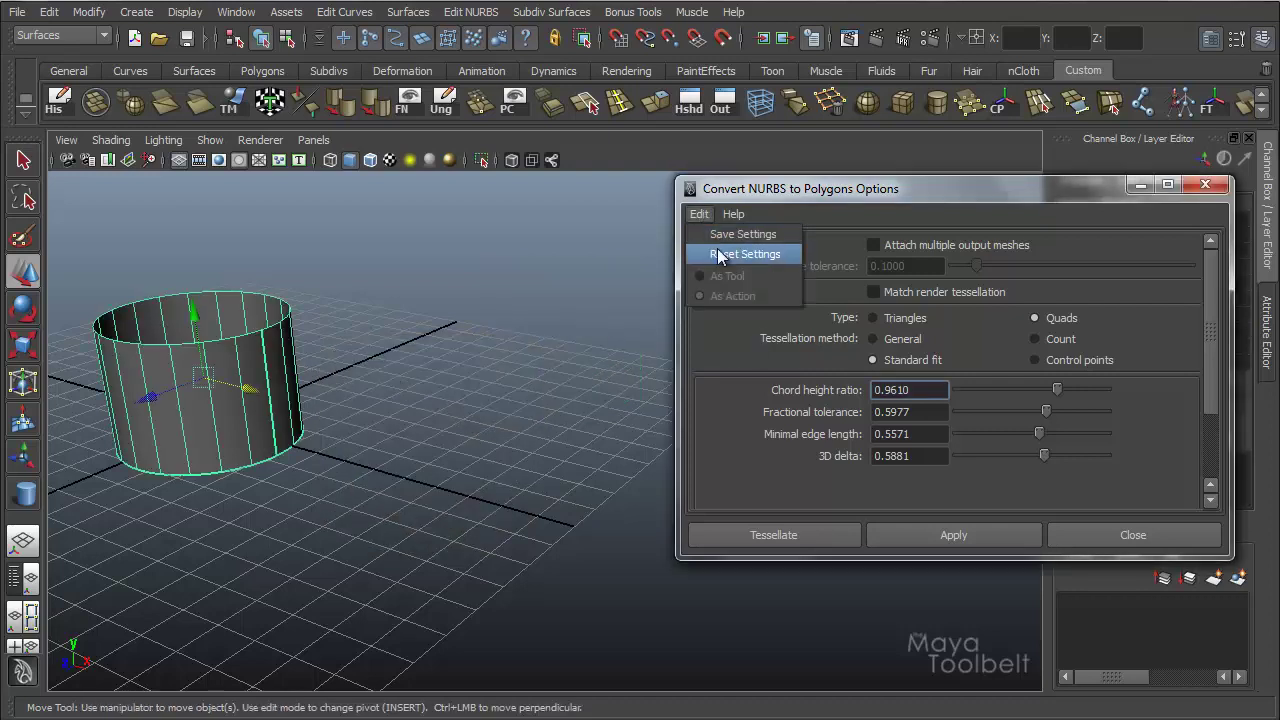
left_click(730, 251)
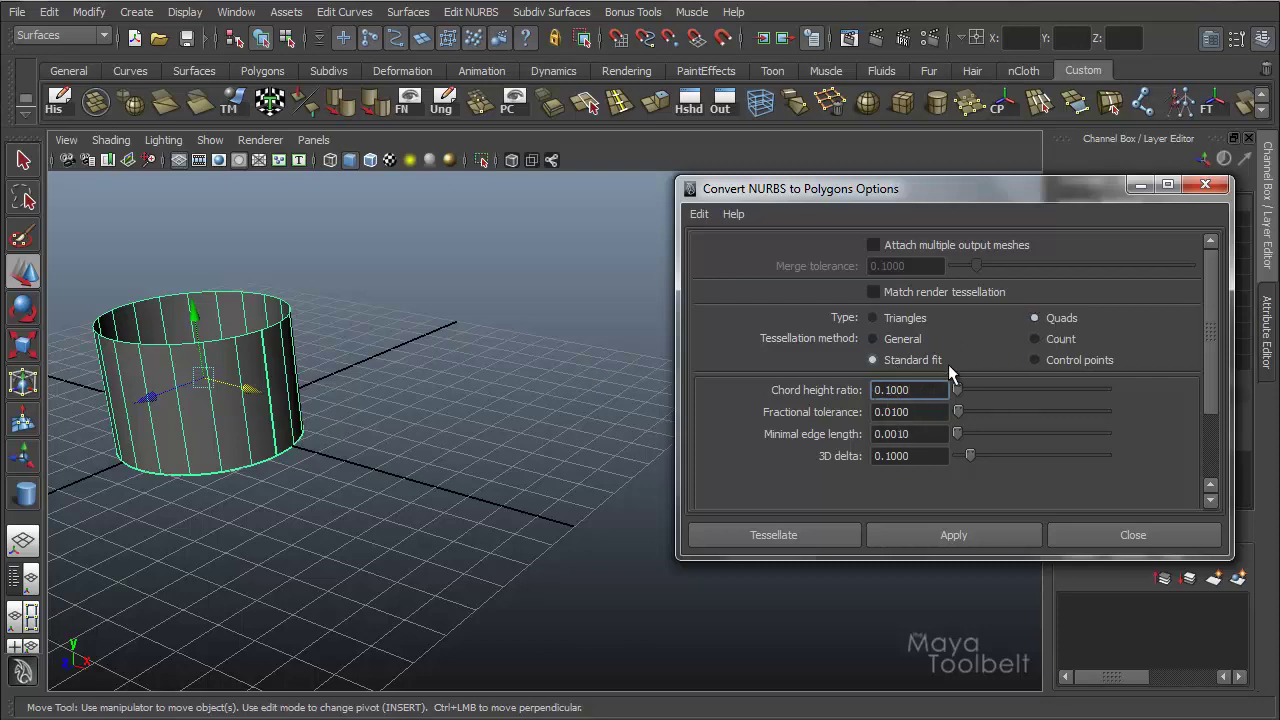
left_click_drag(377, 403, 414, 376, "alt")
middle_click_drag(414, 378, 514, 369, "alt")
mouse_move(514, 369)
left_mouse_down("alt")
mouse_move(453, 387)
mouse_move(506, 356)
left_mouse_up("alt")
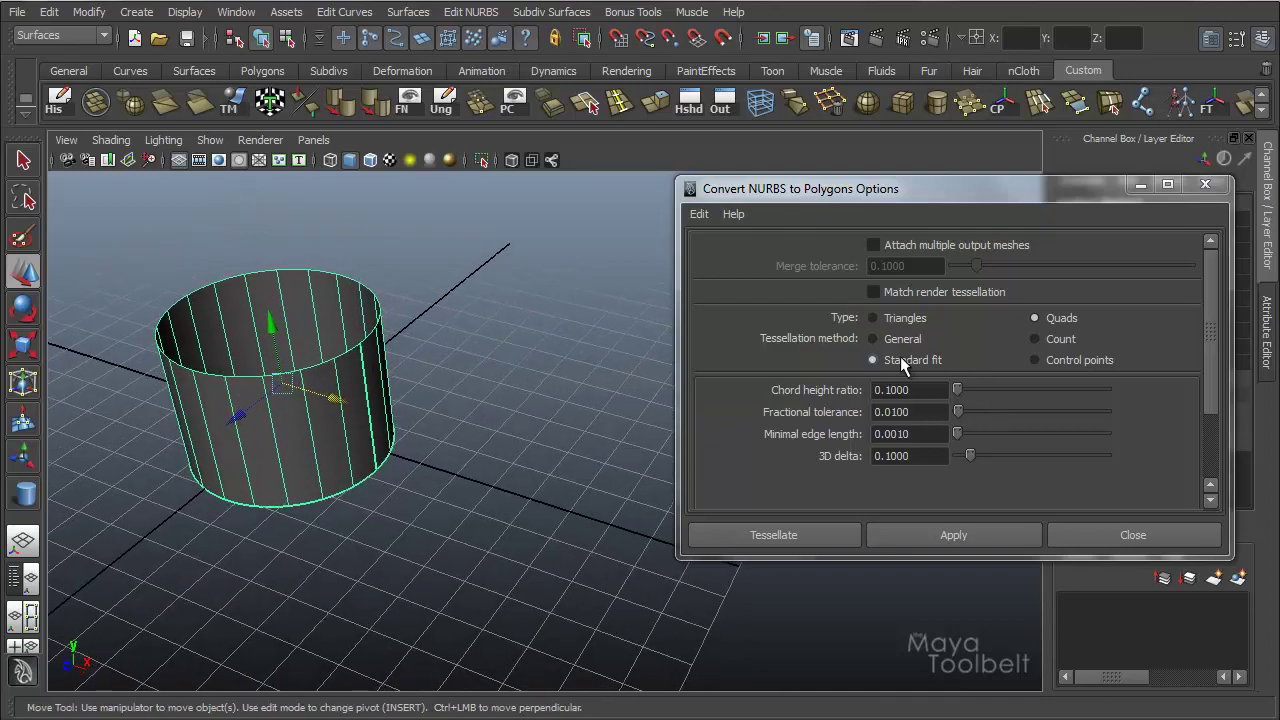
left_click(1041, 361)
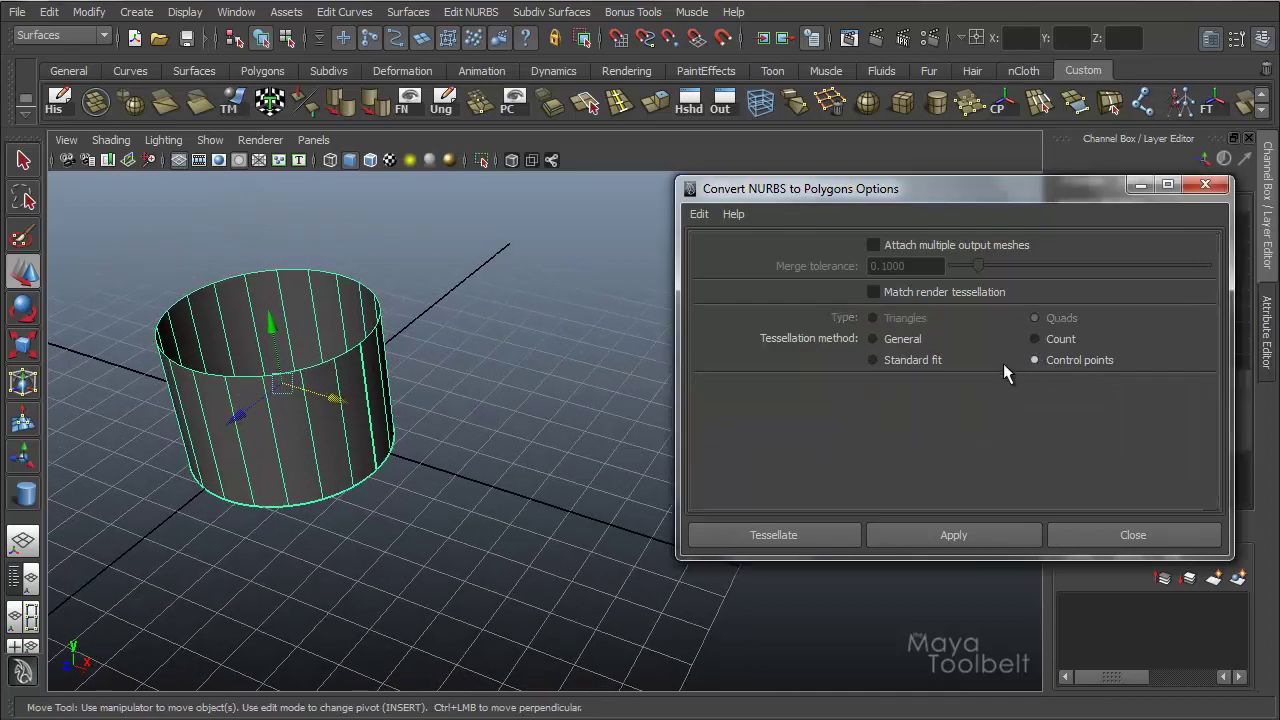
Display the NURBS cylinder's control vertices, examine their layout and return to object selection
left_click_drag(443, 393, 428, 362, "alt")
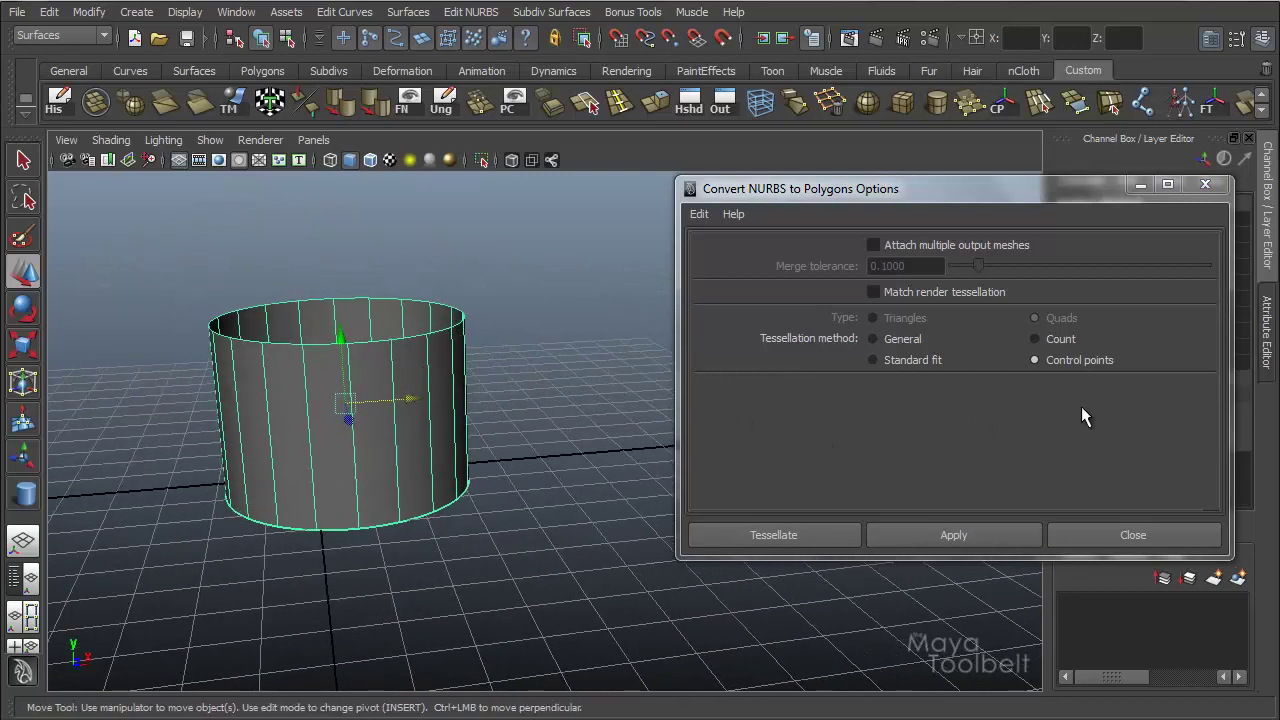
right_click_drag(403, 346, 306, 346)
left_click_drag(306, 346, 383, 337, "alt")
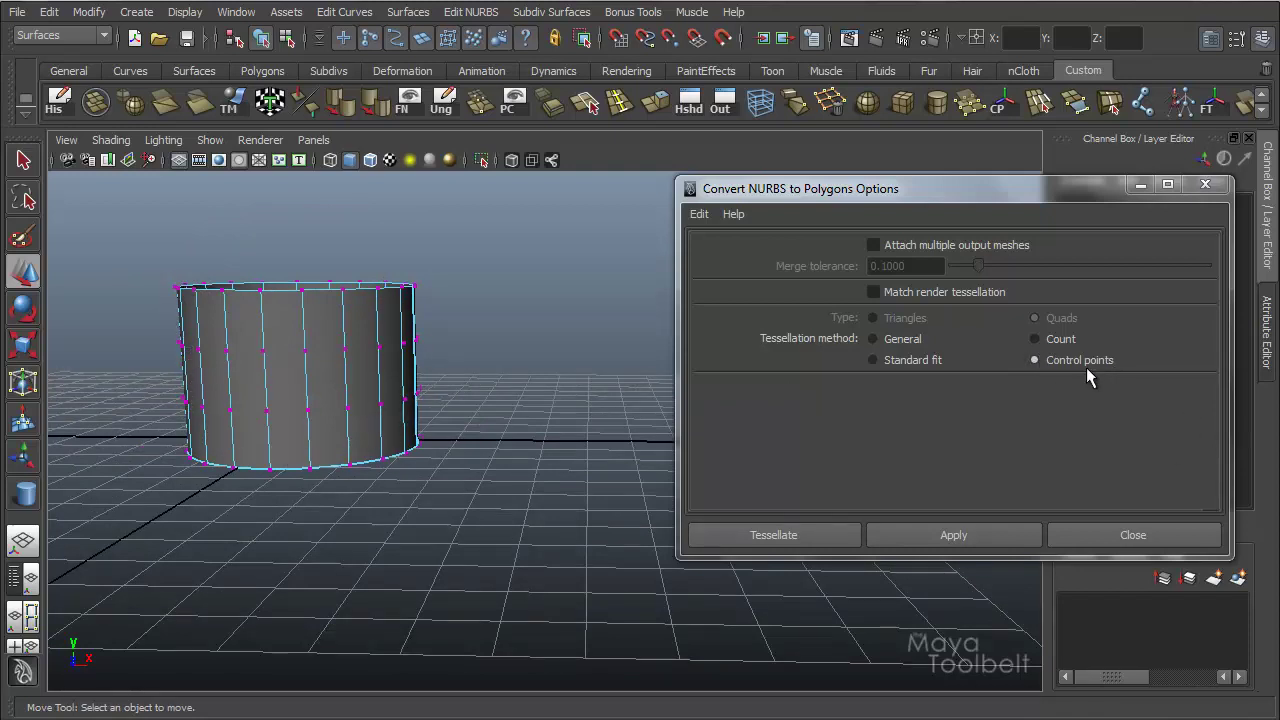
left_click_drag(266, 340, 258, 402, "alt")
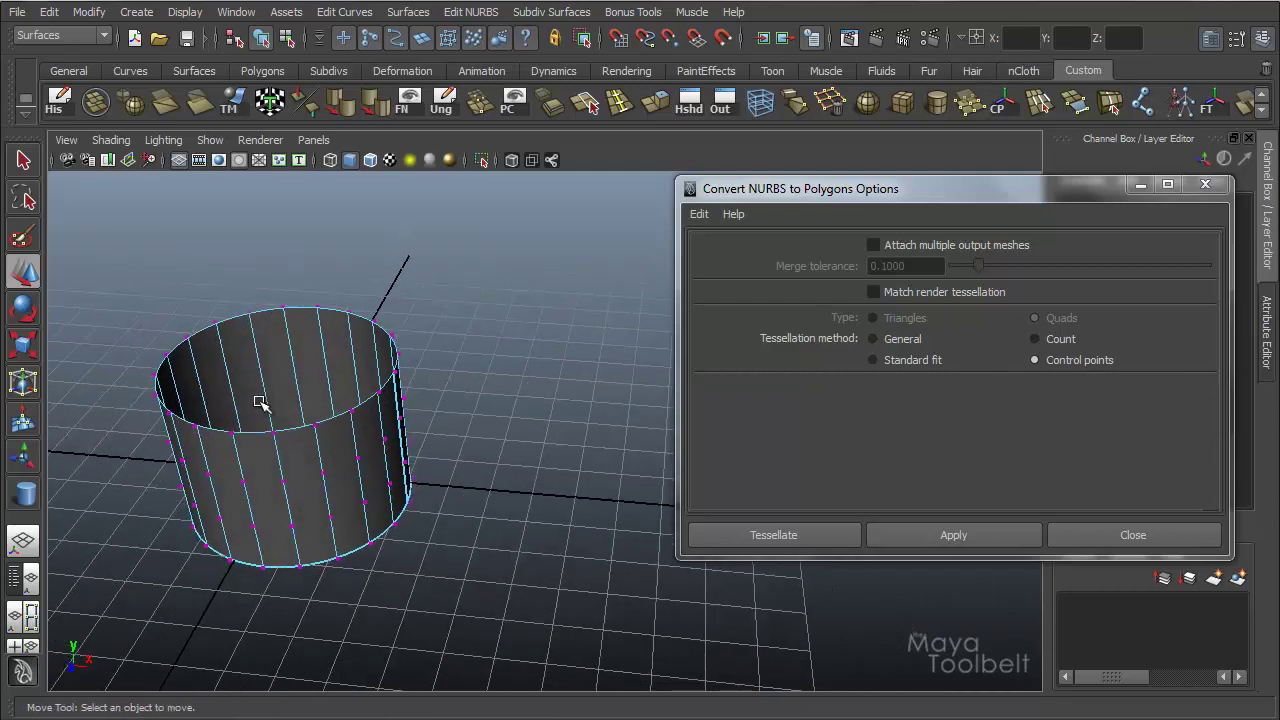
left_click(262, 39)
left_click_drag(472, 409, 406, 386, "alt")
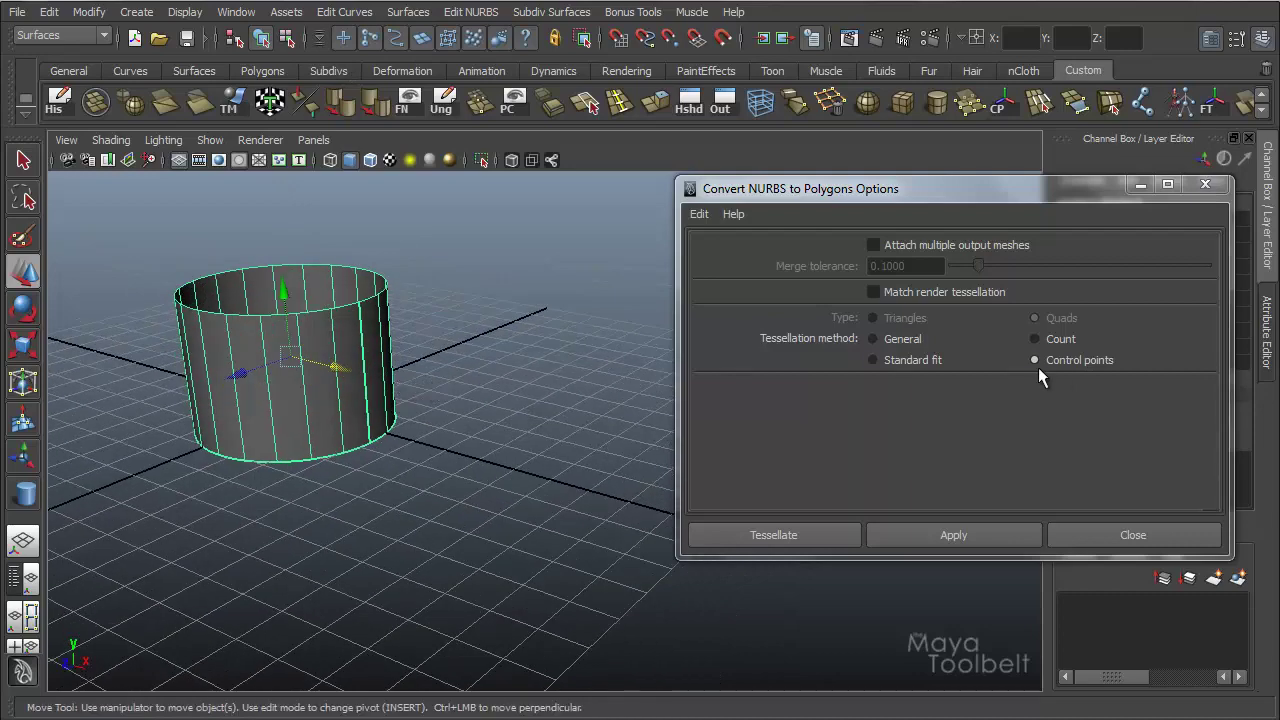
Convert the NURBS cylinder with the Control points method and move the mesh beside the original along X
left_click(953, 535)
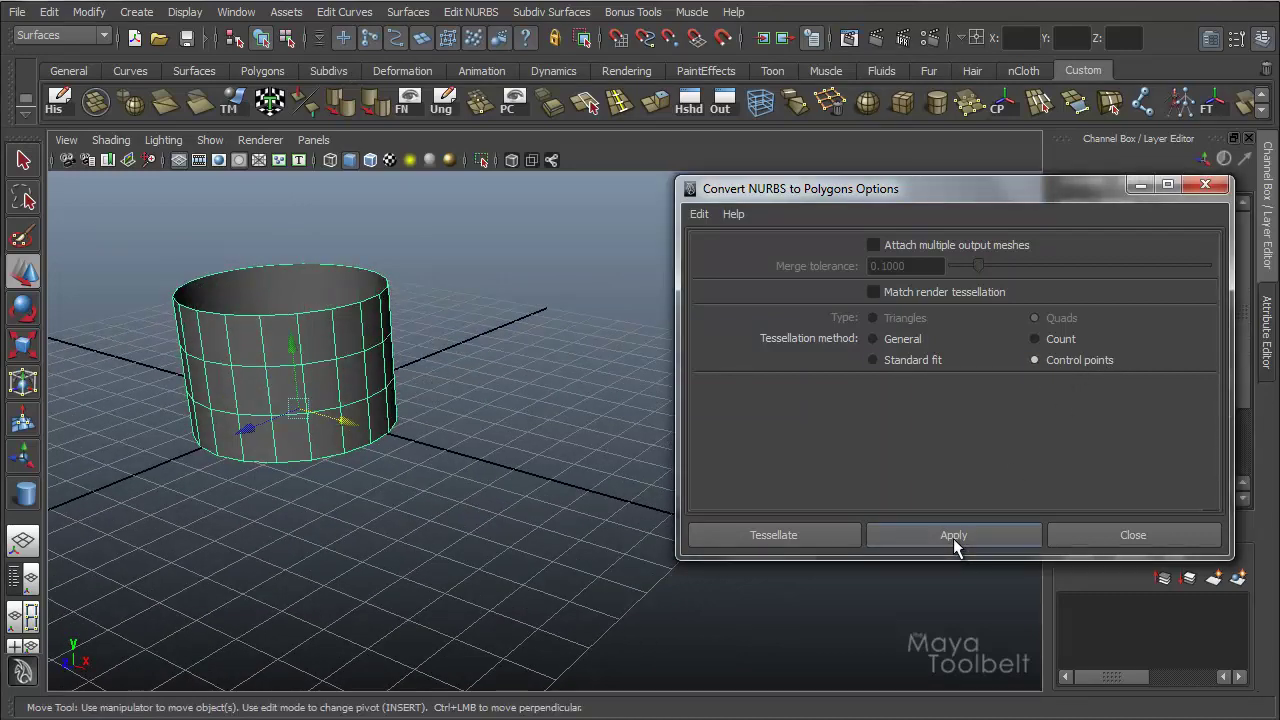
left_click_drag(410, 440, 395, 493, "alt")
left_click_drag(337, 437, 640, 412)
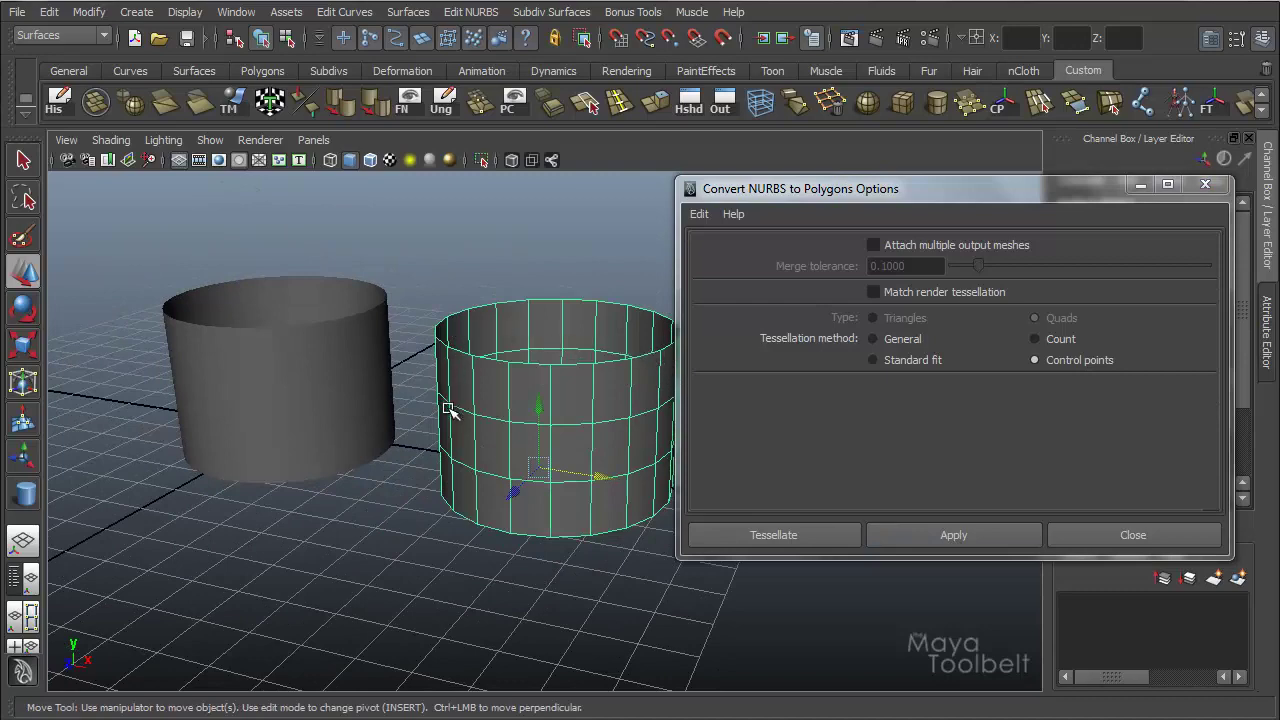
Compare the NURBS cylinder's control vertices with the converted mesh's vertex layout, then return to object selection
left_click(316, 392)
right_click_drag(320, 386, 272, 387)
mouse_move(373, 495)
left_mouse_down("alt")
mouse_move(366, 457)
mouse_move(363, 491)
left_mouse_up("alt")
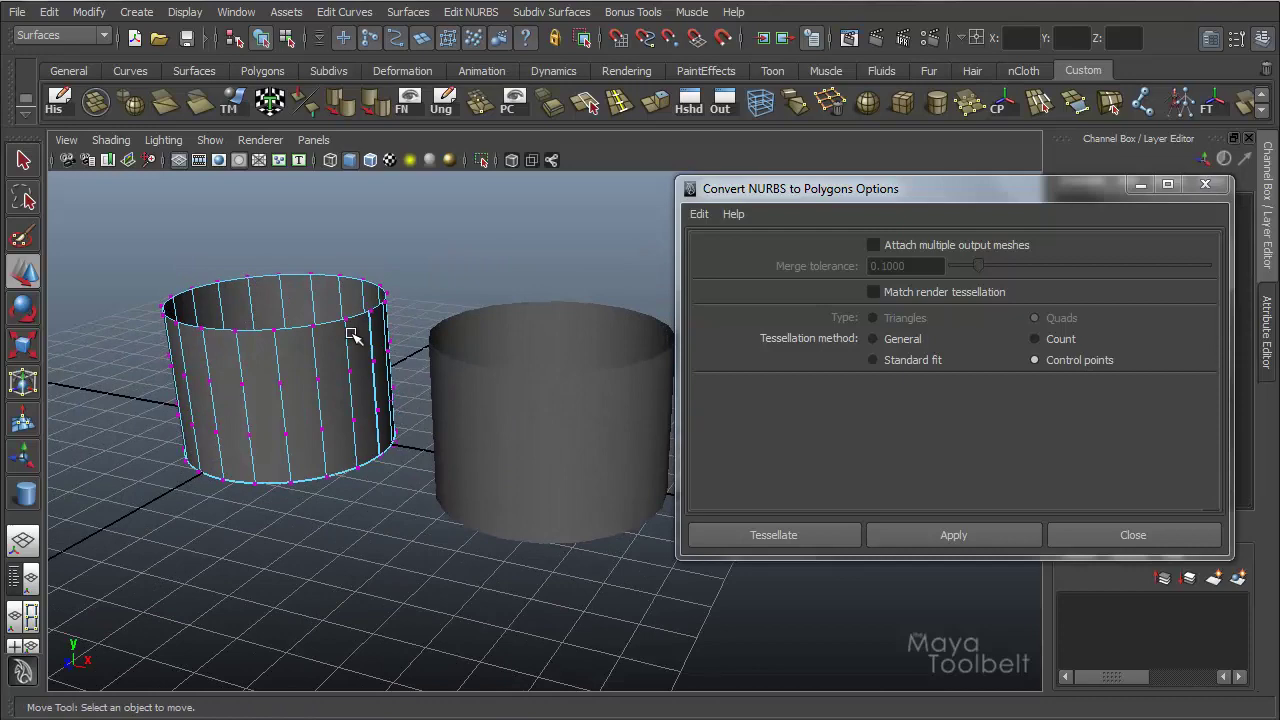
left_click(286, 39)
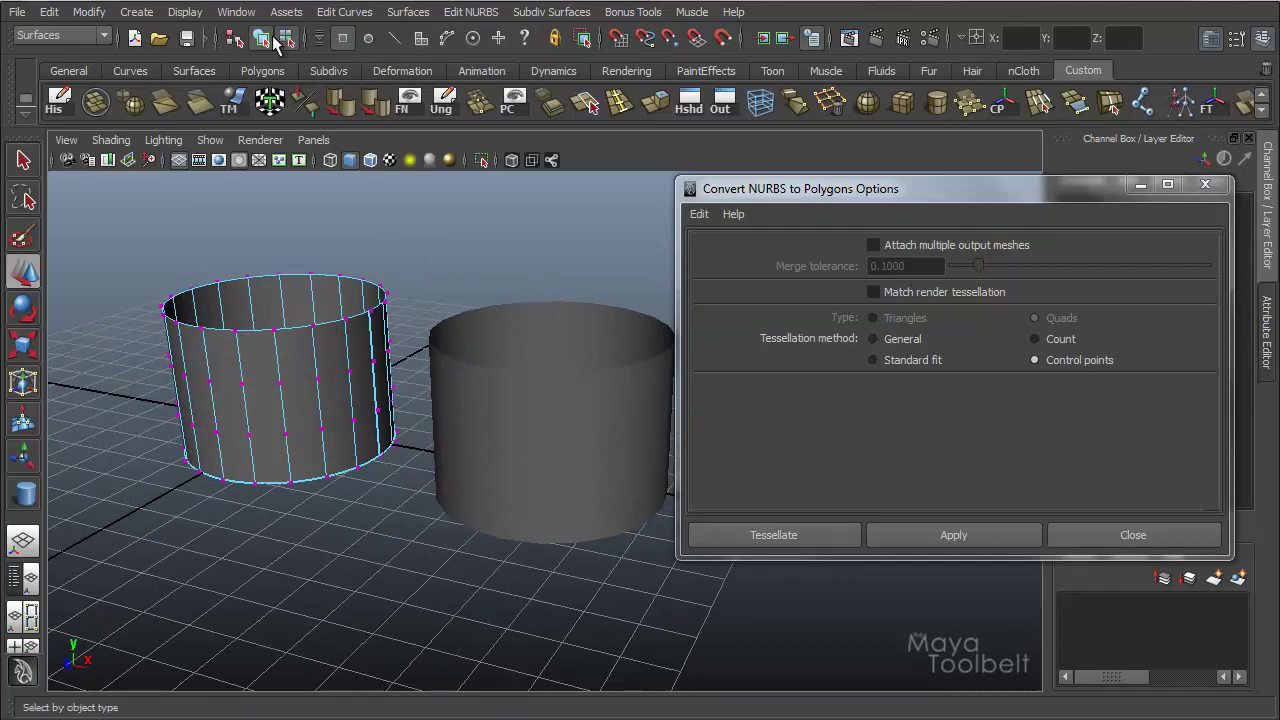
left_click(264, 39)
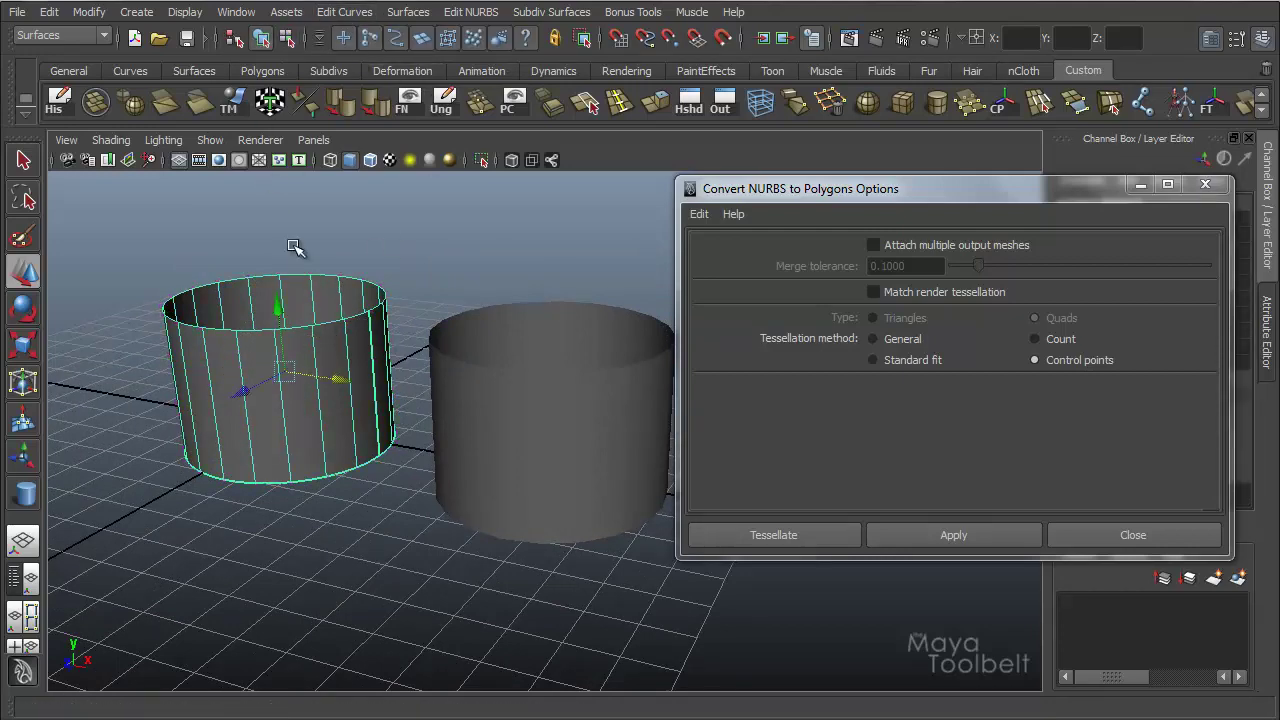
left_click_drag(385, 375, 345, 385, "alt")
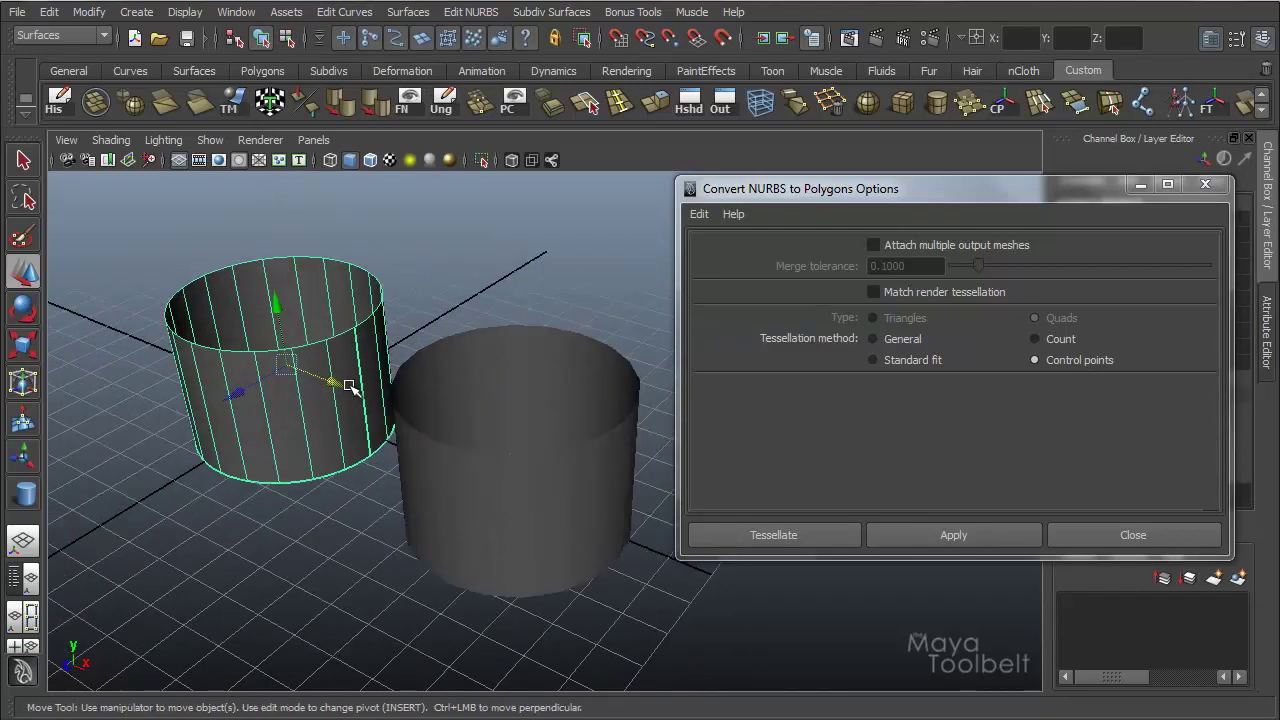
Create a NURBS sphere with a radius of about 2.85 on the grid beside the two cylinders
left_click(136, 12)
mouse_move(211, 43)
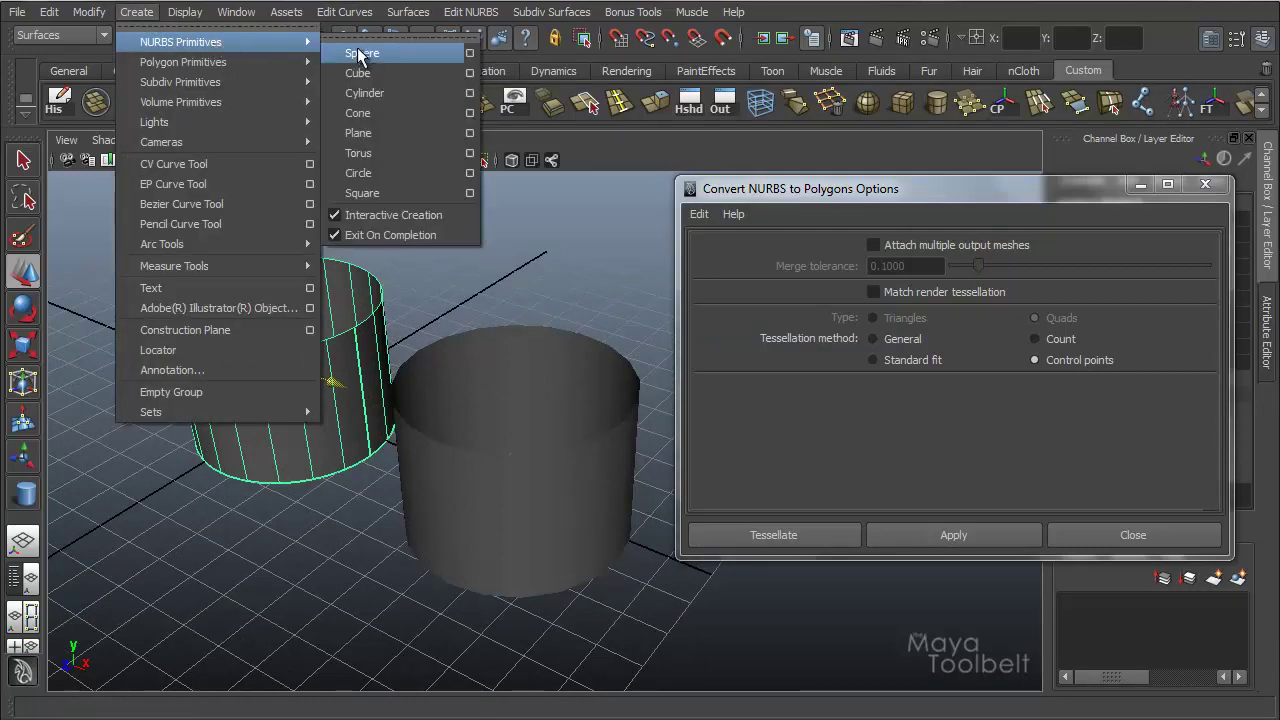
left_click(362, 54)
left_click_drag(395, 335, 448, 384, "alt")
left_click_drag(183, 446, 251, 499)
middle_click_drag(436, 316, 469, 286, "alt")
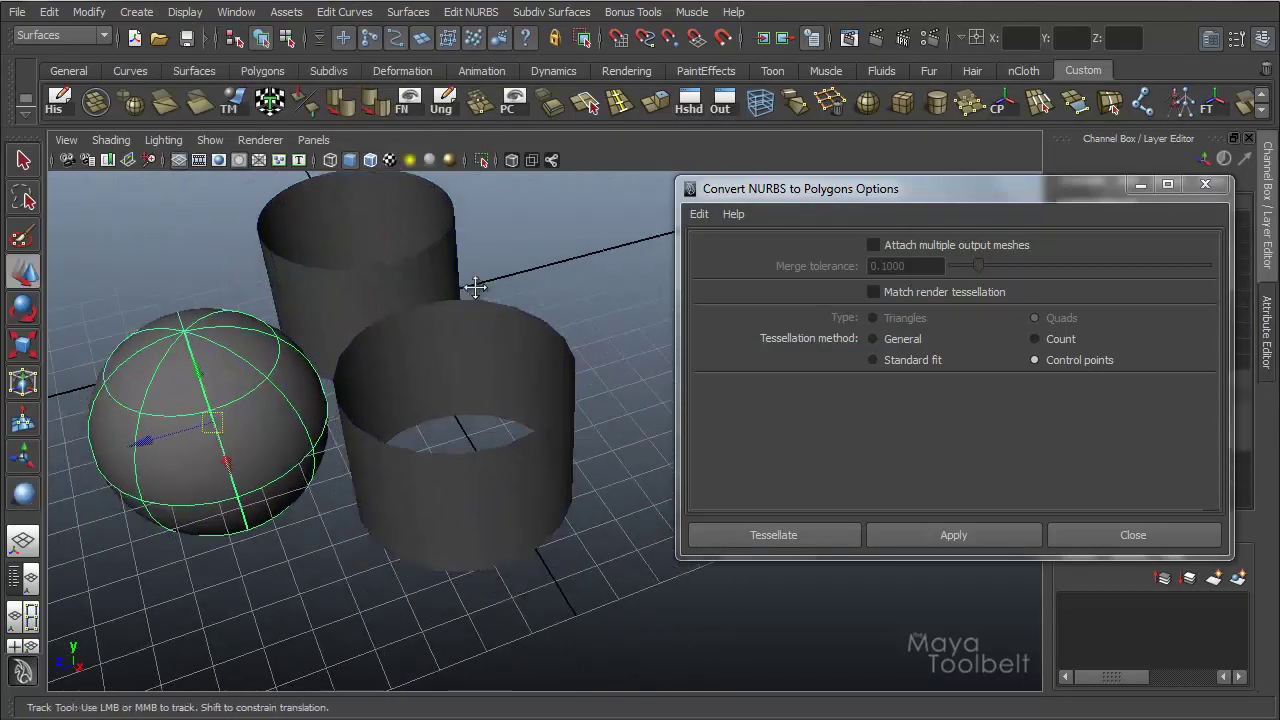
Duplicate the NURBS sphere and move the selected one outward to about 14.4 along Z
left_click_drag(469, 286, 440, 262, "alt")
right_click_drag(410, 268, 300, 275, "alt")
left_click_drag(335, 370, 345, 340, "alt")
left_click_drag(320, 402, 335, 428)
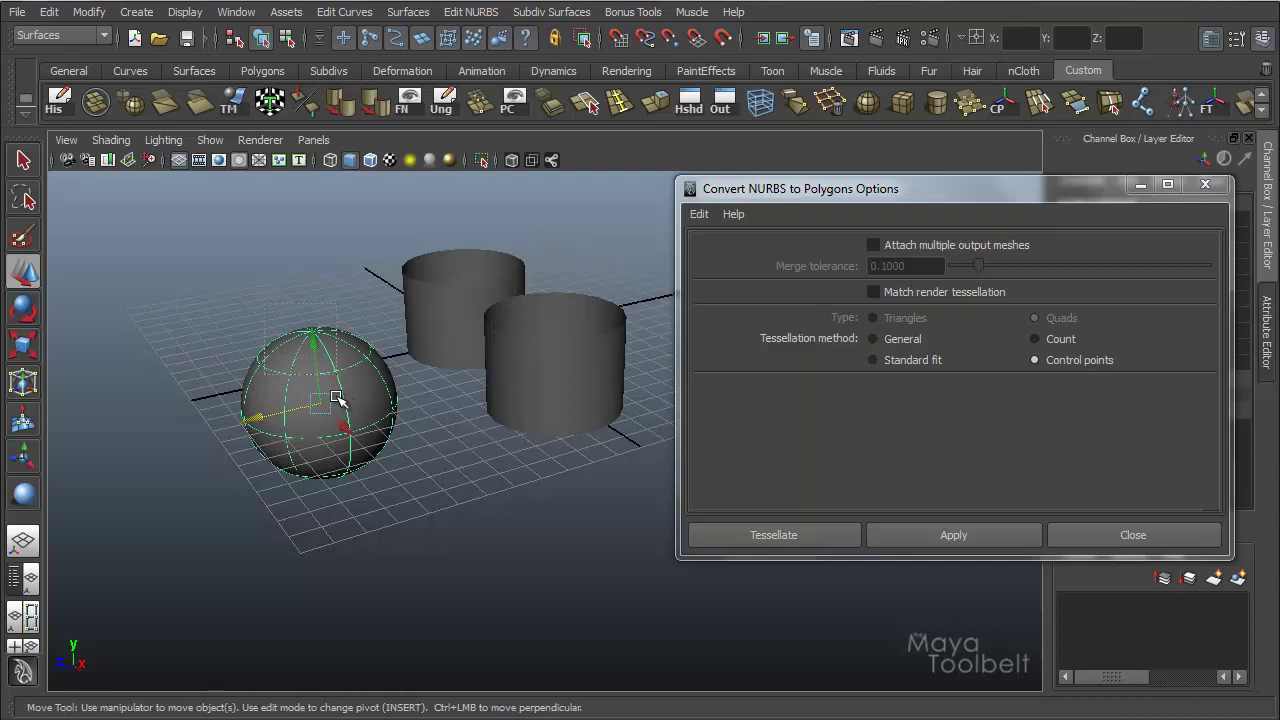
left_click_drag(262, 420, 86, 465)
left_click_drag(297, 452, 268, 428, "alt")
Minimize the conversion options and increase the outer sphere's Sections and Spans in its creation inputs
left_click(1140, 185)
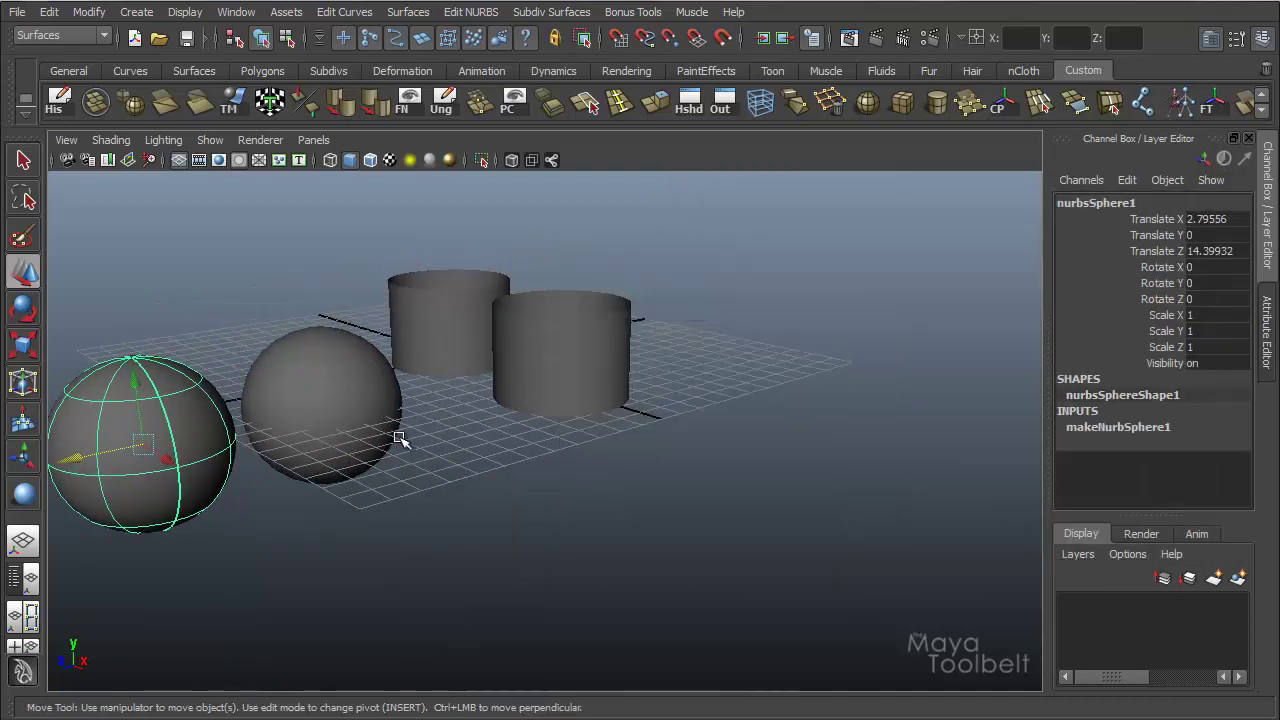
left_click(1118, 427)
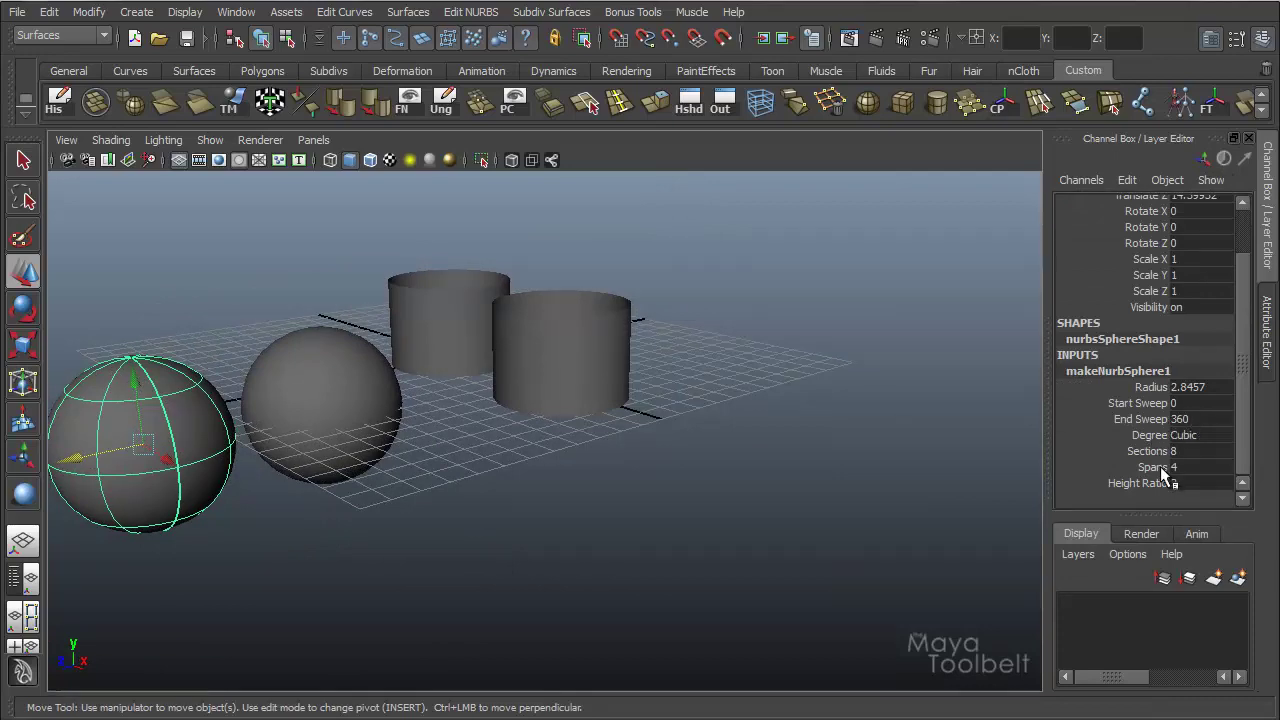
left_click_drag(1154, 453, 1152, 467)
Turn on wireframe on shaded and compare the isoparm density of the two NURBS spheres
middle_click_drag(623, 391, 668, 390)
left_click_drag(447, 378, 474, 380, "alt")
left_click(472, 388)
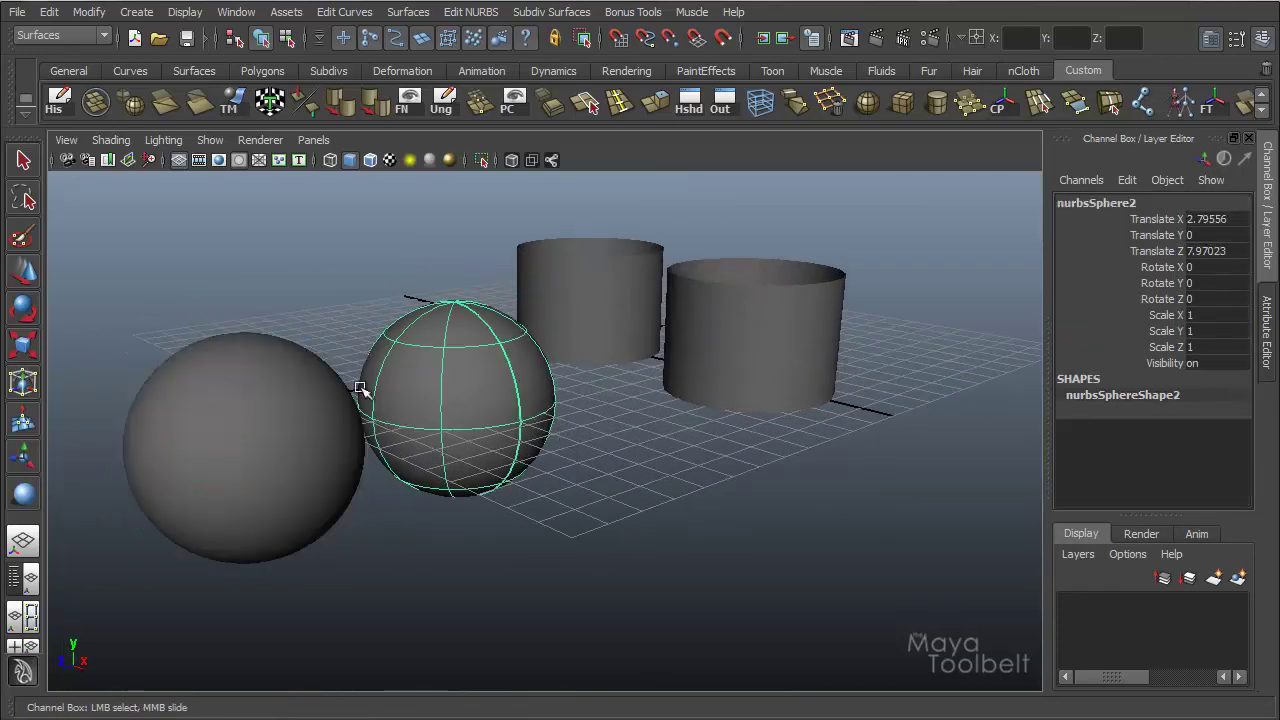
left_click(371, 160)
left_click_drag(388, 225, 400, 284, "alt")
left_click(448, 298)
left_click_drag(527, 407, 505, 380, "alt")
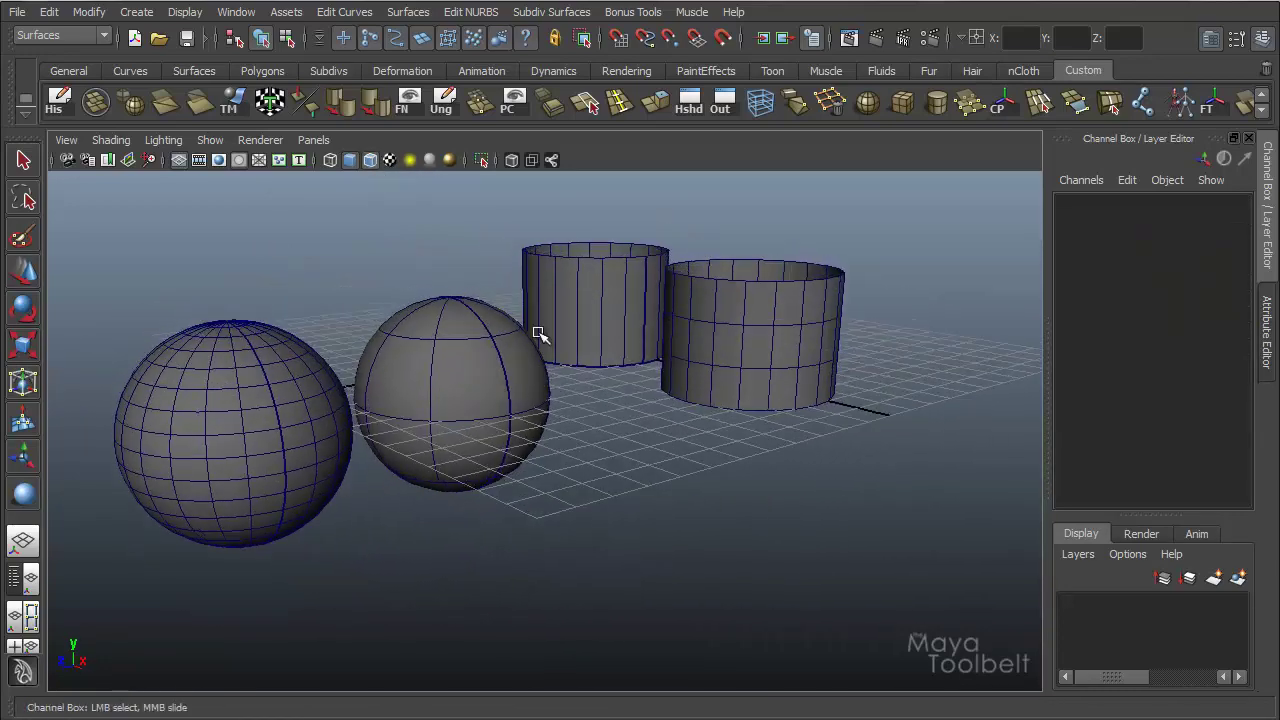
Hide the viewport grid and display the control vertices of the denser NURBS sphere
left_click(181, 161)
left_click_drag(470, 430, 550, 403, "alt")
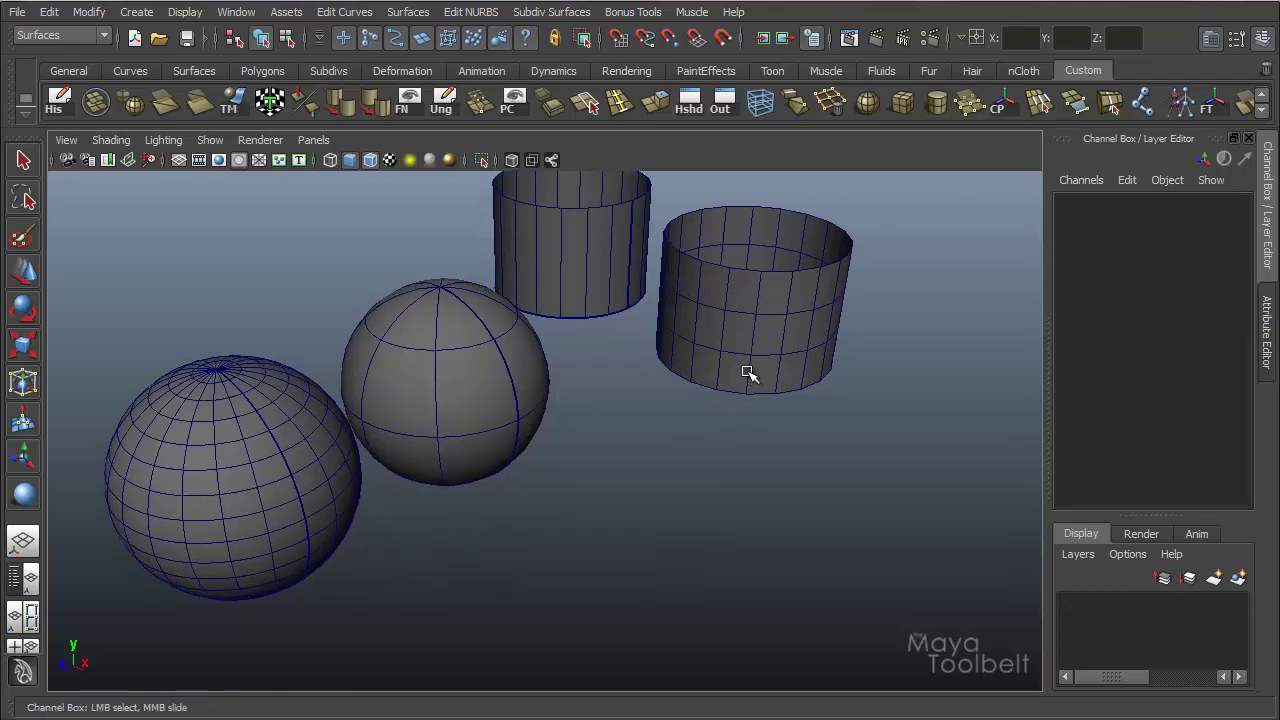
left_click(263, 423)
right_click_drag(263, 423, 228, 405)
left_click_drag(240, 400, 265, 252, "alt")
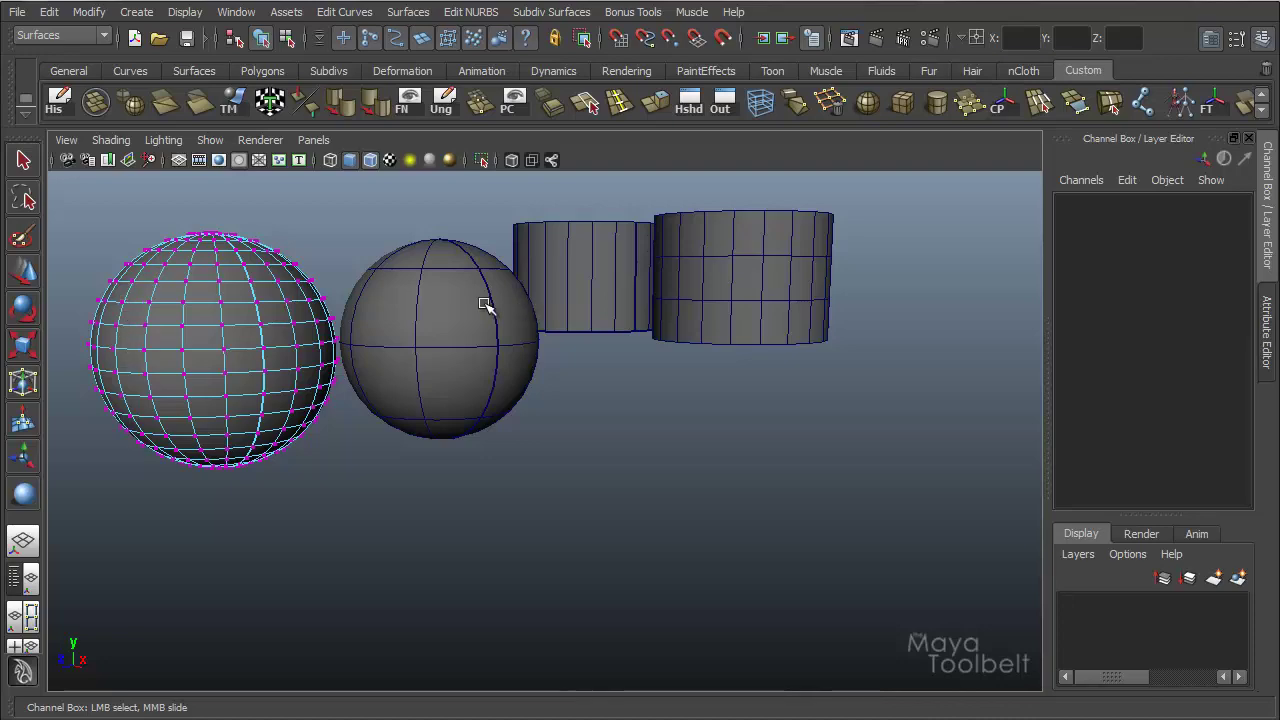
Display the control vertices of the sparser NURBS sphere, then return to object selection mode
right_click_drag(430, 306, 366, 308)
left_click_drag(372, 370, 430, 330, "alt")
left_click(286, 37)
left_click_drag(403, 279, 520, 332, "alt")
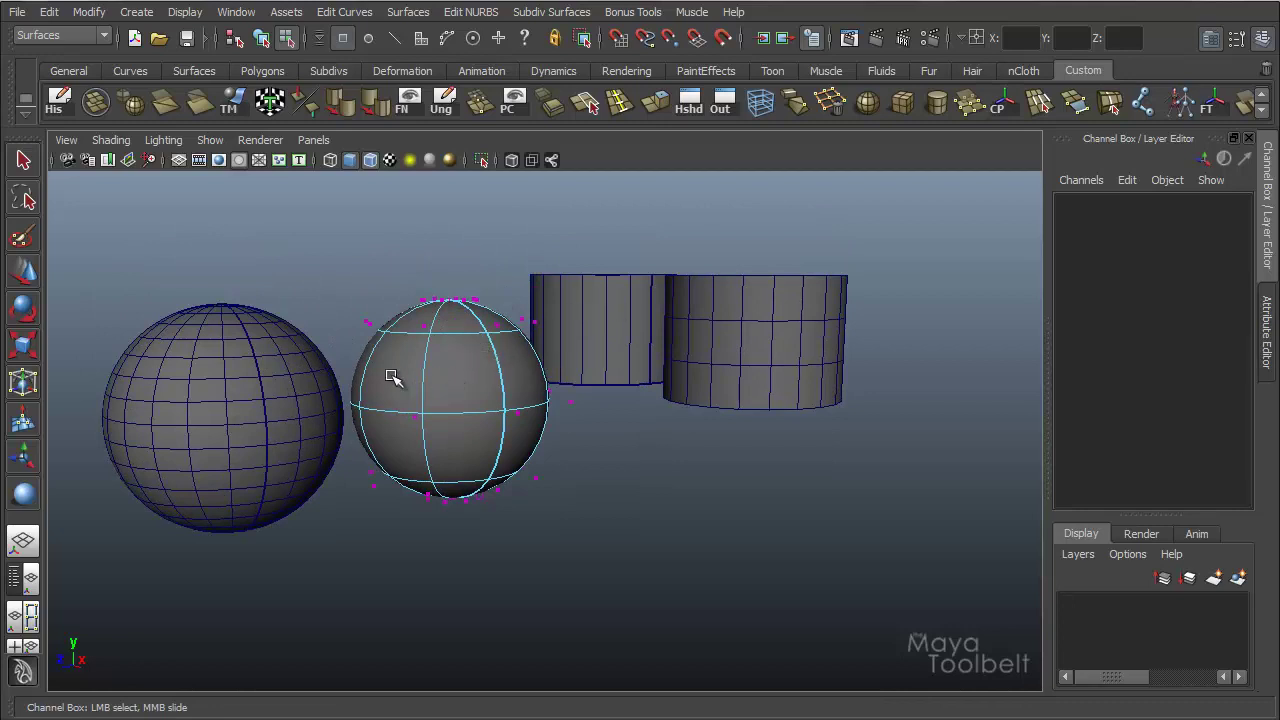
left_click(261, 37)
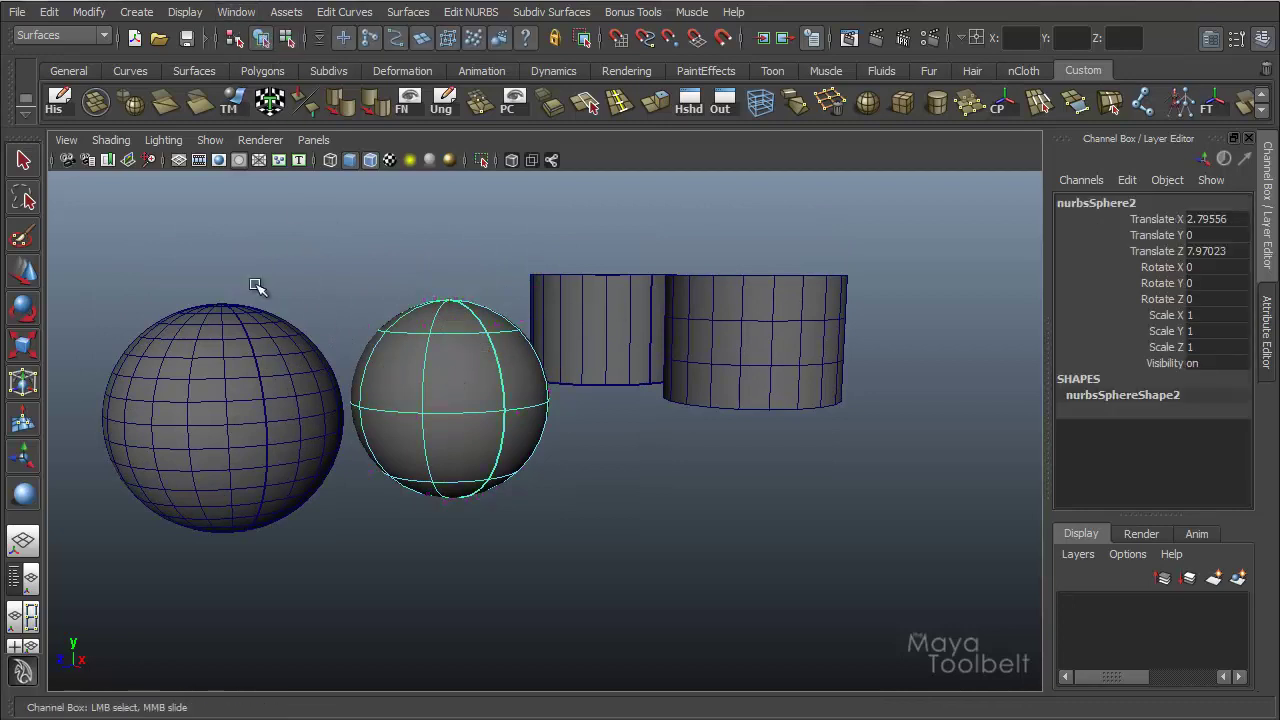
Show the denser sphere's control vertices again and examine their spacing along the surface up close
left_click(233, 354)
right_click_drag(234, 354, 178, 354)
left_click_drag(232, 345, 334, 340, "alt")
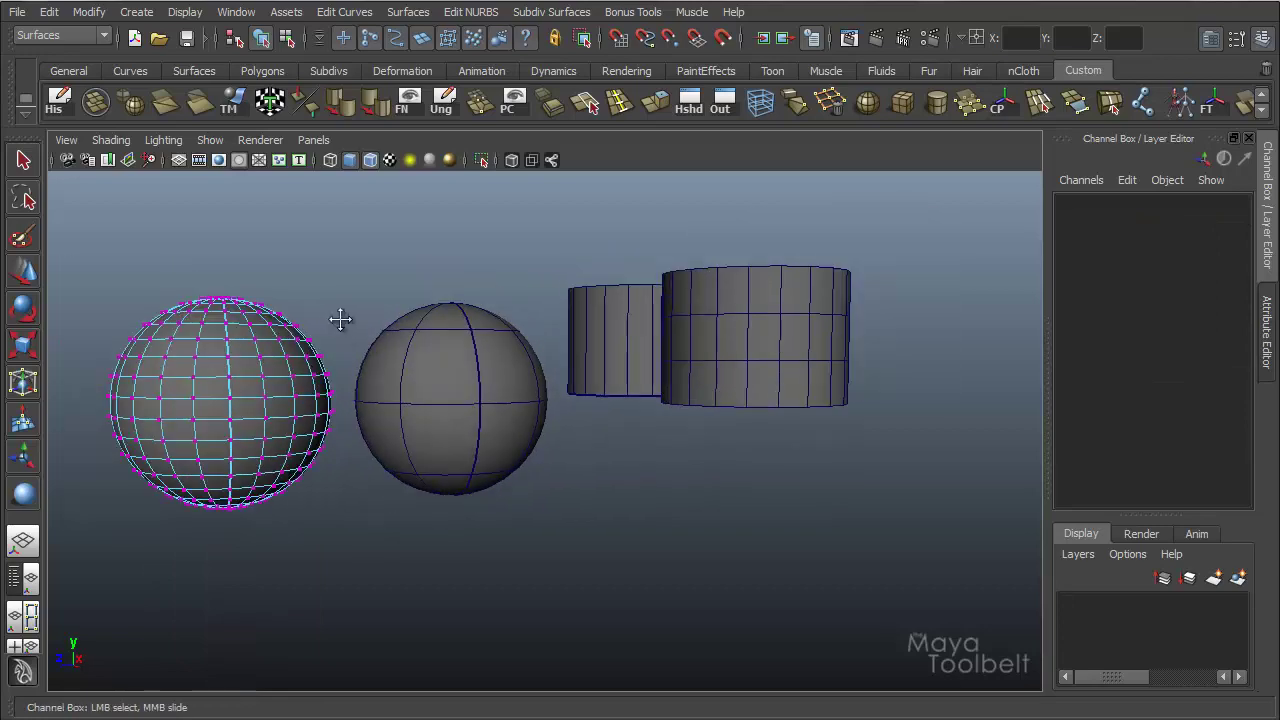
middle_click_drag(340, 320, 460, 331, "alt")
right_click_drag(463, 329, 632, 359, "alt")
middle_click_drag(443, 341, 496, 350, "alt")
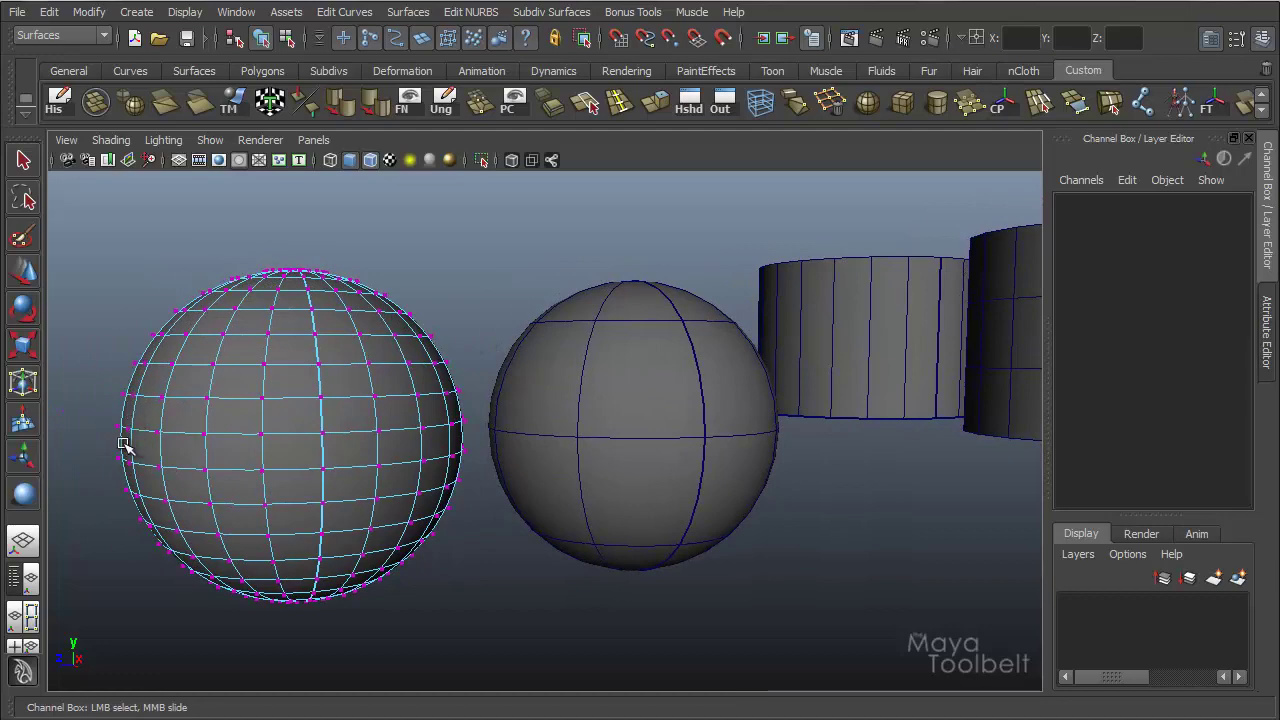
middle_click_drag(156, 388, 291, 383, "alt")
right_click_drag(291, 383, 454, 386, "alt")
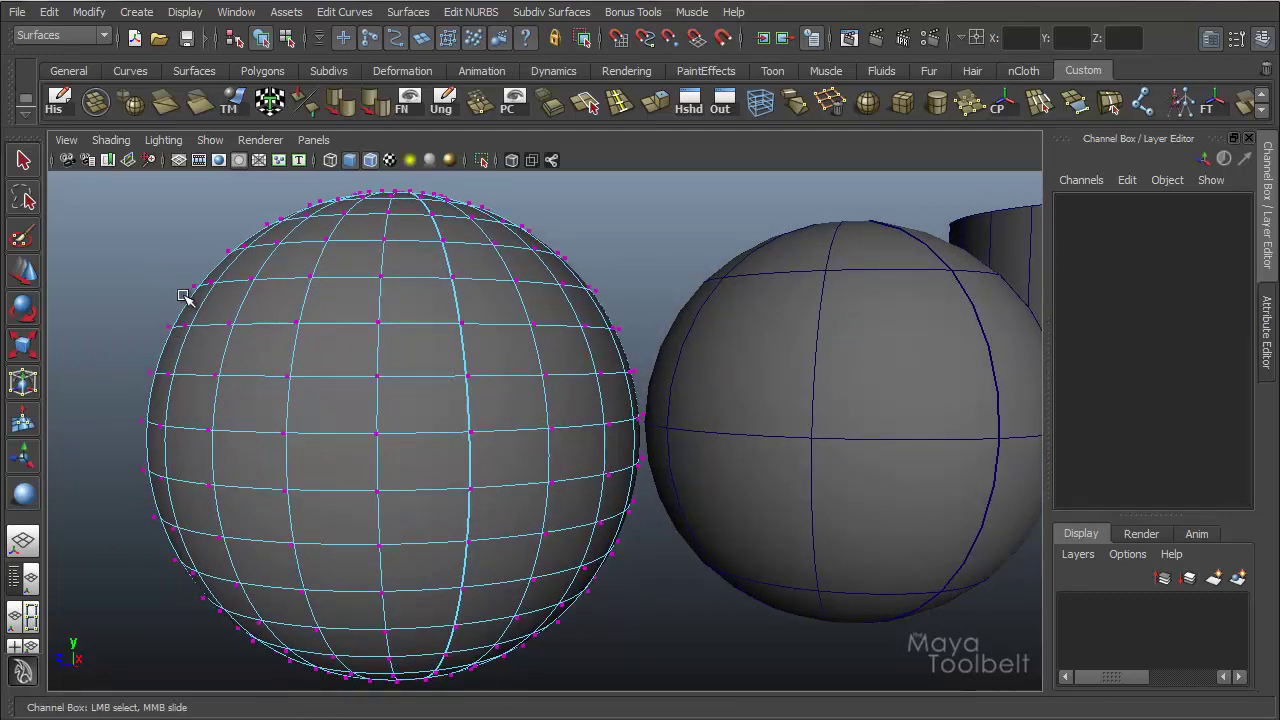
Select the sparser sphere, examine its control vertices around the surface, and switch back to object mode
left_click(834, 389)
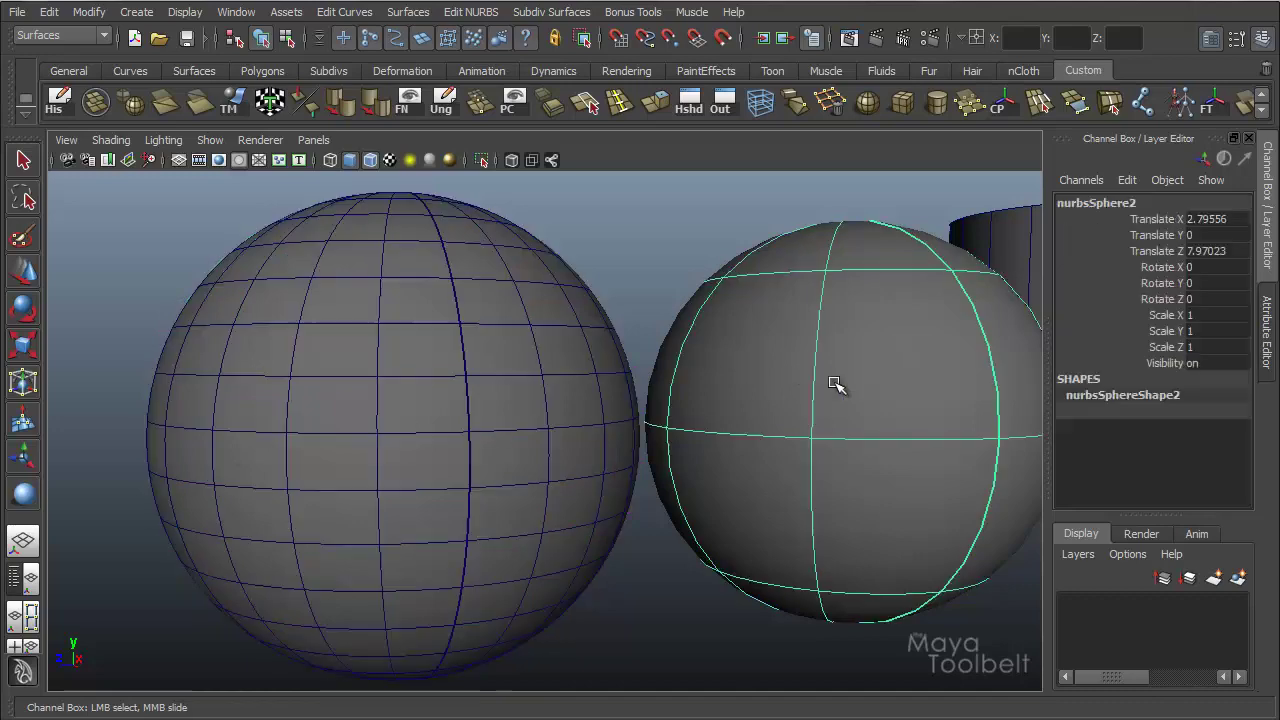
right_click_drag(846, 350, 766, 334)
middle_click_drag(766, 334, 625, 318, "alt")
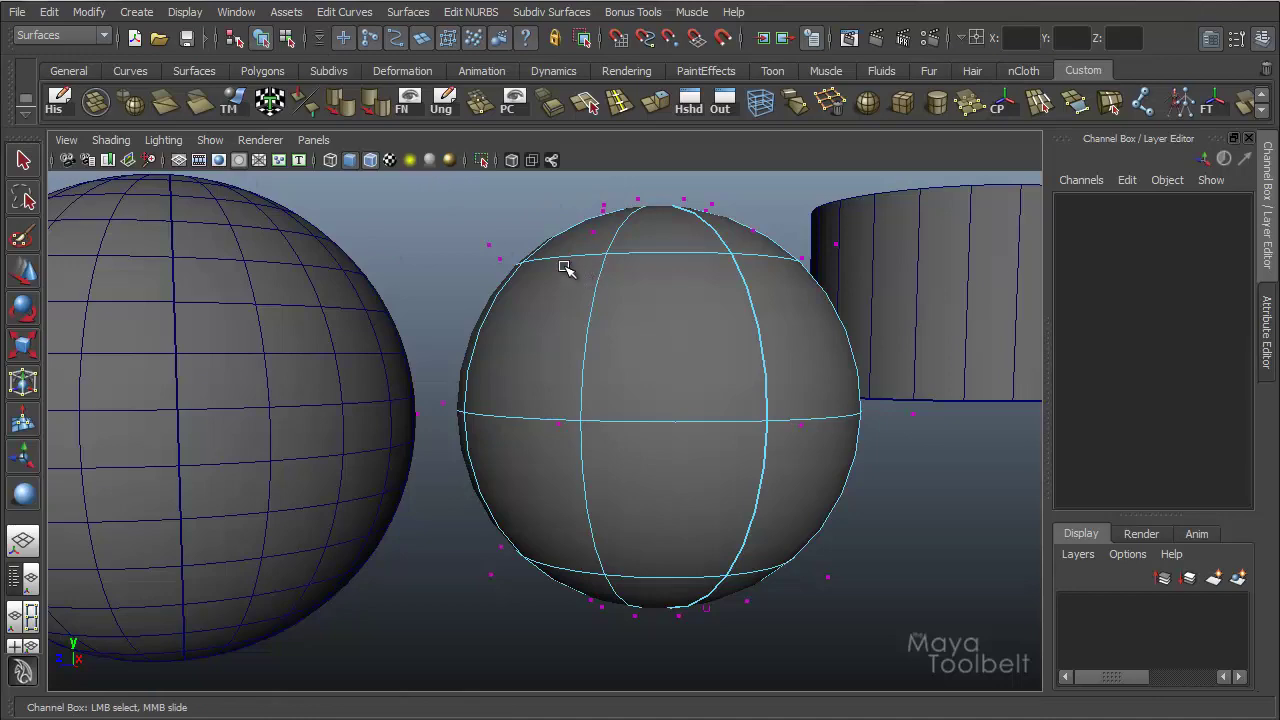
left_click(261, 37)
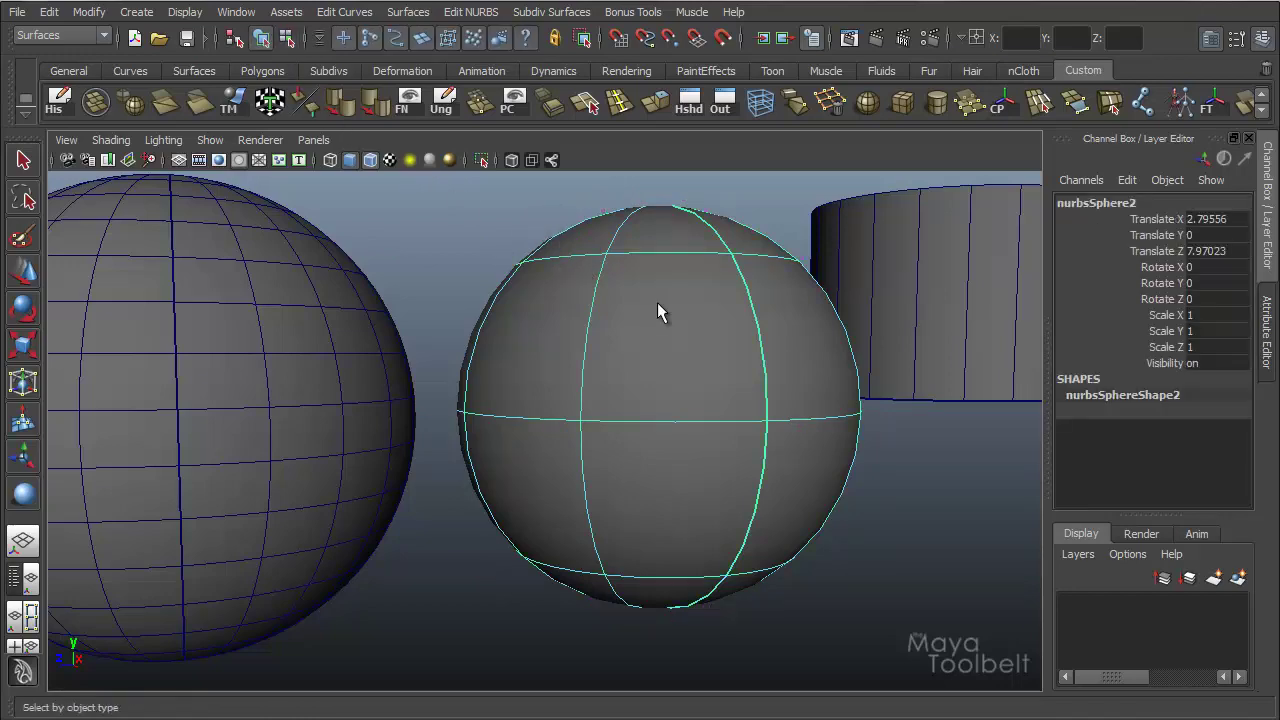
Bring back the minimized Convert NURBS to Polygons options with both spheres and cylinders in view
left_click_drag(663, 309, 773, 383, "alt")
right_click_drag(773, 383, 491, 366, "alt")
left_click_drag(815, 405, 766, 377, "alt")
middle_click_drag(850, 398, 743, 343, "alt")
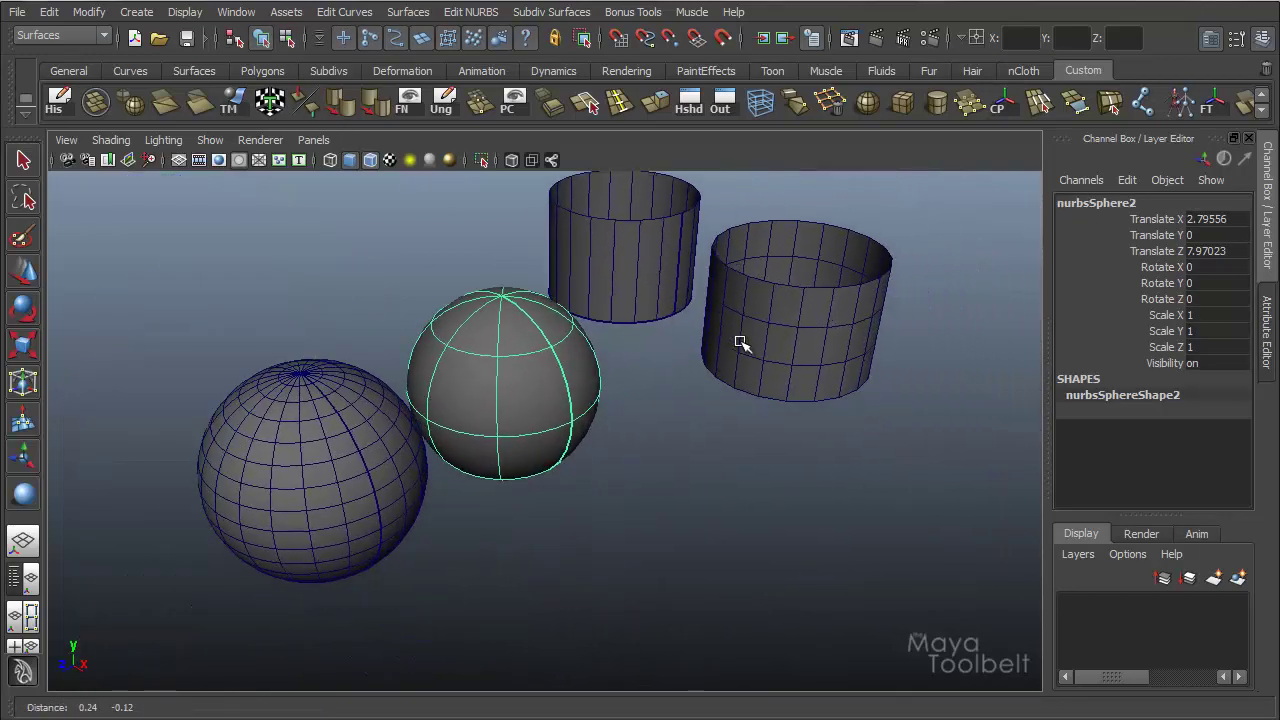
left_click_drag(743, 343, 790, 390, "alt")
right_click_drag(730, 377, 684, 357, "alt")
middle_click_drag(684, 357, 636, 357, "alt")
left_click_drag(636, 357, 622, 339, "alt")
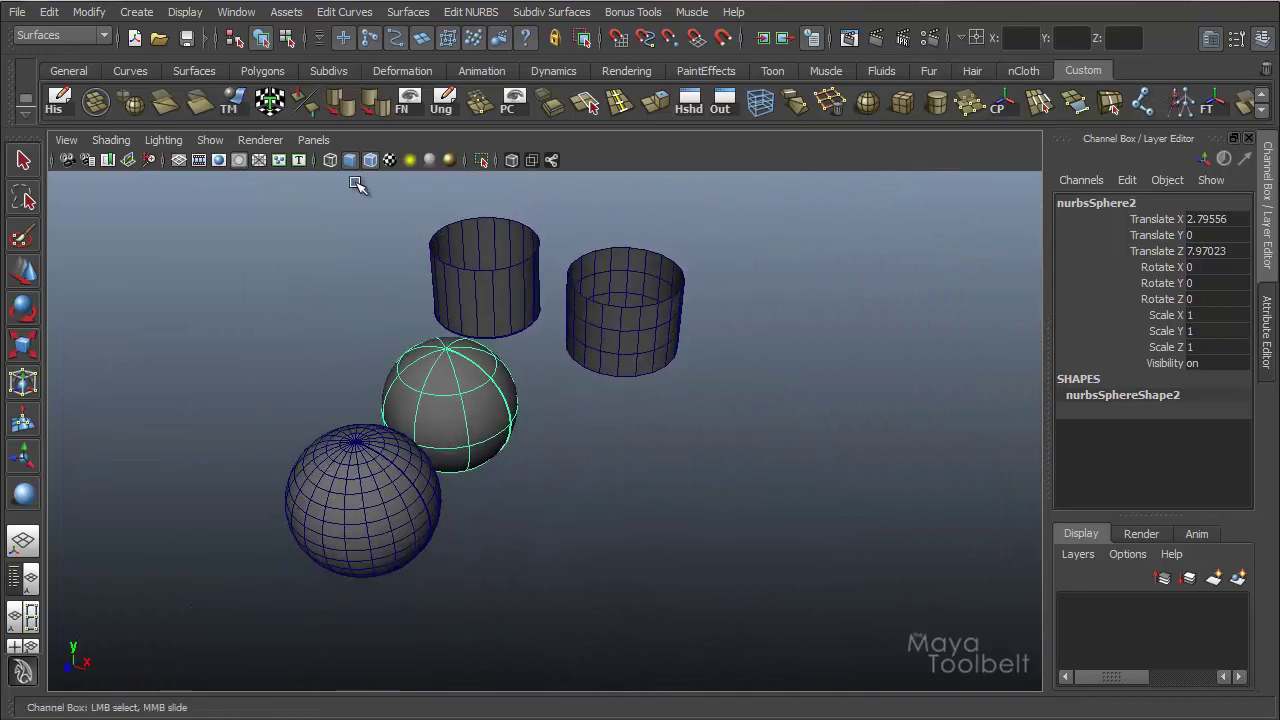
left_click(88, 12)
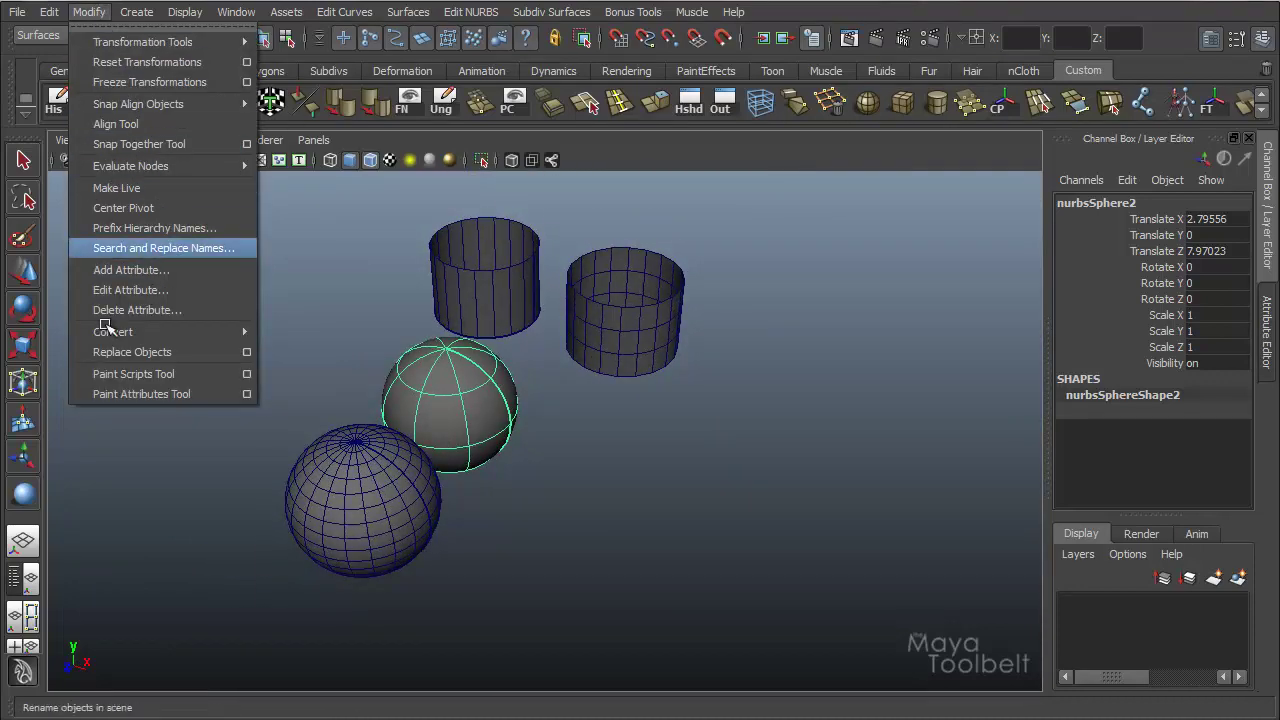
left_click(583, 474)
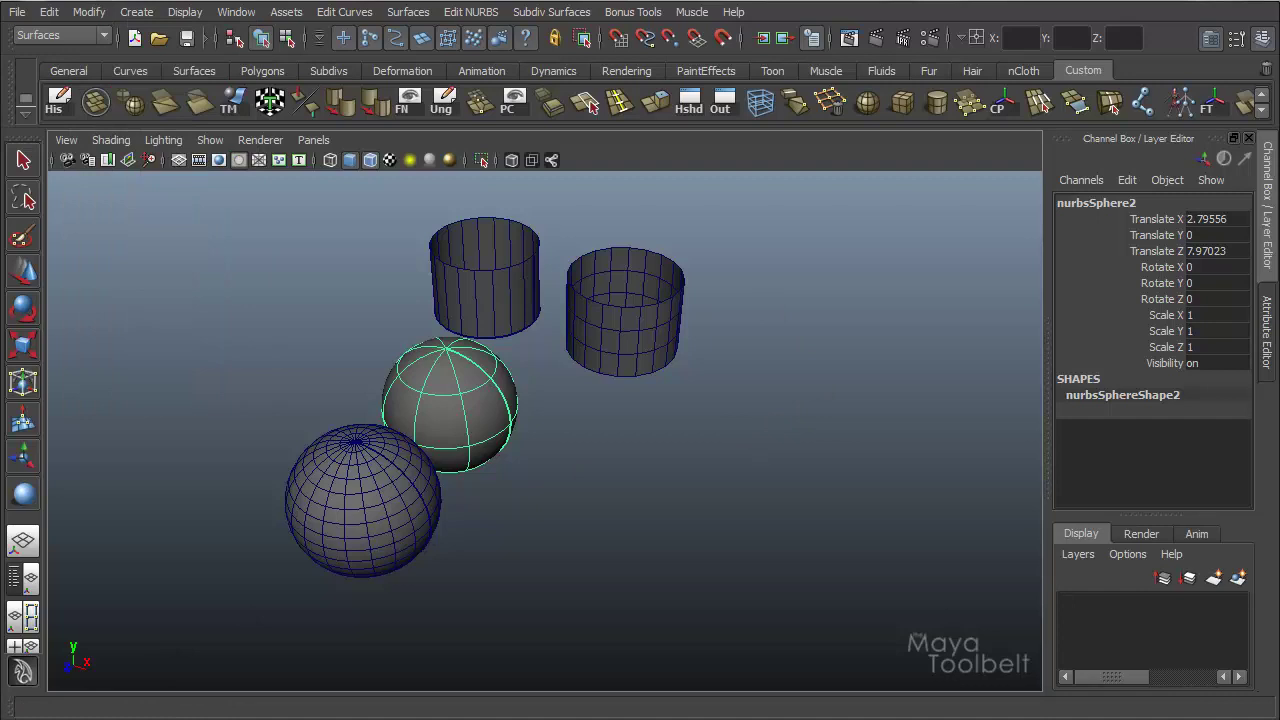
left_click(157, 719)
middle_click_drag(510, 374, 430, 356, "alt")
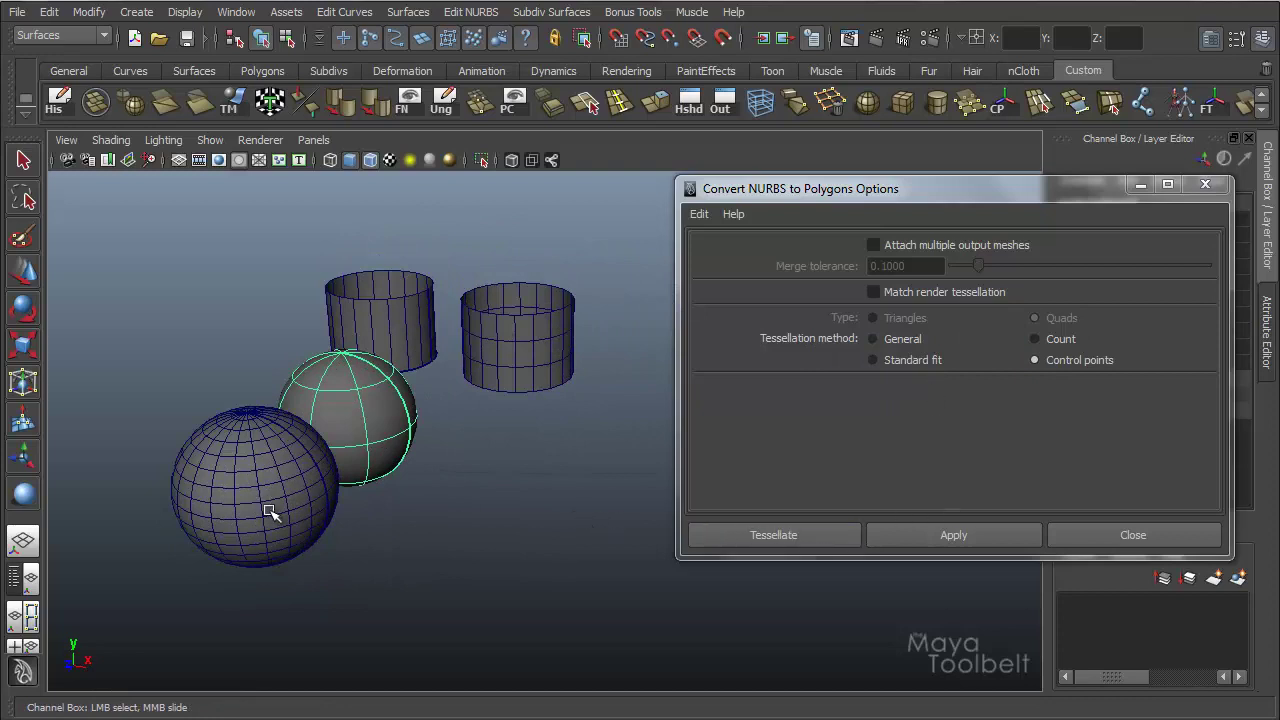
Convert the sparser sphere to polygons with the Control points method and move the result about 6.5 along X
left_click(827, 533)
key("w")
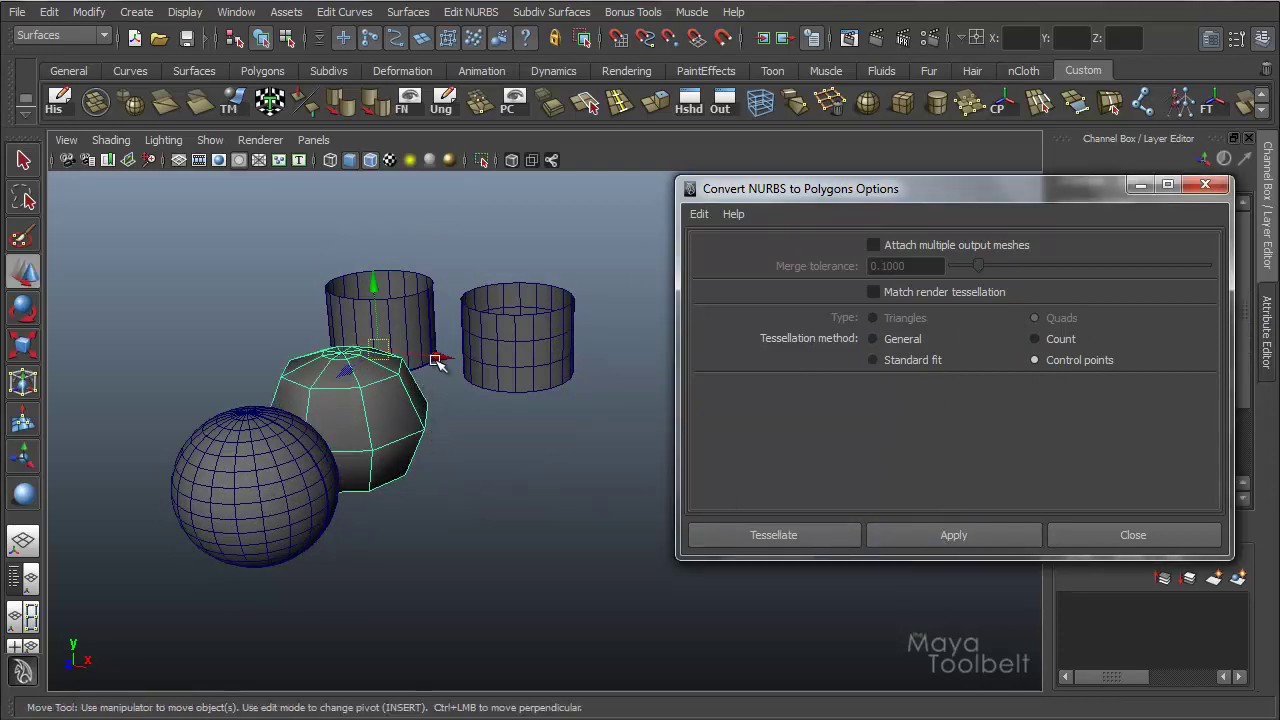
left_click_drag(436, 361, 530, 396)
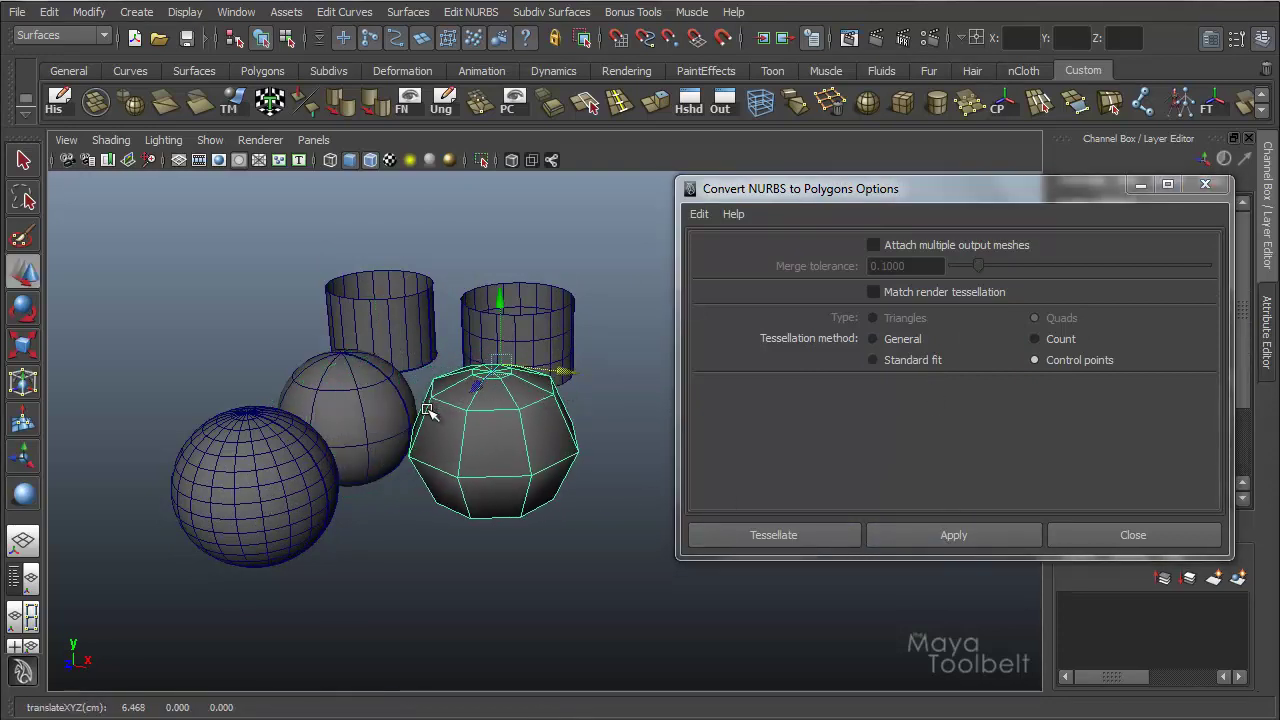
Return the polygon sphere to its NURBS source's position and compare the two shapes in wireframe display
mouse_move(428, 412)
left_mouse_down("alt")
mouse_move(464, 418)
mouse_move(472, 402)
mouse_move(448, 418)
left_mouse_up("alt")
middle_click_drag(337, 383, 488, 386, "alt")
right_click_drag(488, 386, 669, 414, "alt")
left_click_drag(667, 414, 577, 400, "alt")
key("4")
scroll(468, 343, "down", 3)
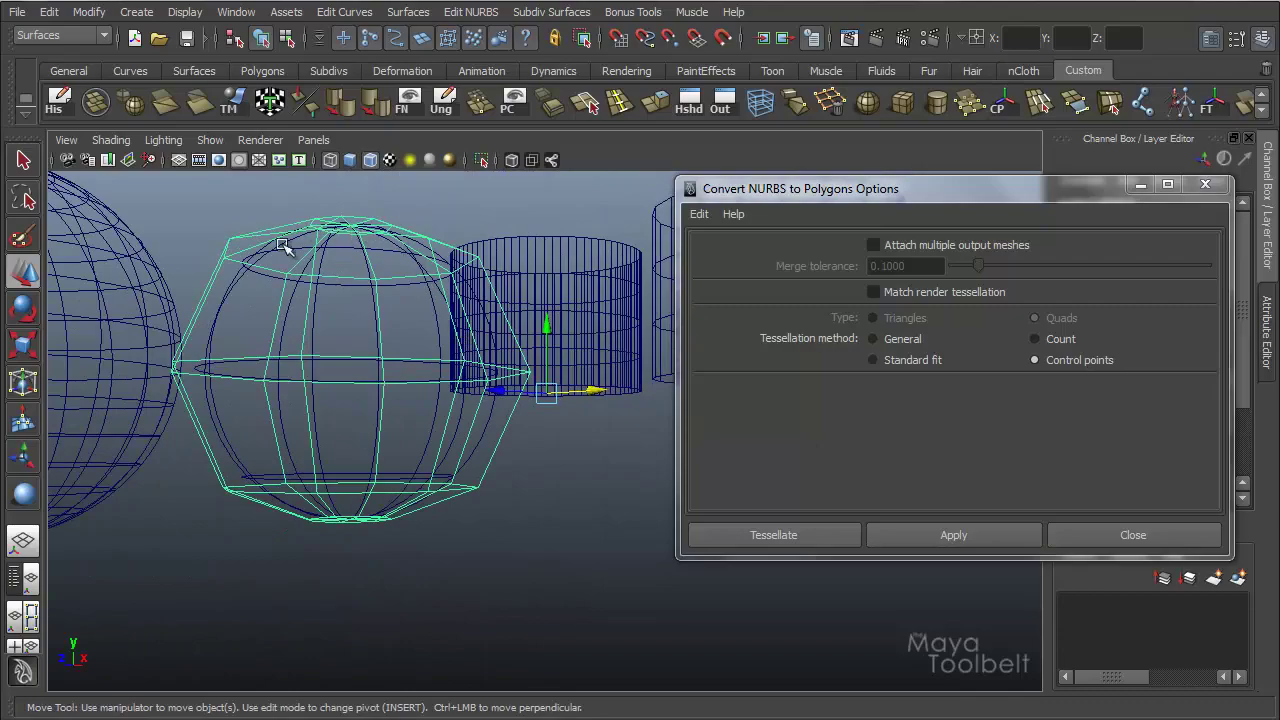
left_click_drag(314, 343, 346, 360, "alt")
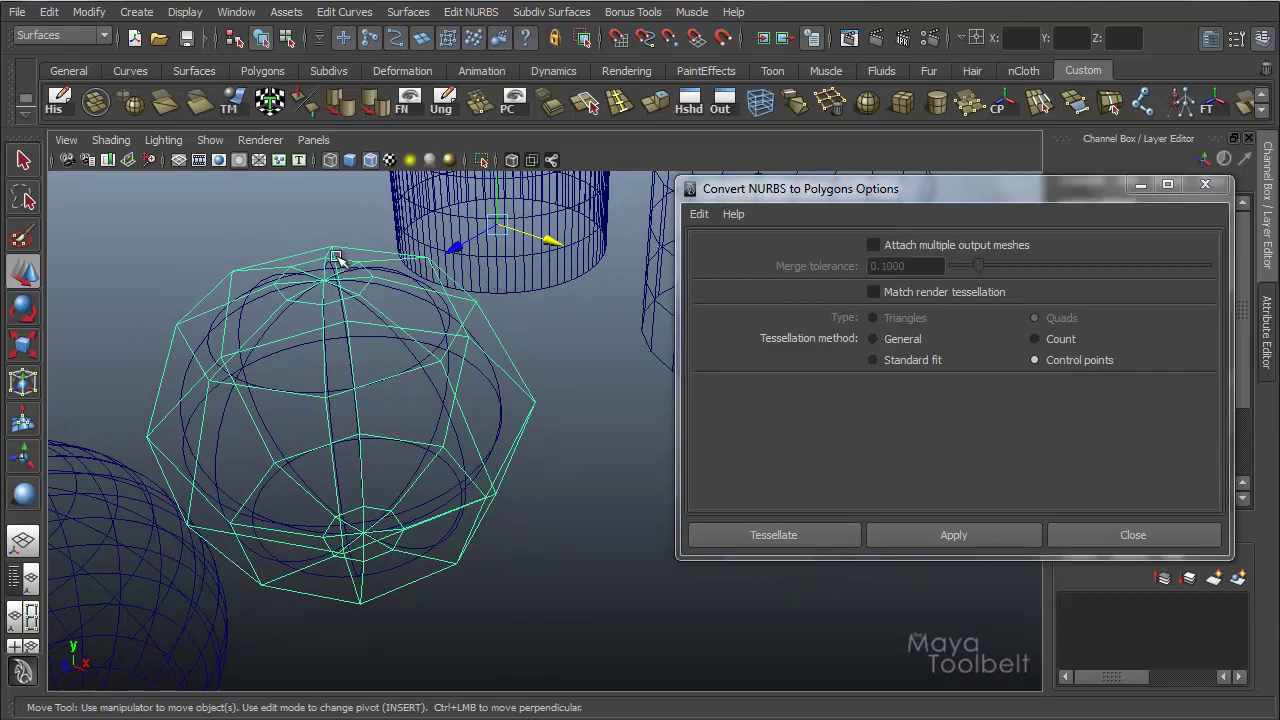
left_click_drag(436, 466, 488, 406, "alt")
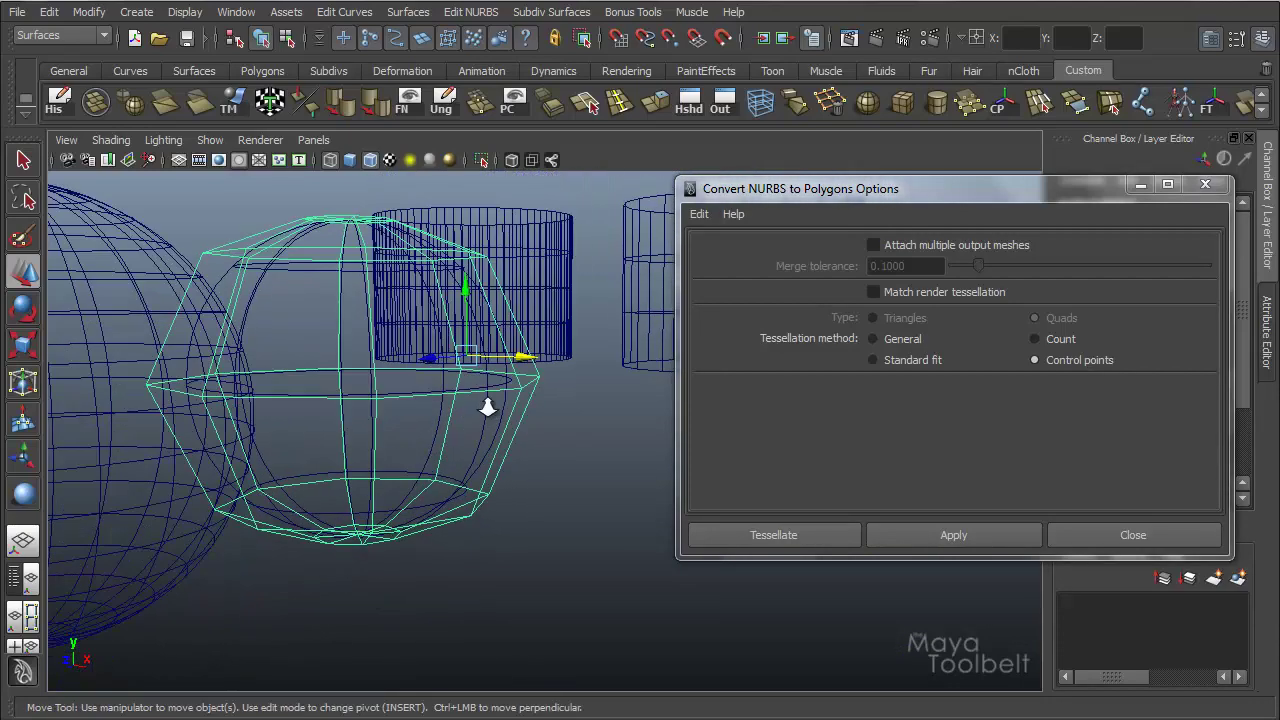
right_click_drag(488, 406, 369, 426, "alt")
left_click_drag(369, 426, 430, 480, "alt")
middle_click_drag(489, 357, 436, 330, "alt")
right_click_drag(436, 330, 404, 358, "alt")
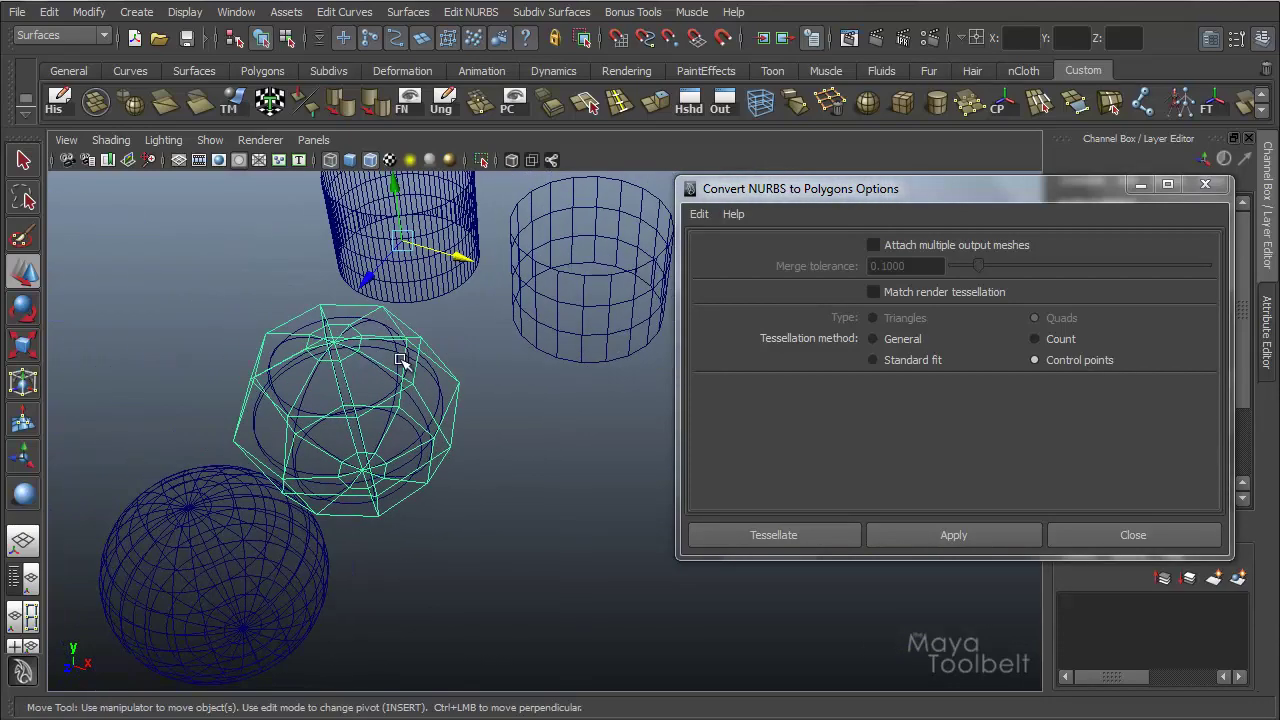
Switch back to shaded display and move the converted polygon sphere about 7.9 along X
key("5")
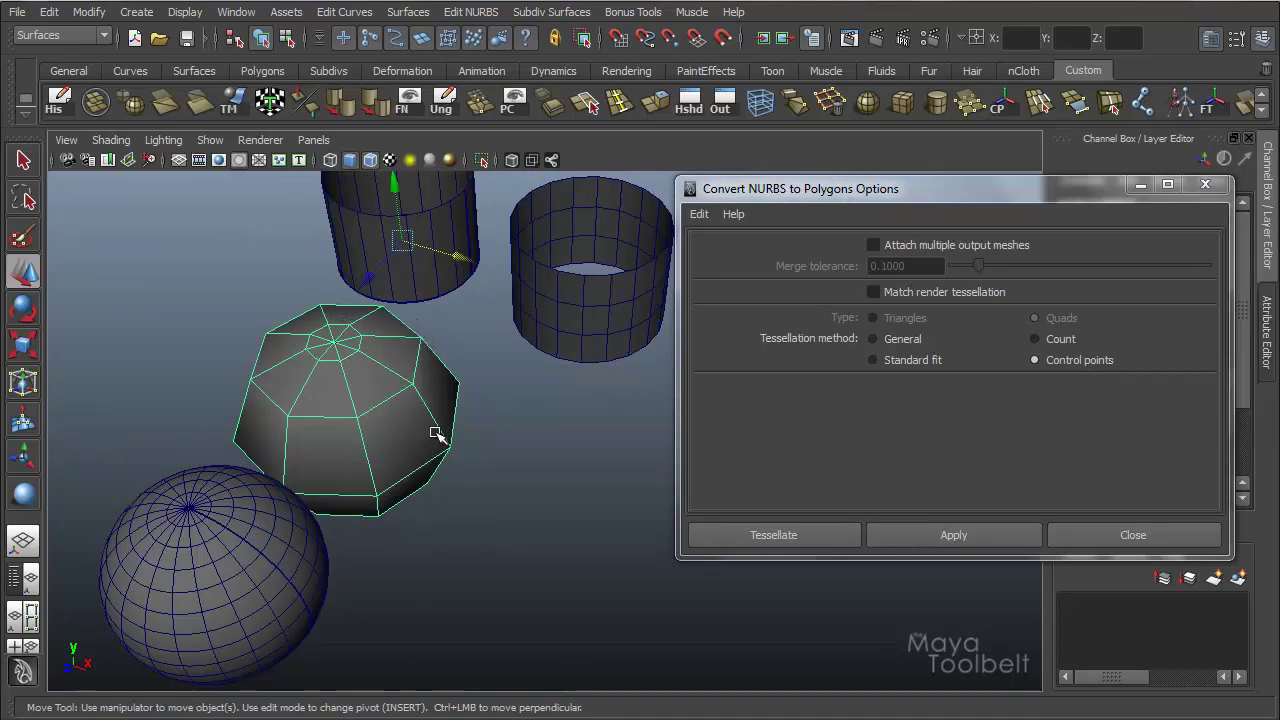
left_click_drag(506, 431, 537, 403, "alt")
right_click_drag(537, 403, 455, 388, "alt")
left_click_drag(454, 334, 638, 344)
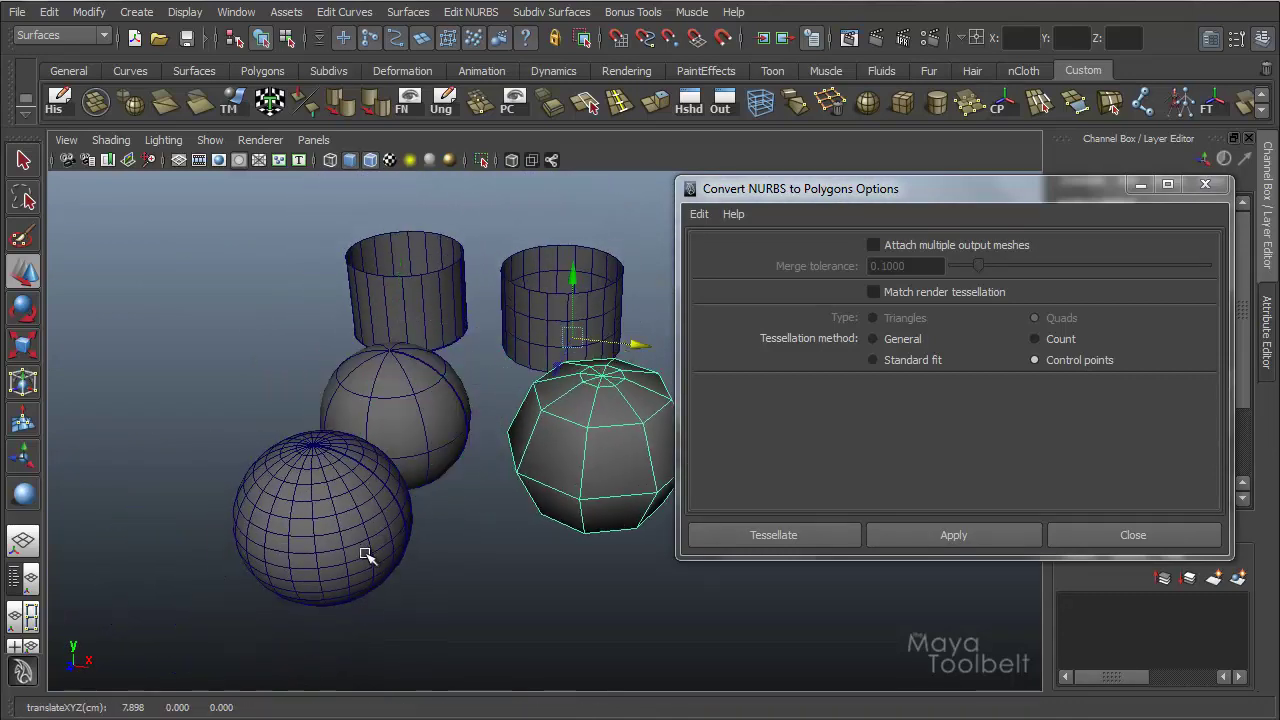
Convert the denser sphere to polygons with the Control points method and move the result out along X beside its source
left_click(366, 556)
left_click(938, 534)
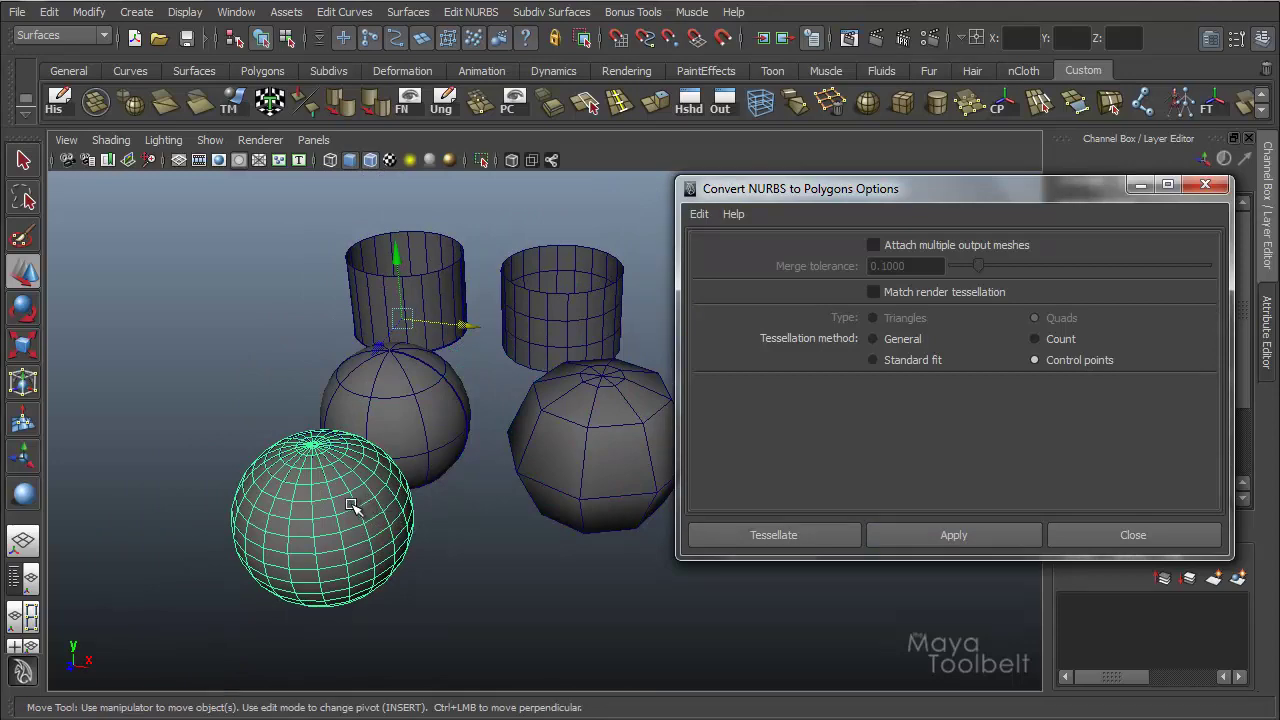
left_click(427, 425)
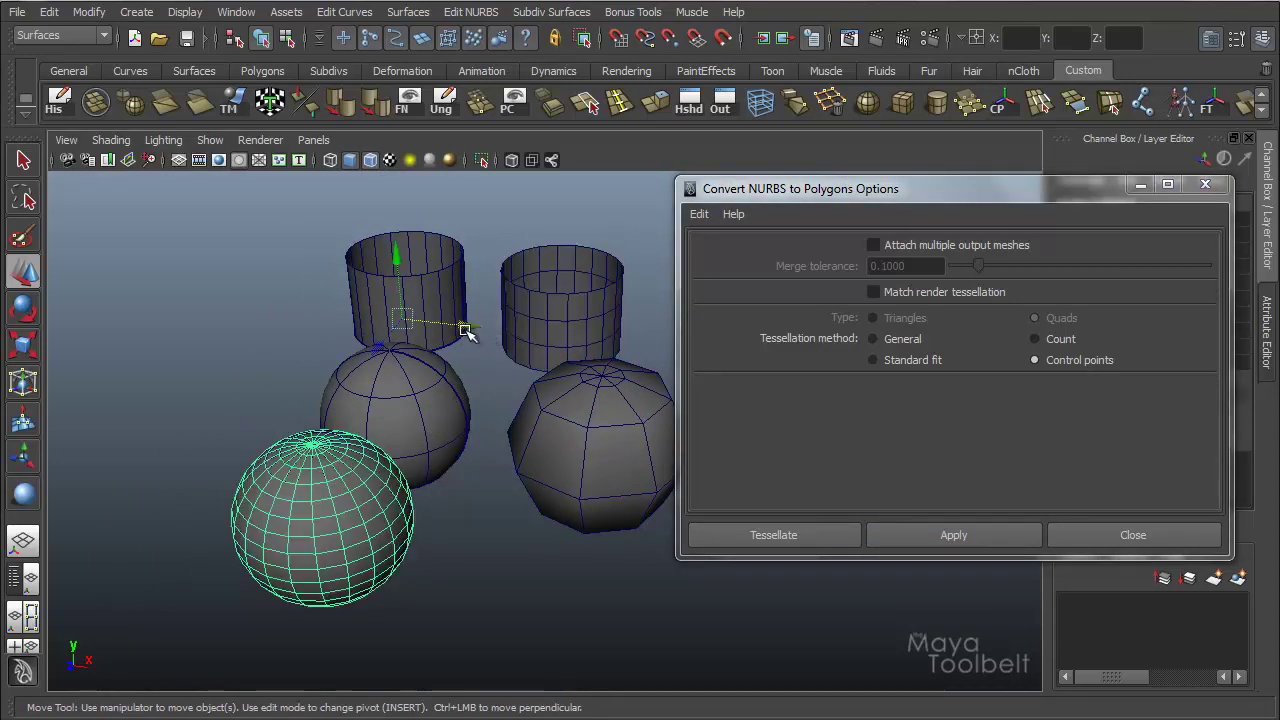
left_click_drag(466, 336, 494, 455)
left_click(568, 515)
left_click_drag(571, 500, 482, 465, "alt")
left_click(480, 457)
left_click(395, 571)
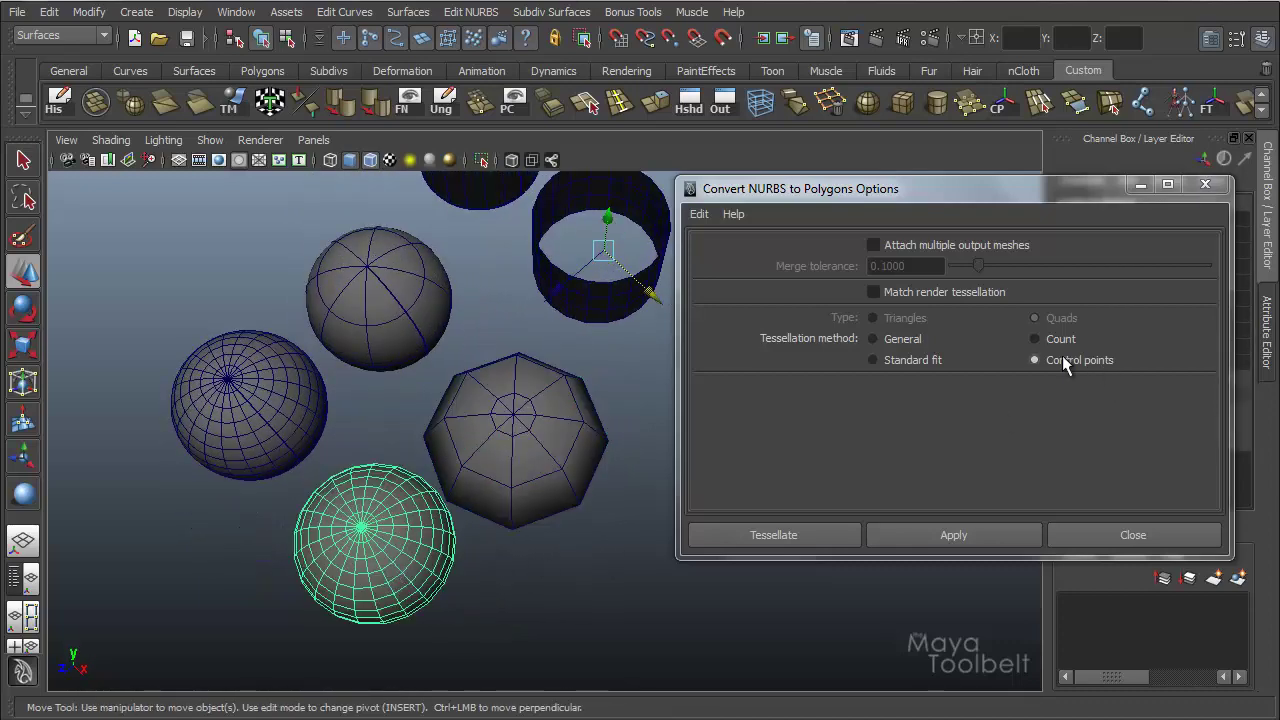
Delete the NURBS and polygon spheres and the cylinder with multiple spans, keeping only the single-span cylinder
left_click_drag(543, 606, 256, 358)
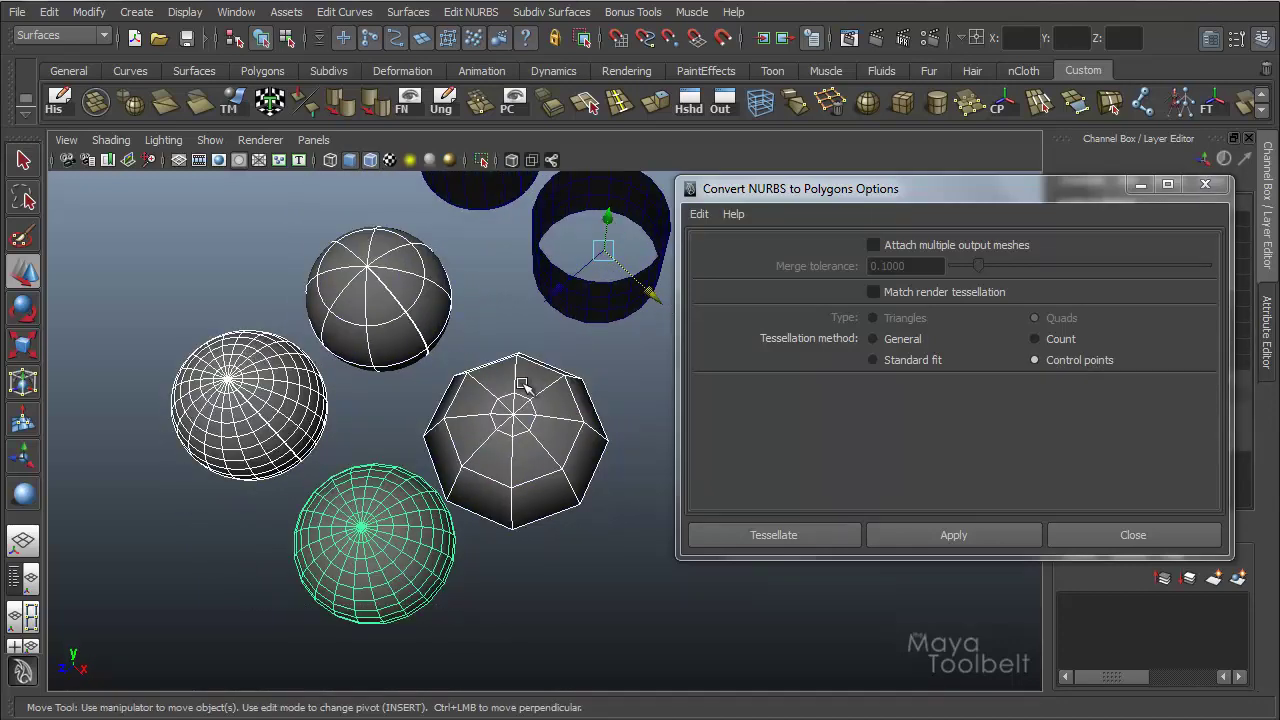
left_click(588, 315)
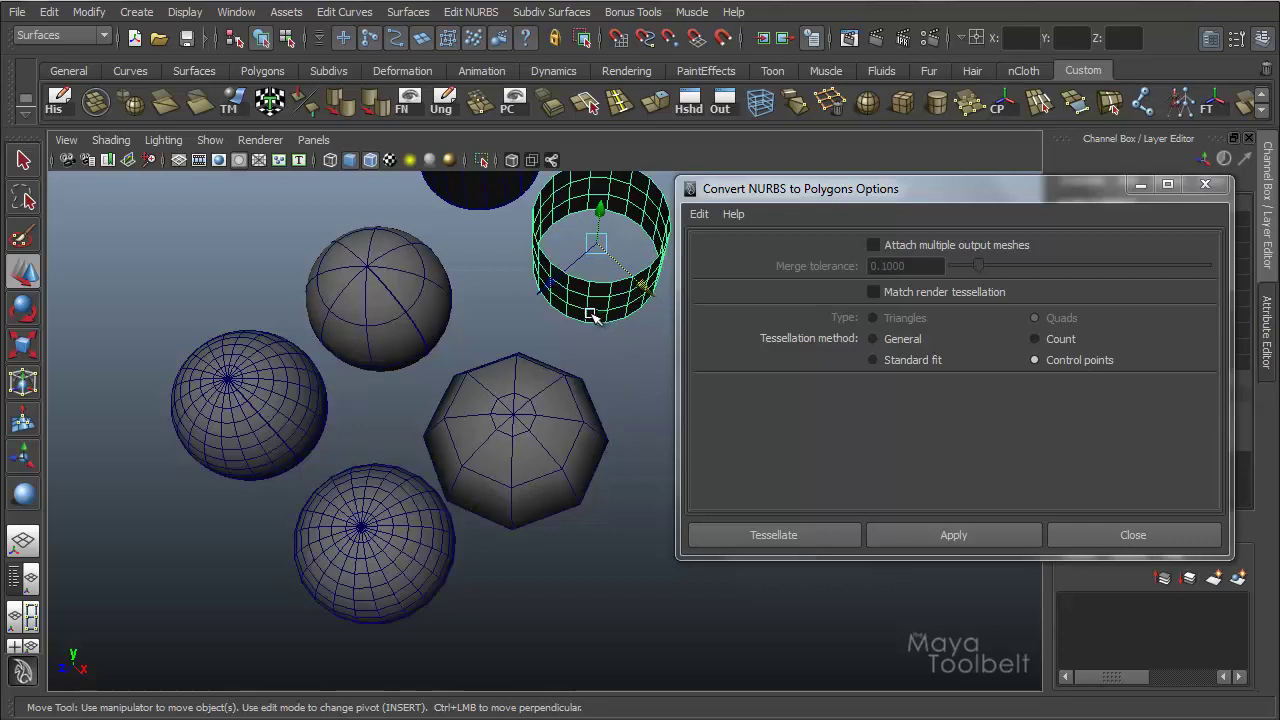
key("Delete")
left_click(557, 386)
key("Delete")
left_click(352, 323)
key("Delete")
left_click(279, 414)
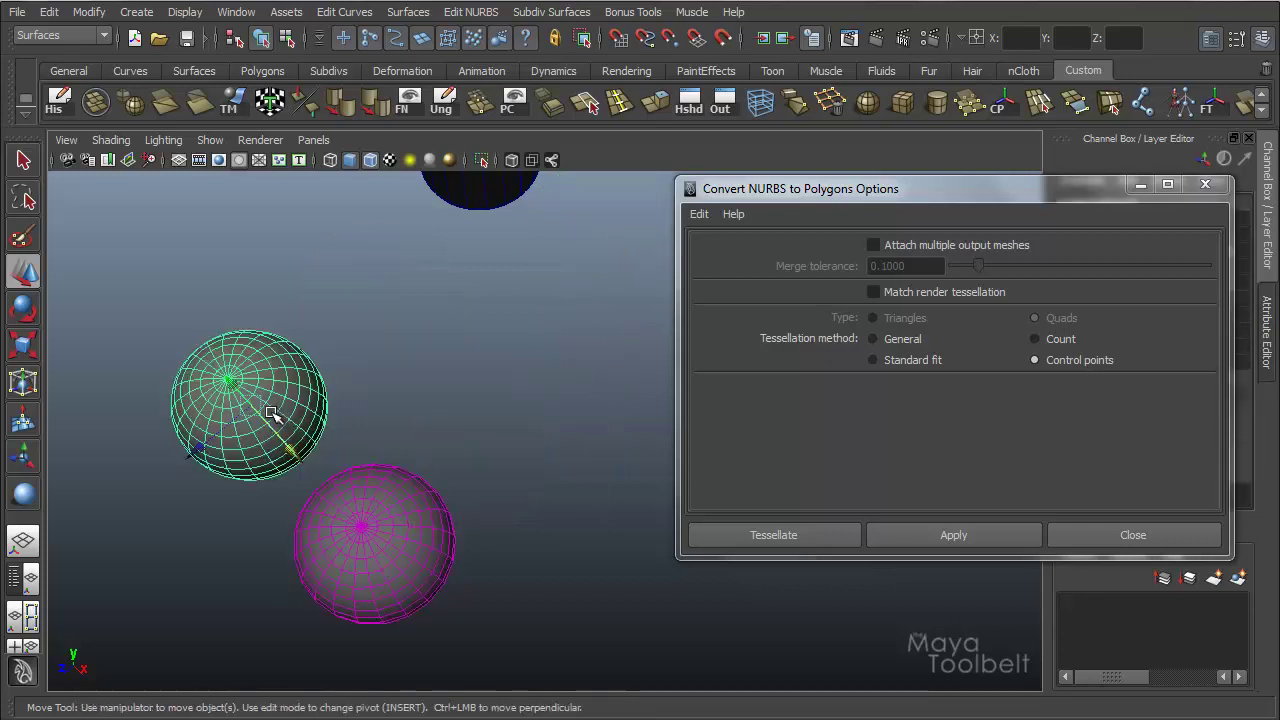
key("Delete")
key("Delete")
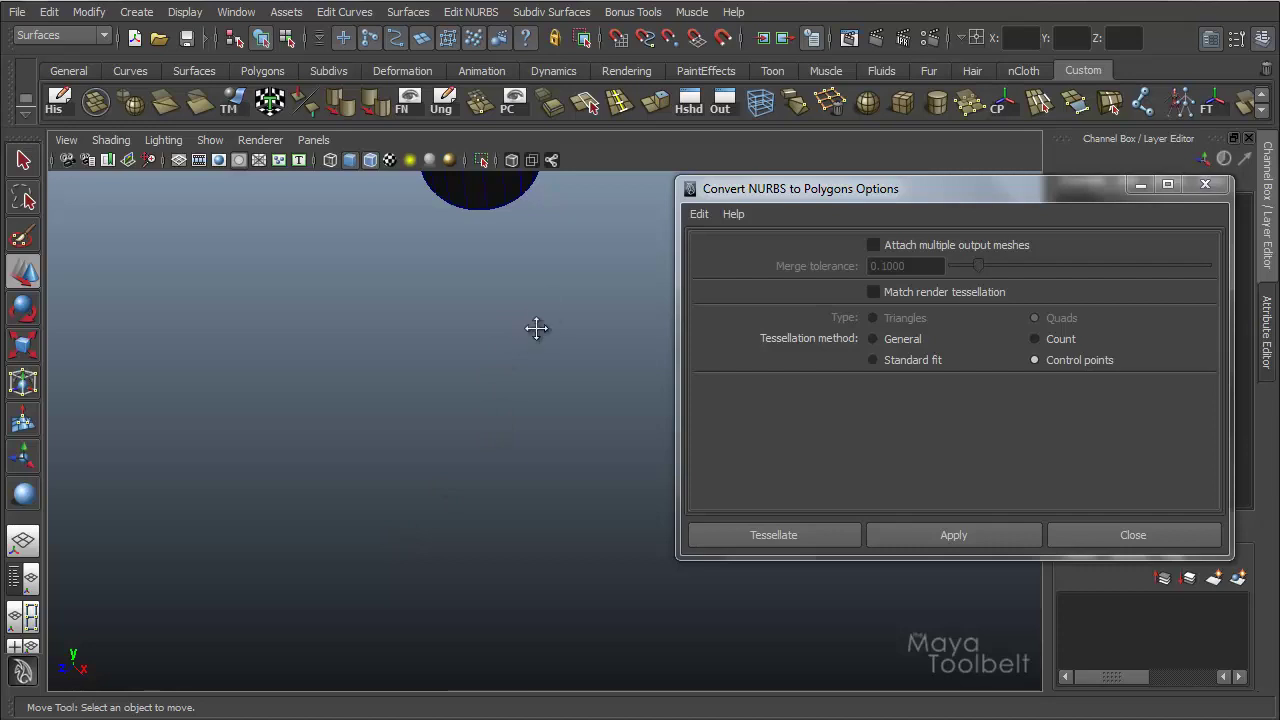
Choose the Count tessellation method and turn on the Poly Count heads-up display
left_click_drag(534, 329, 553, 410, "alt")
left_click(1035, 339)
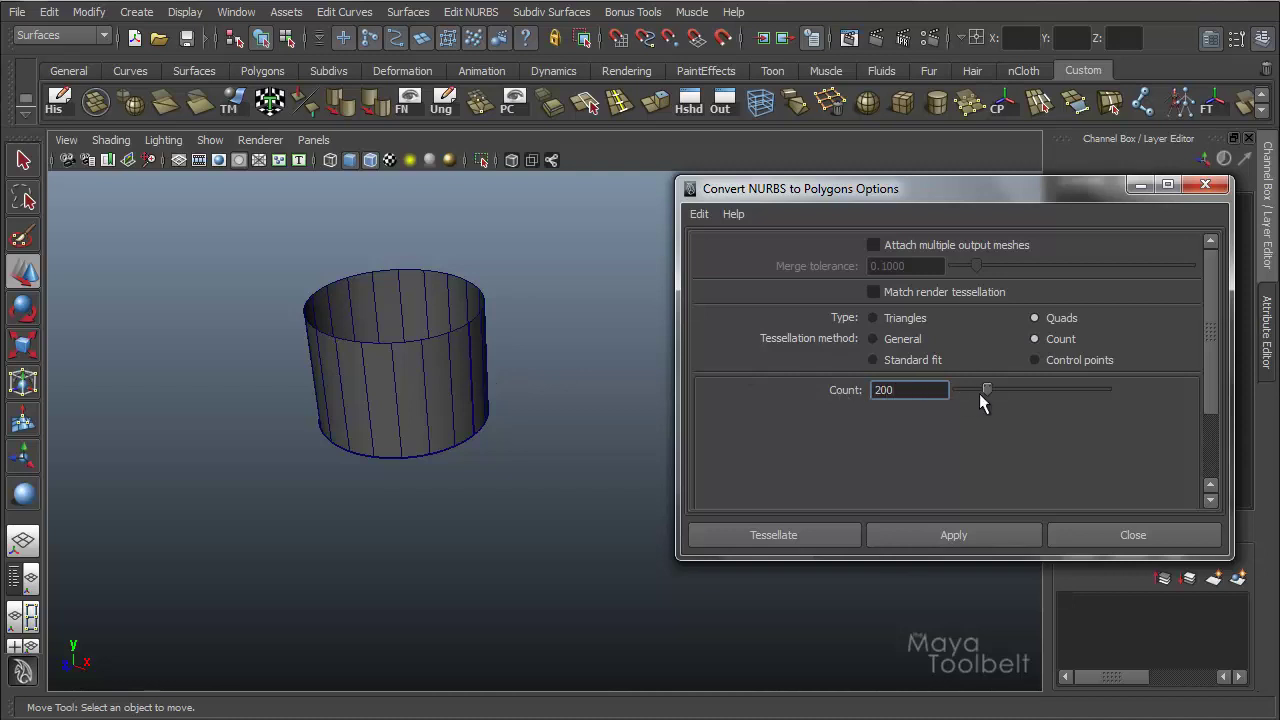
left_click(185, 13)
mouse_move(218, 61)
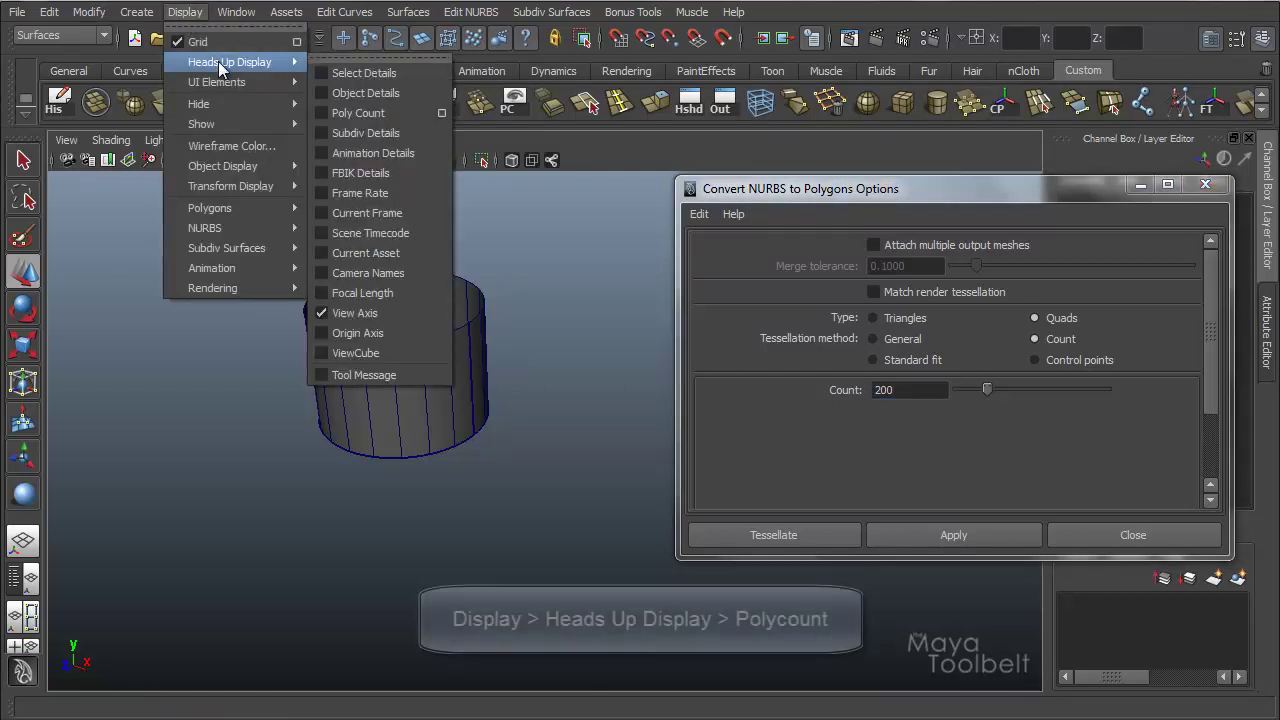
left_click(384, 116)
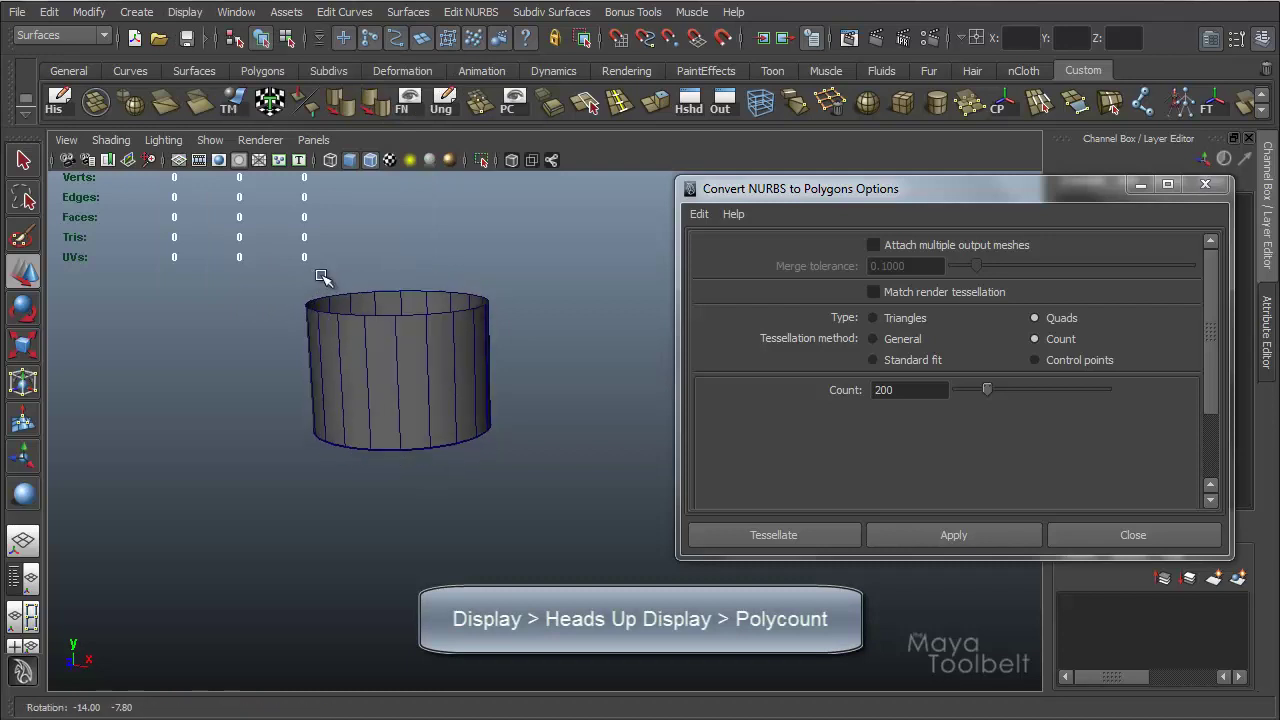
Convert the single-span NURBS cylinder to quads with a Count of 200 and move the result about 7.3 along X
left_click_drag(323, 283, 470, 363, "alt")
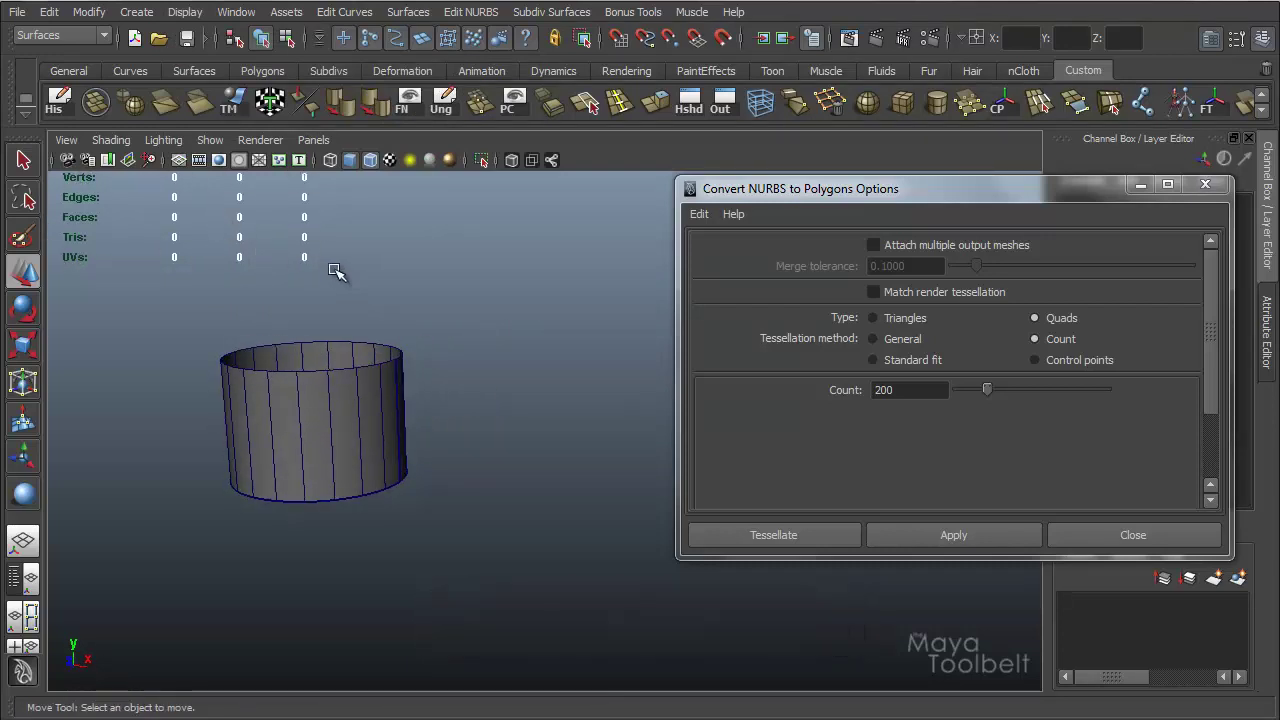
left_click(347, 420)
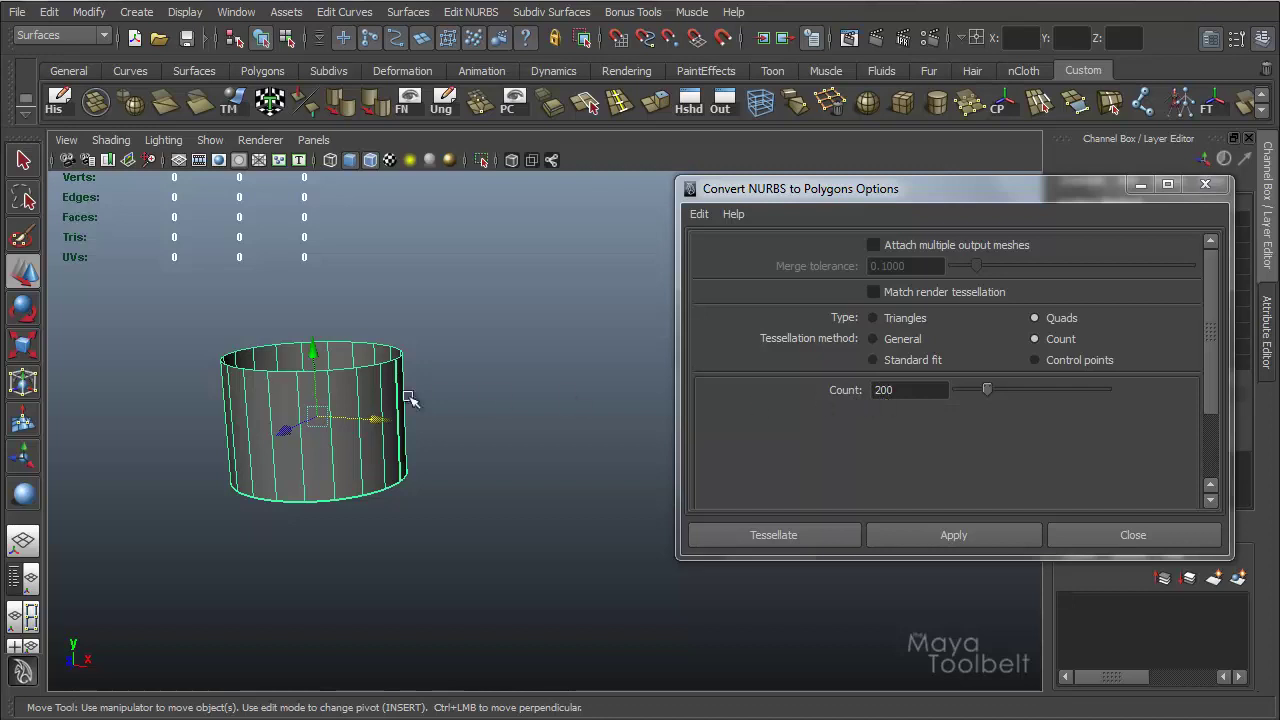
left_click_drag(396, 401, 466, 423, "alt")
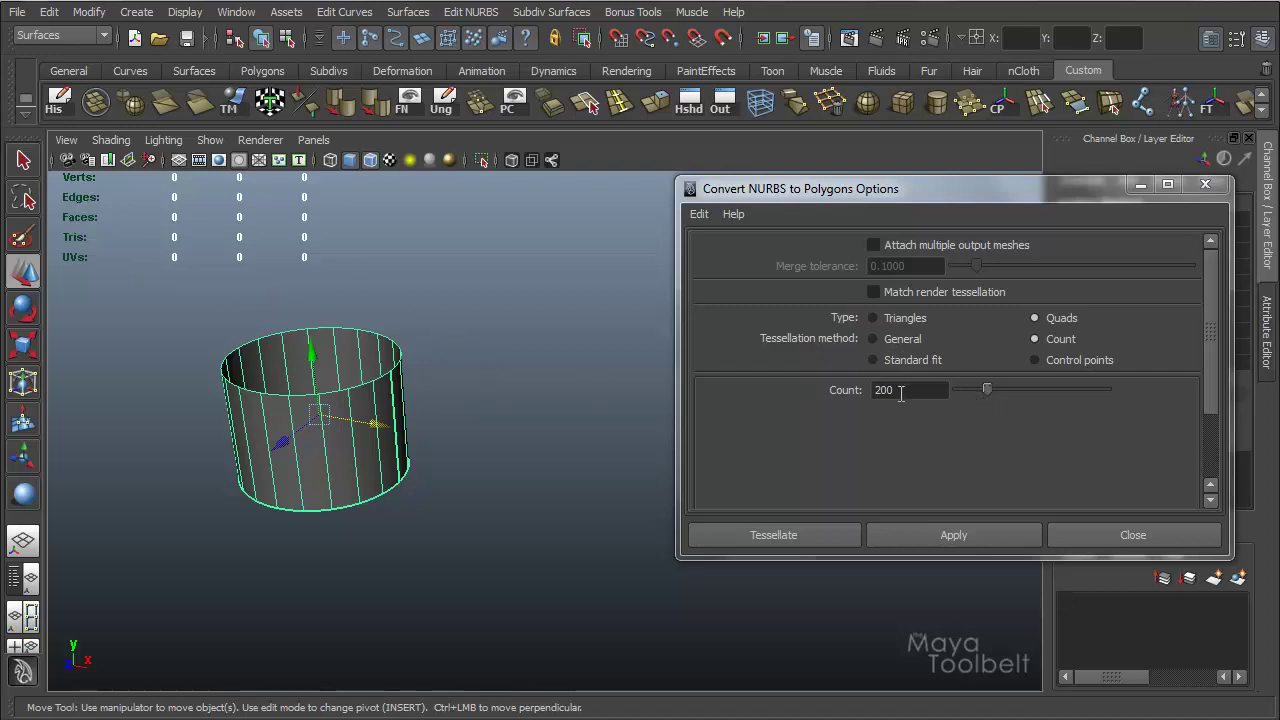
left_click(967, 541)
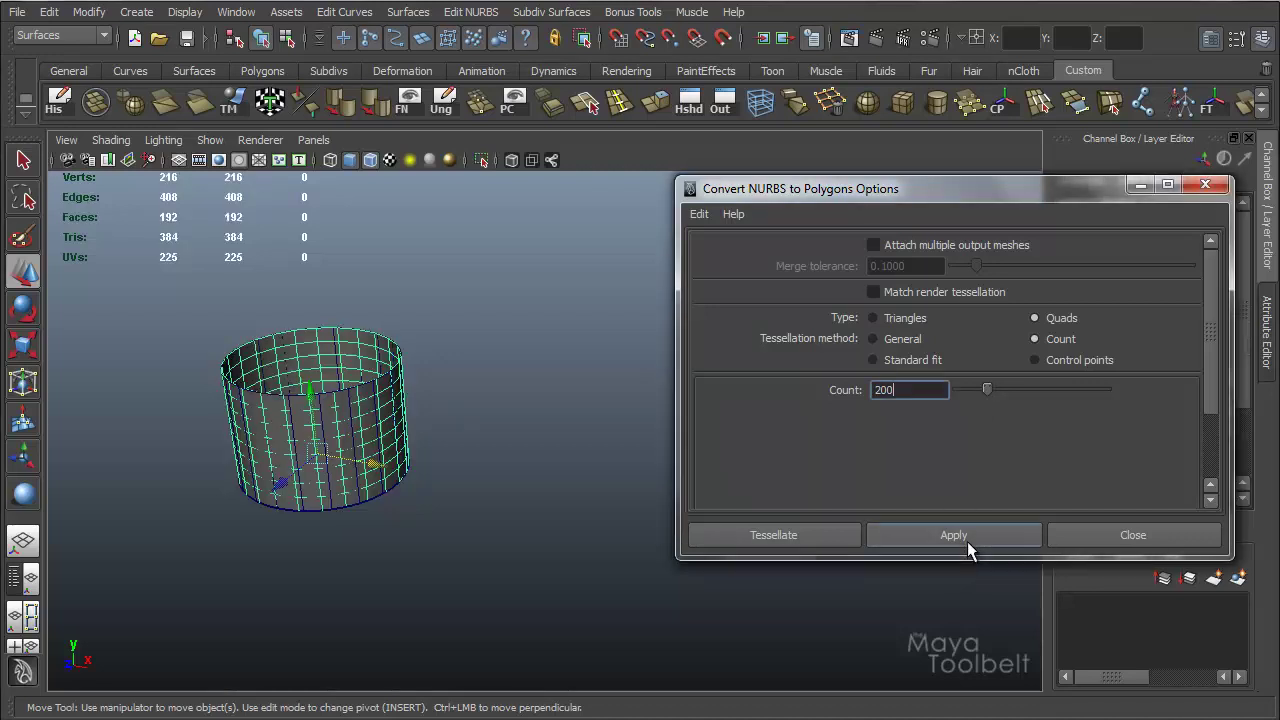
left_click_drag(492, 482, 598, 491)
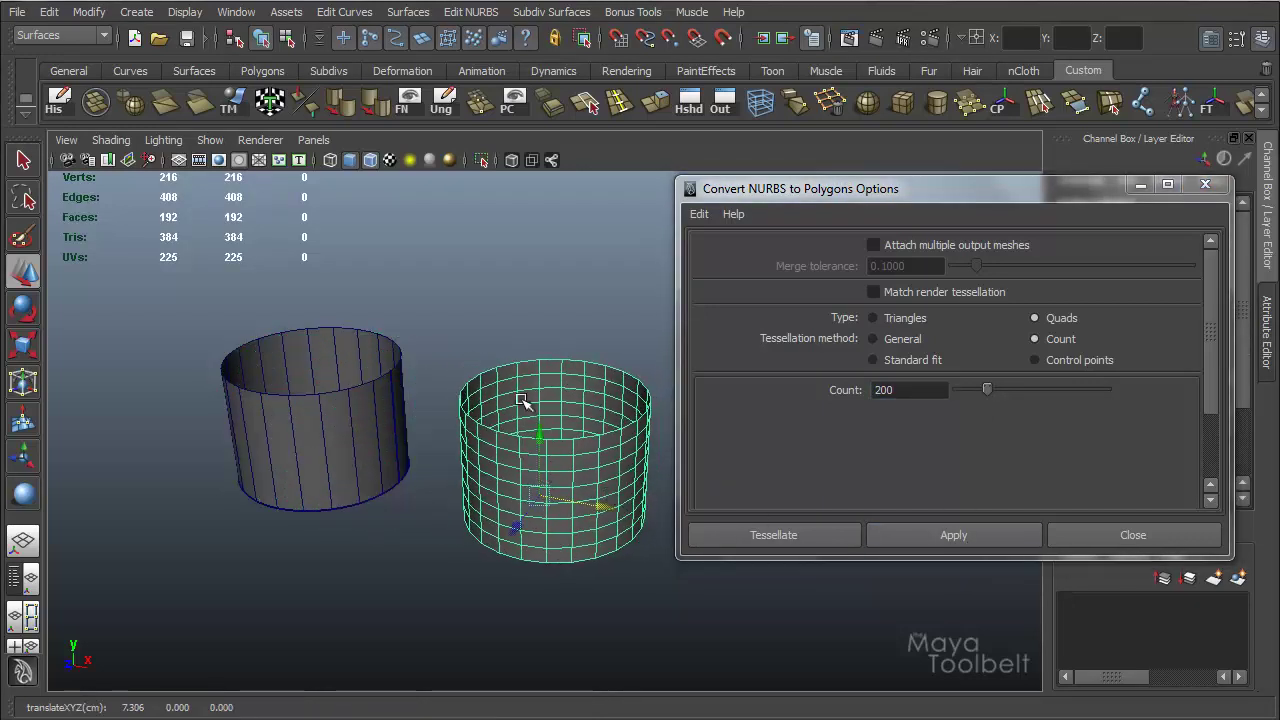
middle_click_drag(491, 329, 440, 322, "alt")
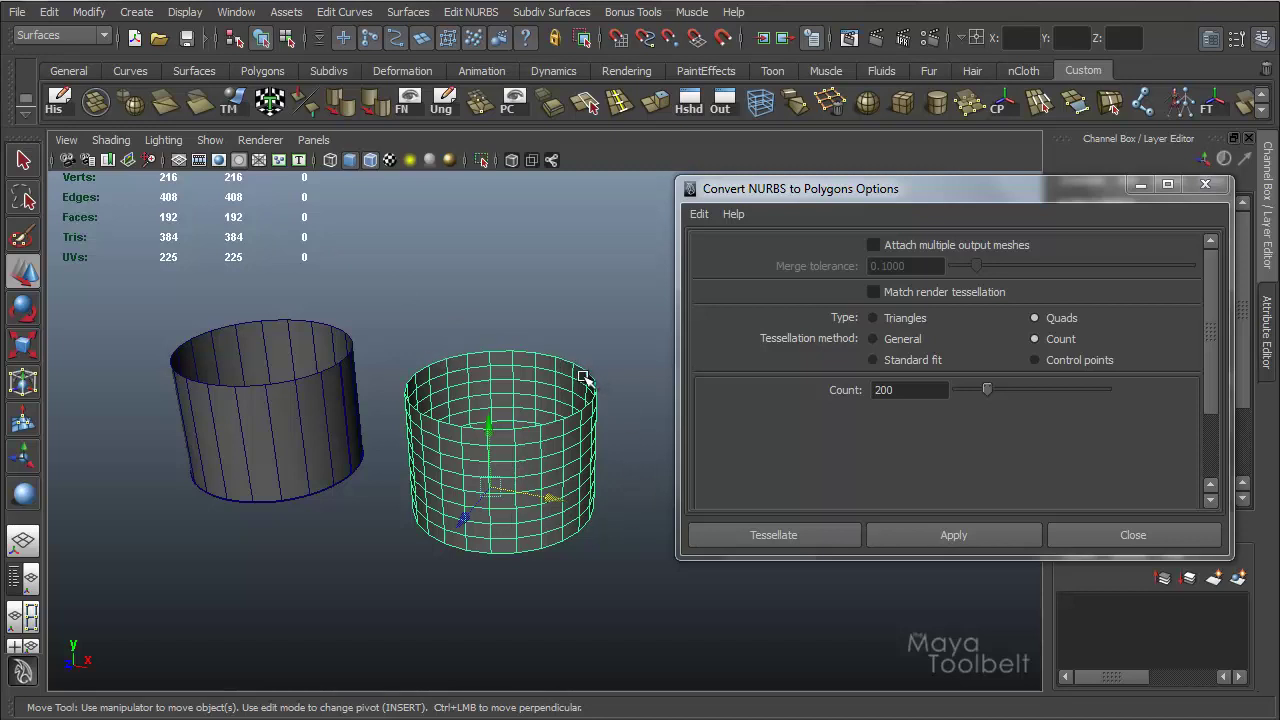
Replace the converted mesh with a new conversion of the NURBS cylinder at Count 100, moved out along X beside its source
key("Delete")
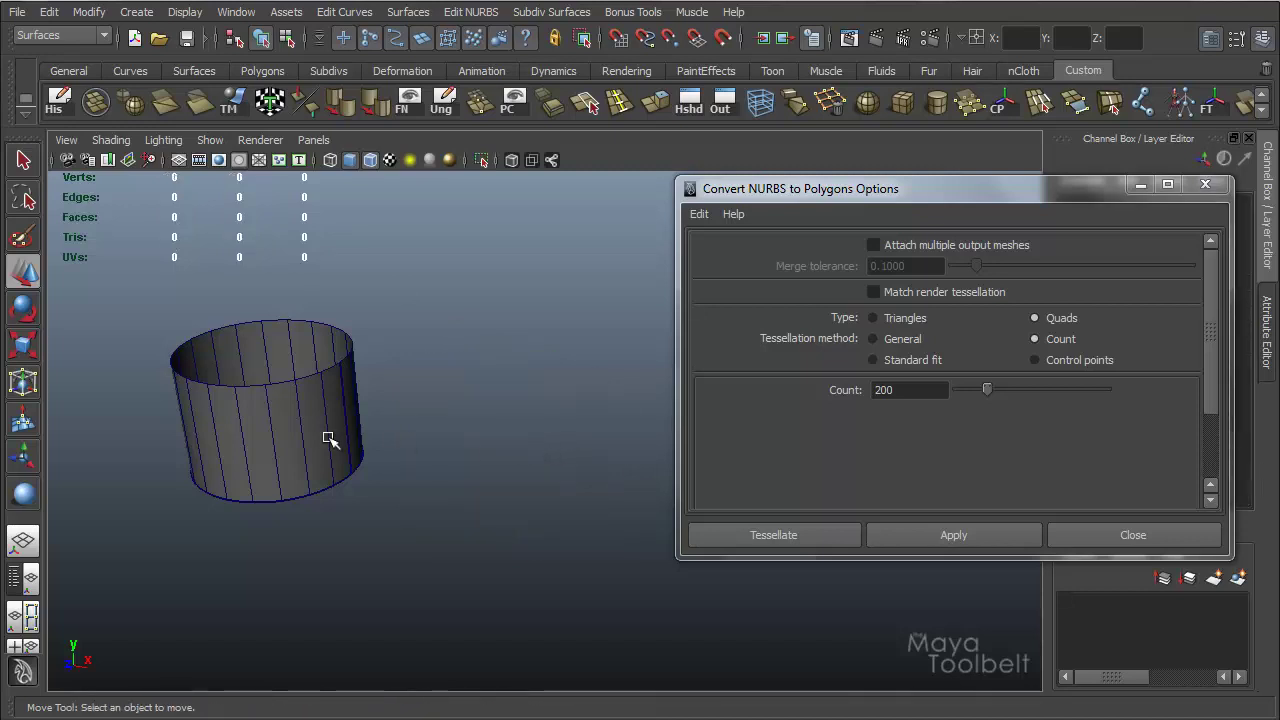
left_click(326, 437)
double_click(905, 389)
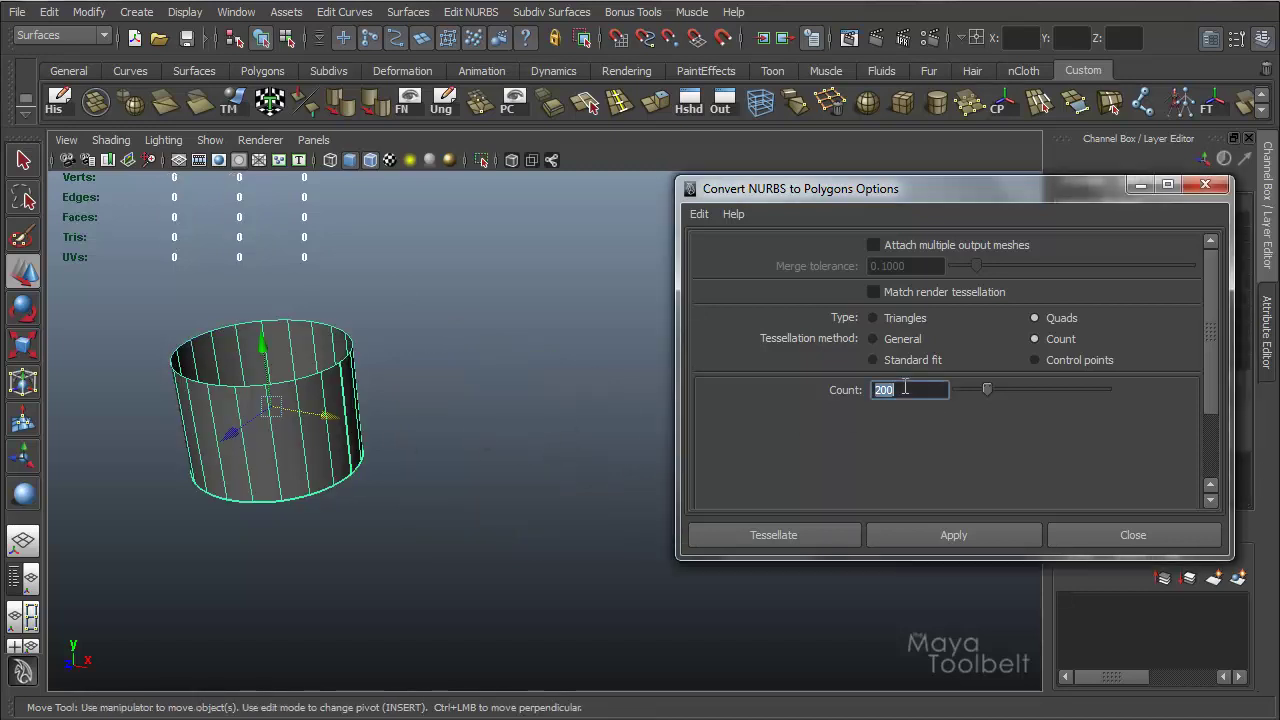
type("100")
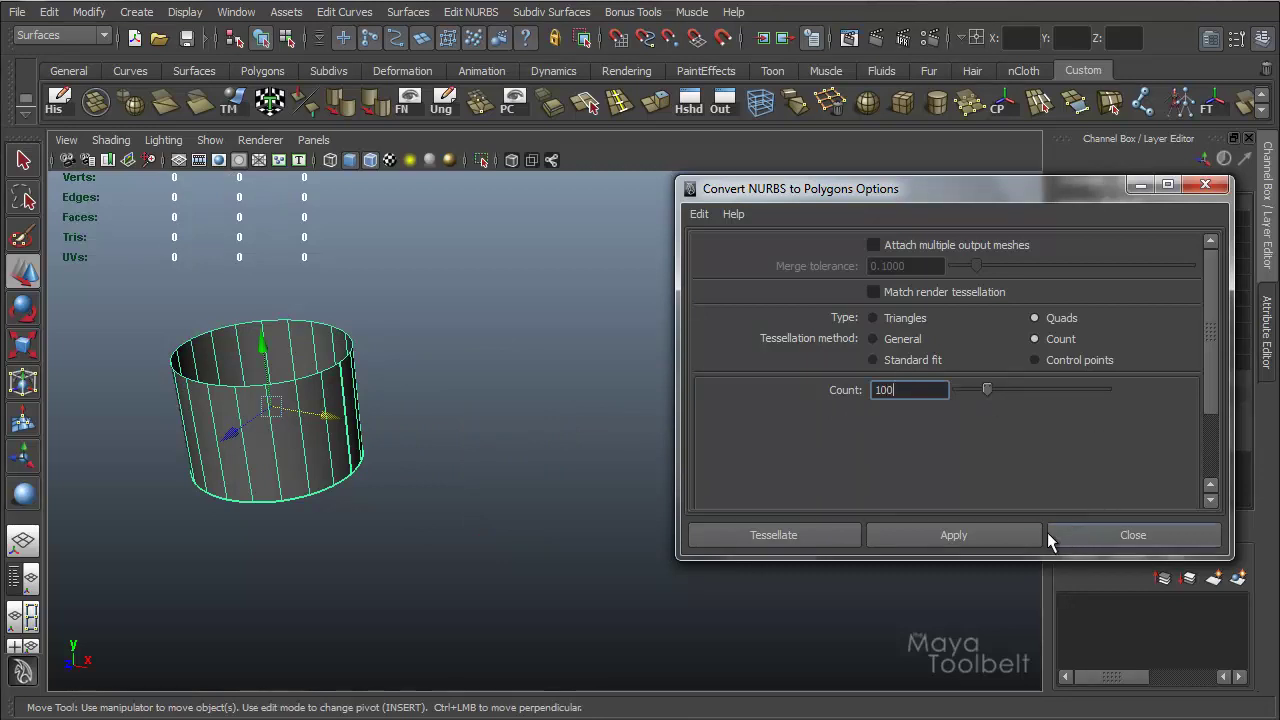
left_click(1032, 535)
left_click_drag(333, 470, 574, 477)
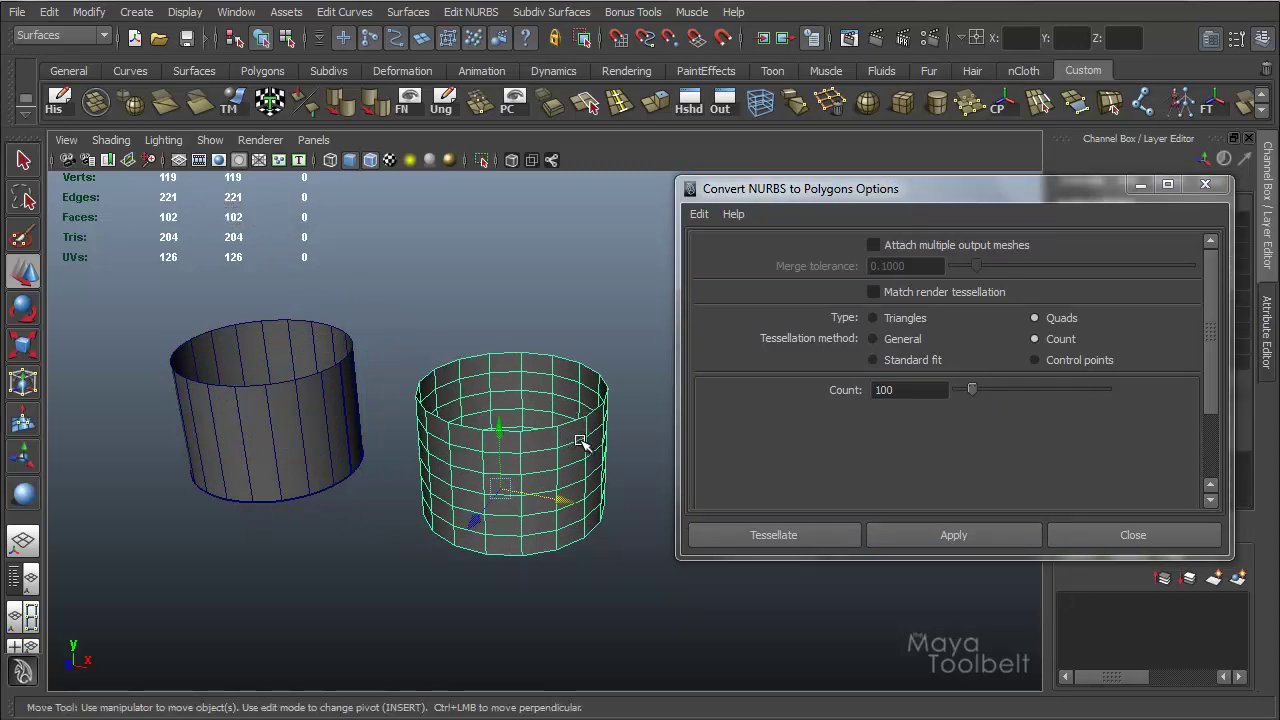
Delete the Count 100 mesh, convert the NURBS cylinder again with Count 25, and move the result about 8.2 along X
key("Delete")
left_click(286, 443)
double_click(915, 389)
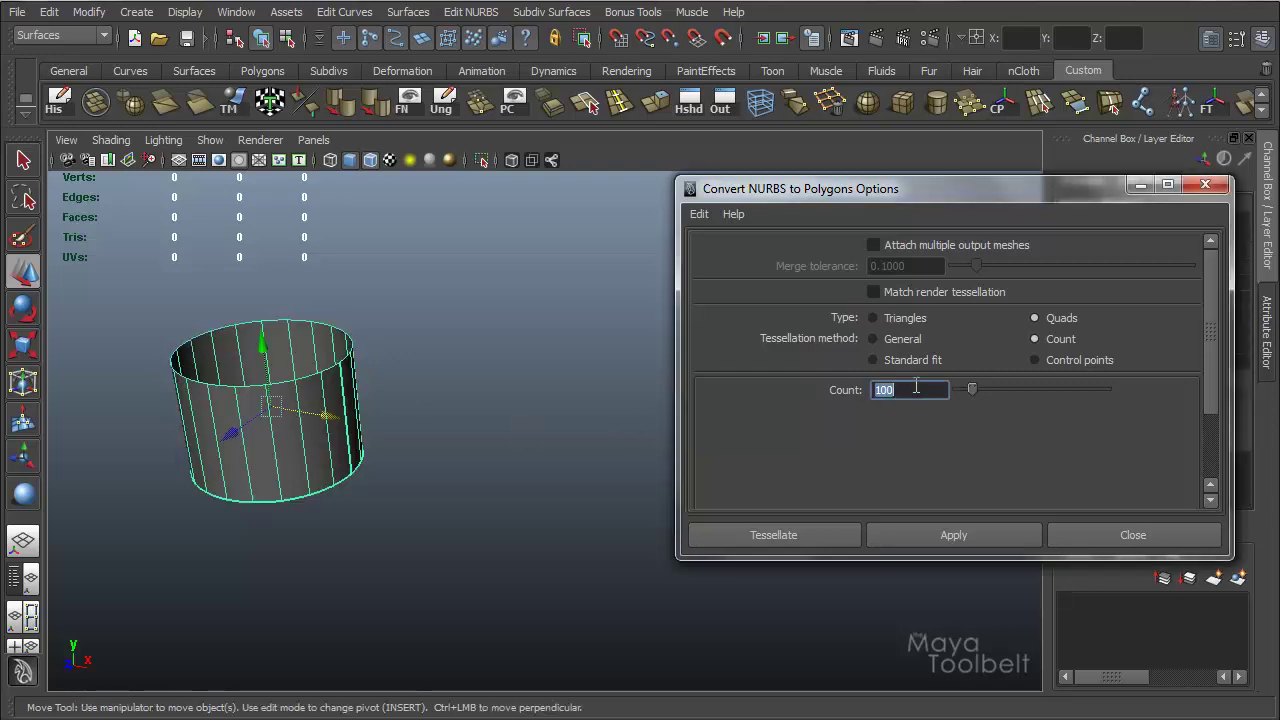
type("25")
left_click(960, 537)
left_click_drag(320, 470, 592, 488)
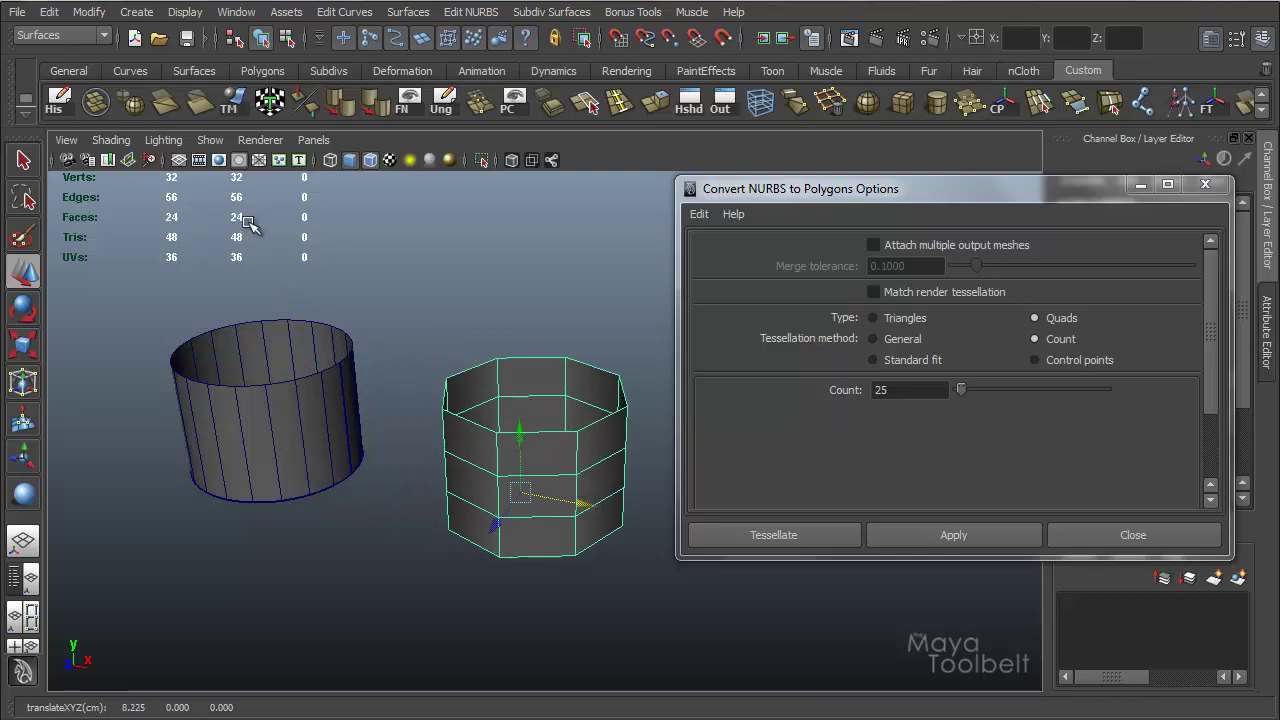